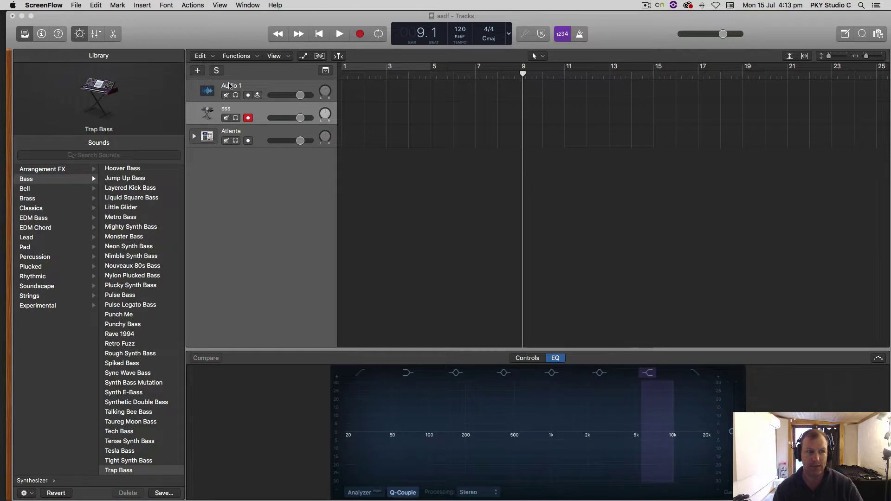
Switch to Logic Pro X, close the Musical Typing window, and reposition the project window.
{"action": "left_click", "coordinate": [233, 20]}
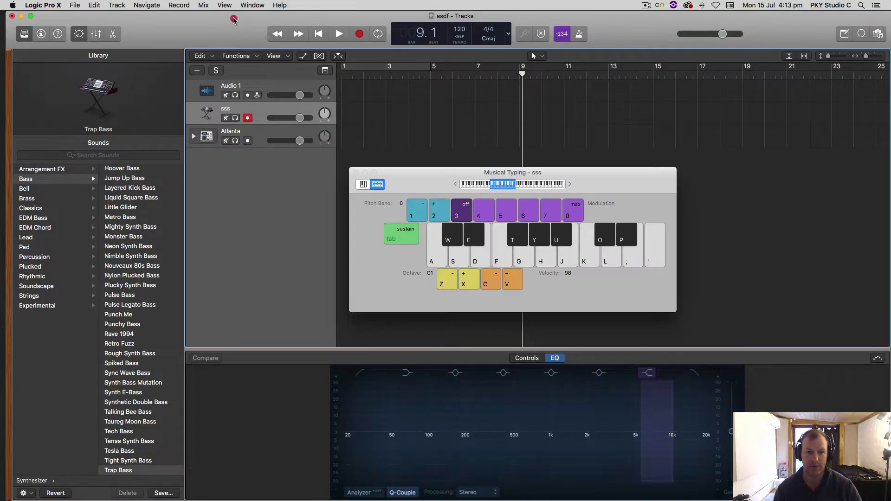
{"action": "left_click", "coordinate": [355, 173]}
{"action": "left_click_drag", "start_coordinate": [248, 36], "coordinate": [213, 34]}
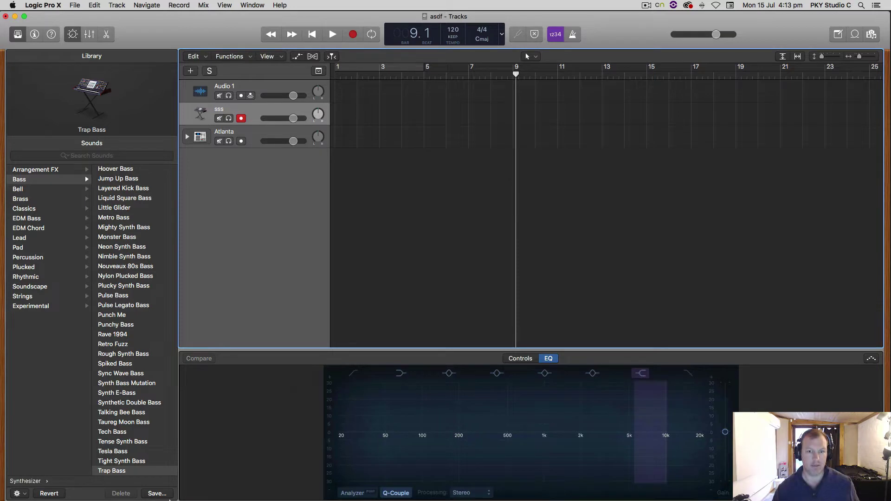
Switch to Chrome and open the Creative Commons 0 license of Freesound's drum2.wav in a new tab.
{"action": "left_click", "coordinate": [92, 487]}
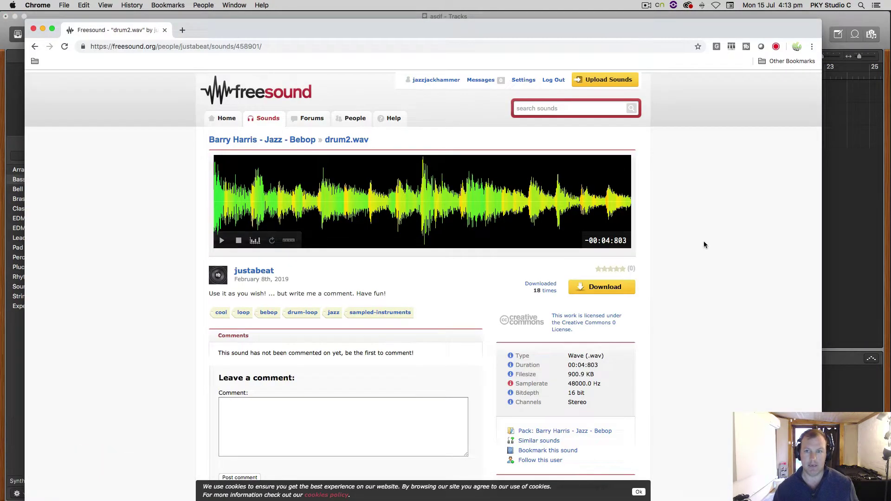
{"action": "scroll", "coordinate": [704, 241], "scroll_direction": "down", "scroll_amount": 2}
{"action": "scroll", "coordinate": [706, 241], "scroll_direction": "up", "scroll_amount": 2}
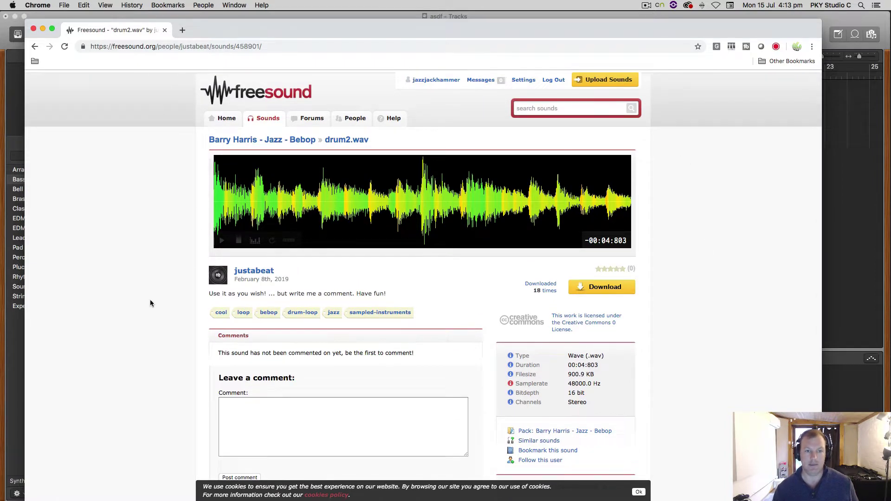
{"action": "scroll", "coordinate": [150, 303], "scroll_direction": "down", "scroll_amount": 5}
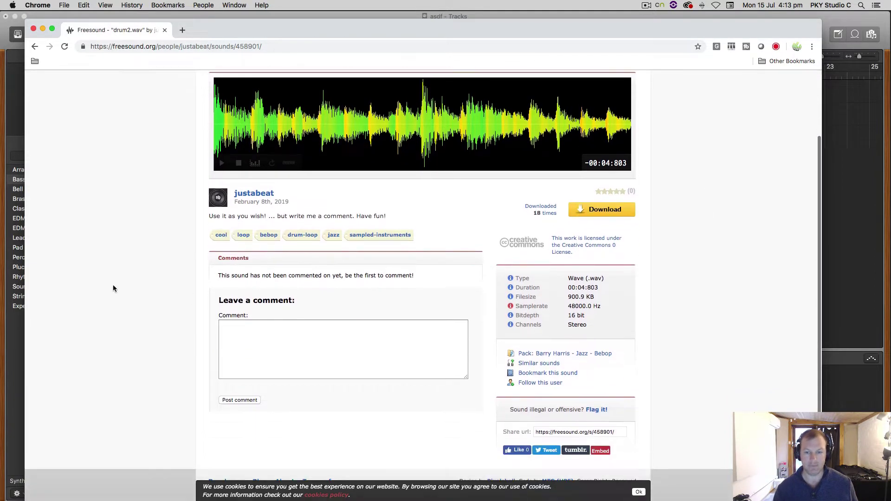
{"action": "scroll", "coordinate": [115, 287], "scroll_direction": "down", "scroll_amount": 1}
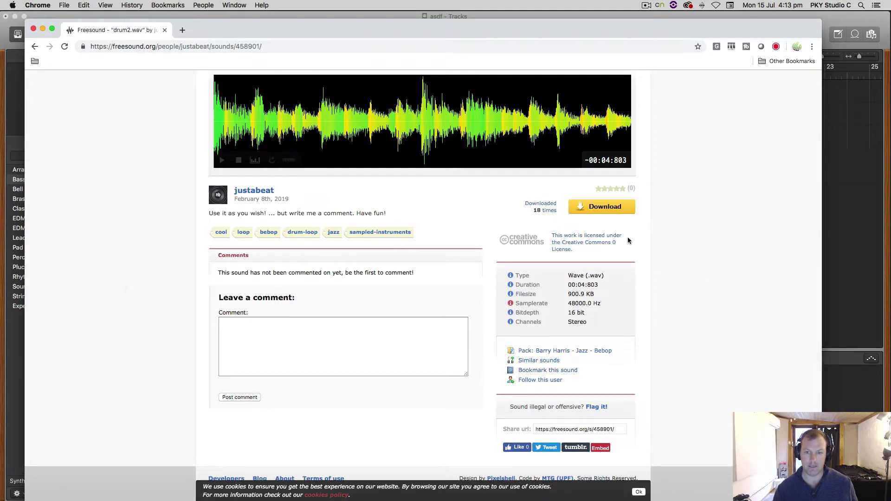
{"action": "left_click", "coordinate": [580, 246], "text": "super"}
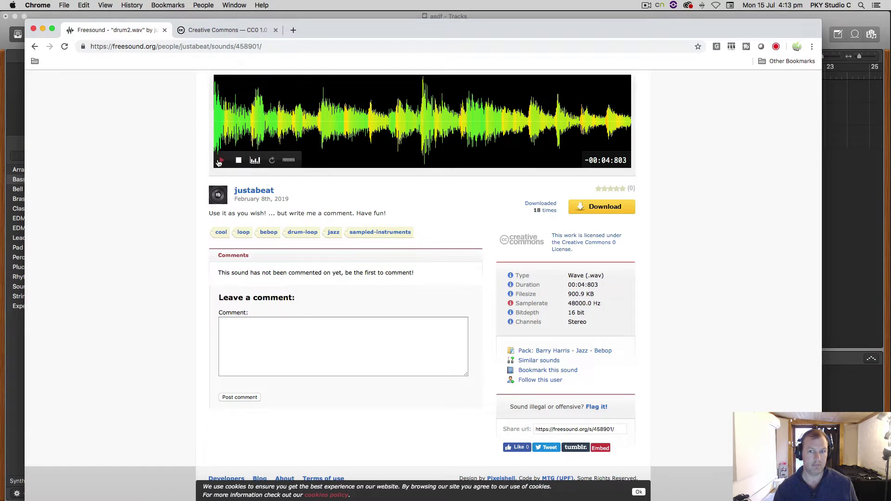
Listen to the drum2.wav preview on its Freesound page, stopping it near the end.
{"action": "left_click", "coordinate": [223, 162]}
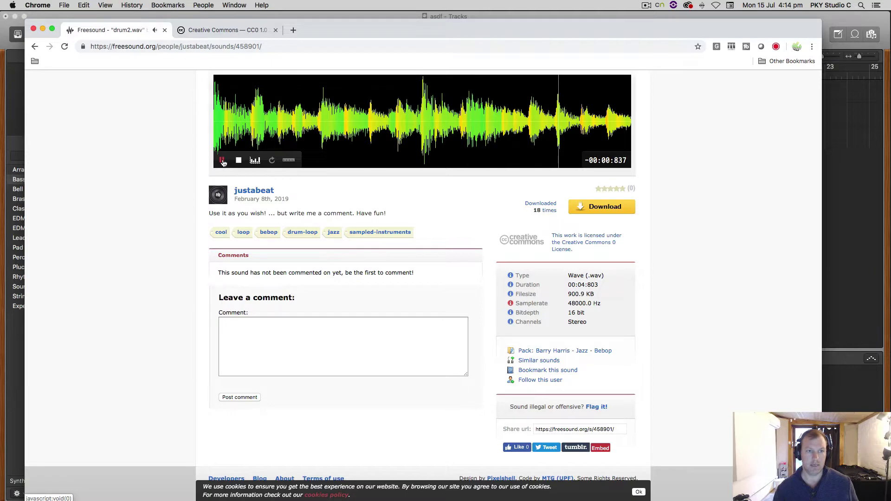
{"action": "left_click", "coordinate": [223, 162]}
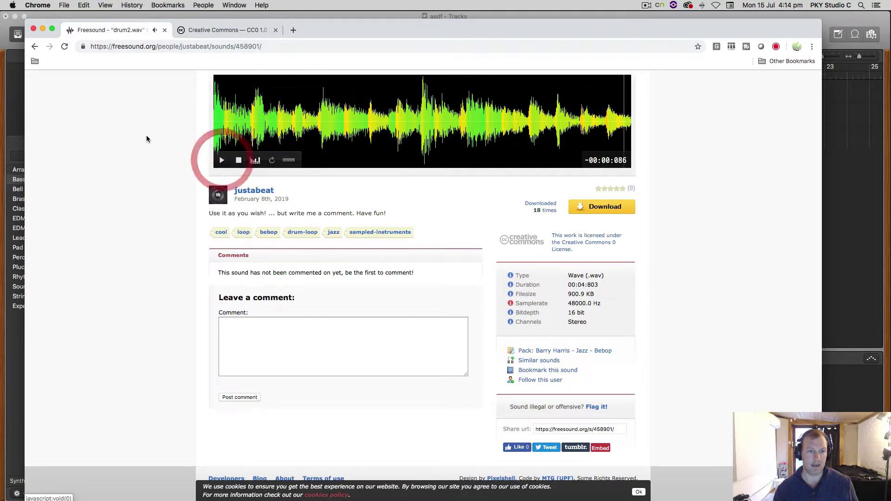
Read the CC0 1.0 license summary in the Creative Commons tab, dismissing the donation pop-up, and minimize the browser.
{"action": "left_click", "coordinate": [203, 30]}
{"action": "scroll", "coordinate": [187, 250], "scroll_direction": "down", "scroll_amount": 3}
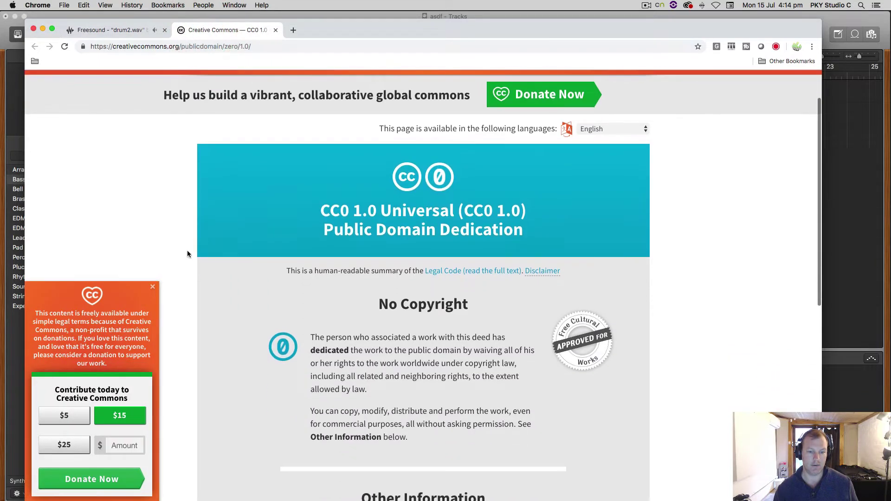
{"action": "left_click", "coordinate": [154, 286]}
{"action": "scroll", "coordinate": [278, 298], "scroll_direction": "down", "scroll_amount": 5}
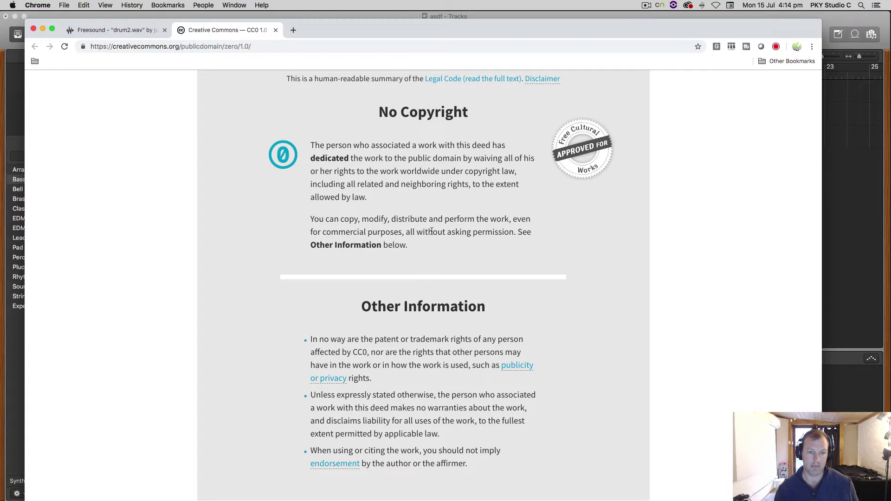
{"action": "scroll", "coordinate": [530, 232], "scroll_direction": "up", "scroll_amount": 4}
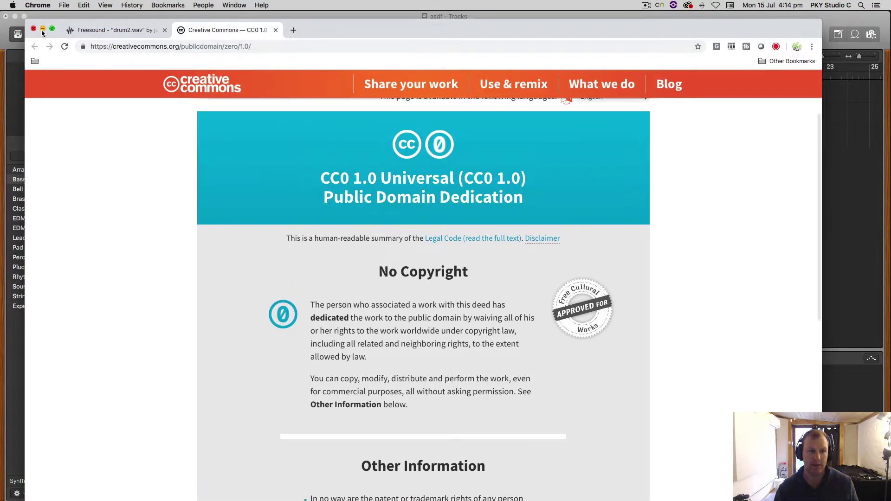
{"action": "left_click", "coordinate": [42, 29]}
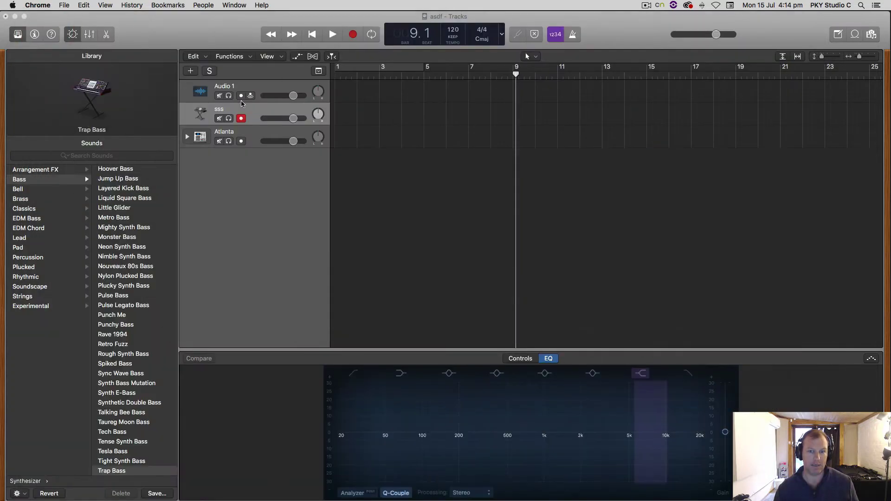
{"action": "left_click", "coordinate": [64, 5]}
{"action": "left_click", "coordinate": [68, 14]}
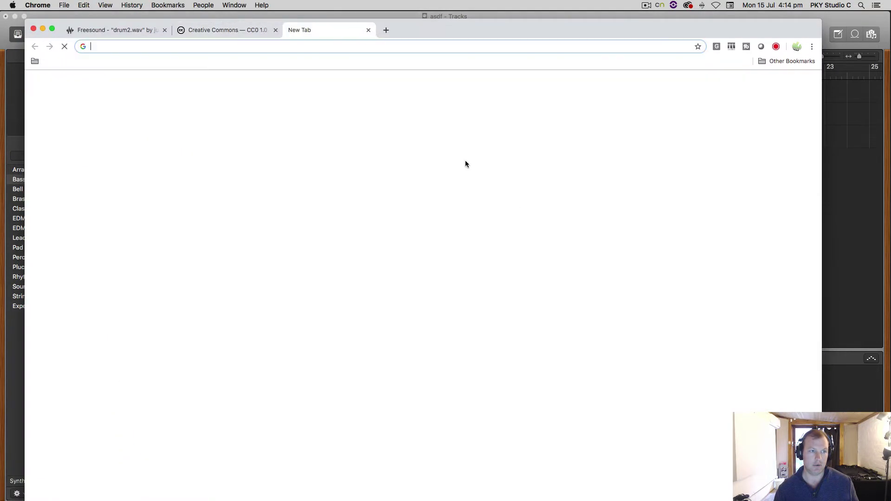
{"action": "left_click", "coordinate": [40, 29]}
Create a new empty Logic Pro X project with one microphone/line audio track using Input 1.
{"action": "left_click", "coordinate": [75, 5]}
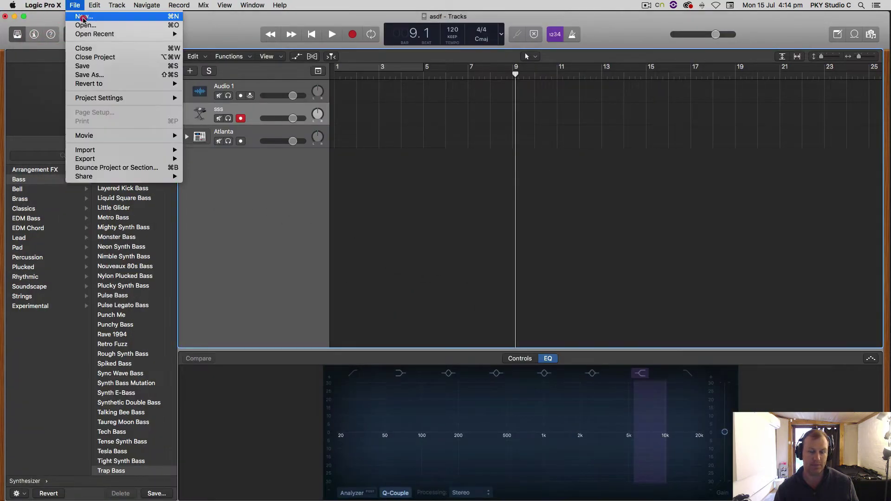
{"action": "left_click", "coordinate": [83, 18]}
{"action": "left_click", "coordinate": [432, 174]}
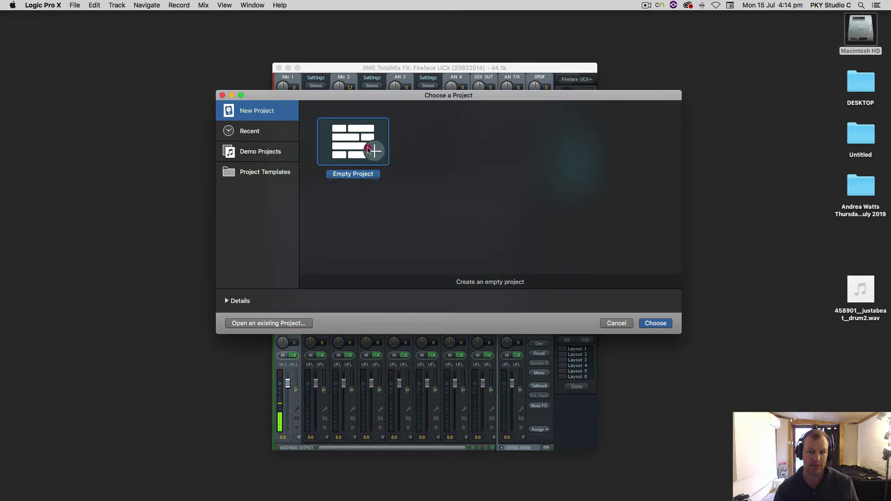
{"action": "left_click", "coordinate": [367, 149]}
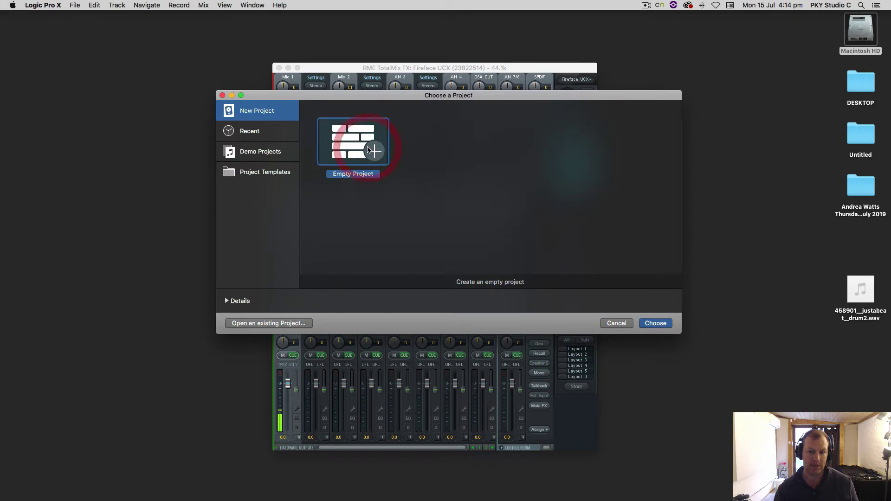
{"action": "left_click", "coordinate": [667, 325]}
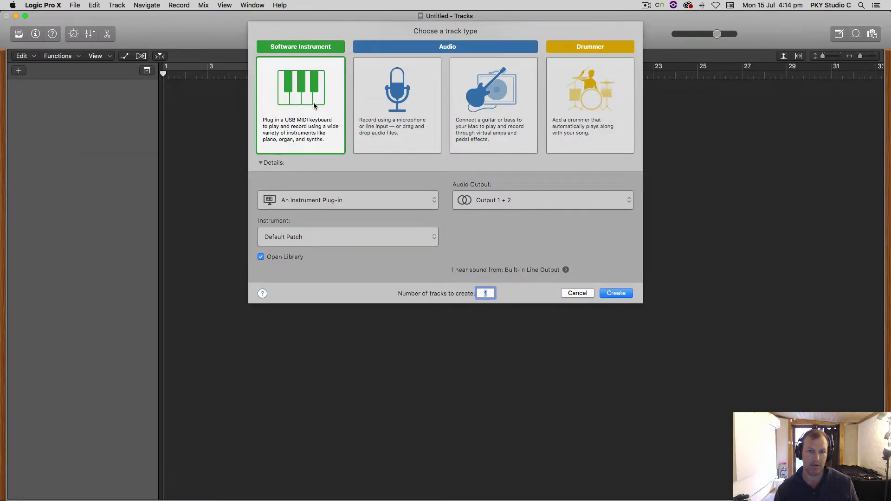
{"action": "left_click", "coordinate": [399, 100]}
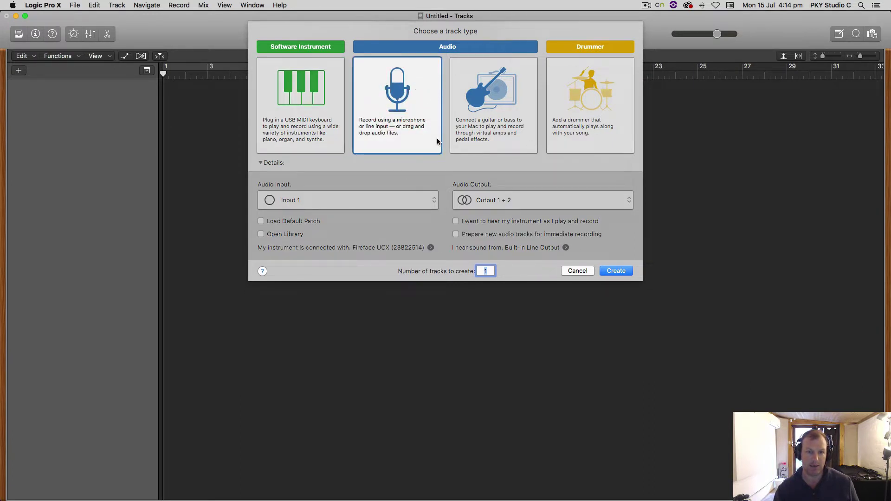
{"action": "double_click", "coordinate": [403, 96]}
Import 458901__justabeat__drum2.wav from the desktop onto a new audio track below Audio 1.
{"action": "left_click_drag", "start_coordinate": [769, 22], "coordinate": [717, 23]}
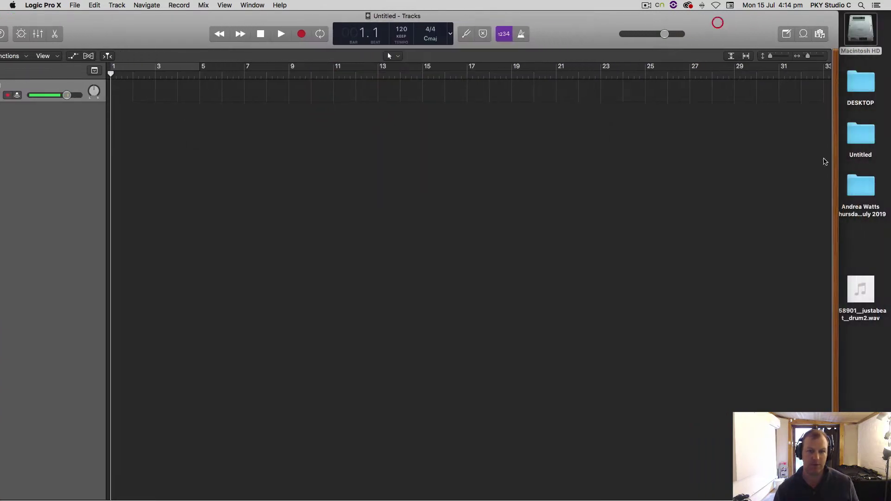
{"action": "left_click_drag", "start_coordinate": [861, 290], "coordinate": [181, 213]}
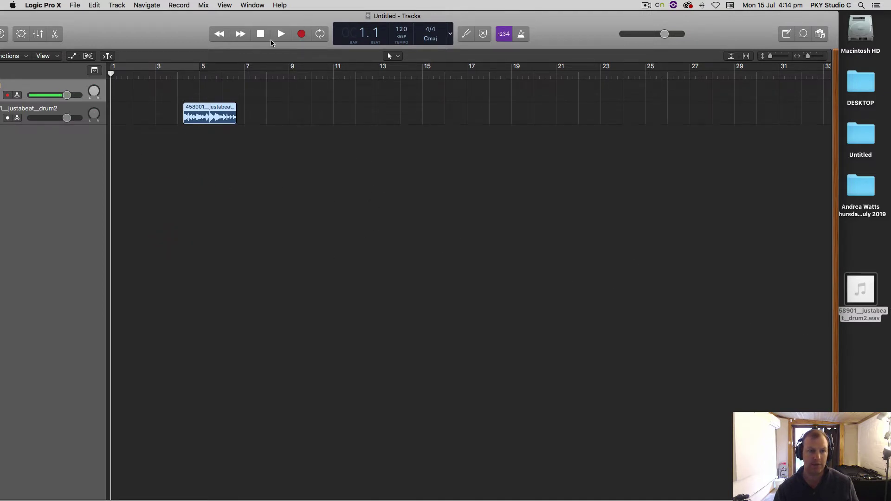
{"action": "left_click_drag", "start_coordinate": [239, 18], "coordinate": [298, 18]}
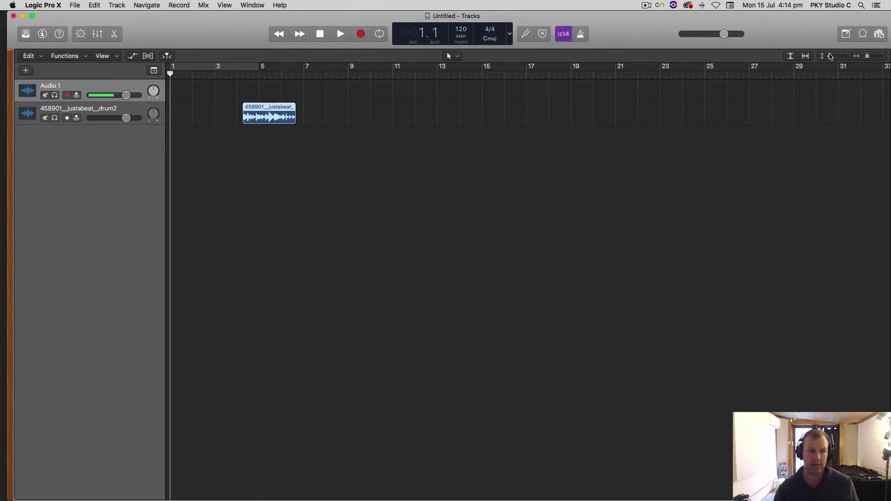
Move the drum2 region on its track so that it starts exactly at bar 5.
{"action": "left_click_drag", "start_coordinate": [831, 57], "coordinate": [869, 56]}
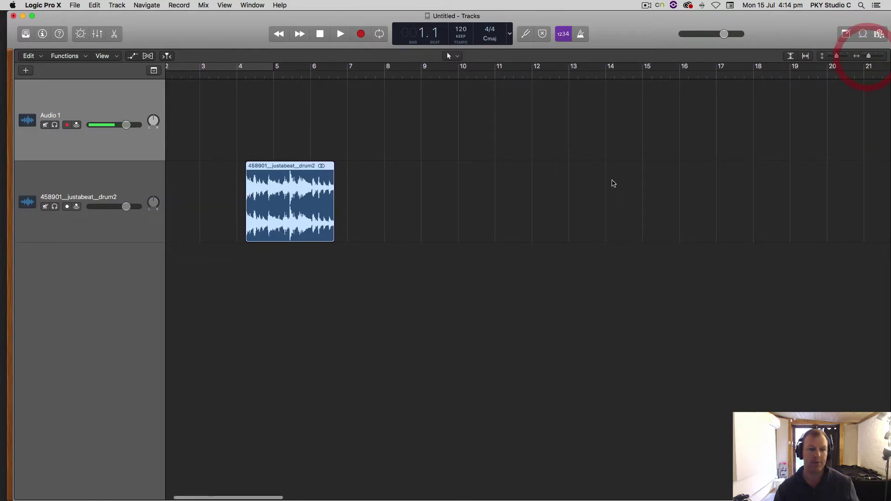
{"action": "scroll", "coordinate": [613, 183], "scroll_direction": "left", "scroll_amount": 3}
{"action": "left_click_drag", "start_coordinate": [318, 166], "coordinate": [282, 167]}
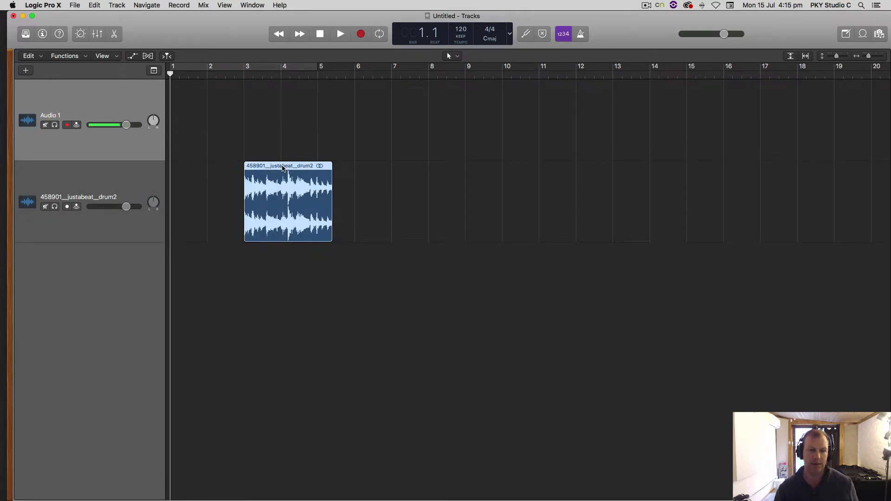
{"action": "left_click_drag", "start_coordinate": [284, 168], "coordinate": [357, 166]}
{"action": "left_click_drag", "start_coordinate": [868, 57], "coordinate": [871, 58]}
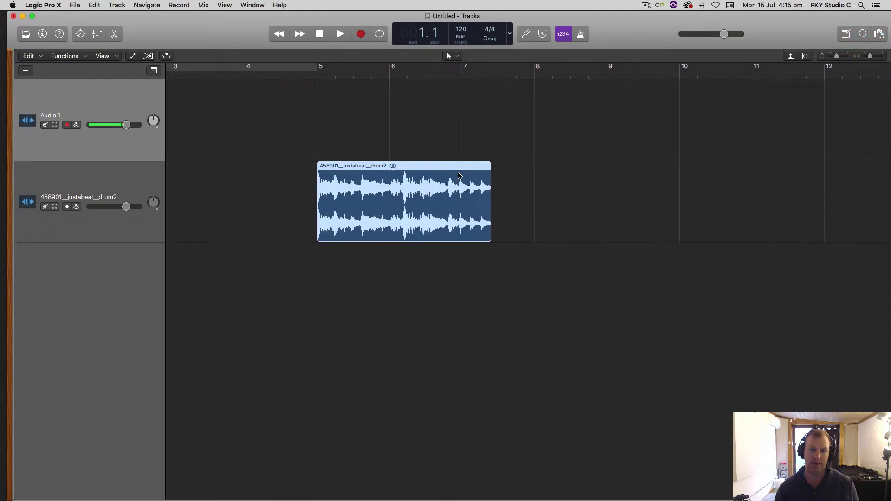
Place the playhead at bar 5 and briefly play the start of the drum loop.
{"action": "scroll", "coordinate": [449, 54], "scroll_direction": "left", "scroll_amount": 5}
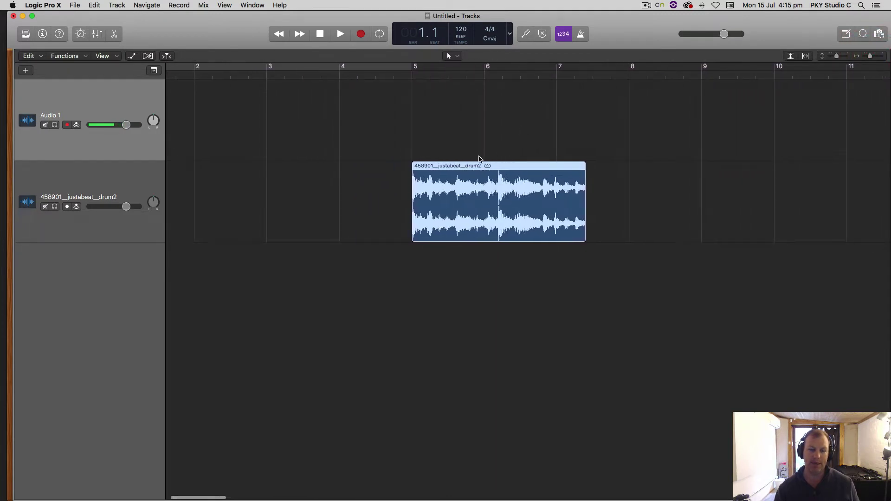
{"action": "left_click", "coordinate": [416, 72]}
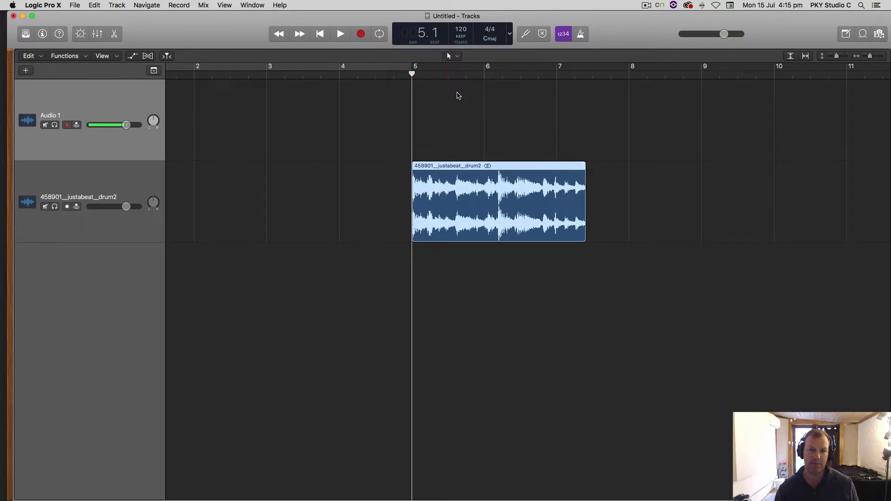
{"action": "key", "text": "space"}
{"action": "key", "text": "space"}
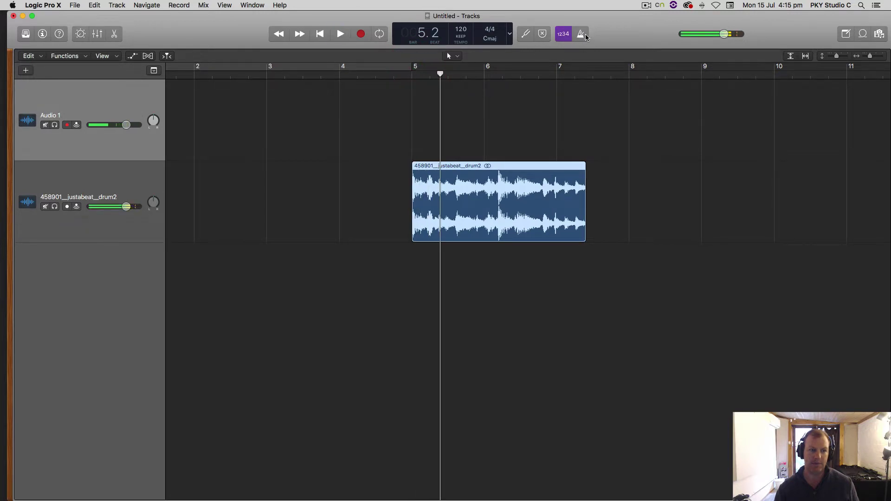
Turn on the metronome and lower the drum2 track's volume, briefly playing the loop to check the balance.
{"action": "left_click", "coordinate": [581, 33]}
{"action": "left_click_drag", "start_coordinate": [126, 206], "coordinate": [106, 206]}
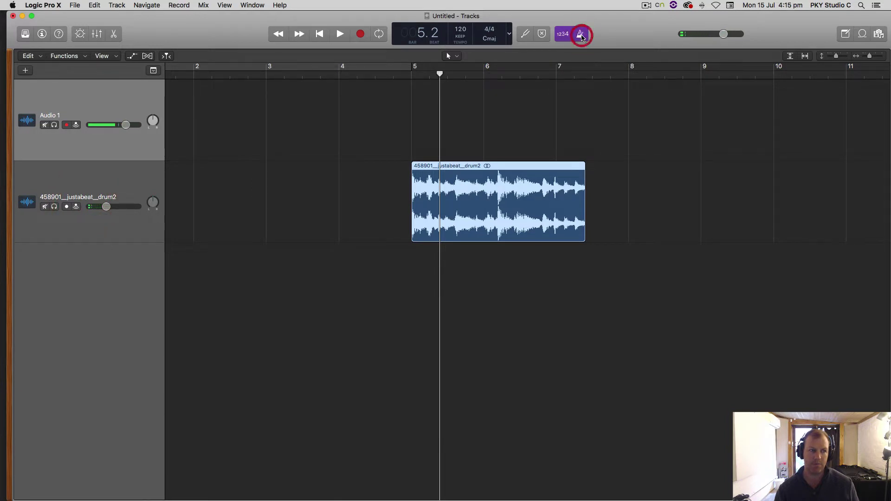
{"action": "key", "text": "space"}
{"action": "key", "text": "space"}
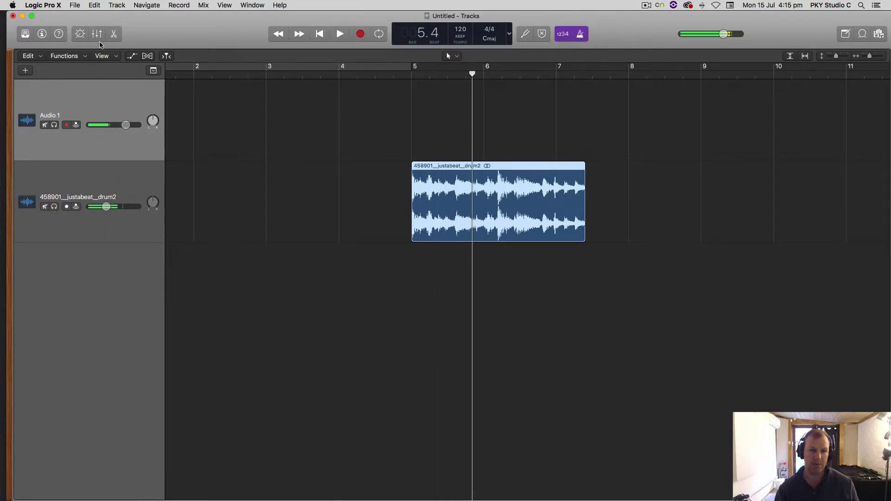
Put the project window in full screen and play more of the drum loop against the metronome.
{"action": "left_click", "coordinate": [32, 17]}
{"action": "key", "text": "space"}
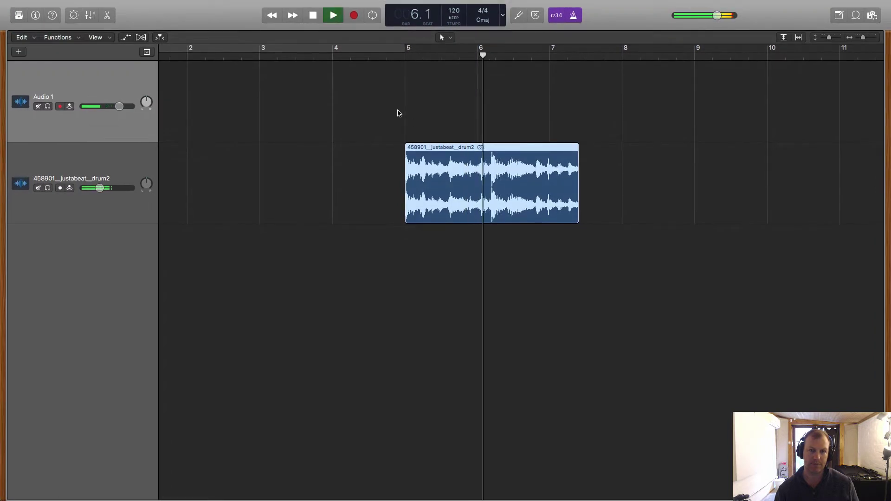
{"action": "key", "text": "space"}
Lower the project tempo by ear to 94 BPM, auditioning the drum loop from bar 5 against the metronome.
{"action": "left_click_drag", "start_coordinate": [455, 13], "coordinate": [454, 31]}
{"action": "left_click", "coordinate": [399, 56]}
{"action": "key", "text": "space"}
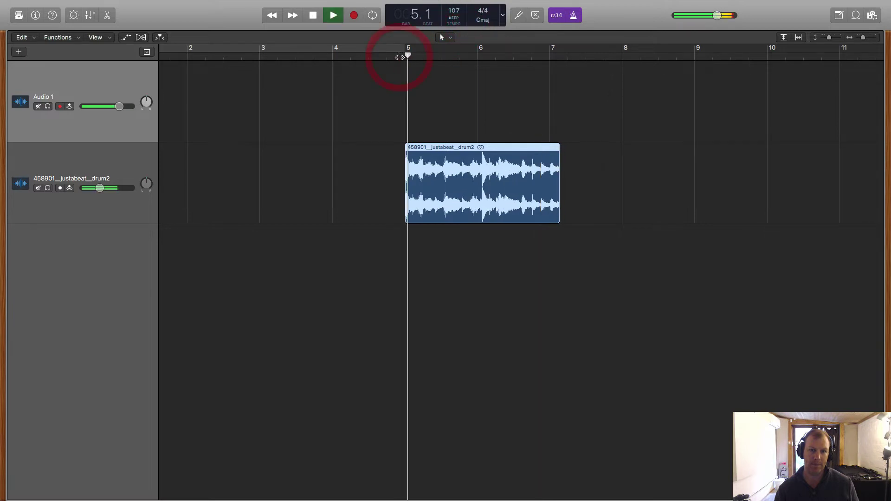
{"action": "left_click_drag", "start_coordinate": [445, 19], "coordinate": [445, 33]}
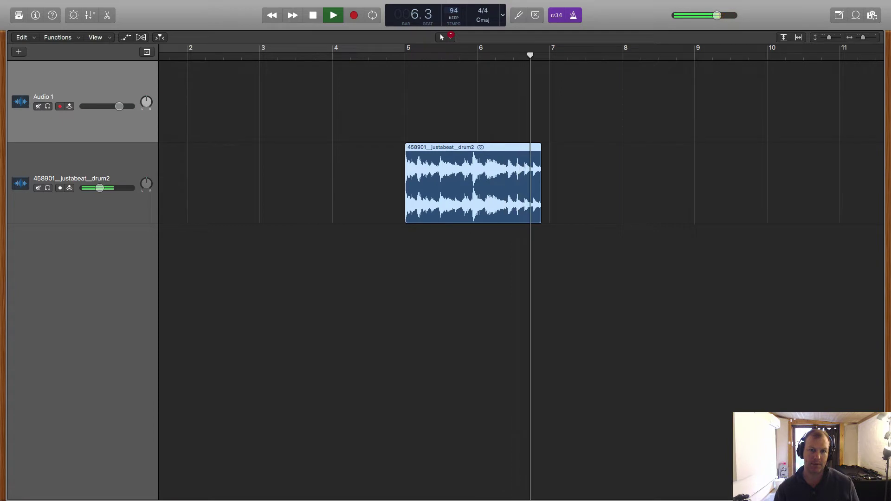
{"action": "key", "text": "space"}
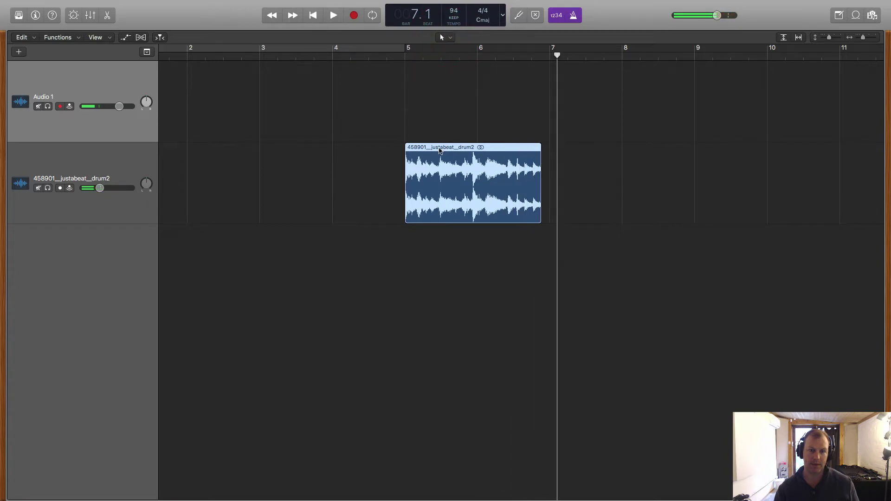
Set a cycle range from bar 5 to bar 7 and start looped playback of the drum region.
{"action": "left_click_drag", "start_coordinate": [361, 48], "coordinate": [546, 48]}
{"action": "key", "text": "space"}
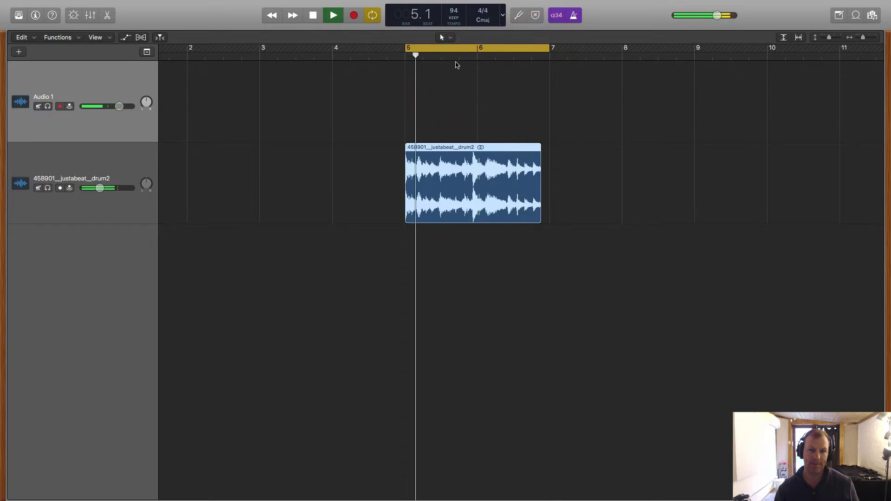
Stop the looped playback and toggle the cycle range off and back on.
{"action": "key", "text": "space"}
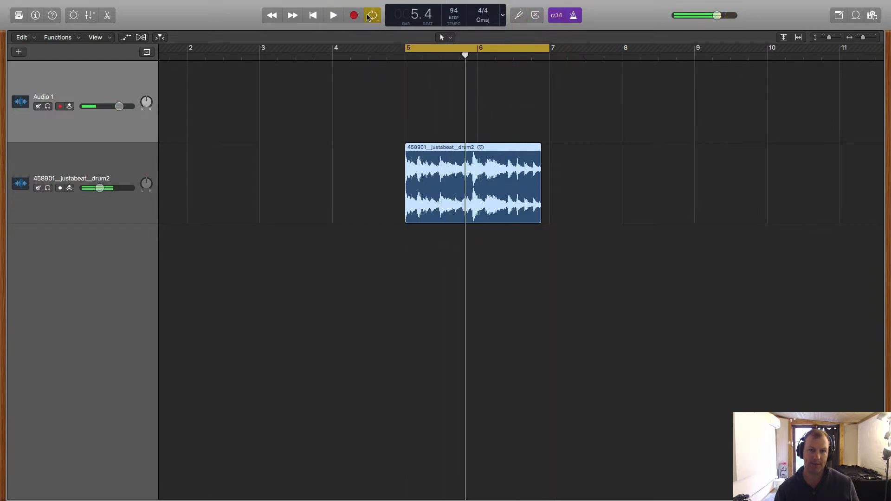
{"action": "left_click", "coordinate": [373, 21]}
{"action": "left_click", "coordinate": [375, 22]}
{"action": "left_click", "coordinate": [376, 23]}
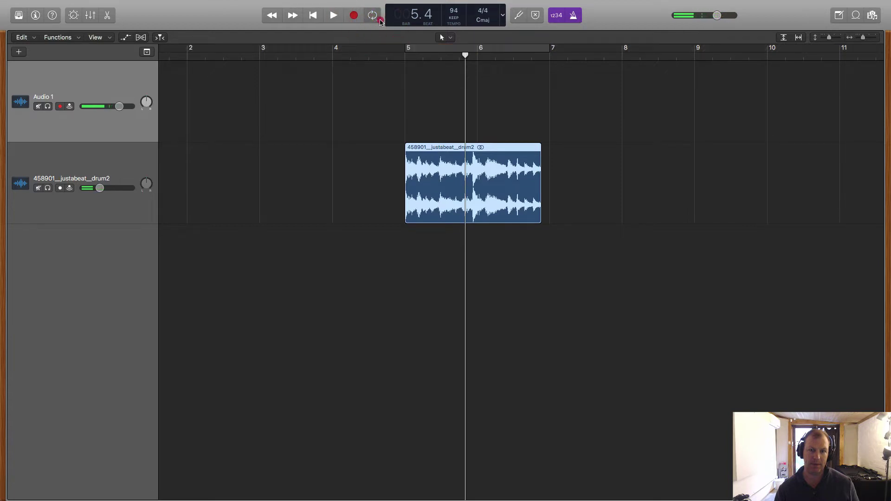
{"action": "left_click", "coordinate": [376, 22]}
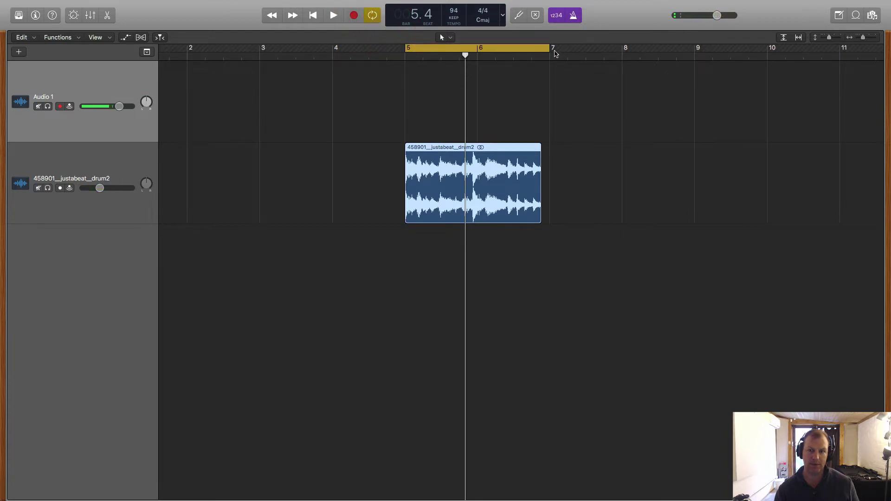
Try moving the cycle range along the ruler, return it to bars 5 to 7, and briefly play the loop.
{"action": "left_click_drag", "start_coordinate": [581, 50], "coordinate": [722, 49]}
{"action": "left_click_drag", "start_coordinate": [544, 50], "coordinate": [407, 50]}
{"action": "key", "text": "space"}
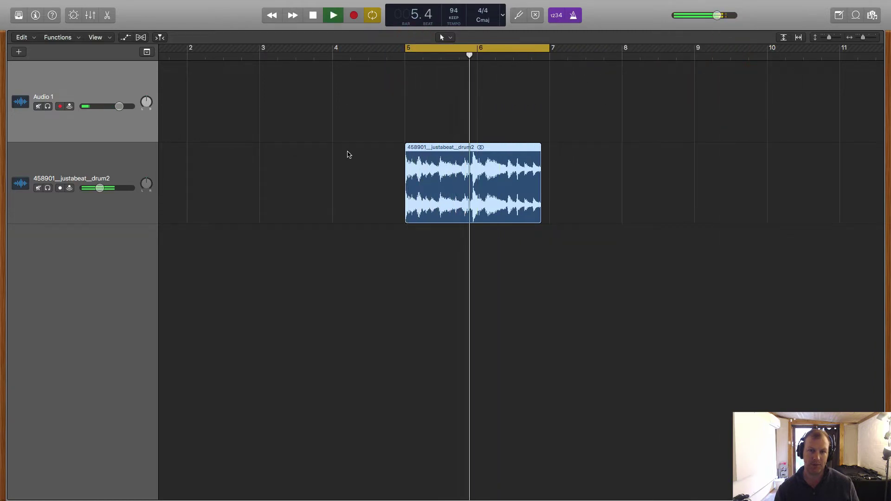
{"action": "key", "text": "space"}
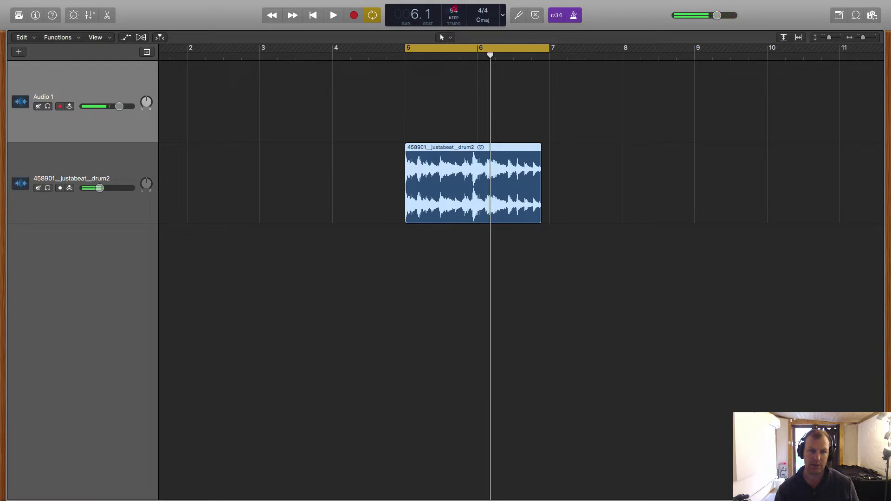
Raise the project tempo to 96 BPM and audition the drum loop from bar 5 against the metronome.
{"action": "left_click_drag", "start_coordinate": [455, 8], "coordinate": [454, 5]}
{"action": "left_click", "coordinate": [405, 57]}
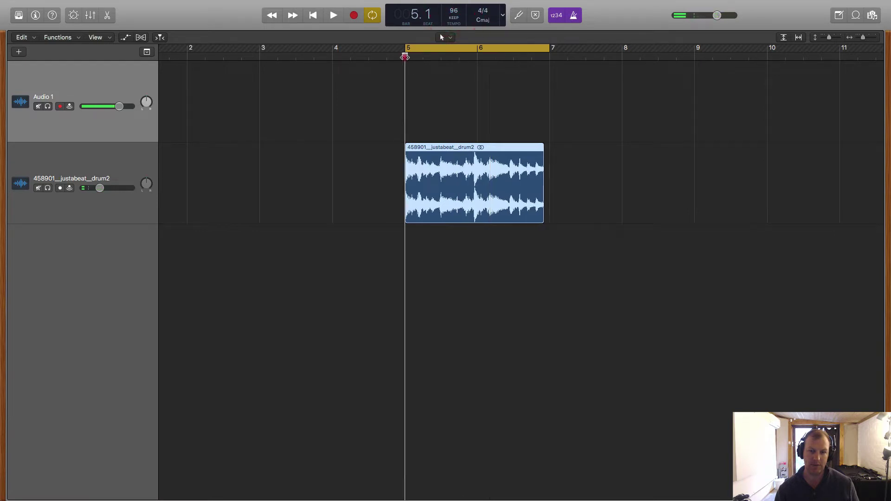
{"action": "key", "text": "space"}
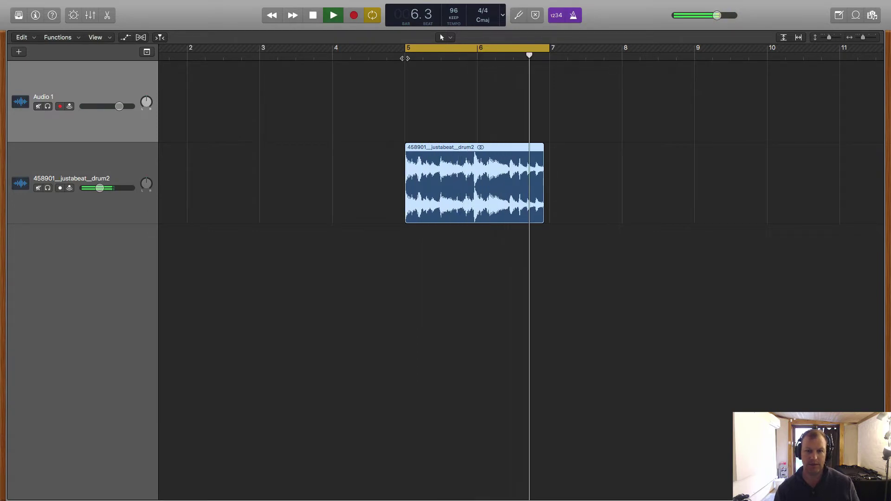
{"action": "key", "text": "space"}
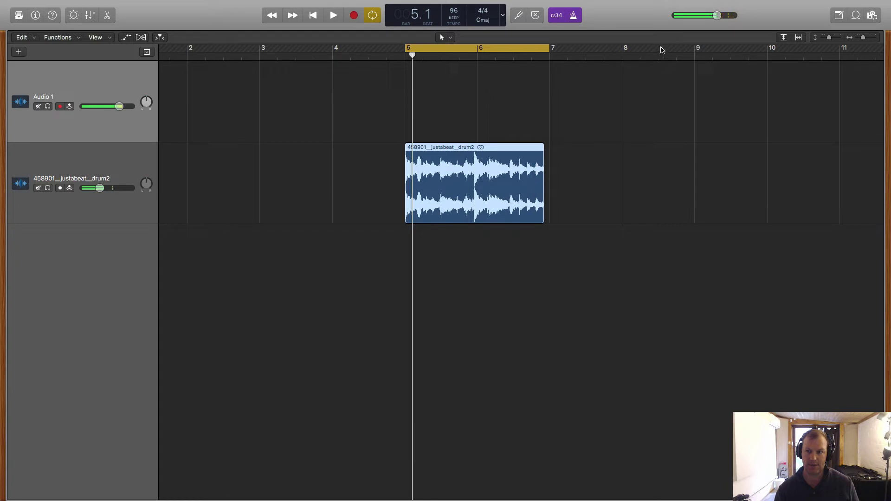
Shorten the cycle range to bars 6 to 7 and play that bar of the drum loop.
{"action": "left_click_drag", "start_coordinate": [864, 38], "coordinate": [866, 39]}
{"action": "scroll", "coordinate": [684, 93], "scroll_direction": "right", "scroll_amount": 3}
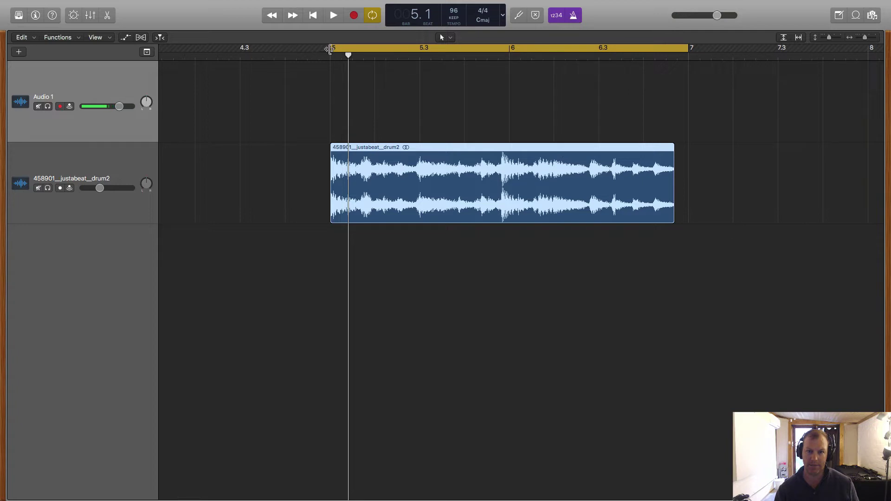
{"action": "left_click_drag", "start_coordinate": [331, 49], "coordinate": [509, 49]}
{"action": "key", "text": "space"}
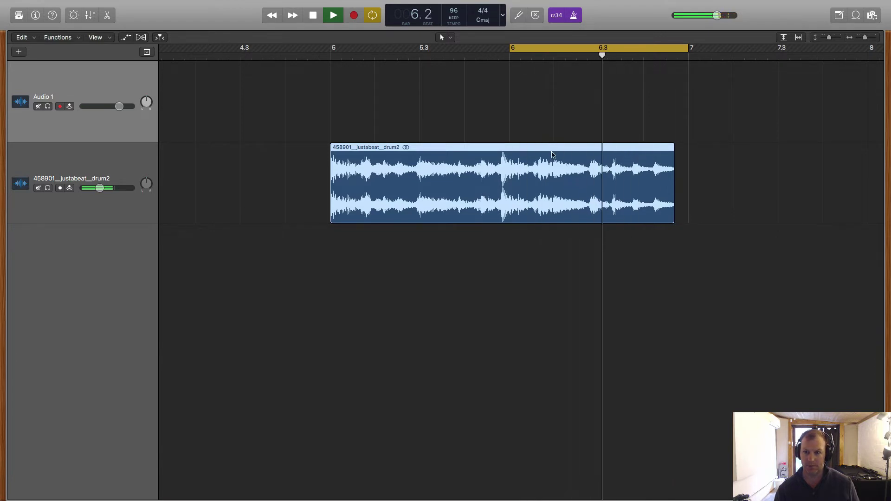
{"action": "key", "text": "space"}
Nudge the drum region slightly earlier and audition it from just before bar 6.
{"action": "left_click", "coordinate": [867, 37]}
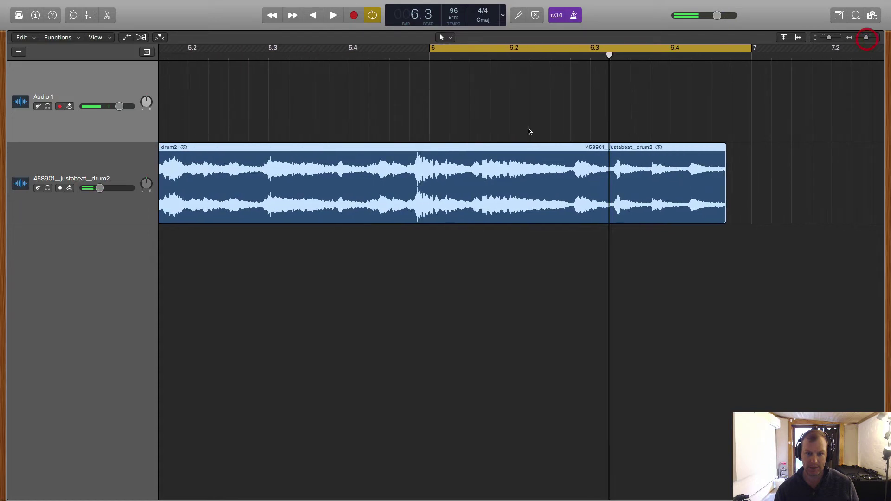
{"action": "left_click_drag", "start_coordinate": [447, 148], "coordinate": [440, 148]}
{"action": "left_click", "coordinate": [399, 55]}
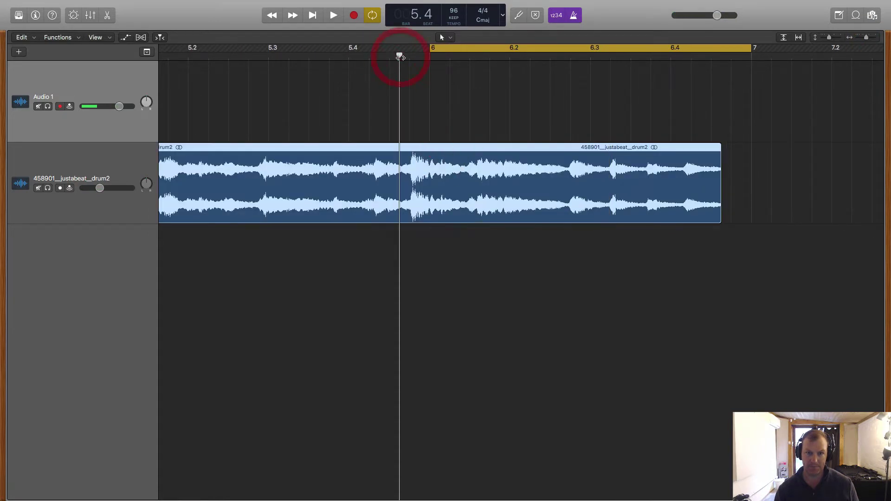
{"action": "key", "text": "space"}
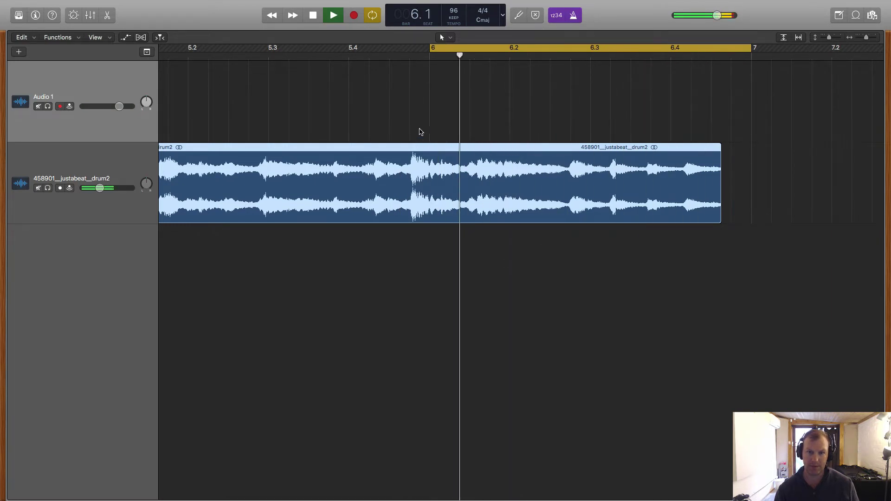
{"action": "key", "text": "space"}
Raise the project tempo to 97 BPM and audition the drum loop from bar 6.
{"action": "left_click_drag", "start_coordinate": [455, 10], "coordinate": [456, 9]}
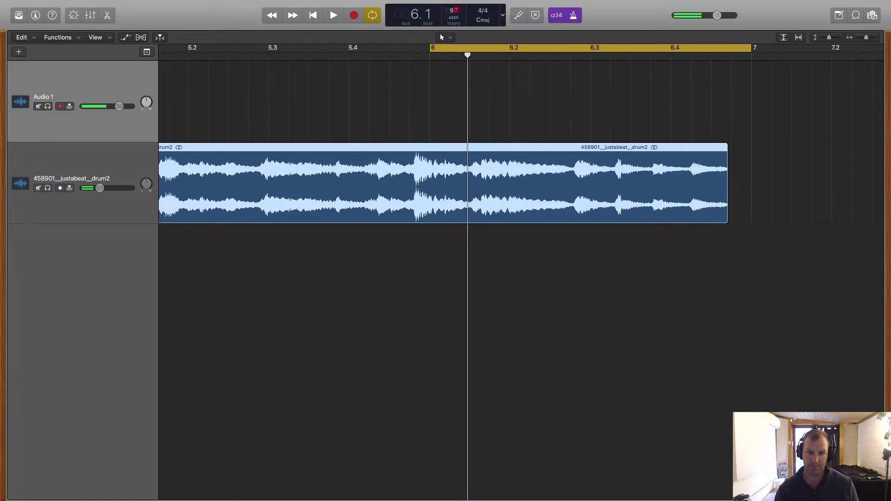
{"action": "left_click", "coordinate": [431, 59]}
{"action": "key", "text": "space"}
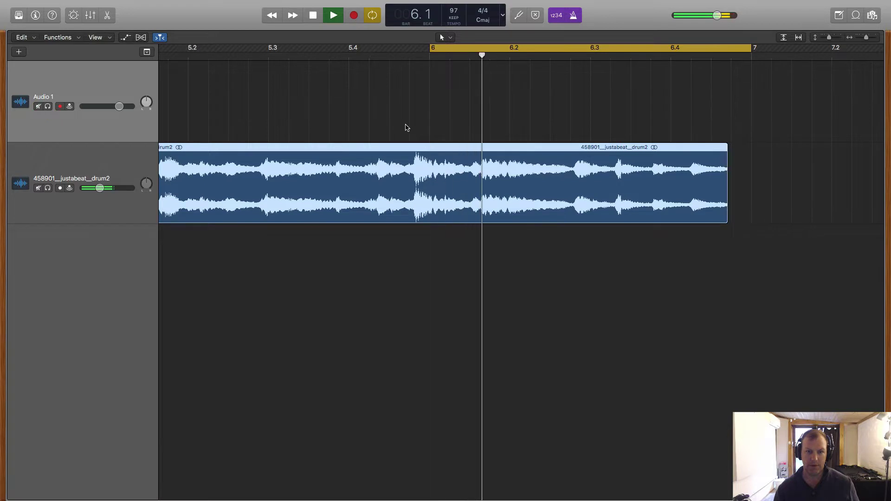
{"action": "key", "text": "space"}
Split the drum region at bar 6.
{"action": "left_click", "coordinate": [418, 81]}
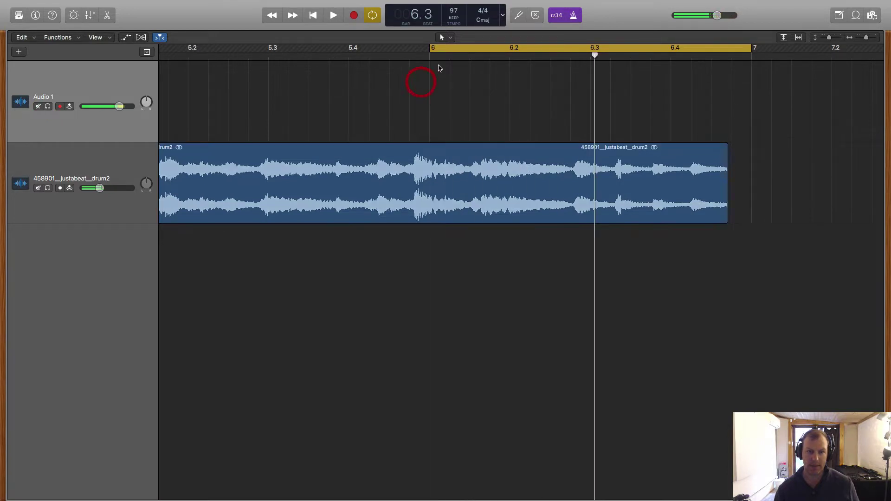
{"action": "mouse_move", "coordinate": [424, 54]}
{"action": "left_mouse_down"}
{"action": "mouse_move", "coordinate": [489, 56]}
{"action": "mouse_move", "coordinate": [435, 56]}
{"action": "left_mouse_up"}
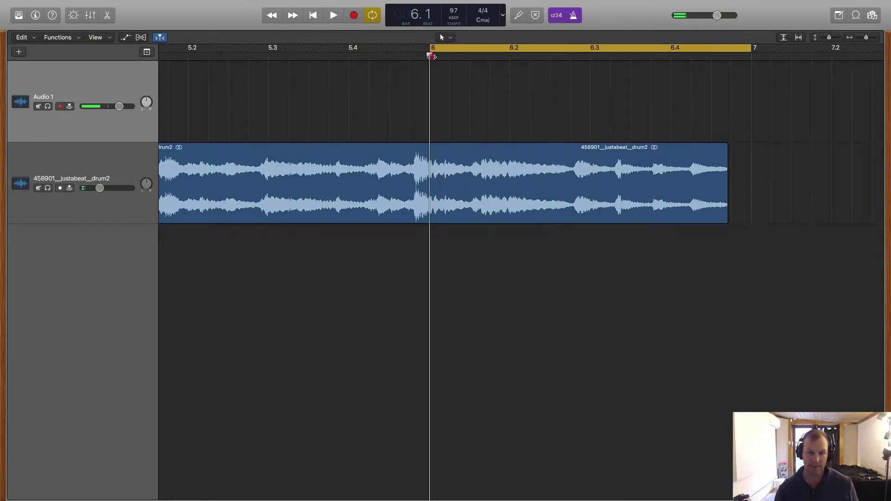
{"action": "left_click", "coordinate": [429, 173]}
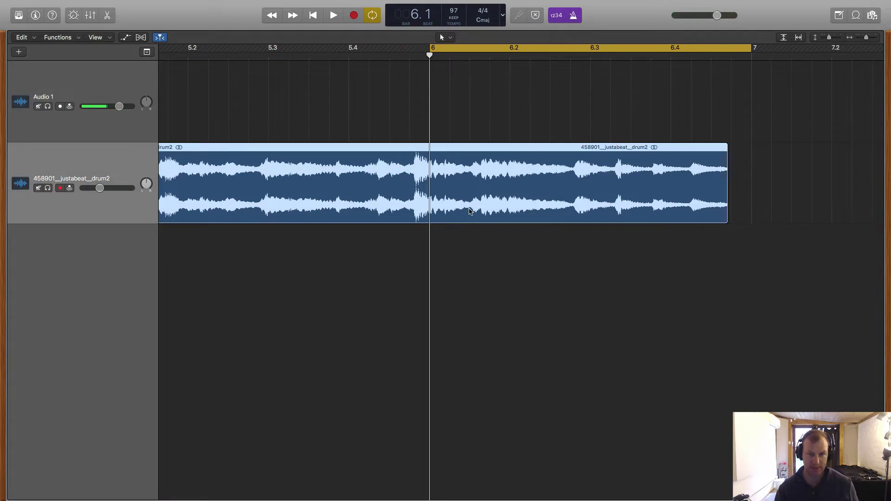
{"action": "key", "text": "super+t"}
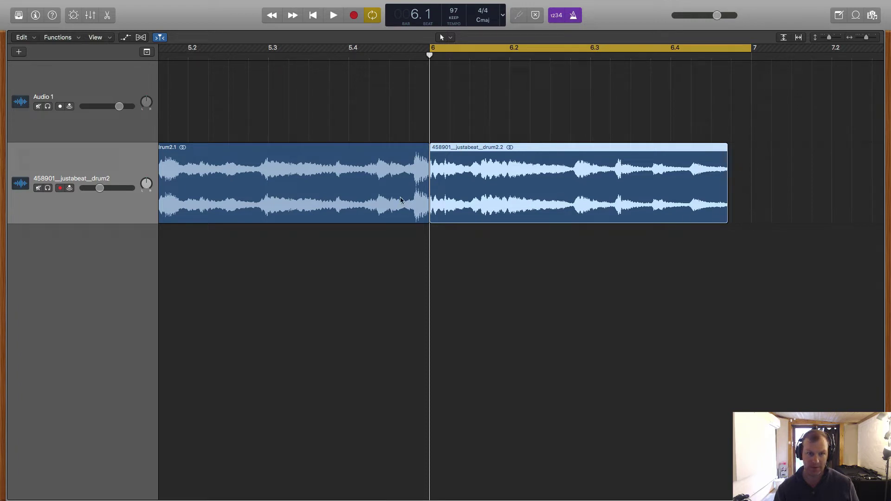
Audition the drum regions around the split, with the cycle off for playback from just before beat 5.3.
{"action": "left_click_drag", "start_coordinate": [395, 57], "coordinate": [381, 56]}
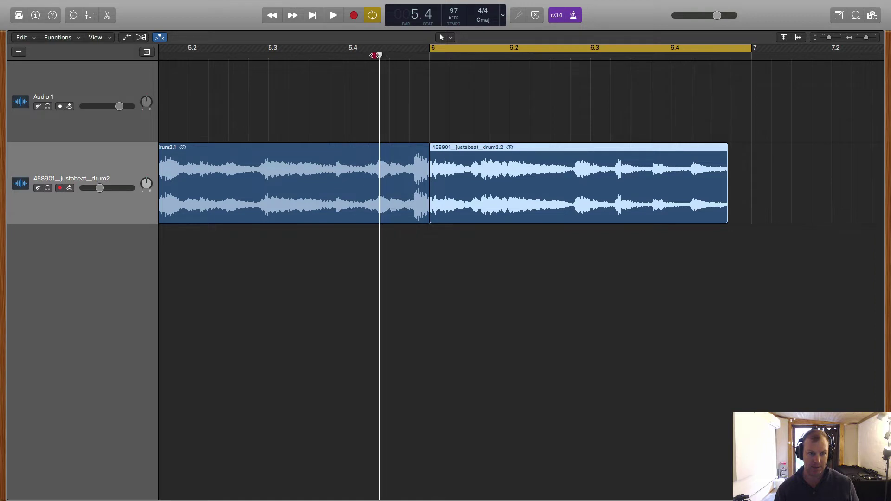
{"action": "key", "text": "space"}
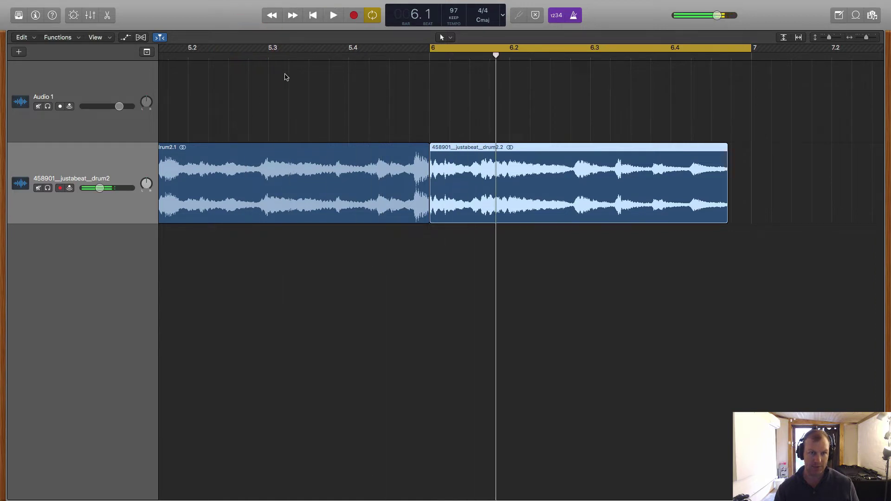
{"action": "left_click", "coordinate": [377, 18]}
{"action": "left_click", "coordinate": [254, 54]}
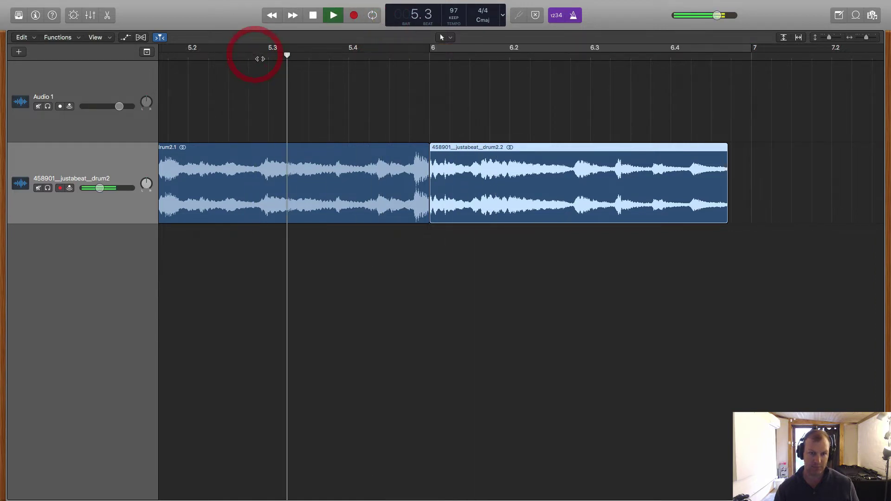
Split the earlier drum region just after beat 5.4 and move its end slice behind the bar 6 region, around bar 7.
{"action": "left_click_drag", "start_coordinate": [353, 54], "coordinate": [370, 54]}
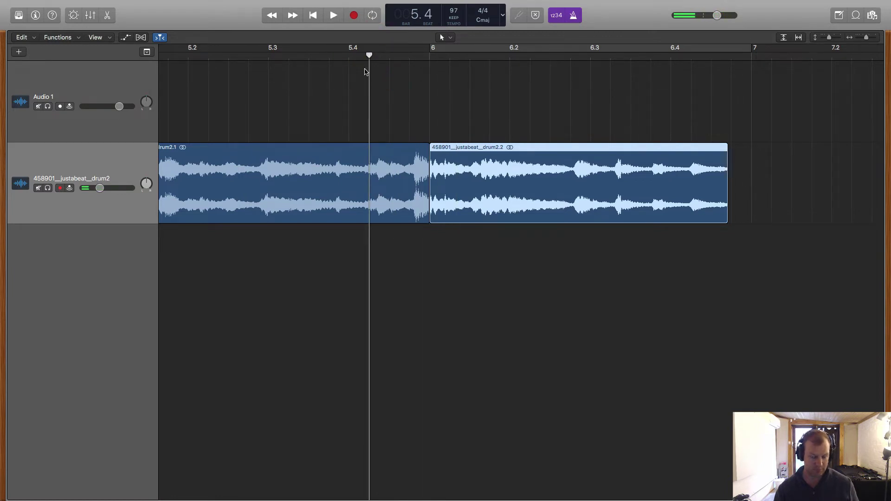
{"action": "left_click", "coordinate": [367, 194]}
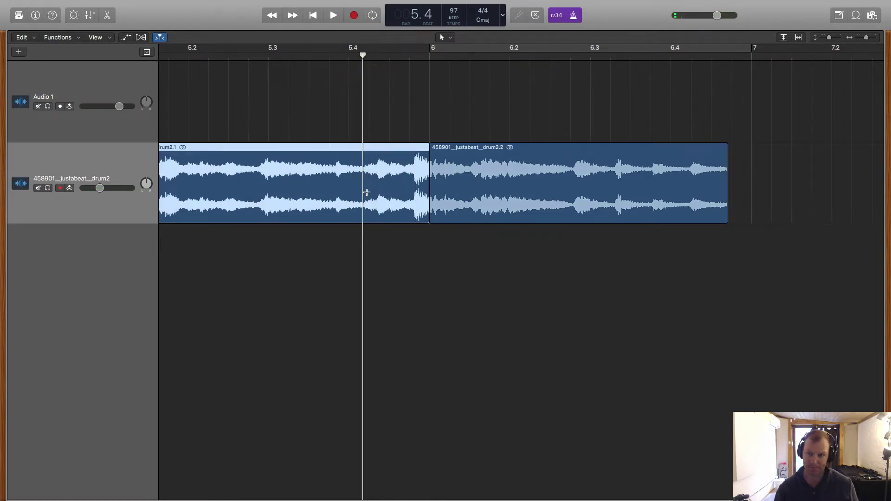
{"action": "key", "text": "super+t"}
{"action": "left_click_drag", "start_coordinate": [400, 147], "coordinate": [767, 148]}
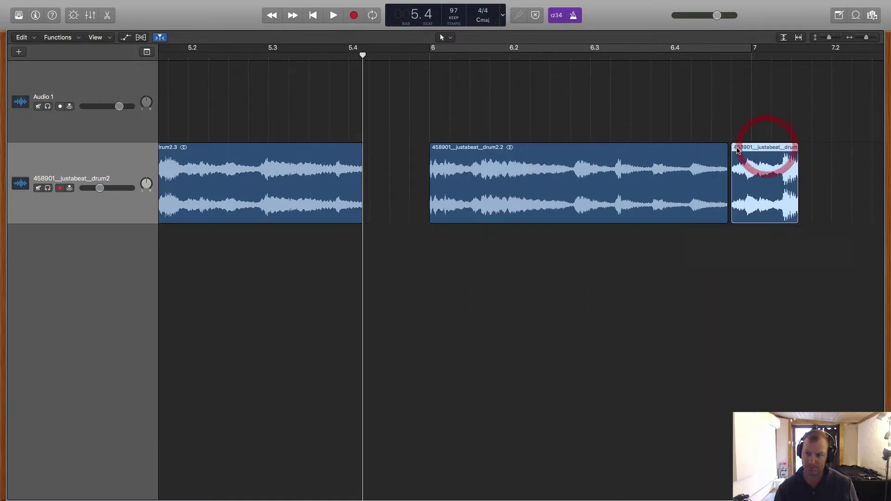
Trim the start of the moved drum slice and shift it back close to the end of the bar 6 region.
{"action": "left_click", "coordinate": [732, 204]}
{"action": "left_click", "coordinate": [735, 207]}
{"action": "left_click_drag", "start_coordinate": [734, 208], "coordinate": [750, 209]}
{"action": "left_click_drag", "start_coordinate": [770, 147], "coordinate": [752, 147]}
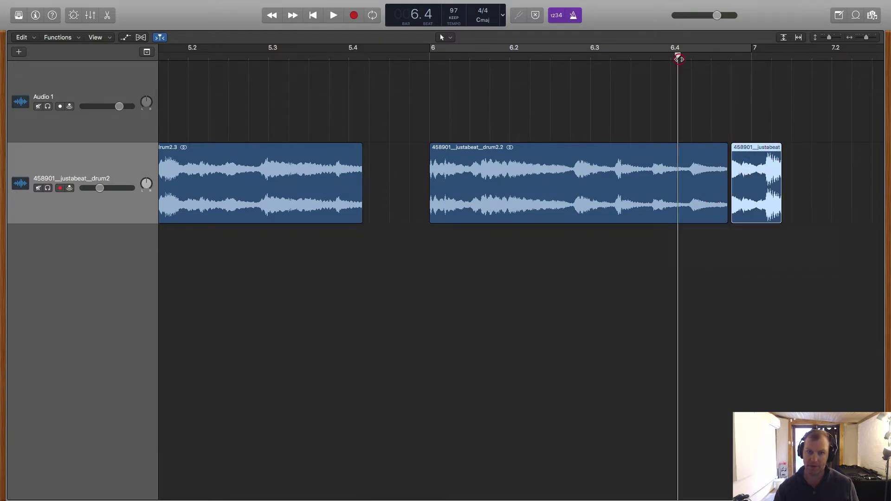
Turn the bar 6 to 7 cycle back on and adjust the slice's position near bar 7 during looped playback.
{"action": "left_click", "coordinate": [372, 15]}
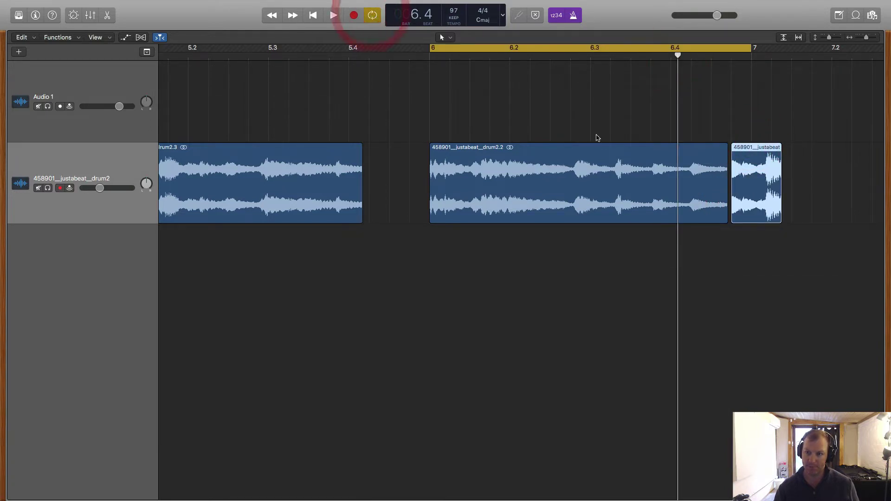
{"action": "key", "text": "space"}
{"action": "left_click_drag", "start_coordinate": [747, 148], "coordinate": [747, 147]}
{"action": "left_click", "coordinate": [753, 147]}
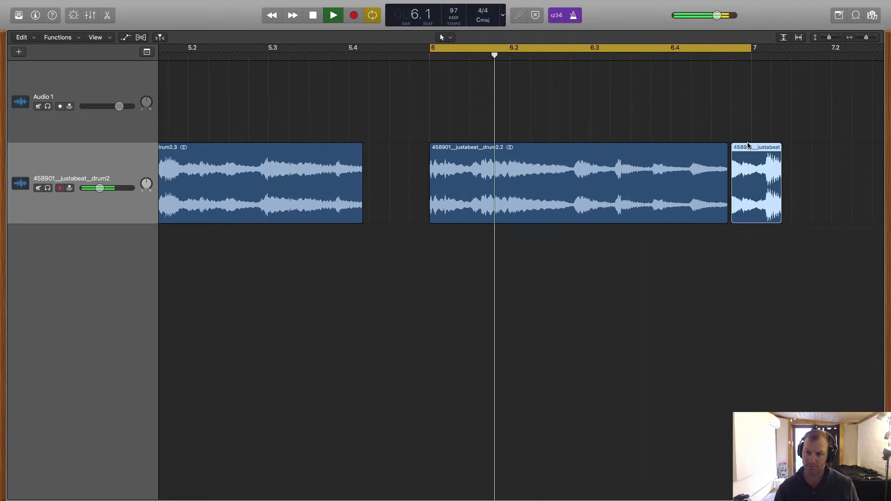
{"action": "left_click_drag", "start_coordinate": [750, 148], "coordinate": [760, 148]}
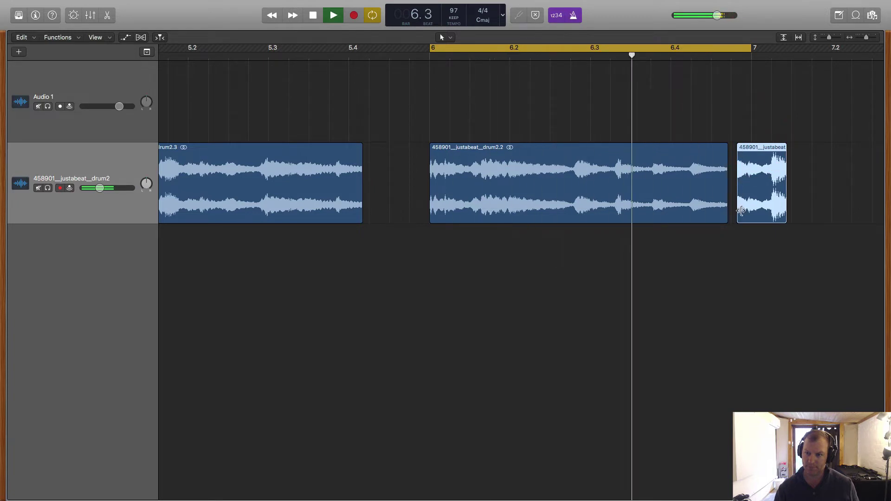
{"action": "left_click_drag", "start_coordinate": [760, 147], "coordinate": [752, 149]}
Extend the slice's start earlier, nudge the slice, and lengthen the bar 6 region's end to meet it.
{"action": "left_click_drag", "start_coordinate": [733, 213], "coordinate": [724, 213]}
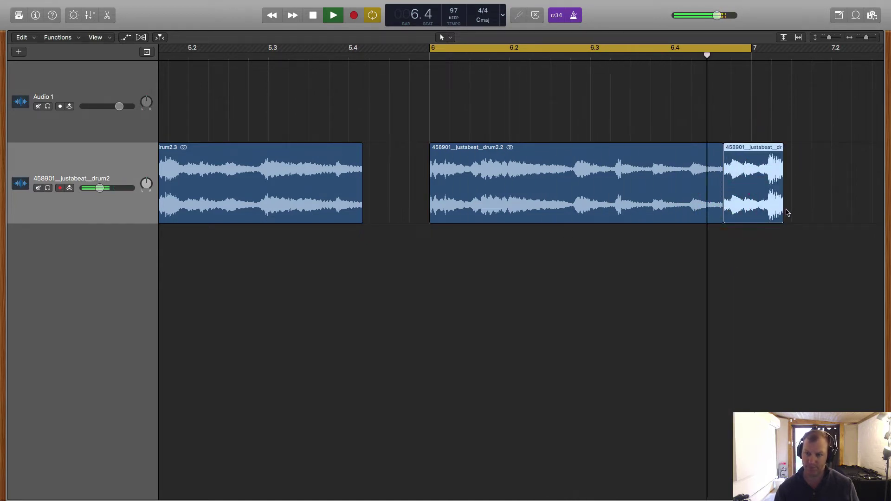
{"action": "left_click_drag", "start_coordinate": [749, 147], "coordinate": [749, 147]}
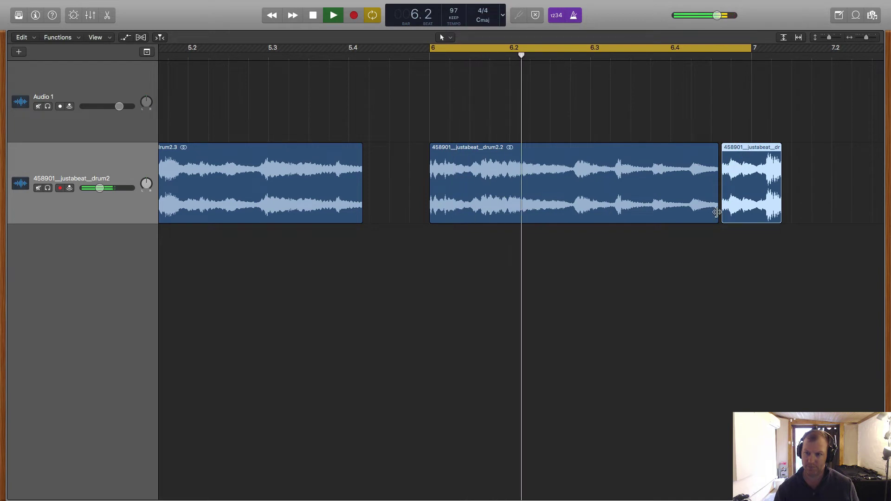
{"action": "left_click_drag", "start_coordinate": [717, 212], "coordinate": [728, 211]}
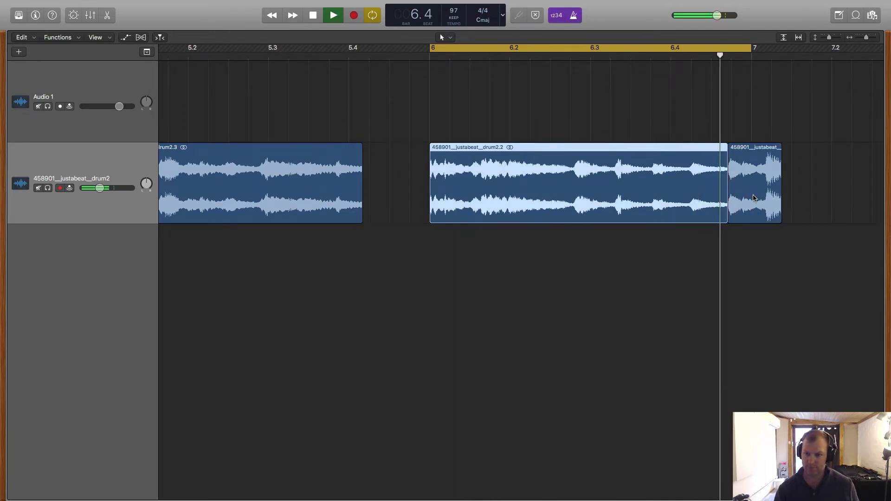
Nudge the slice slightly later, stop playback, and shift the bar 6 region later until it meets the slice.
{"action": "left_click_drag", "start_coordinate": [743, 147], "coordinate": [747, 146]}
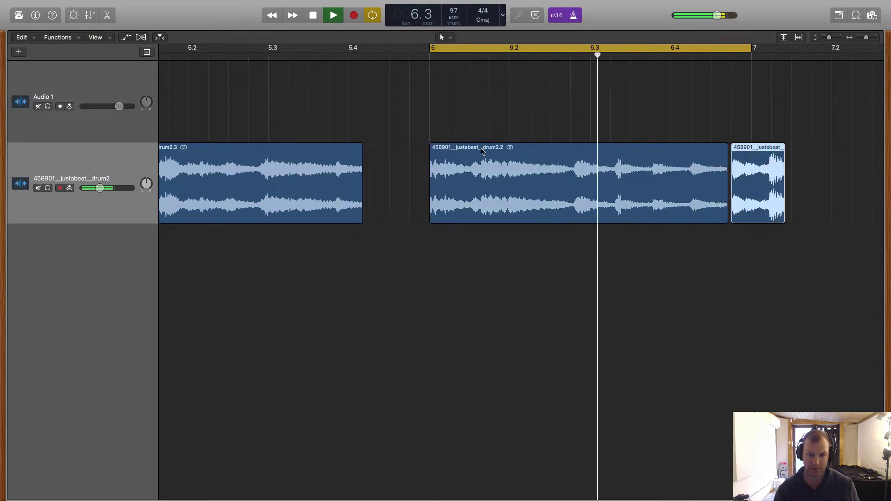
{"action": "left_click", "coordinate": [456, 150], "text": "super"}
{"action": "left_click", "coordinate": [497, 151]}
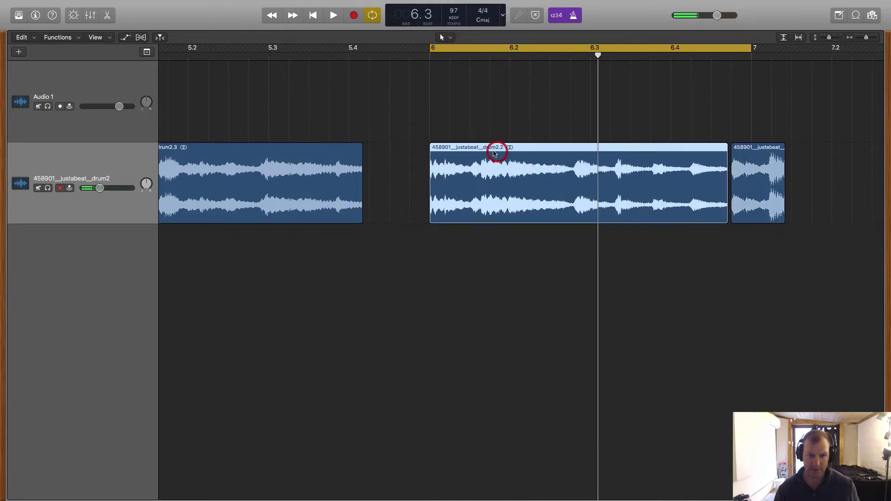
{"action": "left_click_drag", "start_coordinate": [478, 147], "coordinate": [483, 147]}
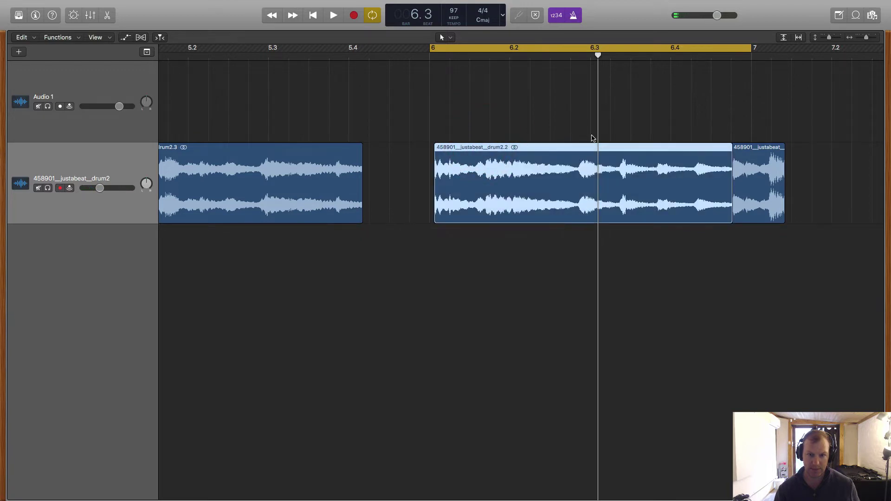
Extend the start of the bar 6 region earlier to bar 6 and audition the cycle.
{"action": "mouse_move", "coordinate": [430, 216]}
{"action": "left_mouse_down"}
{"action": "mouse_move", "coordinate": [363, 217]}
{"action": "mouse_move", "coordinate": [426, 216]}
{"action": "left_mouse_up"}
{"action": "key", "text": "space"}
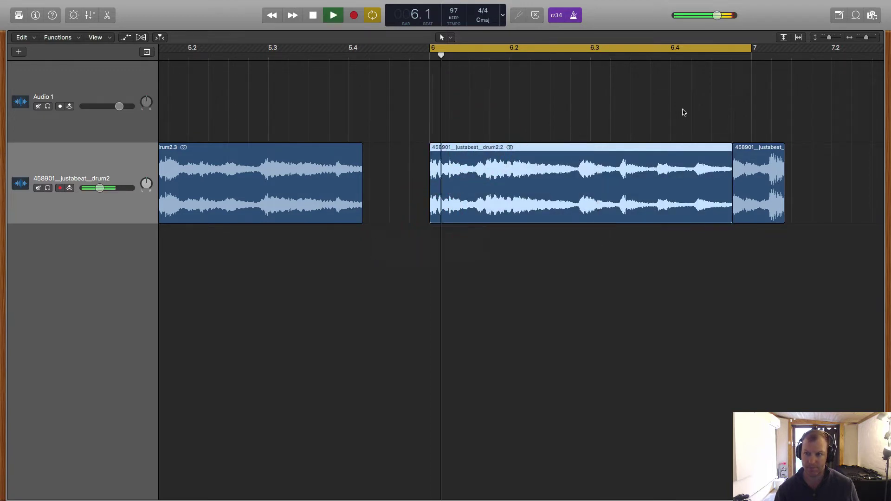
{"action": "left_click", "coordinate": [811, 119]}
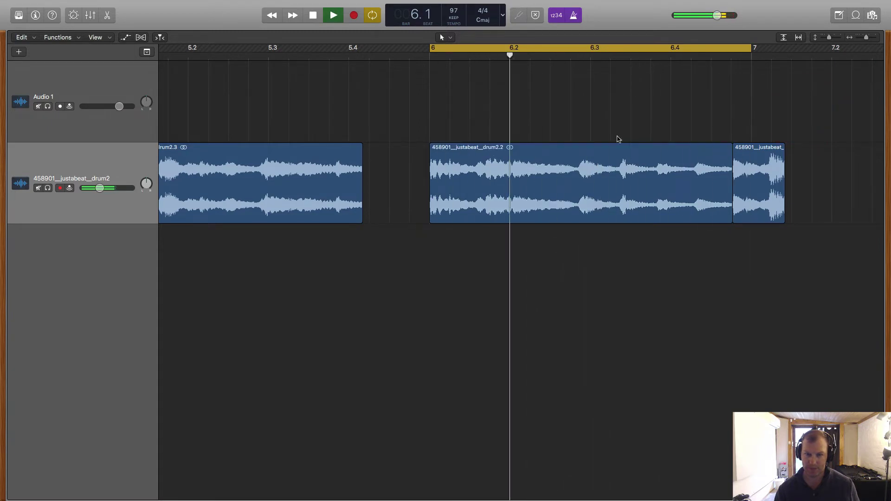
Shift the bar 6 region slightly earlier, then extend the drum slice's start back to meet it during looped playback.
{"action": "key", "text": "space"}
{"action": "left_click_drag", "start_coordinate": [513, 147], "coordinate": [506, 147]}
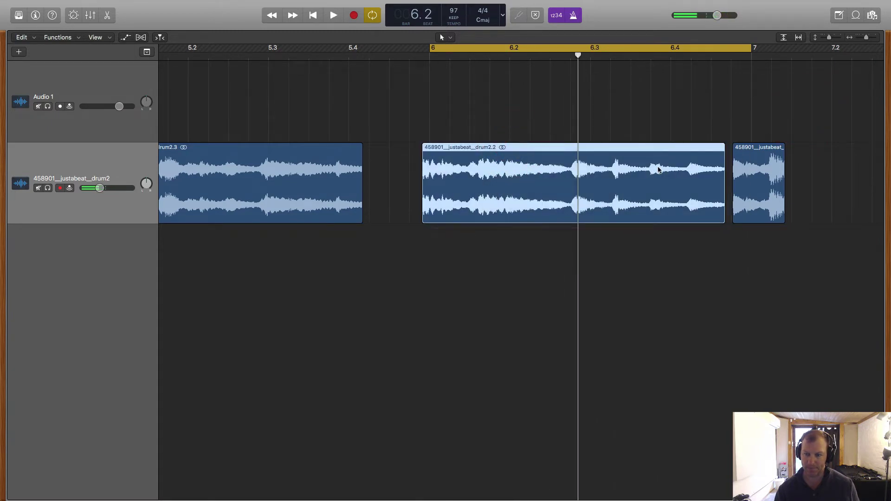
{"action": "key", "text": "space"}
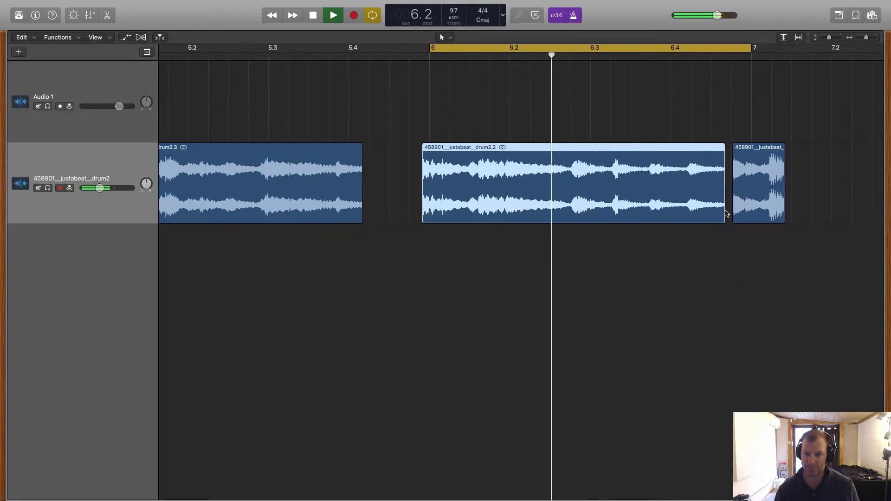
{"action": "left_click_drag", "start_coordinate": [734, 208], "coordinate": [726, 209]}
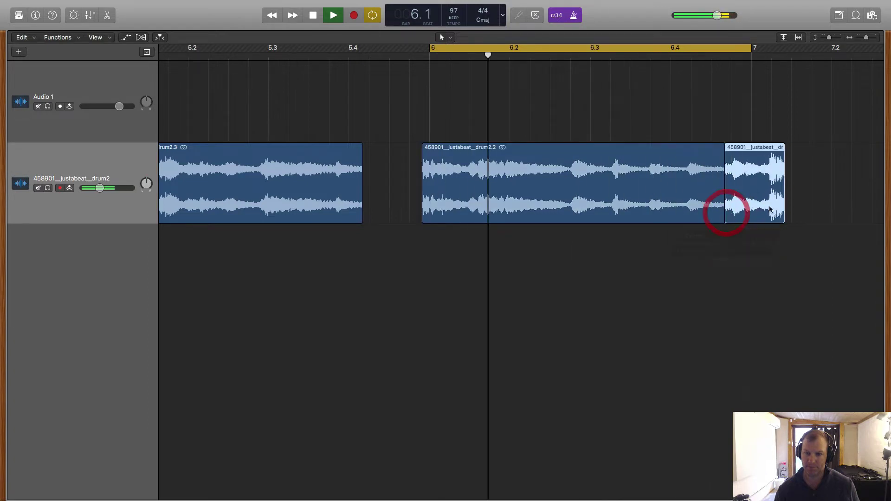
{"action": "left_click", "coordinate": [800, 174]}
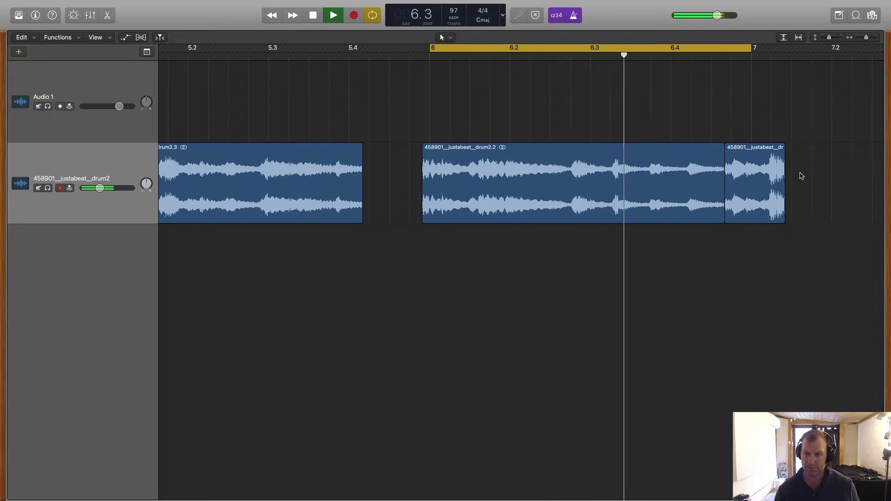
Nudge the drum slice slightly later and fine-tune the end of the bar 6 region beside it during looped playback.
{"action": "left_click_drag", "start_coordinate": [746, 148], "coordinate": [749, 149]}
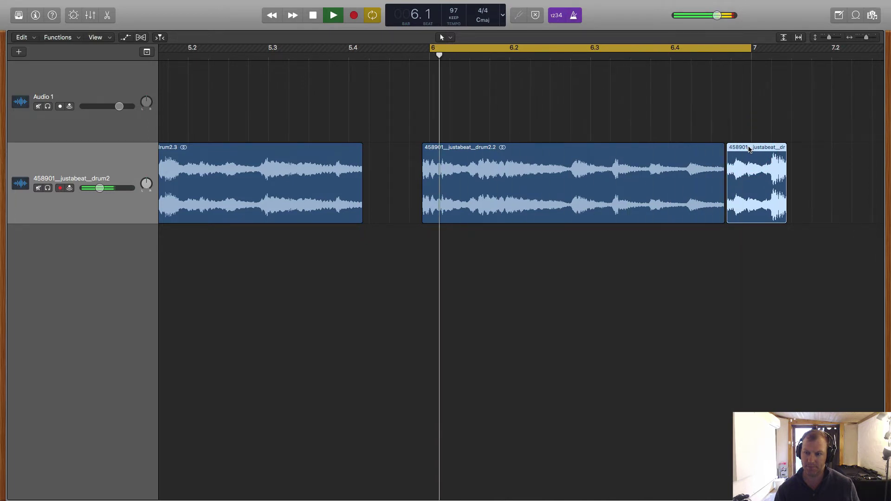
{"action": "left_click_drag", "start_coordinate": [750, 149], "coordinate": [753, 147]}
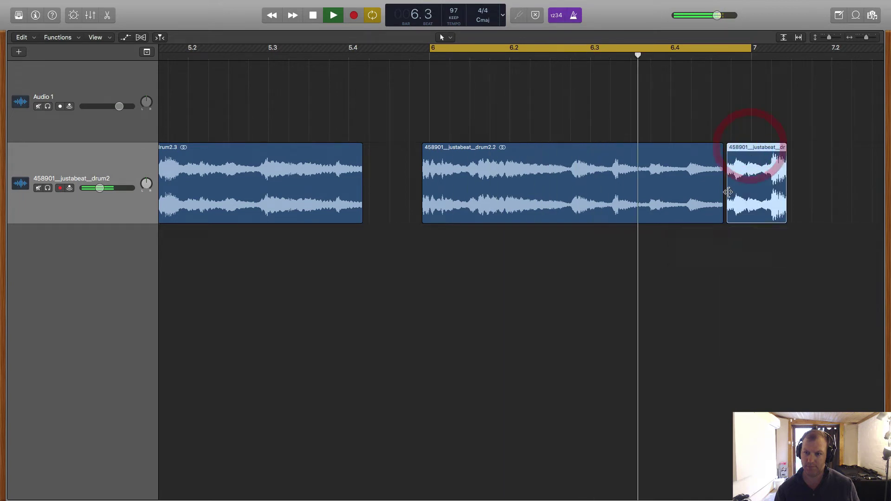
{"action": "left_click_drag", "start_coordinate": [723, 215], "coordinate": [725, 214]}
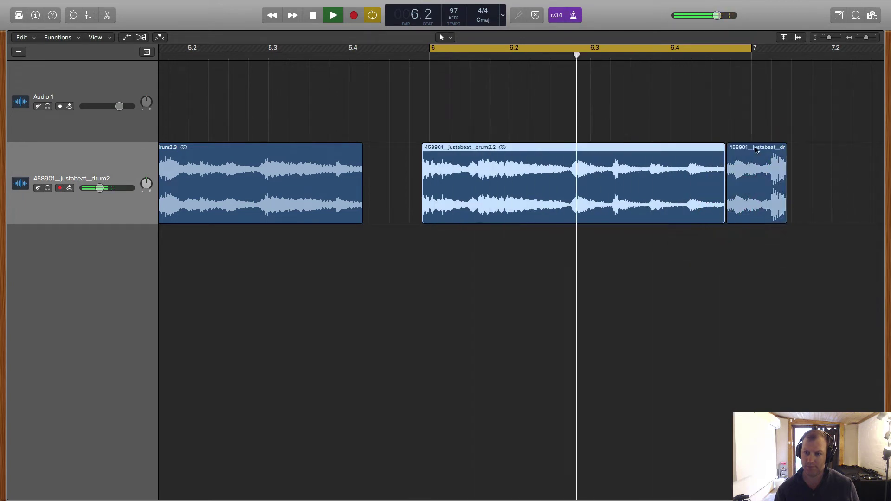
{"action": "left_click_drag", "start_coordinate": [773, 149], "coordinate": [766, 144]}
{"action": "left_click", "coordinate": [721, 219]}
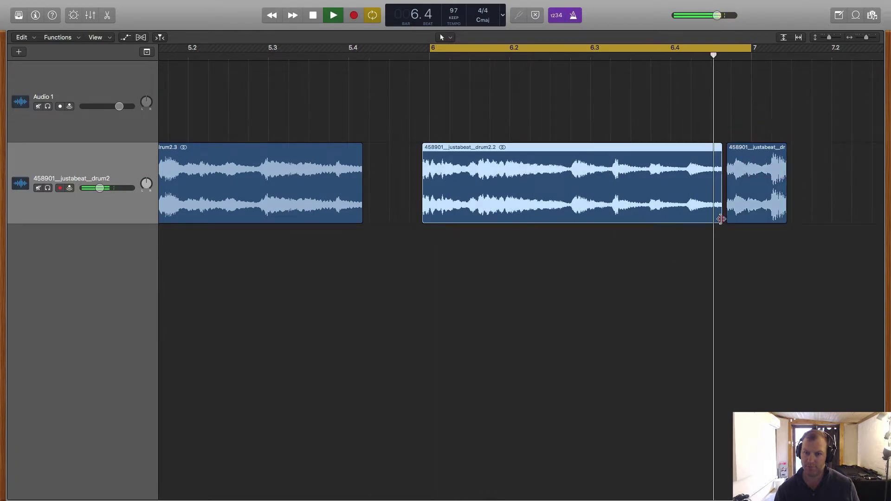
{"action": "left_click_drag", "start_coordinate": [721, 219], "coordinate": [742, 215]}
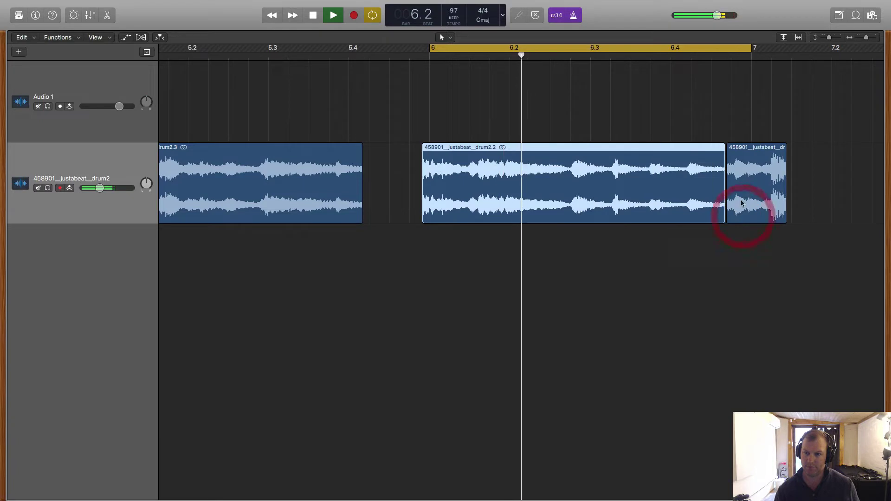
Extend the drum slice's start to close the gap after the bar 6 region, and replay the cycle.
{"action": "left_click", "coordinate": [752, 149]}
{"action": "key", "text": "space"}
{"action": "left_click_drag", "start_coordinate": [727, 216], "coordinate": [725, 217]}
{"action": "key", "text": "space"}
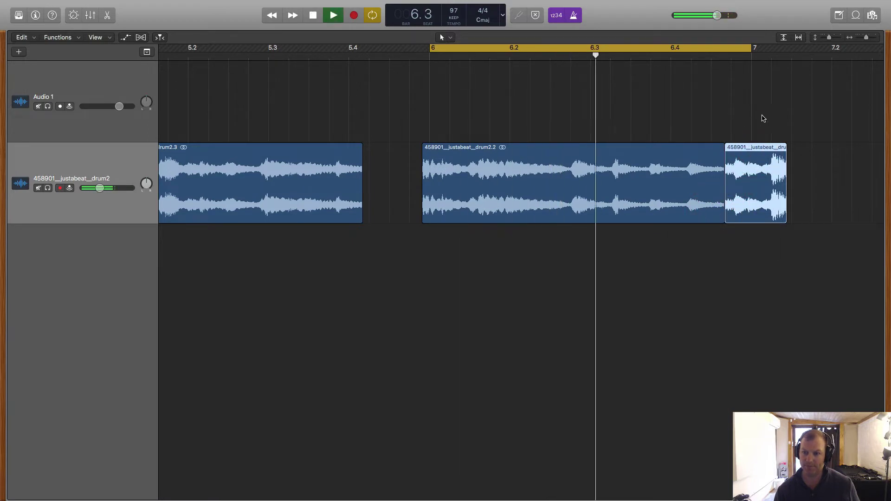
Stop playback, trim the drum slice's end to bar 7, and trim the bar 6 region's start to bar 6.
{"action": "key", "text": "space"}
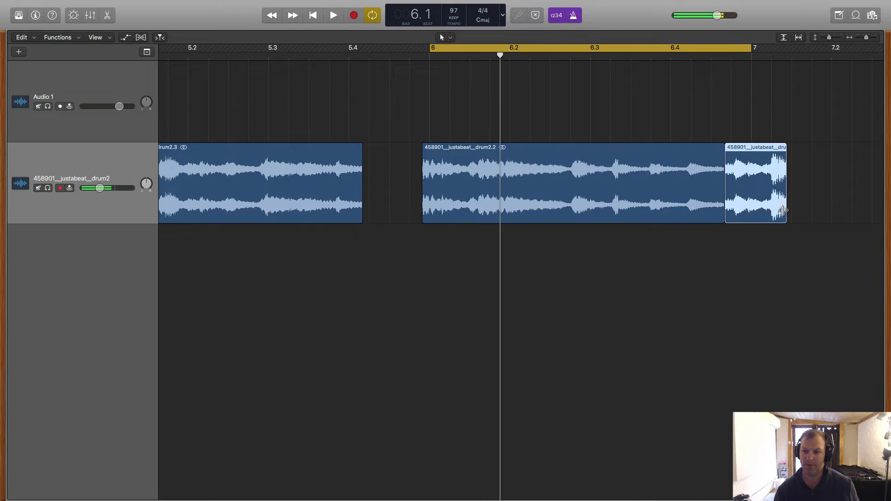
{"action": "left_click_drag", "start_coordinate": [789, 223], "coordinate": [752, 223]}
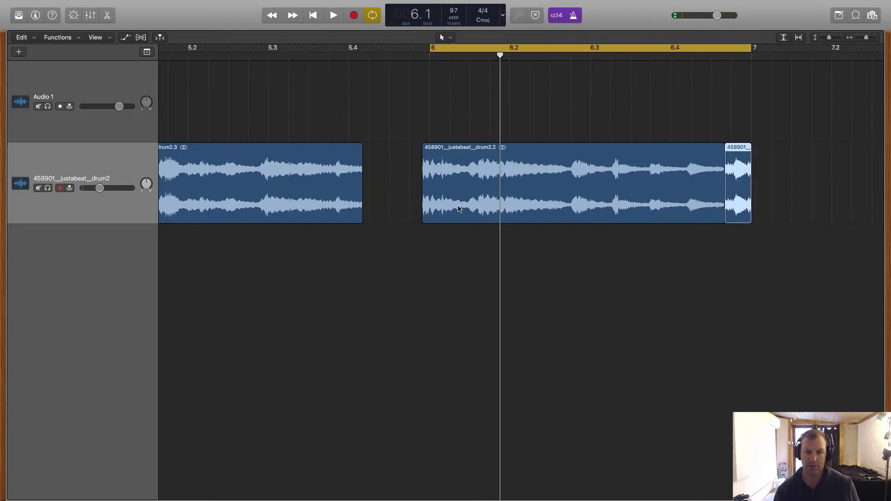
{"action": "mouse_move", "coordinate": [423, 214]}
{"action": "left_mouse_down"}
{"action": "mouse_move", "coordinate": [365, 212]}
{"action": "mouse_move", "coordinate": [428, 211]}
{"action": "left_mouse_up"}
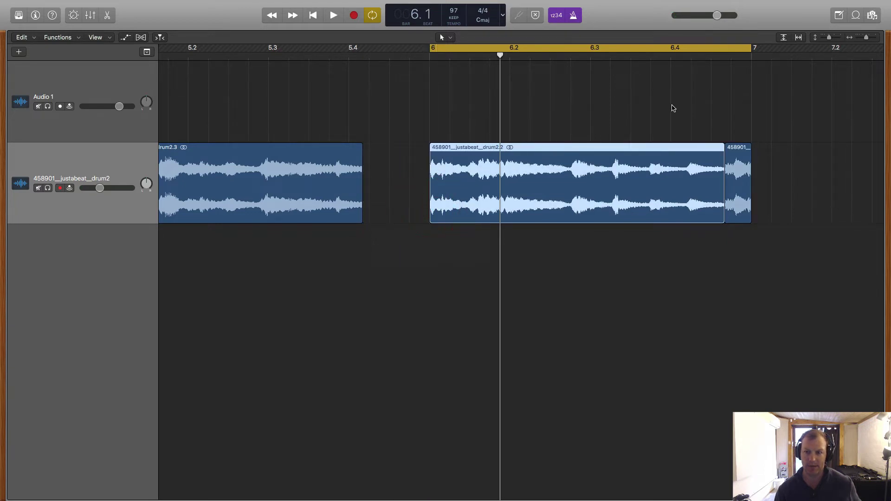
Join the bar 6 region and the drum slice into one region, creating a new audio file.
{"action": "left_click", "coordinate": [739, 147]}
{"action": "left_click", "coordinate": [708, 149], "text": "shift"}
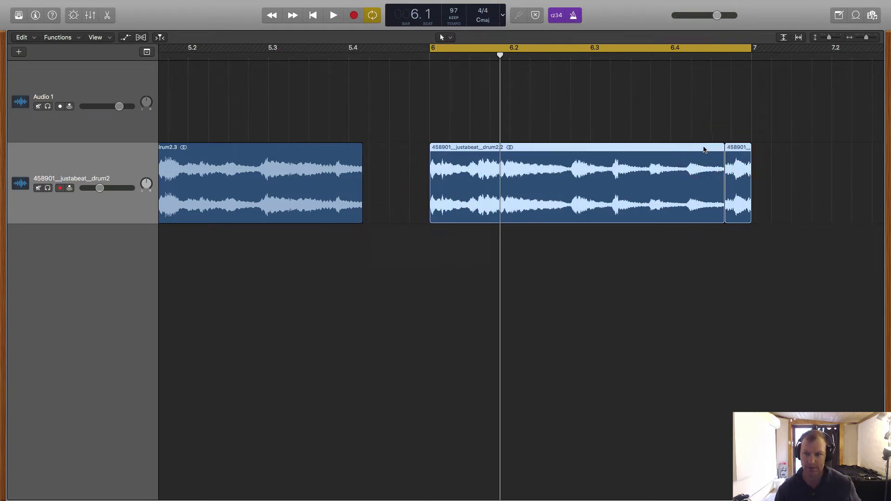
{"action": "left_click", "coordinate": [739, 150]}
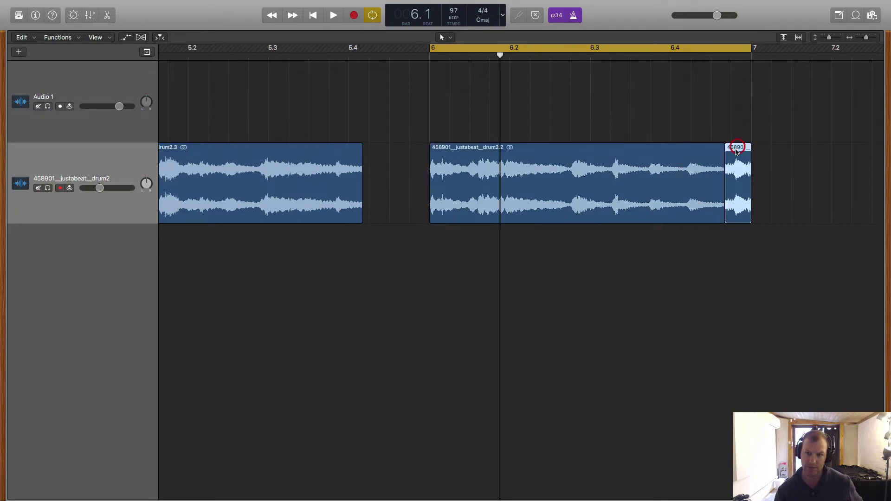
{"action": "left_click", "coordinate": [670, 153], "text": "shift"}
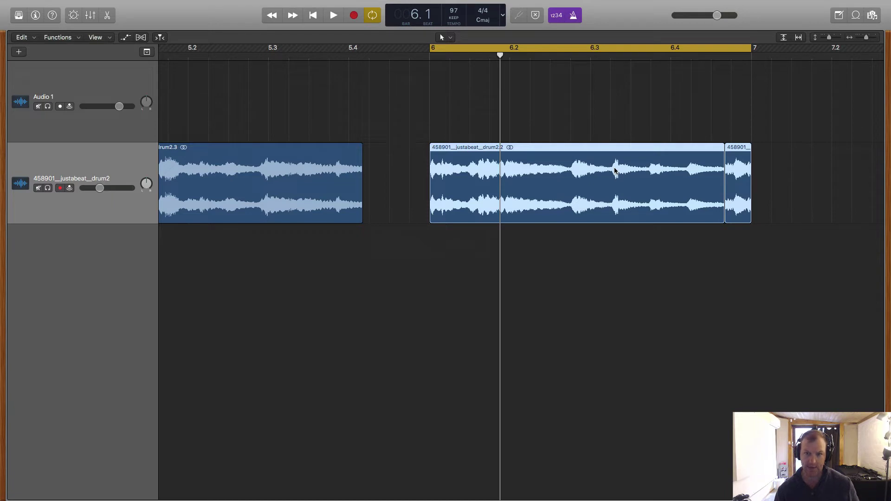
{"action": "key", "text": "super+j"}
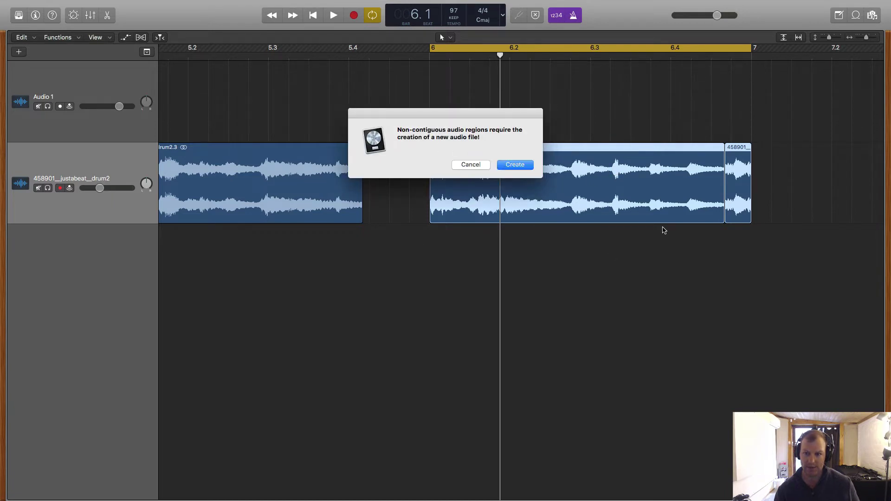
{"action": "left_click", "coordinate": [530, 167]}
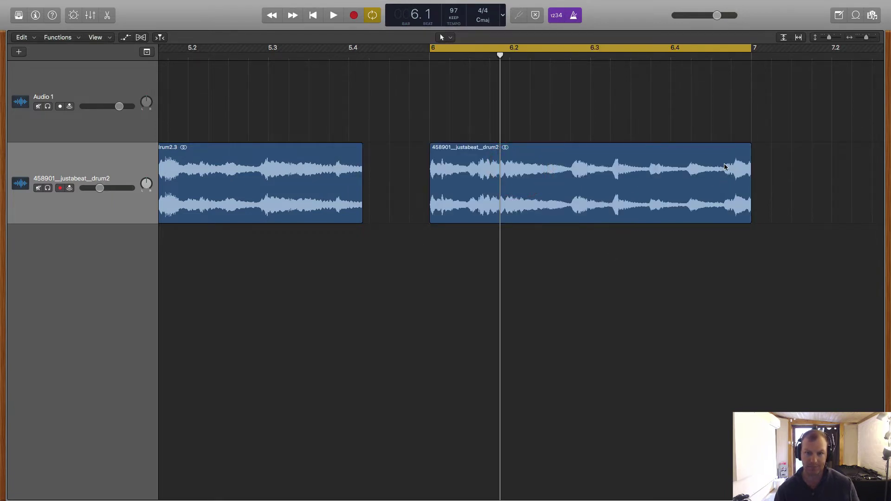
Open the joined drum region in the audio track editor and turn on Flex for its track.
{"action": "left_click", "coordinate": [551, 149]}
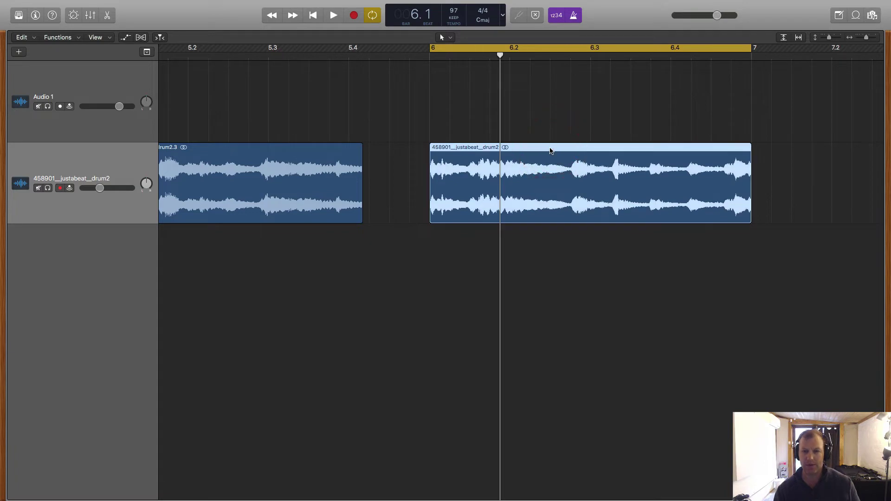
{"action": "double_click", "coordinate": [605, 149]}
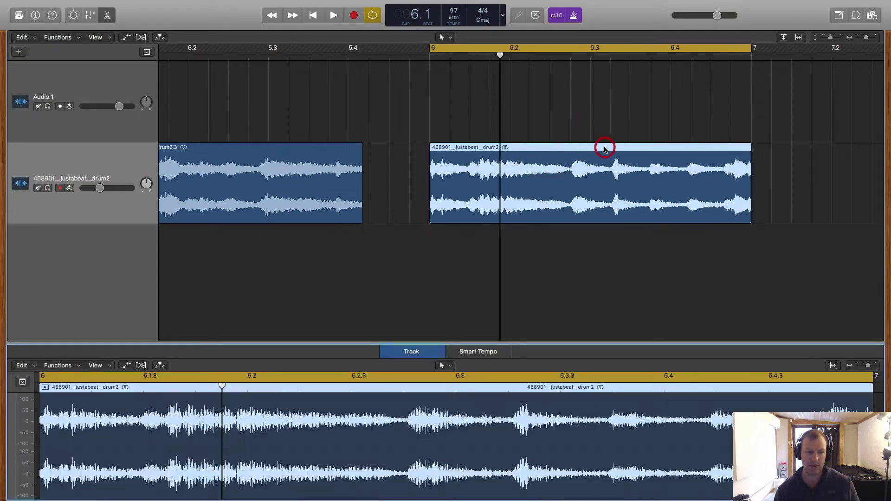
{"action": "left_click", "coordinate": [142, 366]}
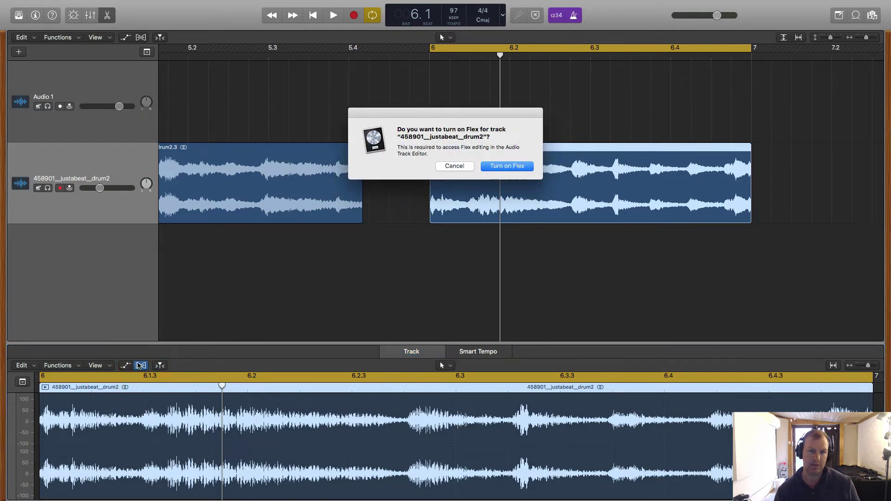
{"action": "left_click", "coordinate": [513, 167]}
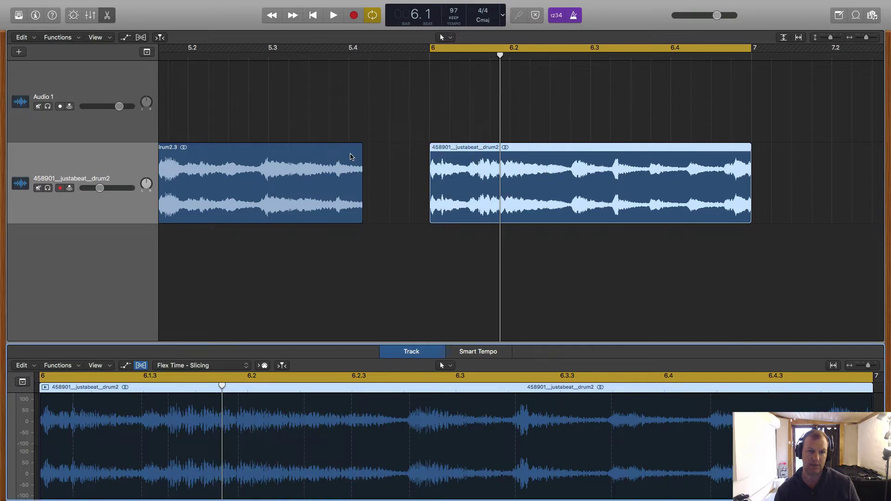
Move the leftover bar 5 drum region to bar 7 and delete it.
{"action": "left_click", "coordinate": [334, 150]}
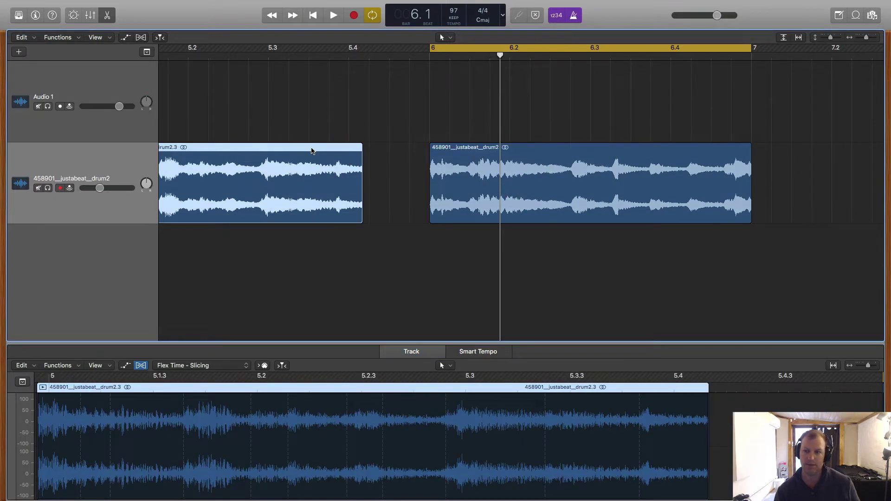
{"action": "left_click_drag", "start_coordinate": [313, 149], "coordinate": [843, 170]}
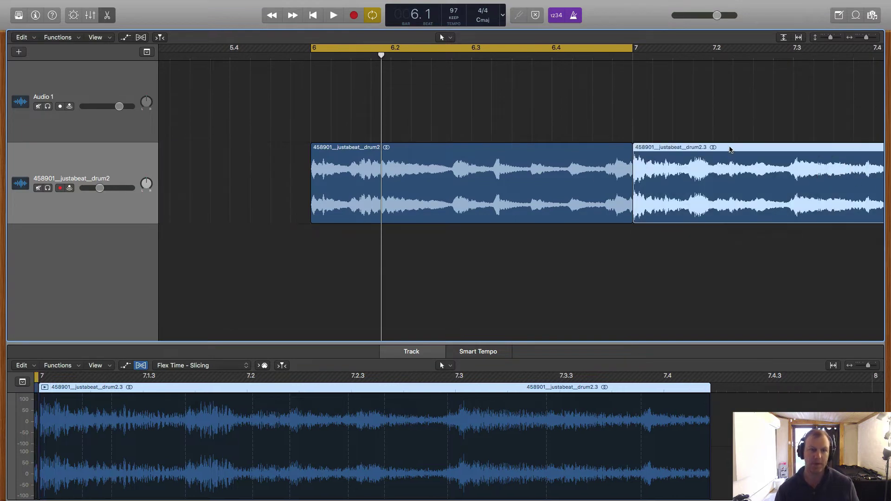
{"action": "key", "text": "Delete"}
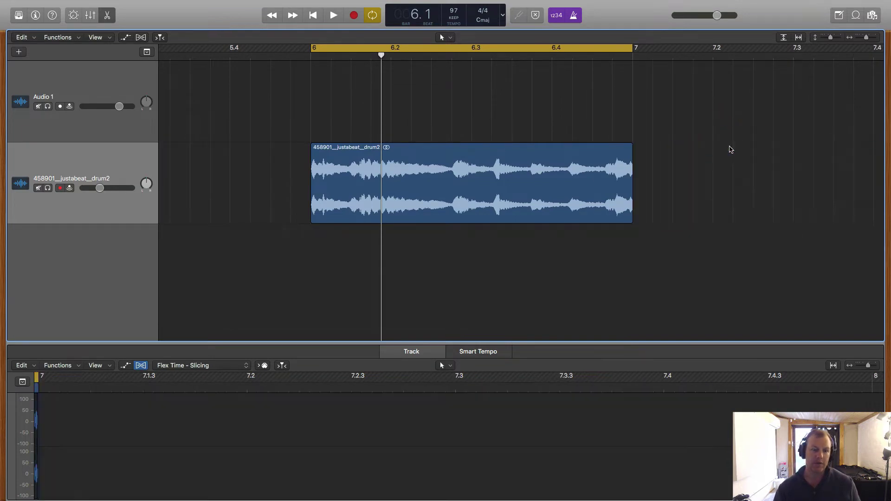
Show the joined drum region in an enlarged track editor and add flex markers on its hits from about 6.3.2 to the bar's end.
{"action": "double_click", "coordinate": [308, 56]}
{"action": "left_click", "coordinate": [406, 147]}
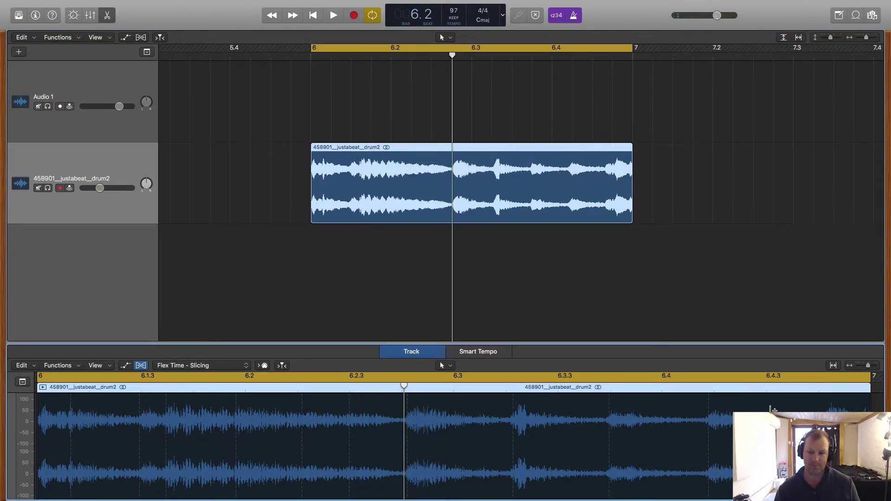
{"action": "key", "text": "space"}
{"action": "left_click_drag", "start_coordinate": [627, 324], "coordinate": [629, 279]}
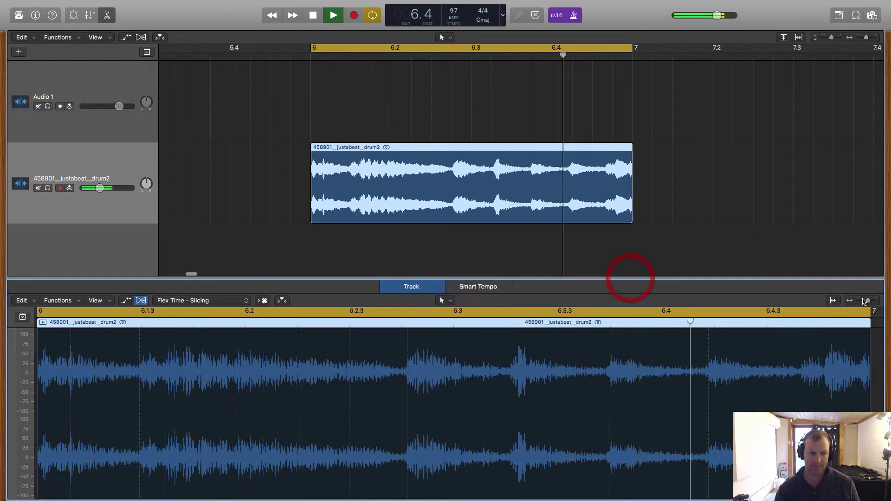
{"action": "left_click_drag", "start_coordinate": [868, 300], "coordinate": [866, 301]}
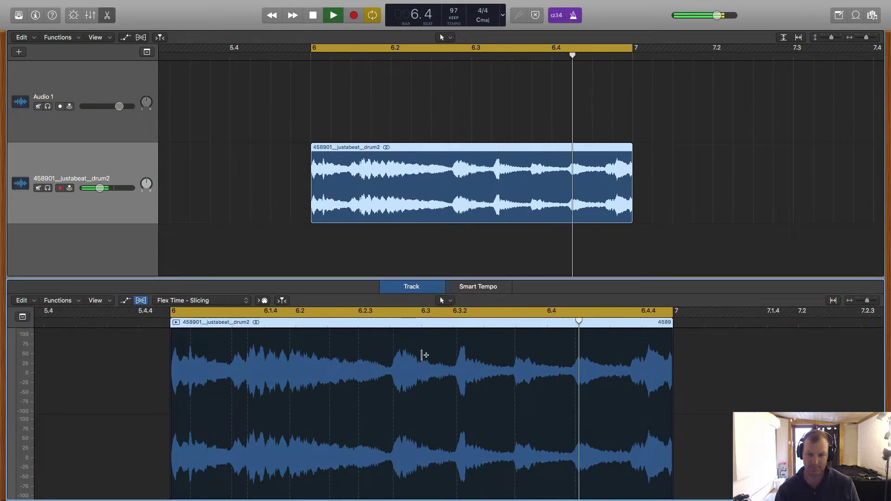
{"action": "left_click", "coordinate": [575, 338]}
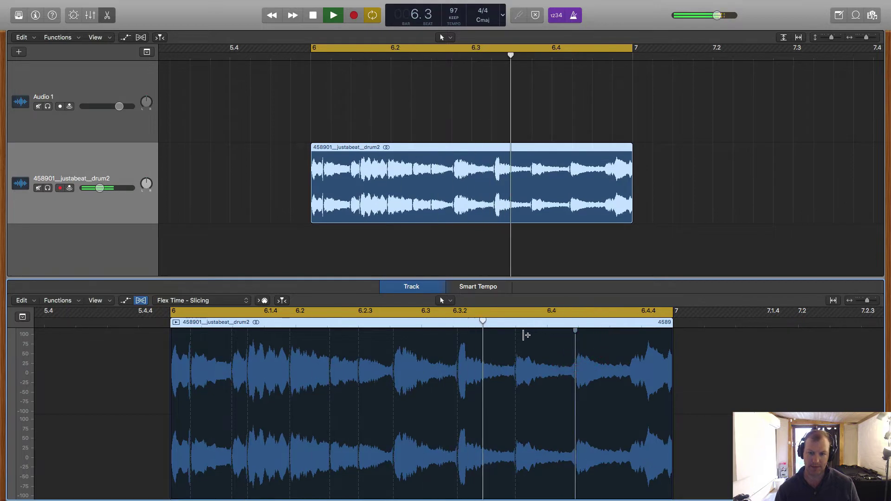
{"action": "key", "text": "space"}
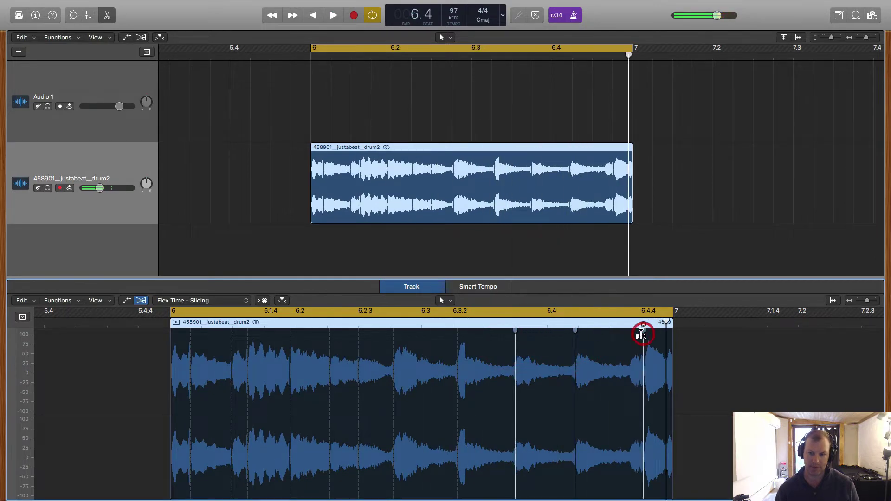
{"action": "left_click", "coordinate": [632, 335]}
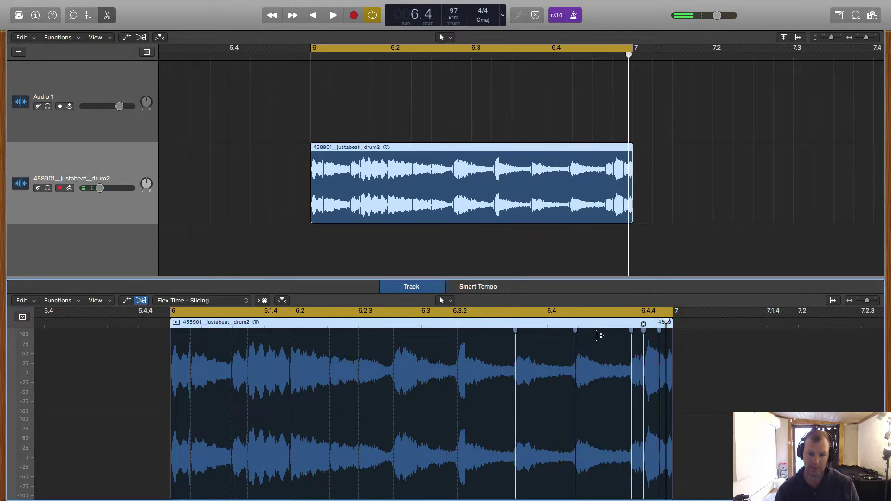
{"action": "key", "text": "space"}
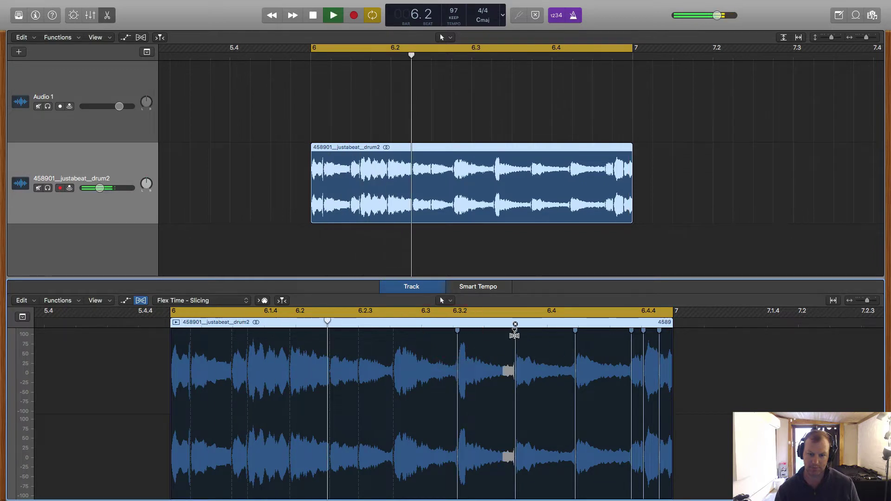
Shift the flex marker after beat 6.4 slightly later to 6.4.2 and adjust the two markers around 6.4.4 while the loop plays.
{"action": "left_click", "coordinate": [515, 333]}
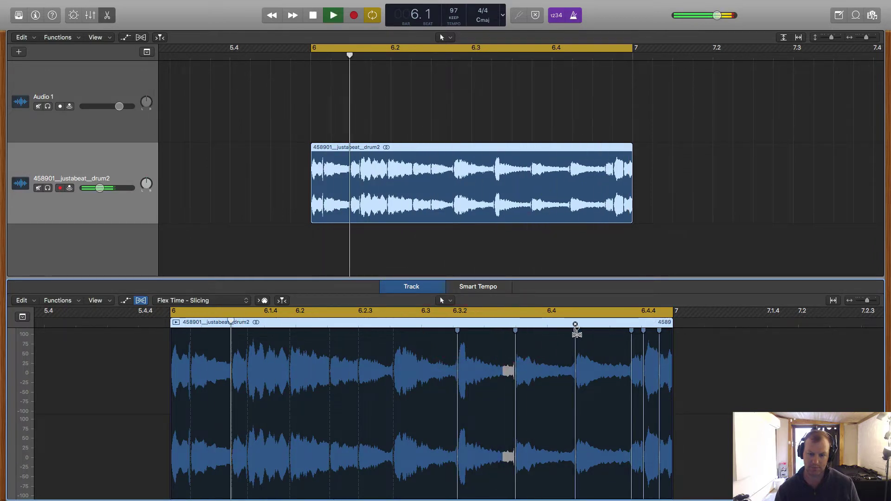
{"action": "left_click", "coordinate": [578, 334]}
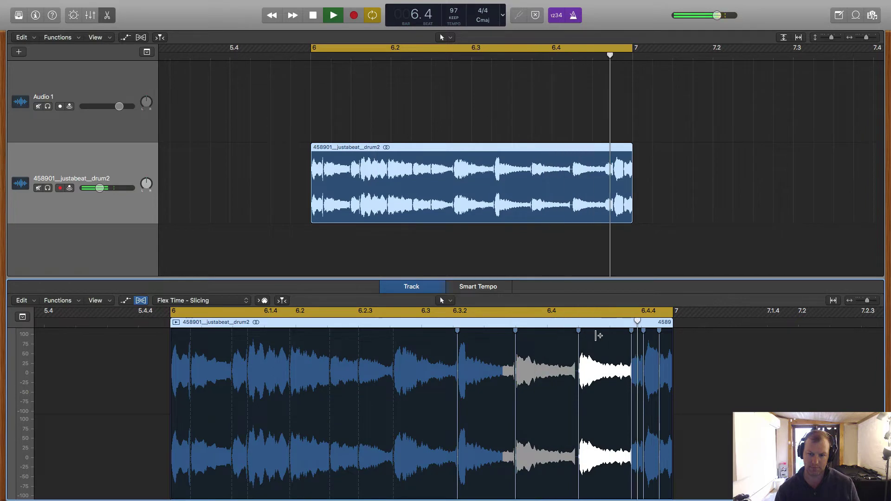
{"action": "left_click", "coordinate": [645, 331]}
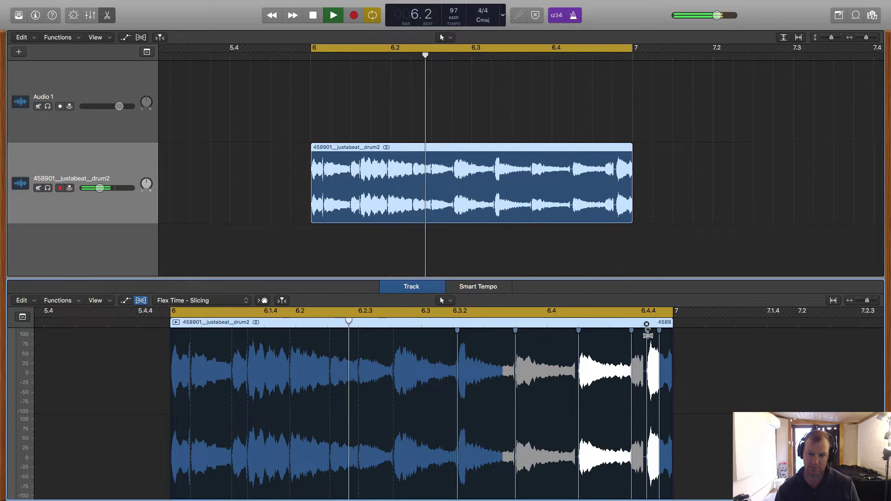
{"action": "left_click", "coordinate": [644, 332]}
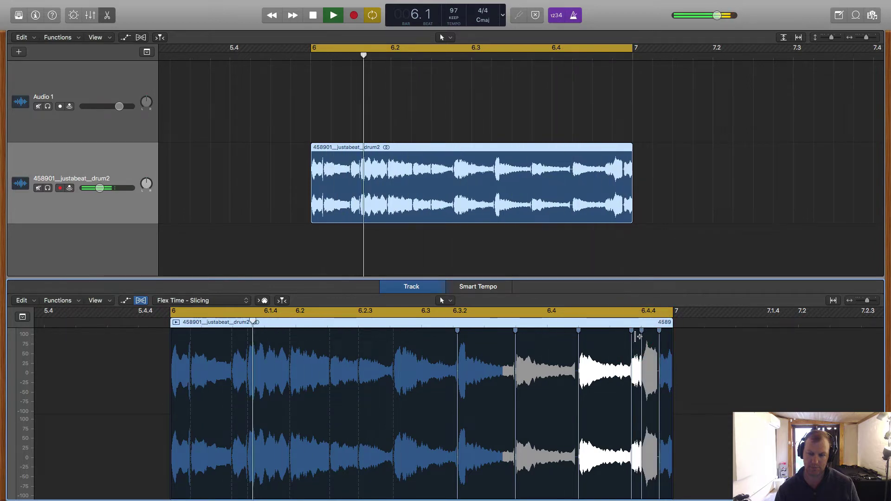
{"action": "left_click_drag", "start_coordinate": [632, 333], "coordinate": [638, 335]}
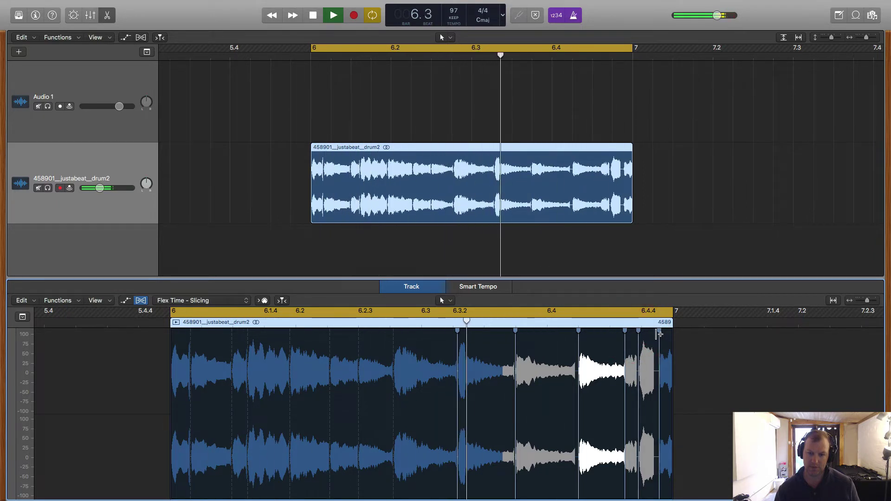
{"action": "key", "text": "space"}
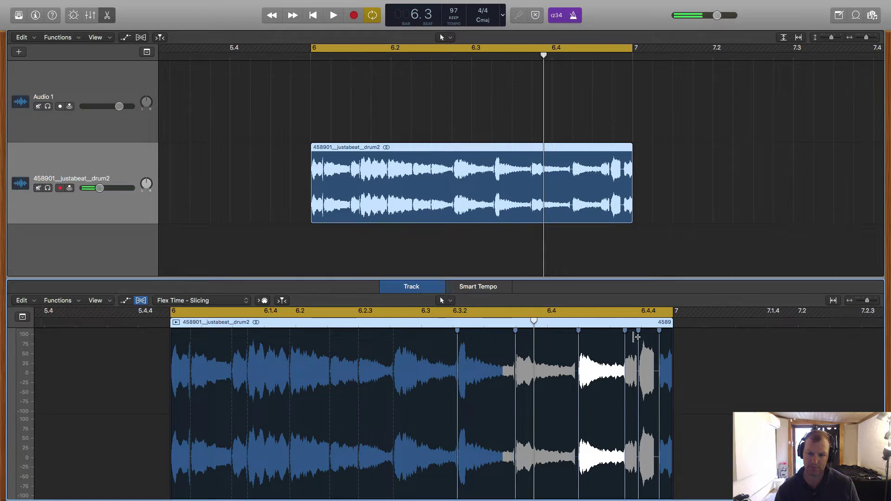
Play back the flexed drum loop to check its timing, and reselect the region.
{"action": "key", "text": "space"}
{"action": "left_click", "coordinate": [460, 125]}
{"action": "key", "text": "space"}
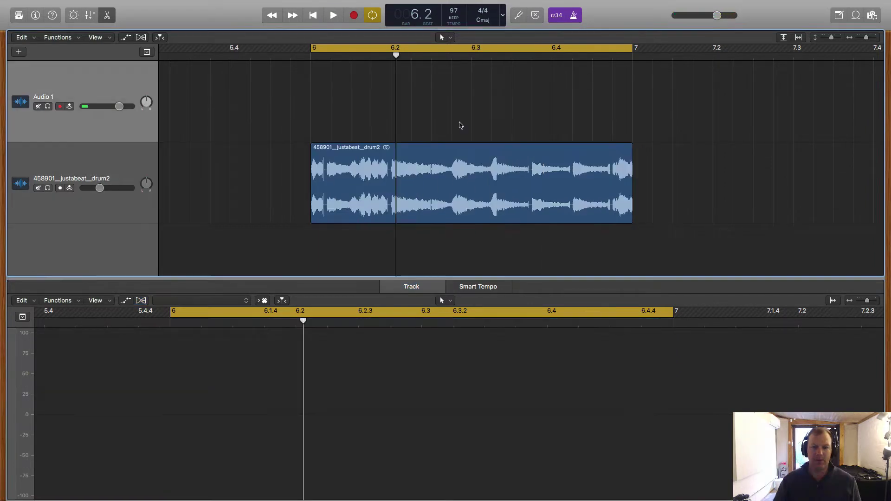
{"action": "left_click", "coordinate": [461, 148]}
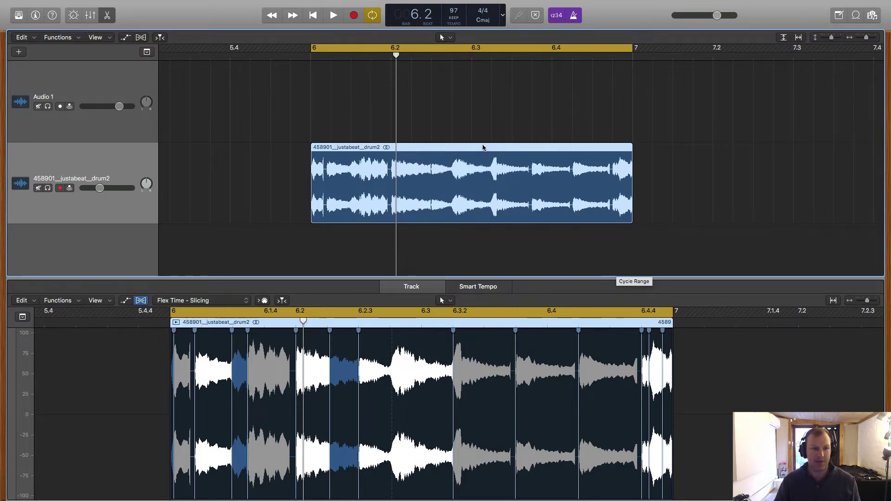
Delete the empty Audio 1 track and play the drum loop with the project tempo lowered to 80 BPM.
{"action": "right_click", "coordinate": [79, 84]}
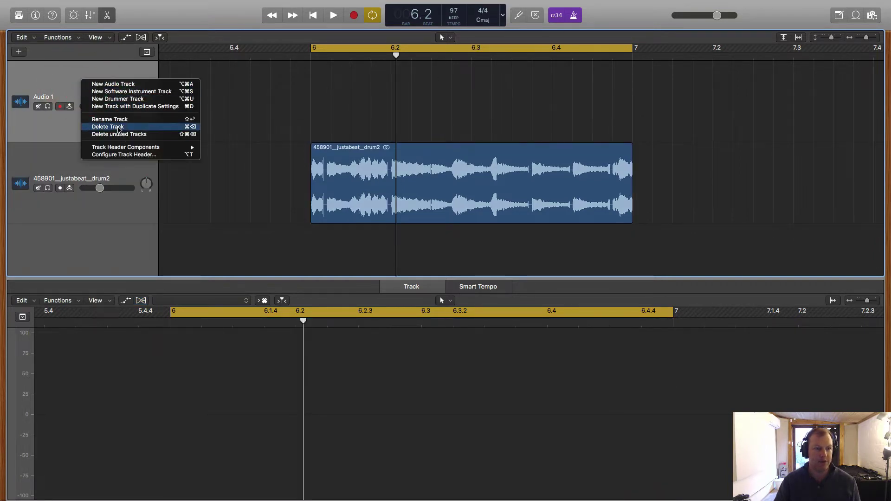
{"action": "left_click", "coordinate": [119, 129]}
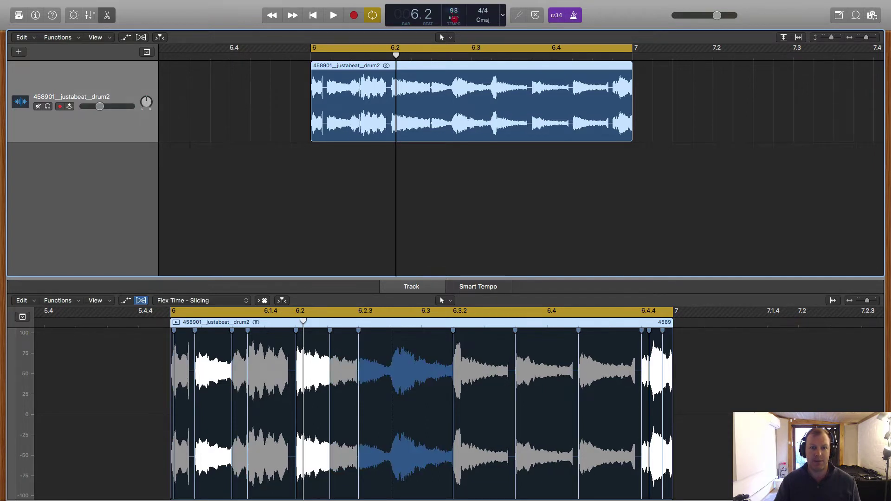
{"action": "left_click_drag", "start_coordinate": [455, 21], "coordinate": [464, 48]}
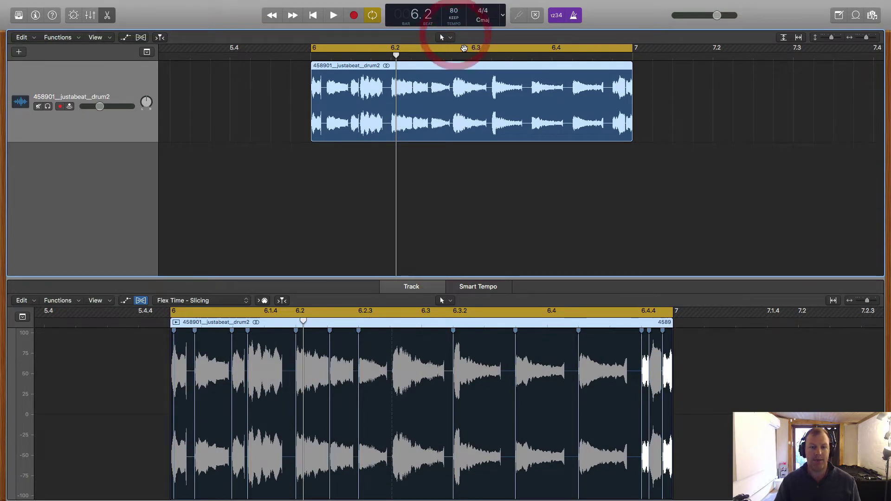
{"action": "left_click", "coordinate": [334, 15]}
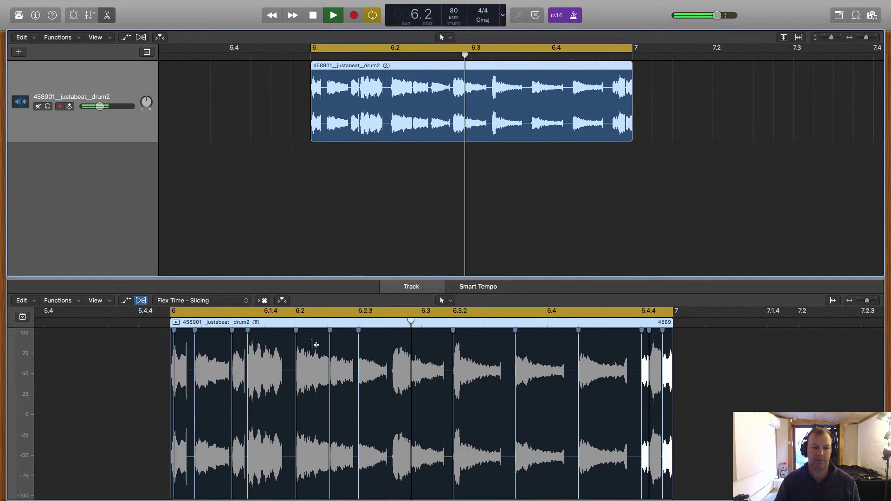
Move the drum region's first flex marker earlier, to the very start of bar 6, and play the loop.
{"action": "left_click", "coordinate": [174, 339]}
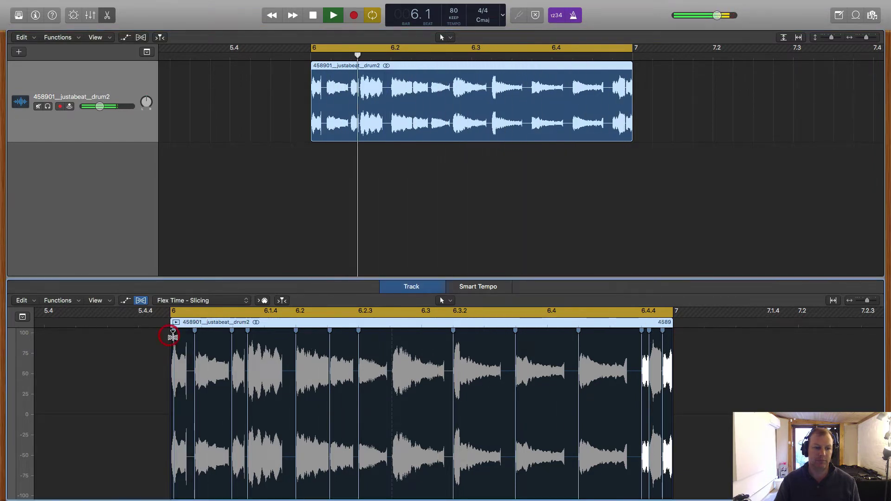
{"action": "key", "text": "space"}
{"action": "left_click_drag", "start_coordinate": [870, 303], "coordinate": [872, 302]}
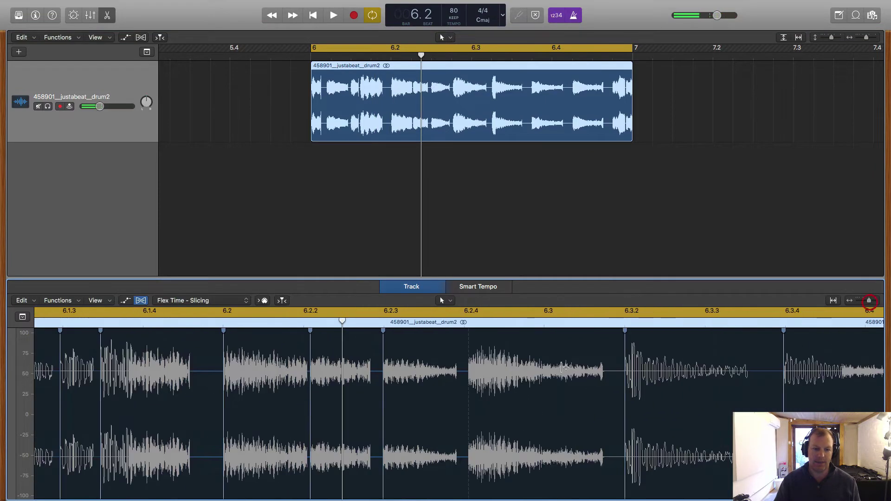
{"action": "scroll", "coordinate": [431, 409], "scroll_direction": "left", "scroll_amount": 15}
{"action": "scroll", "coordinate": [430, 410], "scroll_direction": "right", "scroll_amount": 2}
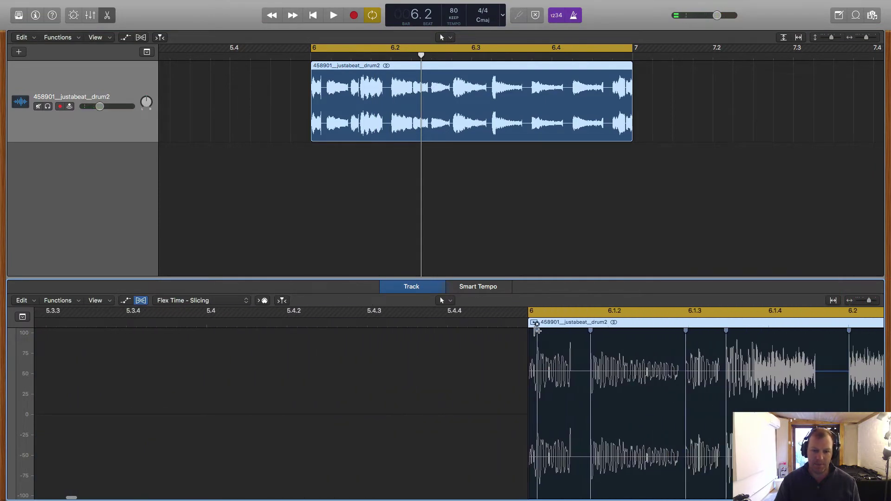
{"action": "left_click_drag", "start_coordinate": [538, 333], "coordinate": [531, 333]}
{"action": "key", "text": "space"}
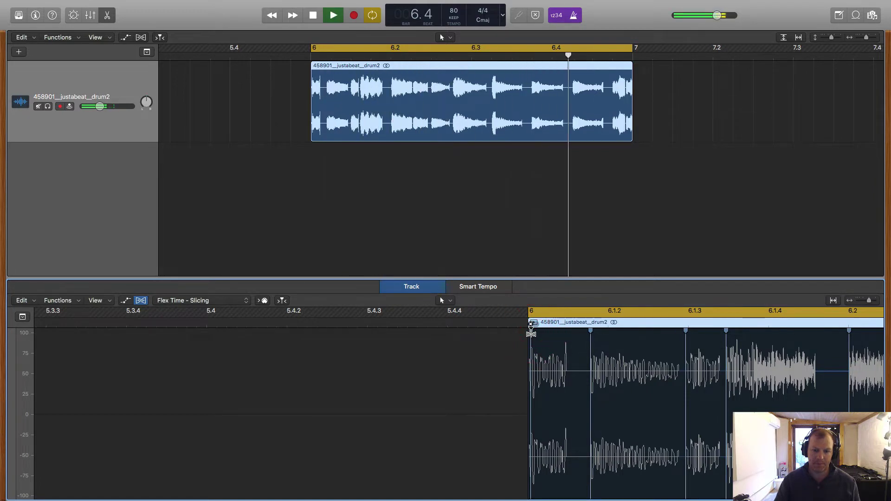
Try the first flex marker slightly after the bar 6 downbeat during playback, and delete that marker.
{"action": "left_click_drag", "start_coordinate": [531, 333], "coordinate": [545, 333]}
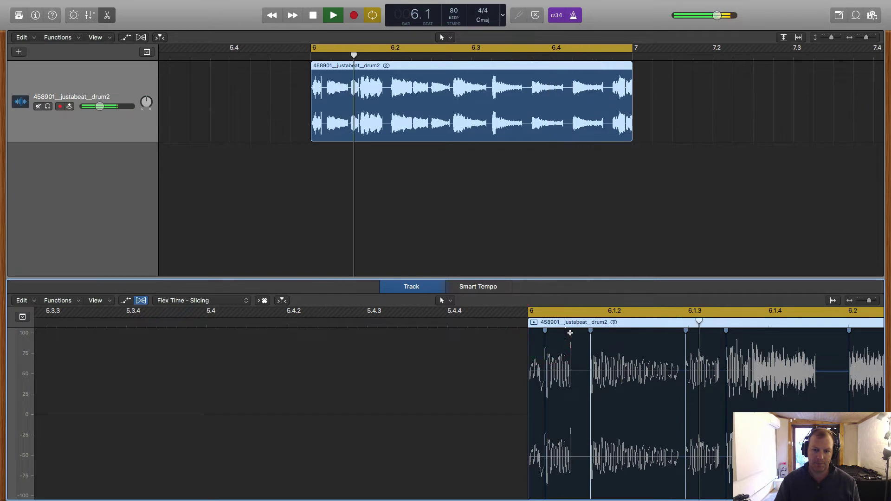
{"action": "key", "text": "space"}
{"action": "left_click", "coordinate": [545, 325]}
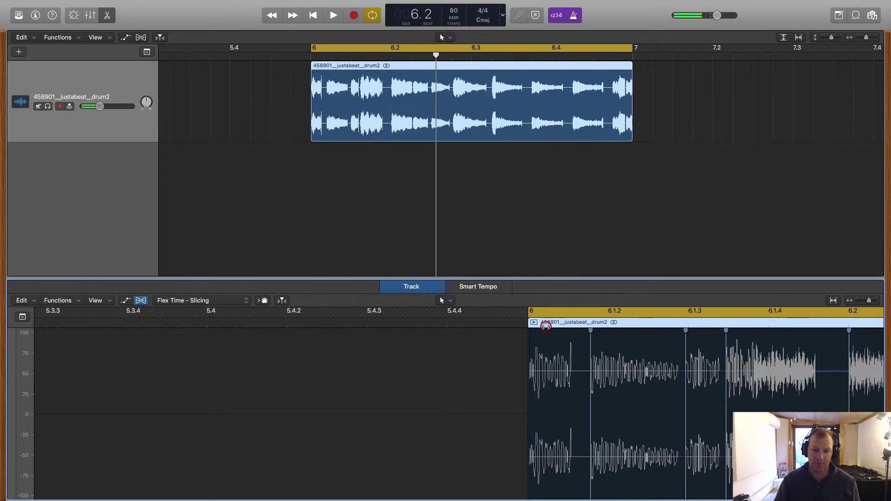
Move the flex marker just before 6.1.2 to about halfway between 6 and 6.1.2, and listen to the loop.
{"action": "left_click_drag", "start_coordinate": [592, 331], "coordinate": [597, 331]}
{"action": "key", "text": "space"}
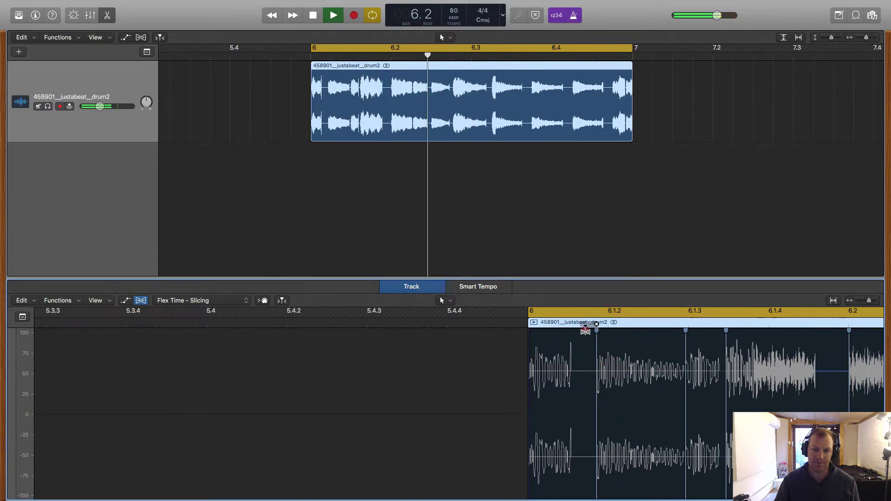
{"action": "left_click_drag", "start_coordinate": [585, 331], "coordinate": [568, 332]}
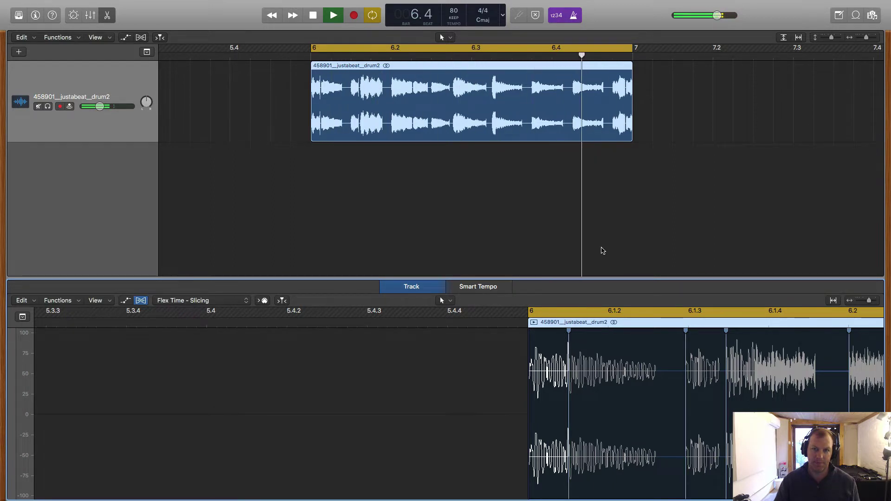
{"action": "key", "text": "space"}
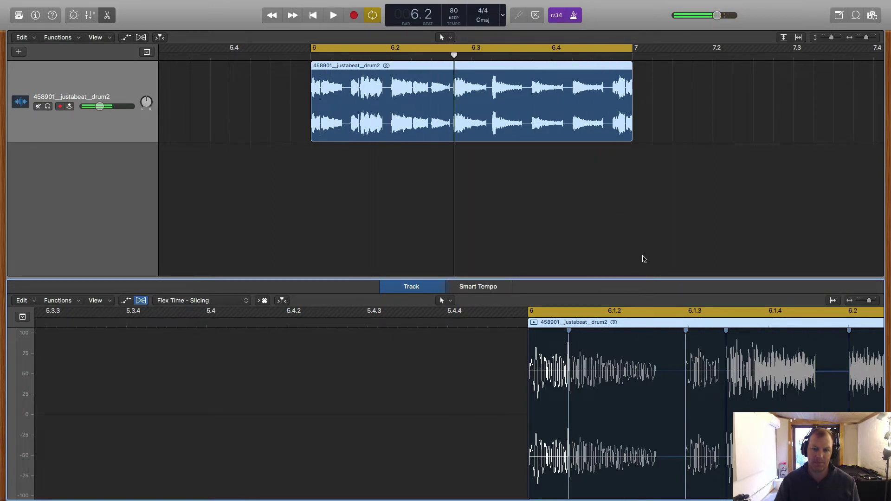
Lower the project tempo to 75 BPM and play the drum loop at that speed.
{"action": "left_click_drag", "start_coordinate": [869, 302], "coordinate": [865, 300]}
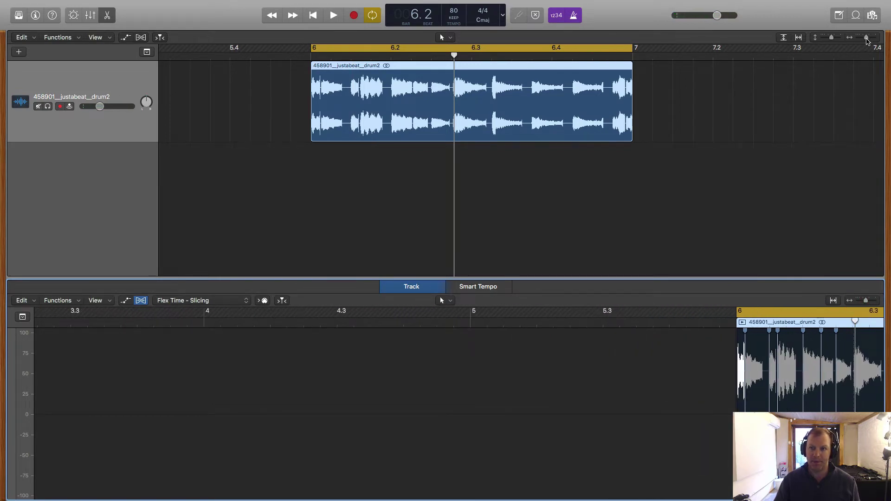
{"action": "left_click_drag", "start_coordinate": [867, 38], "coordinate": [864, 38]}
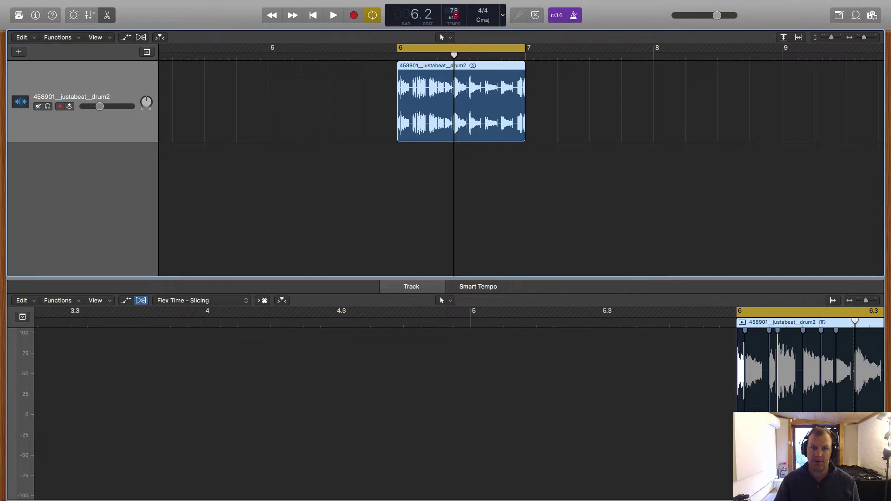
{"action": "left_click_drag", "start_coordinate": [455, 16], "coordinate": [456, 19]}
{"action": "key", "text": "space"}
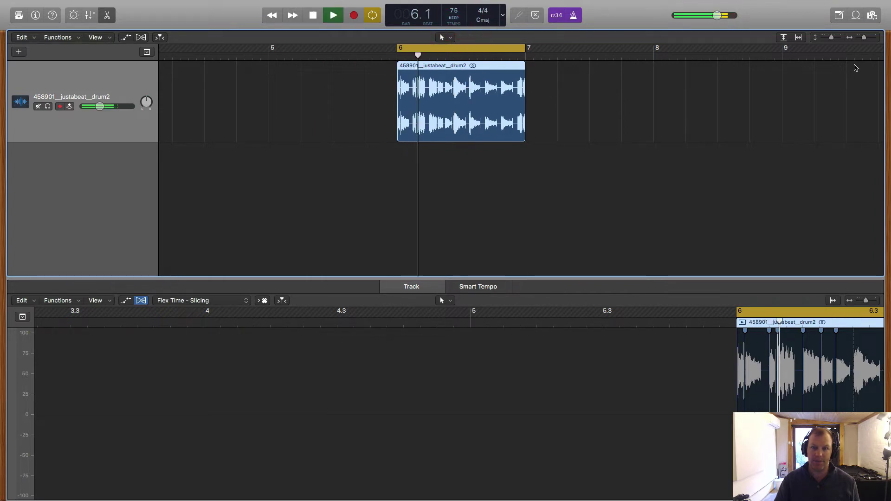
{"action": "left_click_drag", "start_coordinate": [865, 38], "coordinate": [863, 39]}
{"action": "key", "text": "space"}
Move the drum region to bar 1 and loop it up to bar 10, with the playhead back at the start.
{"action": "scroll", "coordinate": [464, 106], "scroll_direction": "left", "scroll_amount": 3}
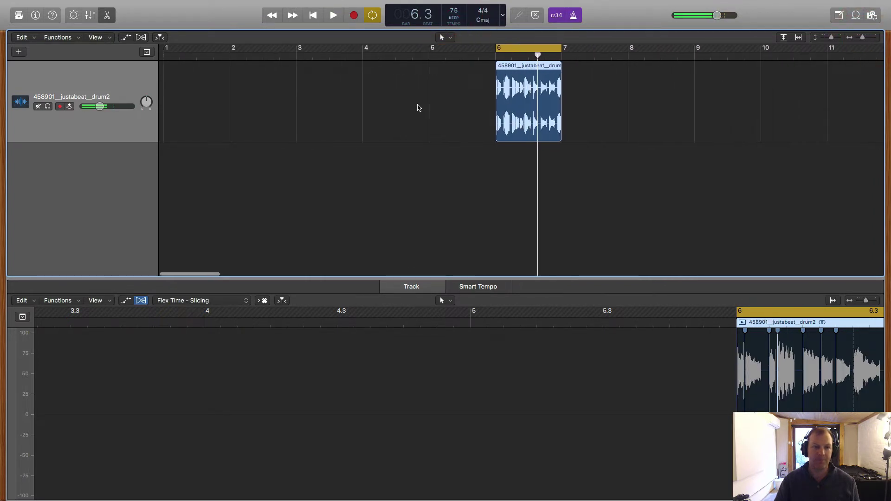
{"action": "left_click_drag", "start_coordinate": [510, 69], "coordinate": [179, 69]}
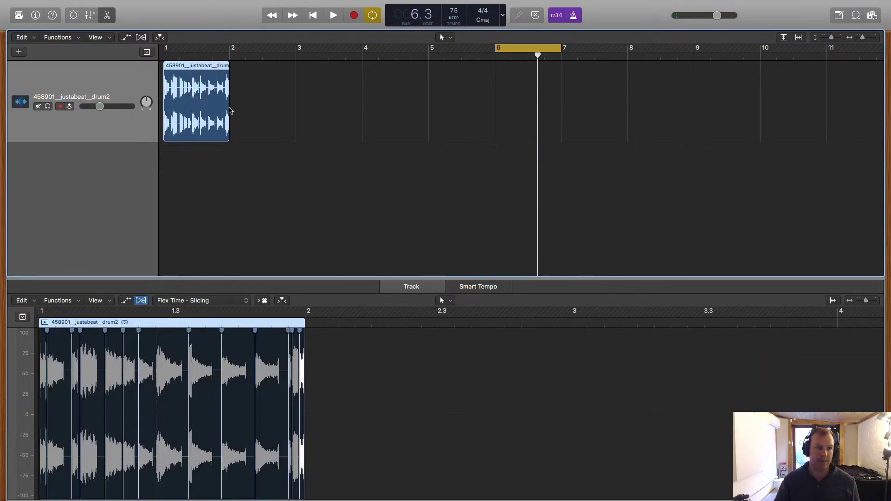
{"action": "left_click_drag", "start_coordinate": [229, 67], "coordinate": [758, 70]}
{"action": "left_click", "coordinate": [68, 190]}
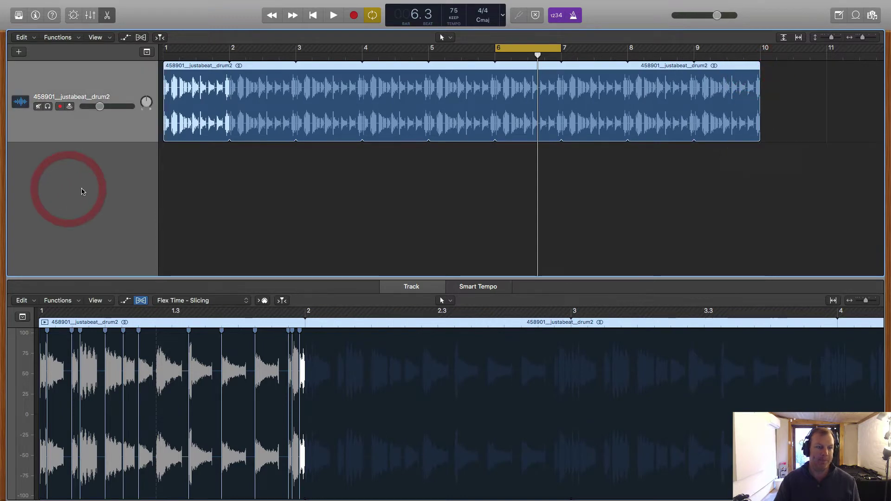
{"action": "left_click", "coordinate": [150, 56]}
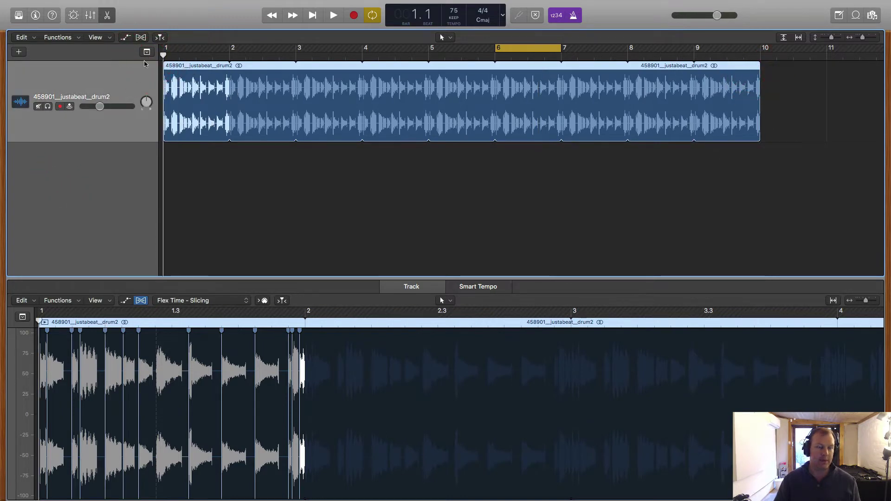
Add a new software instrument track below the drum loop track.
{"action": "left_click", "coordinate": [134, 160]}
{"action": "right_click", "coordinate": [115, 162]}
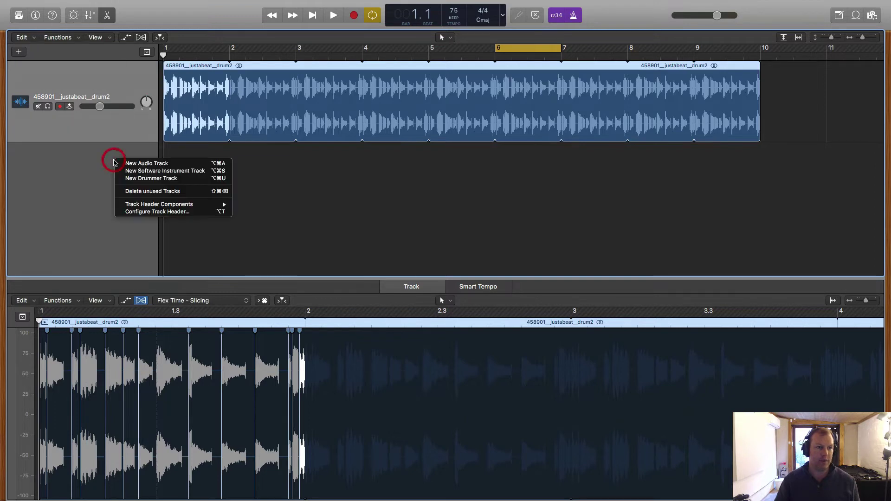
{"action": "left_click", "coordinate": [145, 170]}
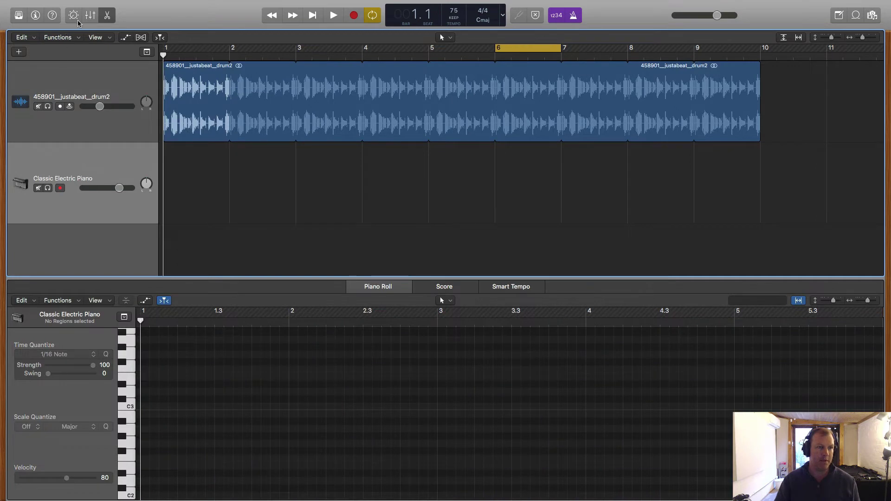
Check the mixer briefly and close the editor area beneath the tracks.
{"action": "left_click", "coordinate": [90, 16]}
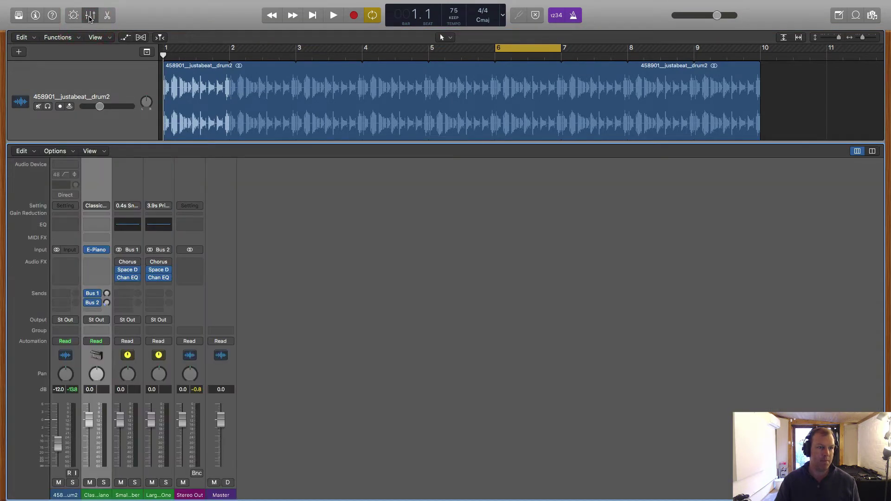
{"action": "left_click", "coordinate": [90, 15]}
{"action": "left_click", "coordinate": [73, 15]}
{"action": "left_click", "coordinate": [73, 15]}
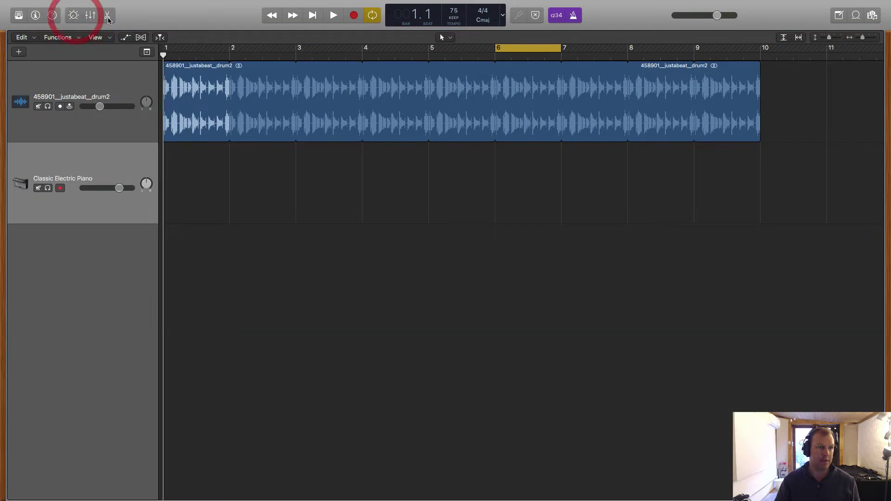
{"action": "left_click", "coordinate": [108, 17]}
{"action": "left_click", "coordinate": [108, 17]}
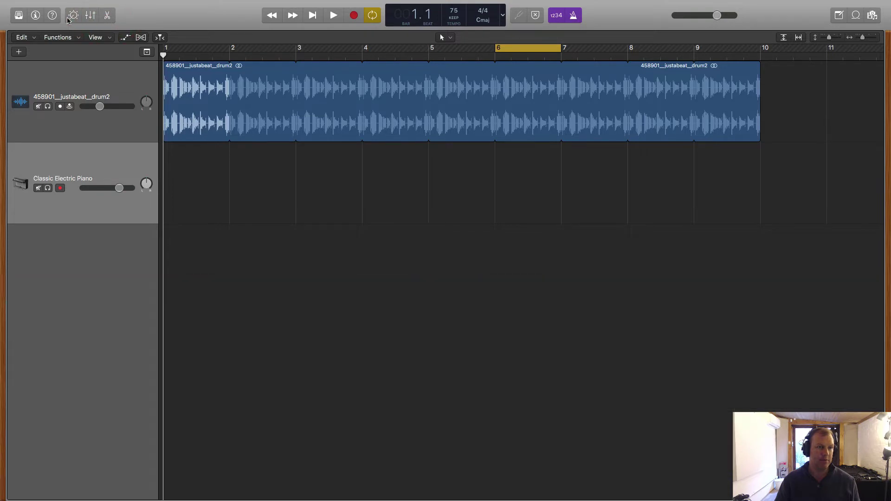
Load the Atlanta kit from Electronic Drum Kit > Drum Machine Designer onto the new instrument track.
{"action": "left_click", "coordinate": [19, 16]}
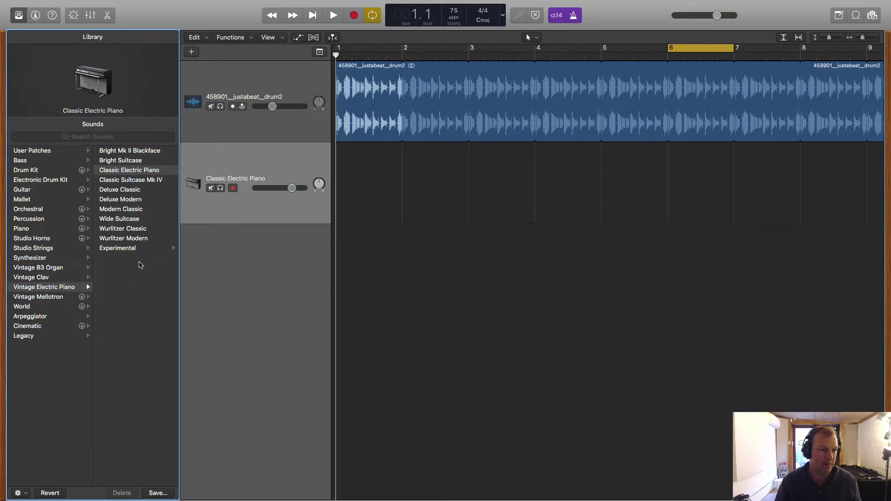
{"action": "left_click", "coordinate": [44, 182]}
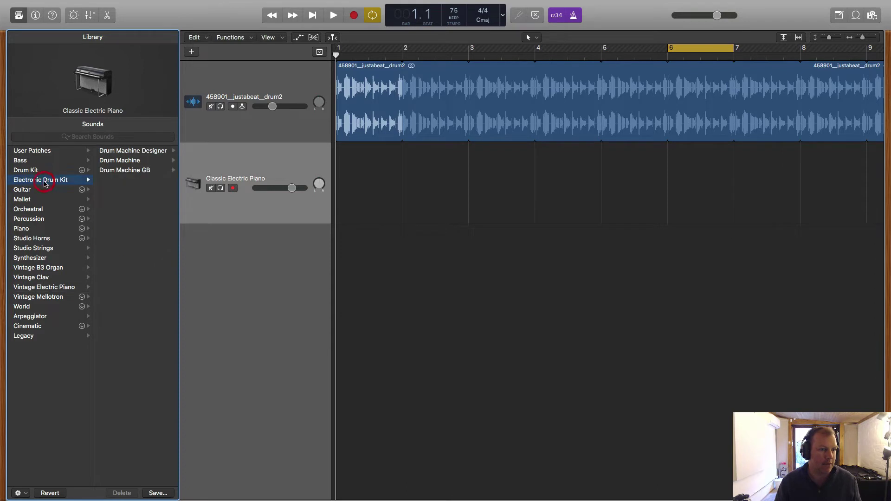
{"action": "left_click", "coordinate": [148, 154]}
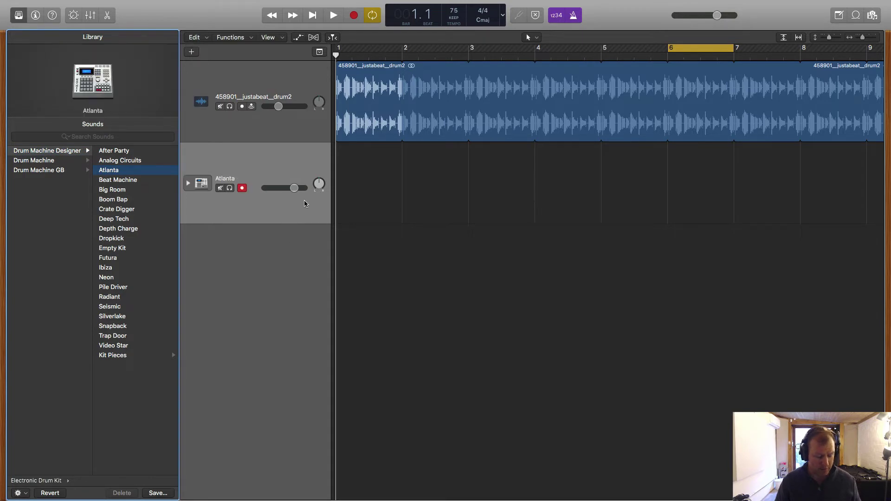
Show Musical Typing for the Atlanta track and audition several of the kit's drum sounds.
{"action": "key", "text": "s"}
{"action": "key", "text": "s"}
{"action": "left_click", "coordinate": [285, 162]}
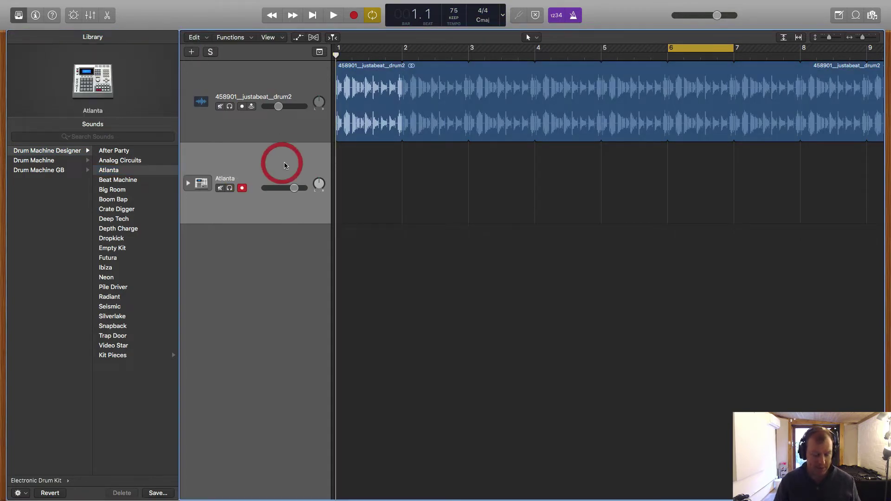
{"action": "key", "text": "super+k"}
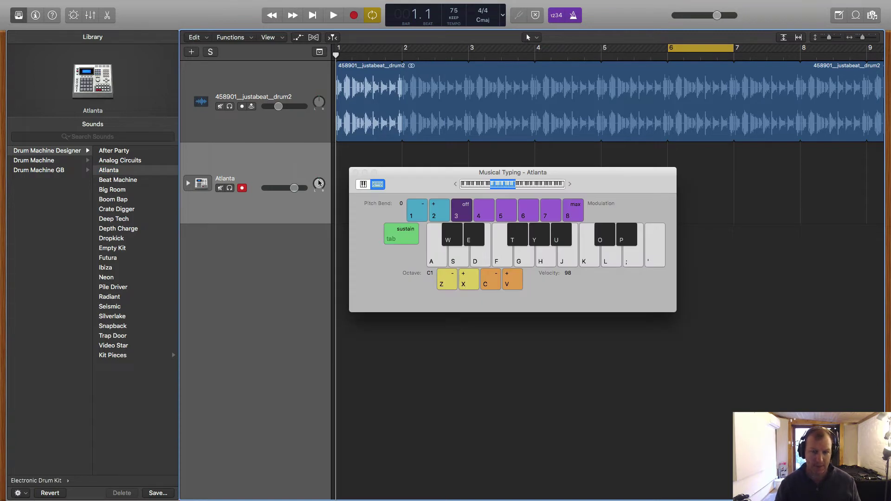
{"action": "key", "text": "a"}
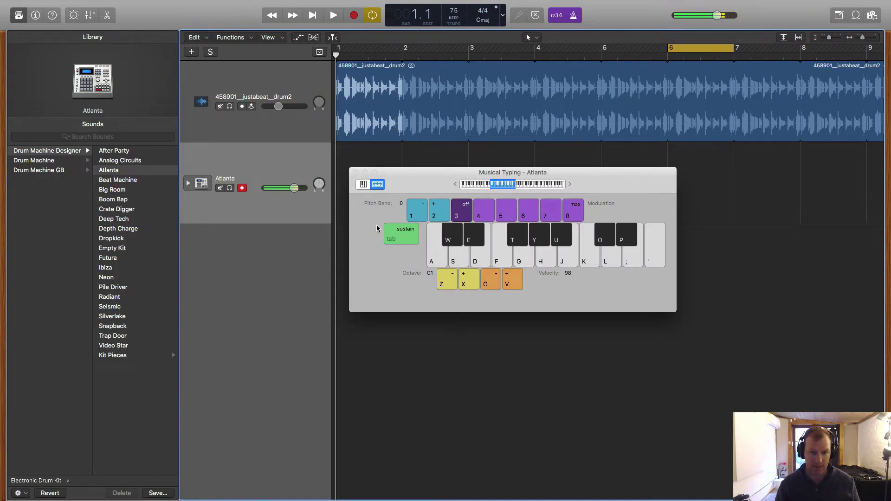
{"action": "key", "text": "a"}
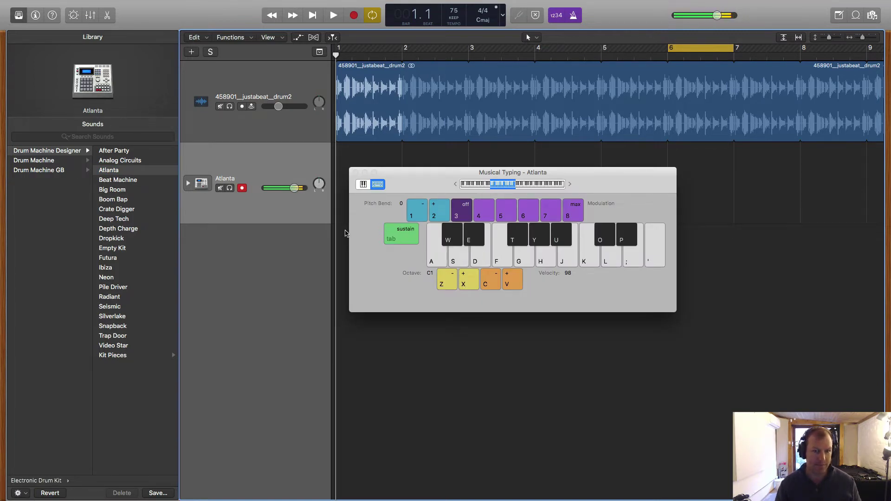
{"action": "key", "text": "f"}
{"action": "key", "text": "f"}
{"action": "key", "text": "f"}
{"action": "key", "text": "a"}
Try the Analog Circuits kit on the track, return to Atlanta and compare their drum sounds.
{"action": "left_click", "coordinate": [130, 160]}
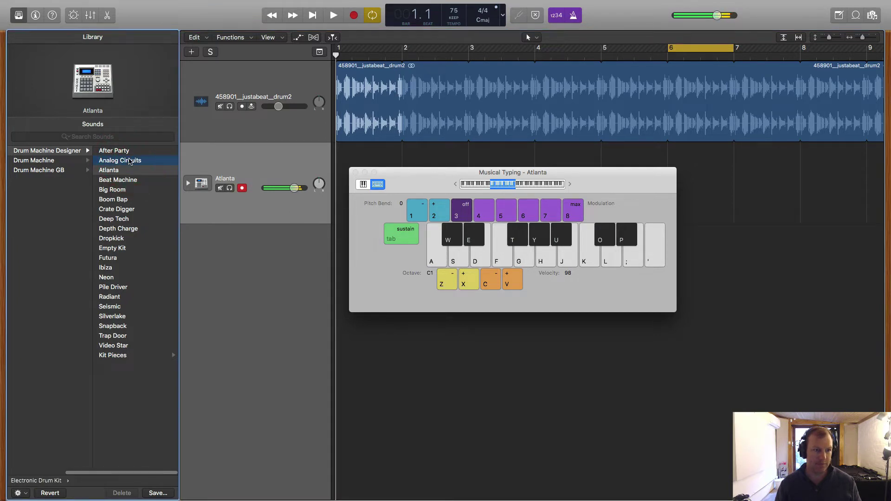
{"action": "key", "text": "a"}
{"action": "key", "text": "a"}
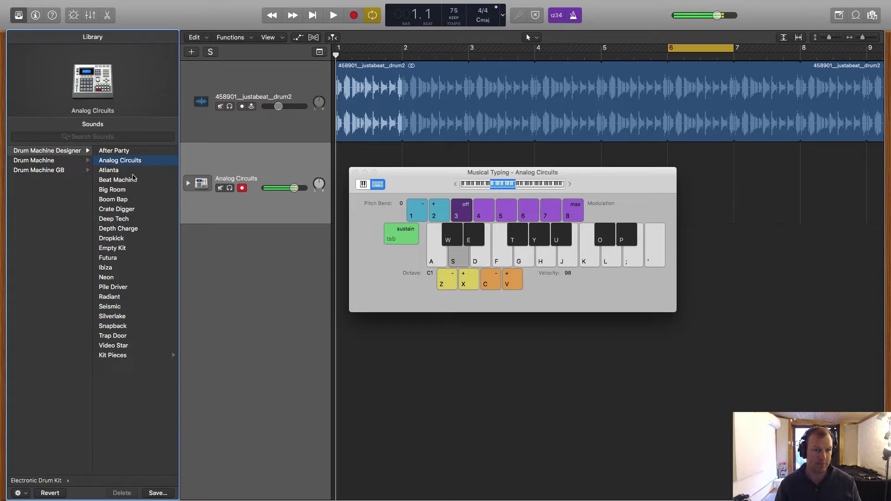
{"action": "left_click", "coordinate": [116, 170]}
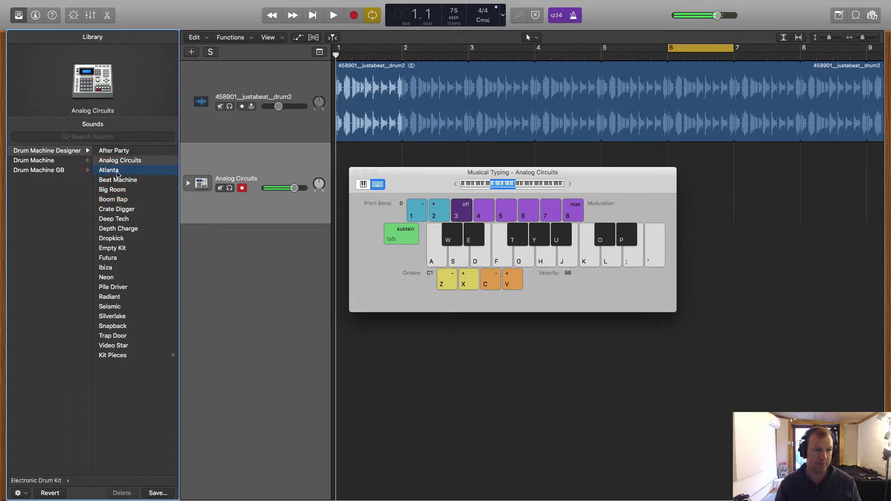
{"action": "key", "text": "a"}
{"action": "key", "text": "s"}
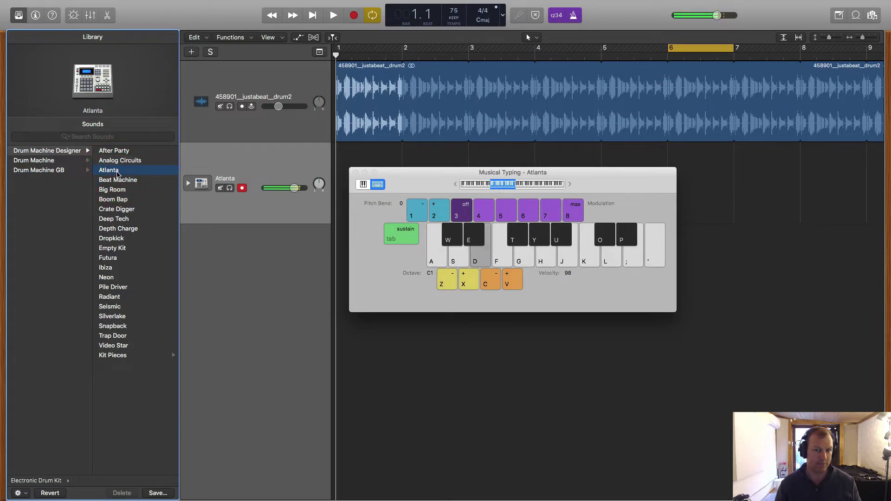
{"action": "key", "text": "a"}
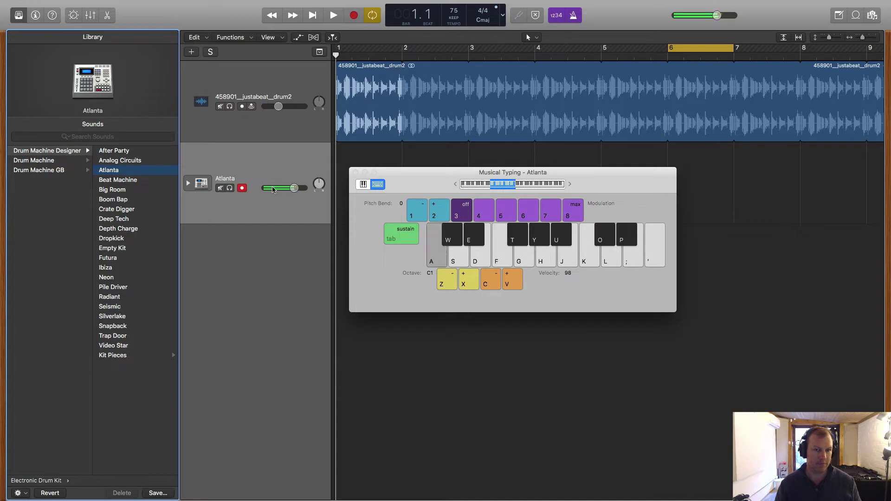
Play the cycled loop with test drum hits, raise the Musical Typing velocity to 103, and switch cycle mode off.
{"action": "left_click", "coordinate": [335, 17]}
{"action": "key", "text": "s"}
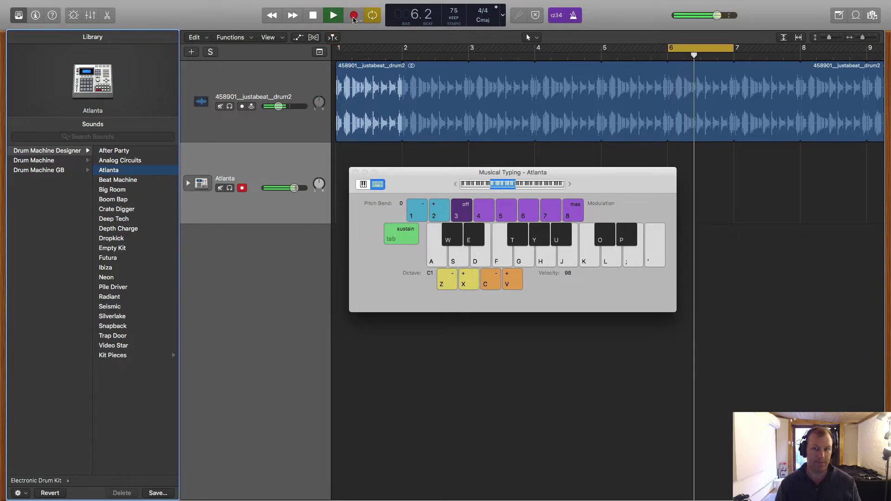
{"action": "key", "text": "a"}
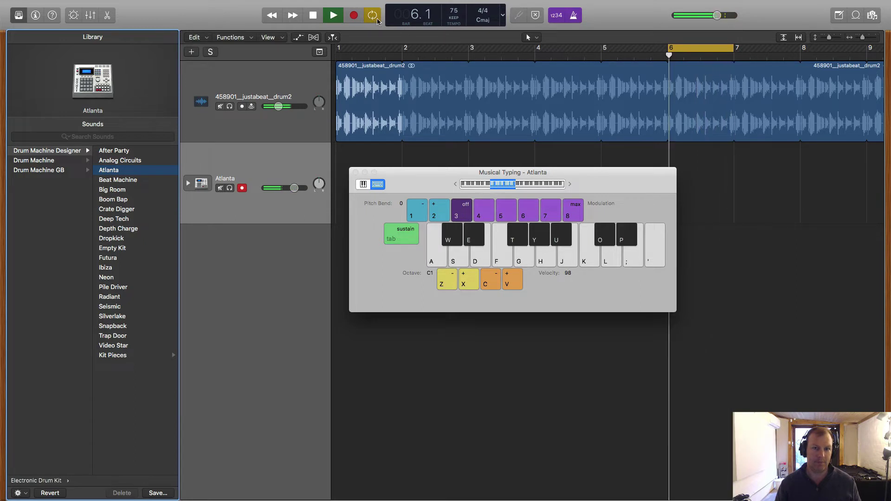
{"action": "key", "text": "v"}
{"action": "left_click", "coordinate": [374, 18]}
{"action": "left_click", "coordinate": [318, 15]}
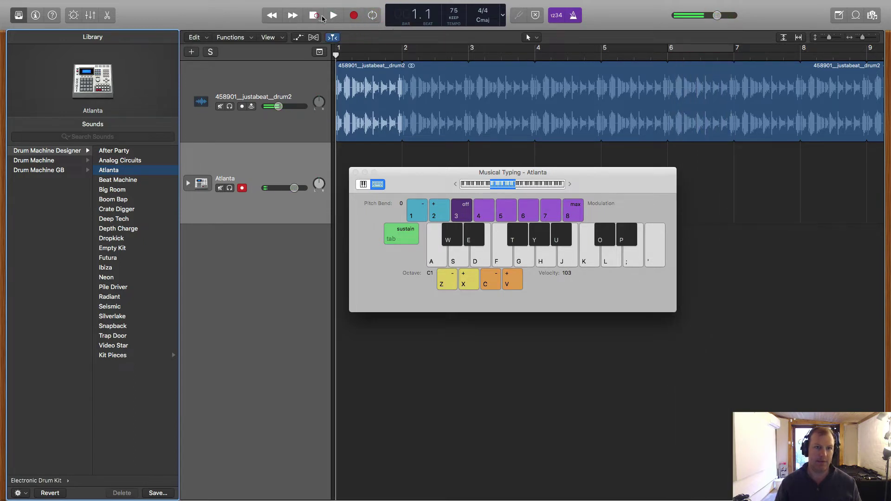
Rehearse a drum pattern alternating C1 and E1 on the Atlanta kit over the loop from bar 1, and stop playback.
{"action": "left_click", "coordinate": [333, 16]}
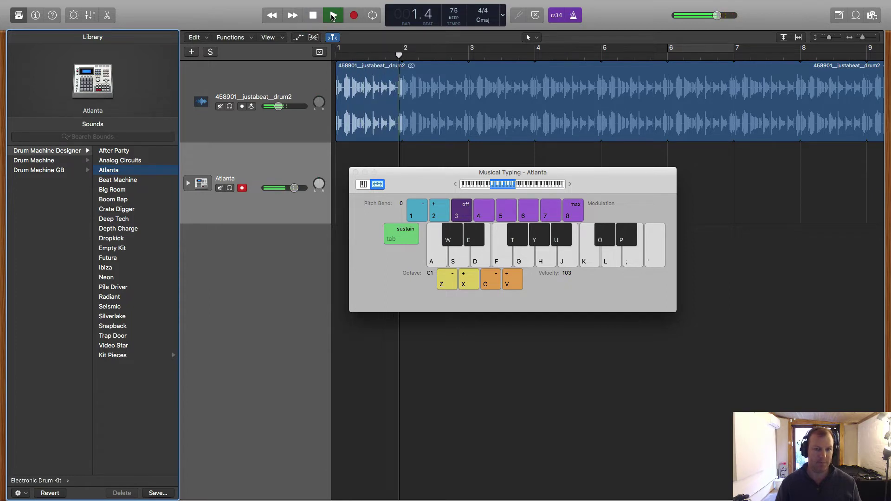
{"action": "key", "text": "d"}
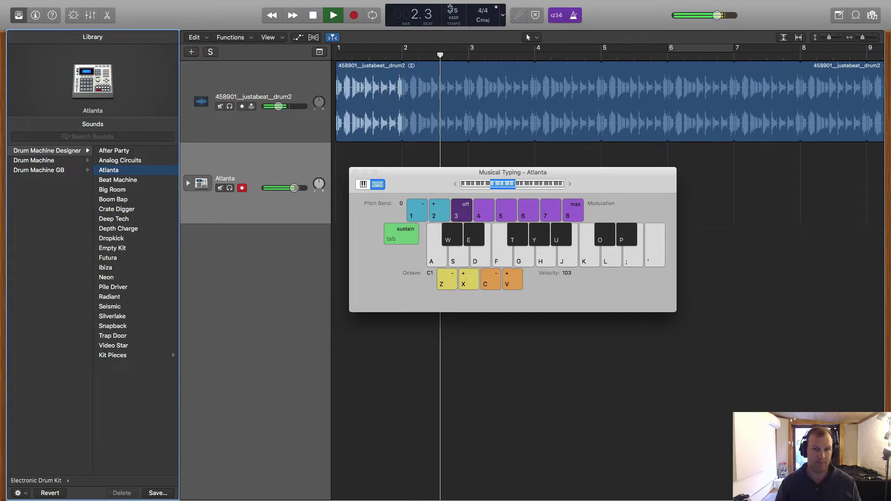
{"action": "key", "text": "d"}
{"action": "key", "text": "a"}
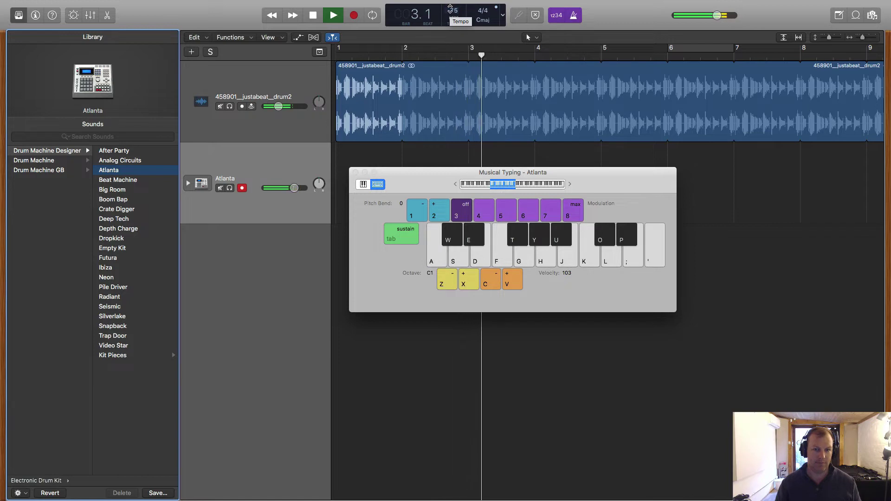
{"action": "key", "text": "d"}
{"action": "key", "text": "a"}
{"action": "key", "text": "a"}
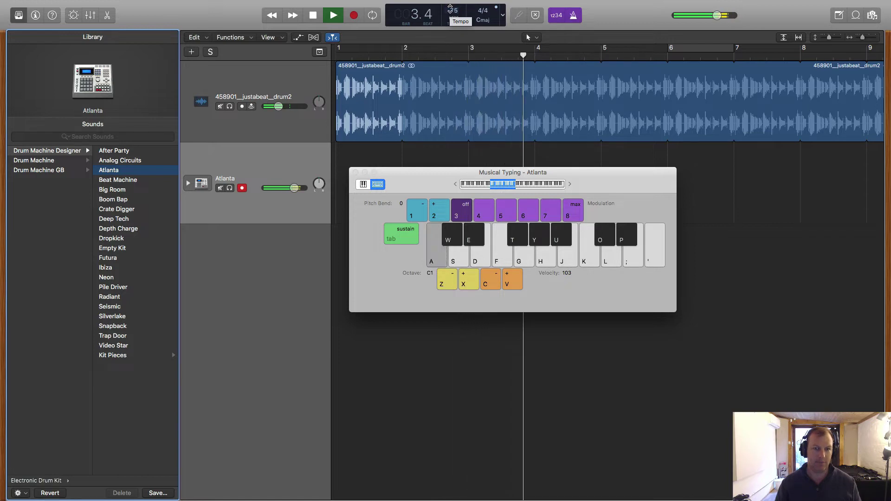
{"action": "key", "text": "a"}
{"action": "key", "text": "d"}
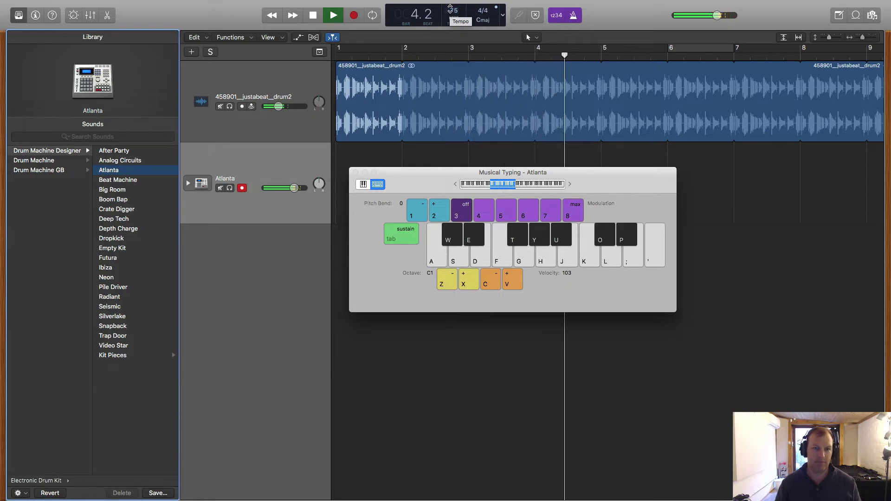
{"action": "key", "text": "a"}
{"action": "key", "text": "d"}
{"action": "key", "text": "a"}
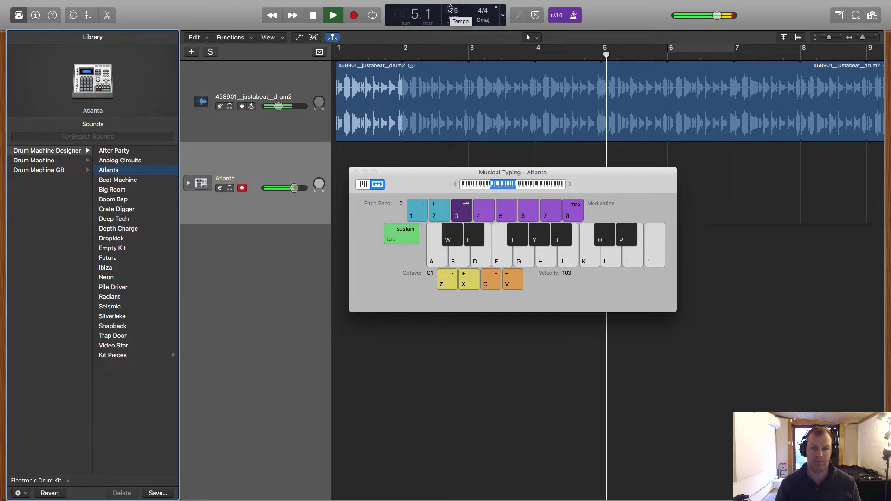
{"action": "key", "text": "d"}
{"action": "key", "text": "a"}
{"action": "key", "text": "a"}
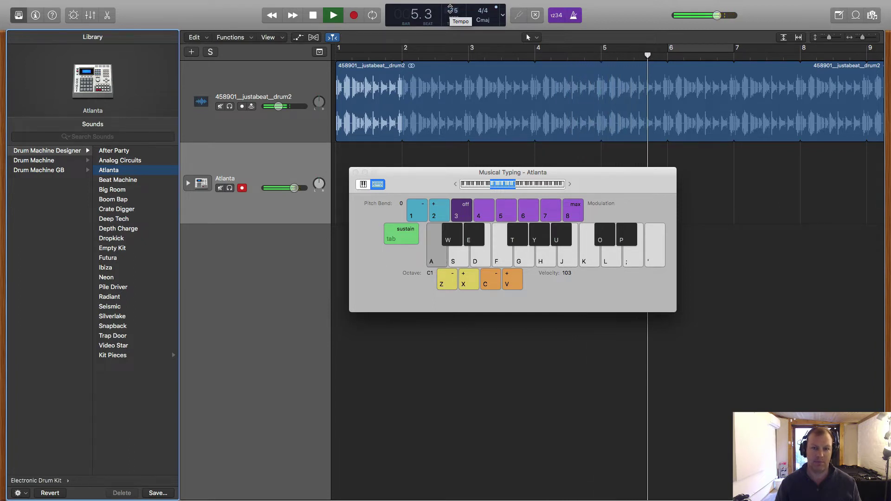
{"action": "left_click", "coordinate": [313, 16]}
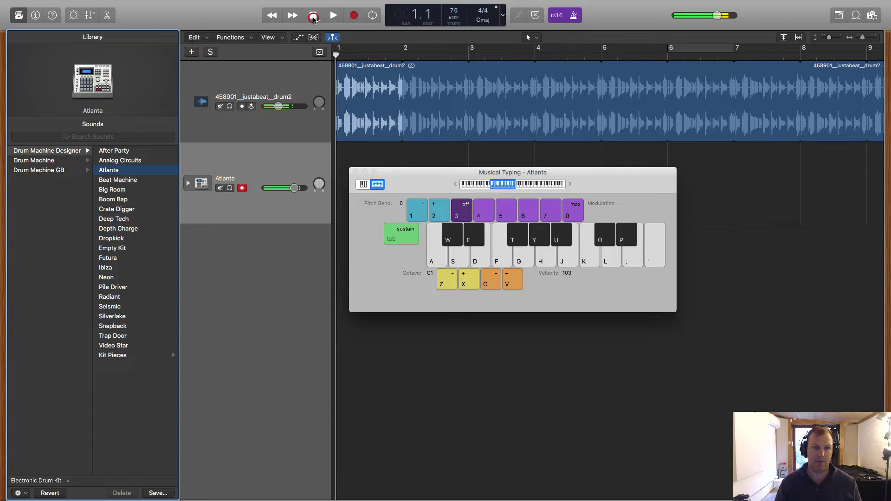
Record a four-bar pattern of C1 kicks and E1 snares on the Atlanta track from bar 1, stopping at bar 5.
{"action": "left_click", "coordinate": [354, 16]}
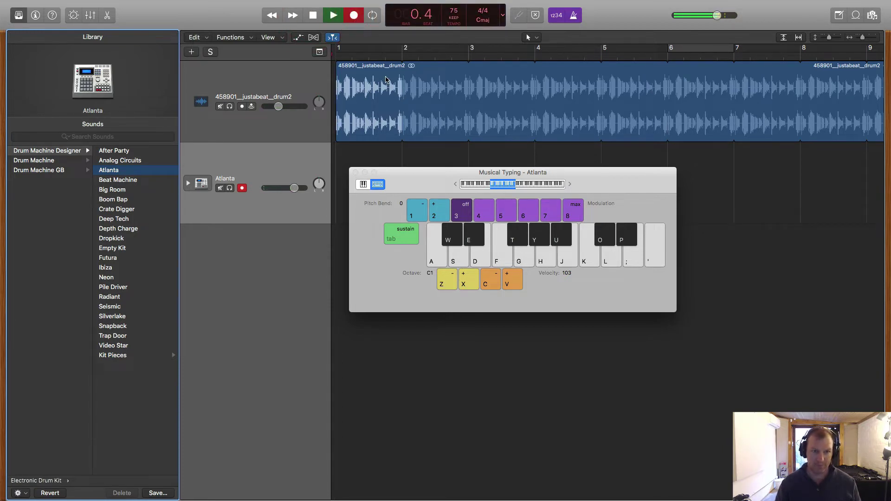
{"action": "key", "text": "a"}
{"action": "key", "text": "d"}
{"action": "key", "text": "a"}
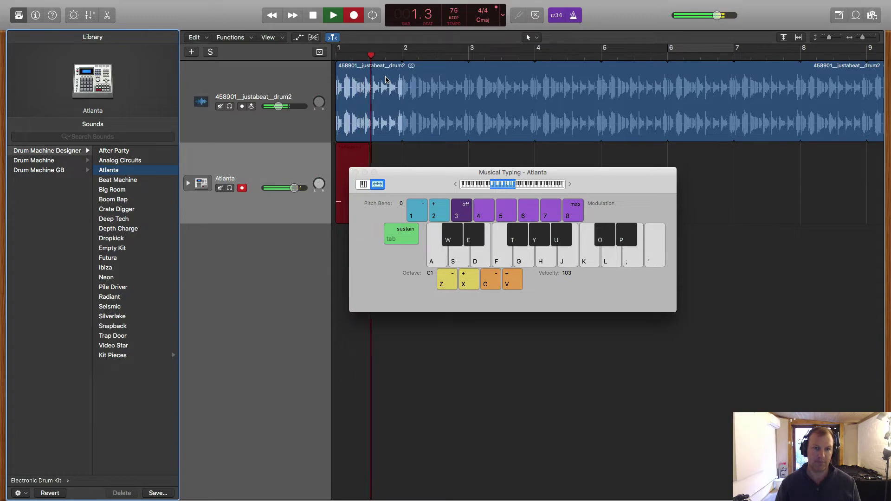
{"action": "key", "text": "a"}
{"action": "key", "text": "d"}
{"action": "key", "text": "a"}
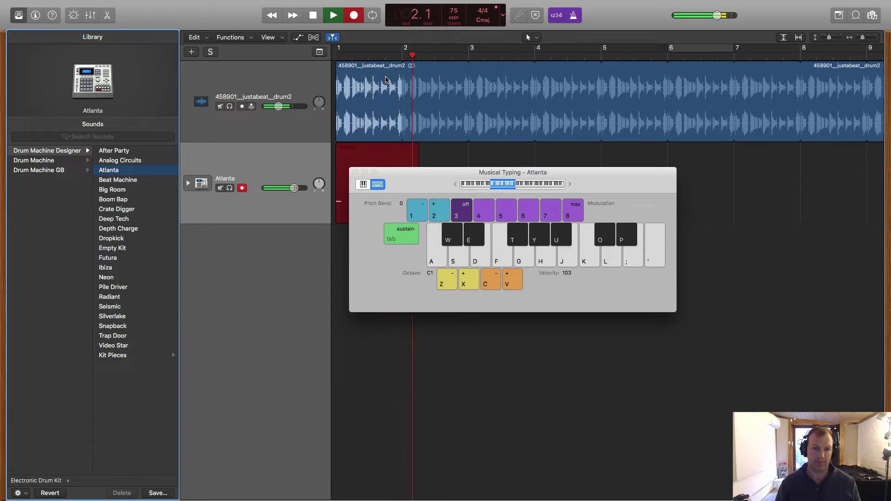
{"action": "key", "text": "d"}
{"action": "key", "text": "a"}
{"action": "key", "text": "a"}
{"action": "key", "text": "d"}
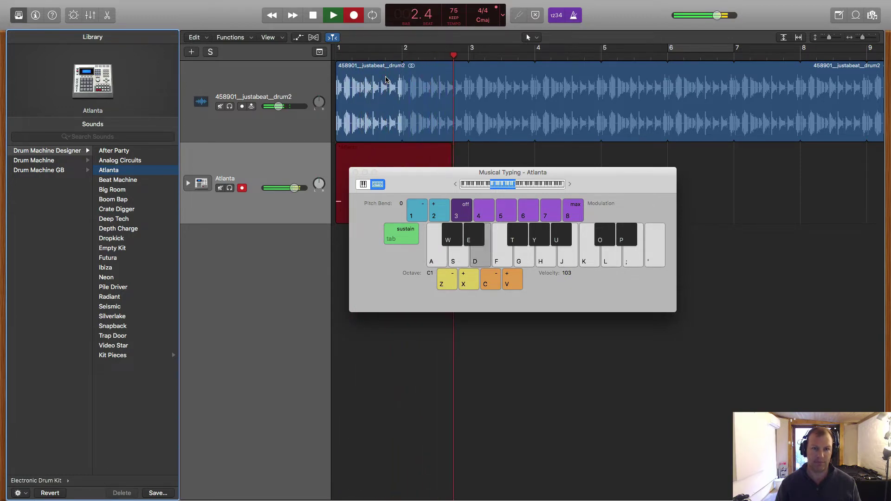
{"action": "key", "text": "d"}
{"action": "key", "text": "a"}
{"action": "key", "text": "a"}
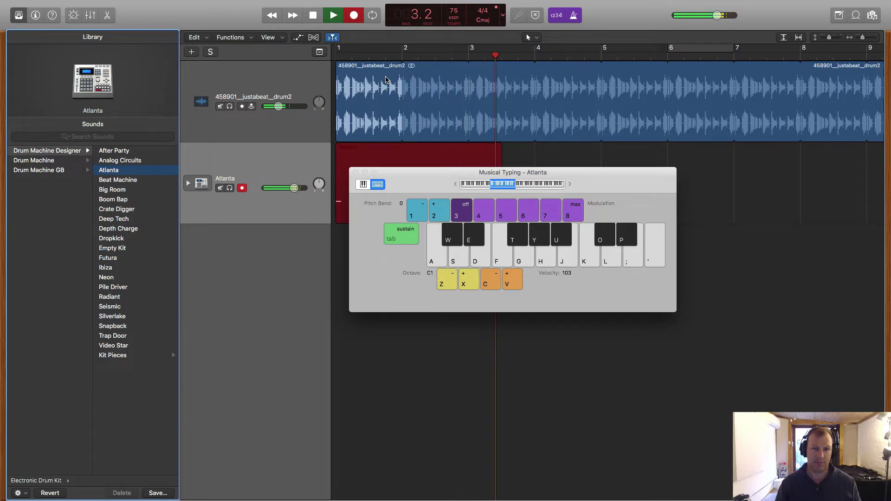
{"action": "key", "text": "a"}
{"action": "key", "text": "a"}
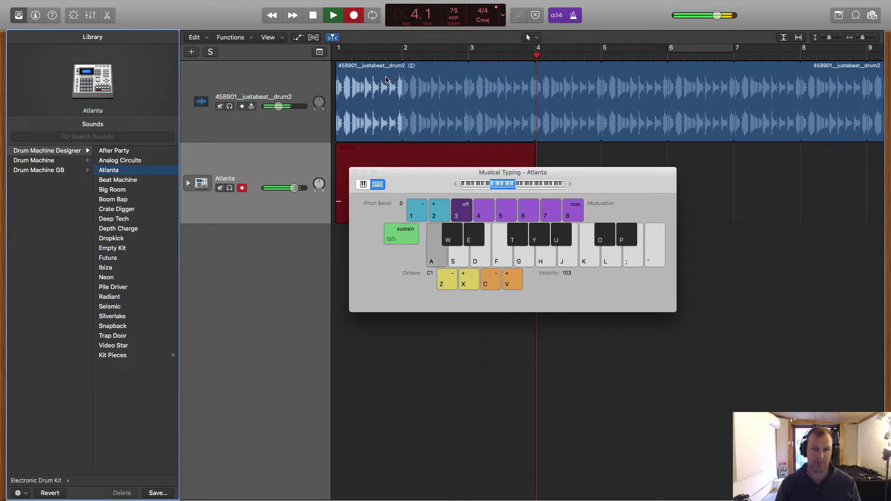
{"action": "key", "text": "a"}
{"action": "key", "text": "a"}
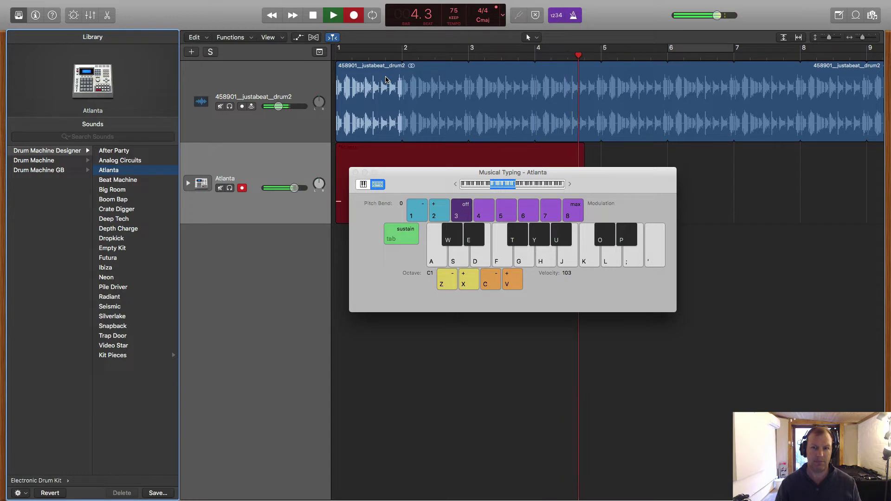
{"action": "key", "text": "a"}
{"action": "key", "text": "d"}
{"action": "key", "text": "space"}
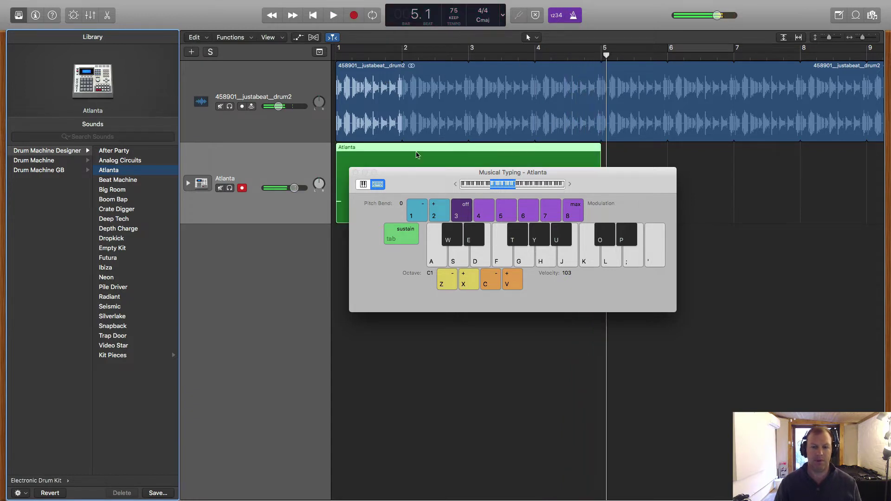
Open the recorded Atlanta region in the Piano Roll, close Musical Typing, and enlarge the editor area.
{"action": "left_click_drag", "start_coordinate": [428, 172], "coordinate": [429, 268]}
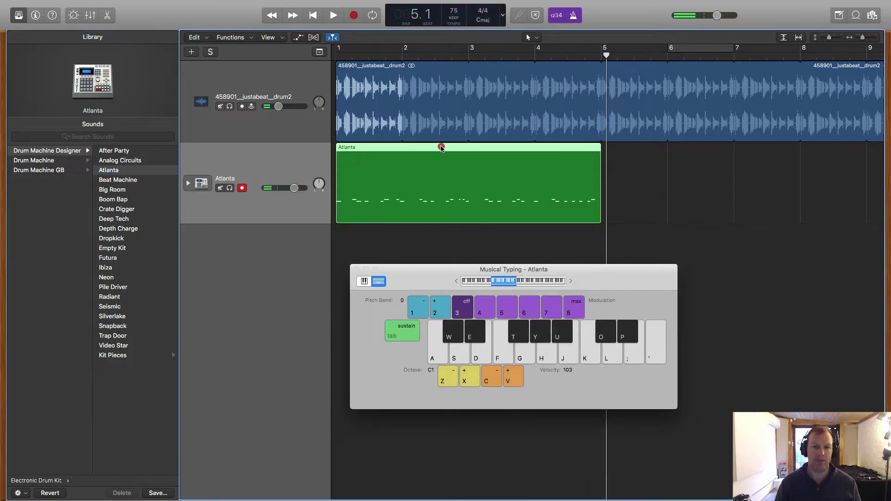
{"action": "double_click", "coordinate": [441, 148]}
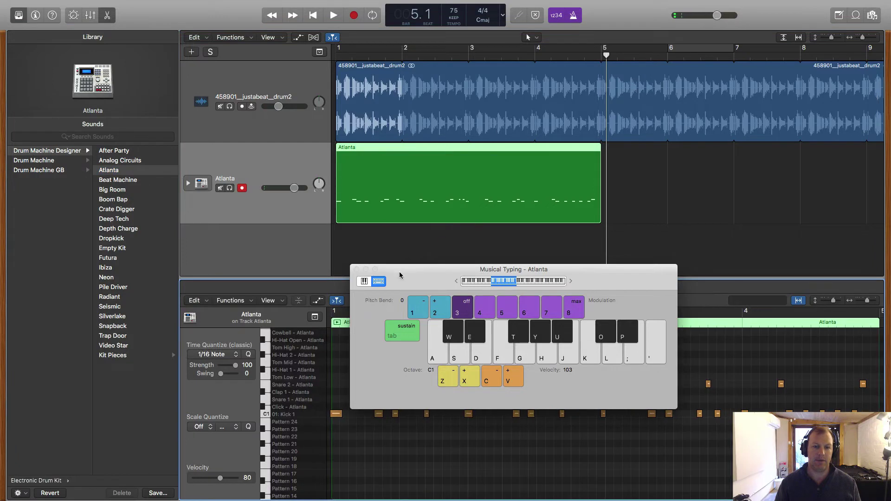
{"action": "left_click", "coordinate": [357, 270]}
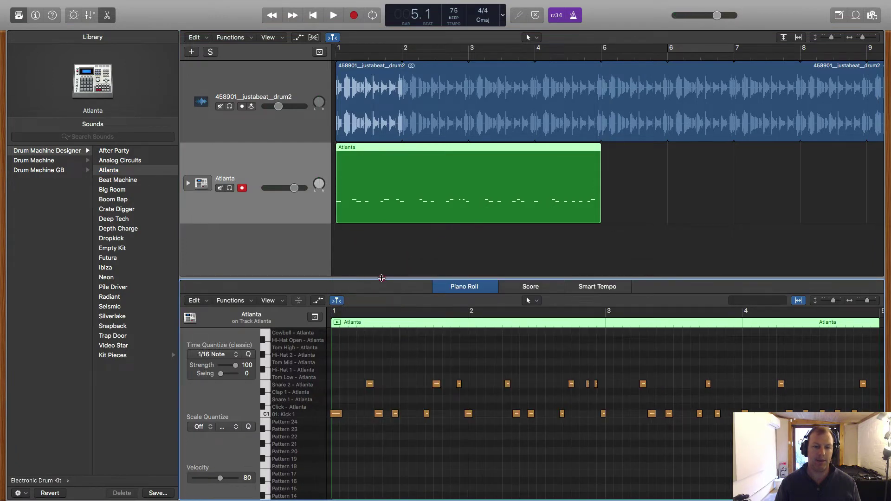
{"action": "left_click_drag", "start_coordinate": [382, 278], "coordinate": [398, 159]}
Select all kick and snare notes in the Atlanta region and quantize them to 1/16 Note.
{"action": "left_click_drag", "start_coordinate": [867, 237], "coordinate": [330, 354]}
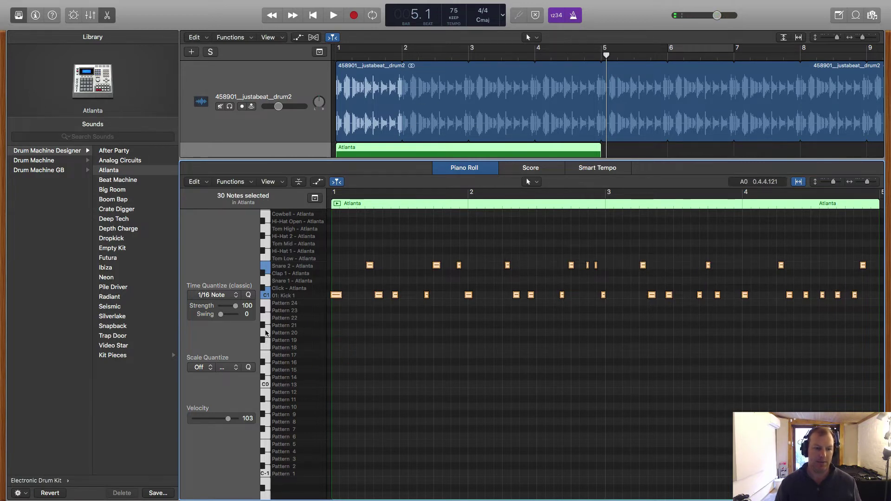
{"action": "left_click_drag", "start_coordinate": [260, 332], "coordinate": [339, 335]}
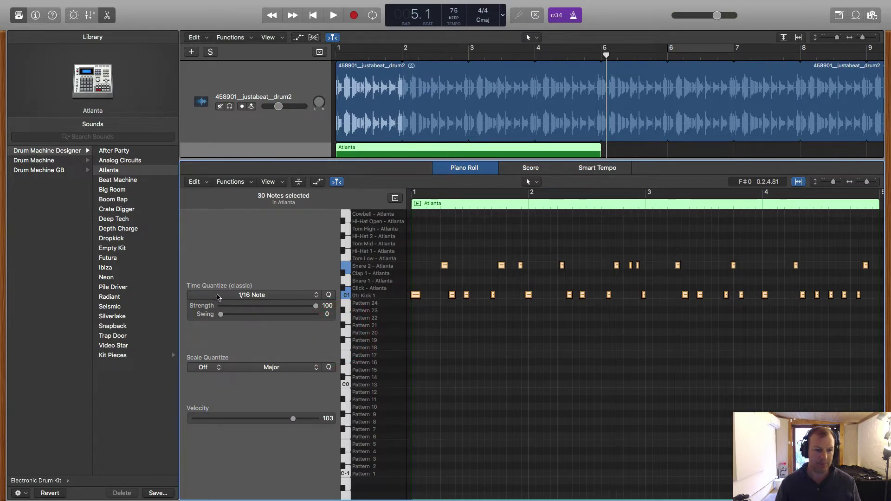
{"action": "left_click", "coordinate": [292, 296]}
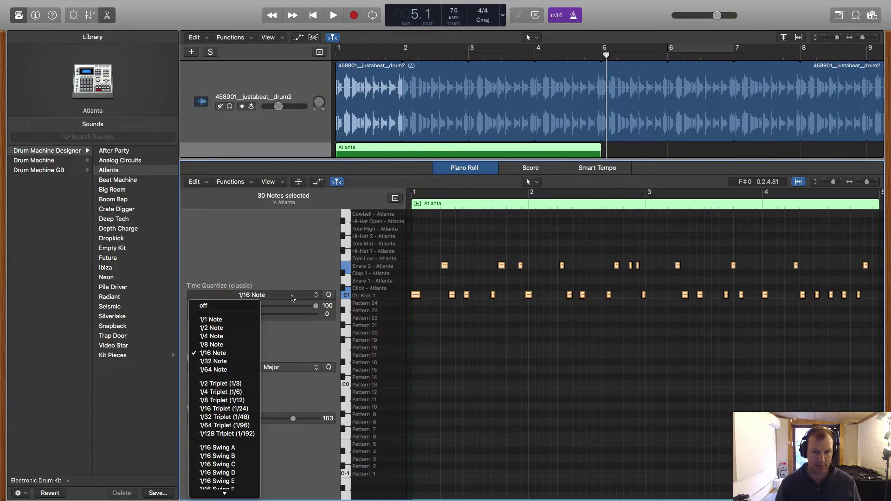
{"action": "left_click", "coordinate": [292, 298]}
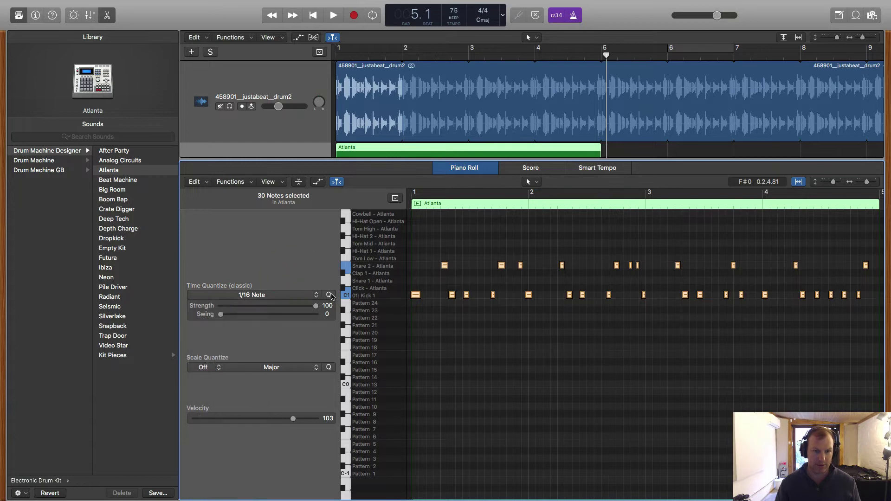
{"action": "left_click", "coordinate": [331, 295]}
Cycle the Atlanta region over bars 1 to 4, play the quantized drums with the loop, shrink the Piano Roll, and stop.
{"action": "key", "text": "space"}
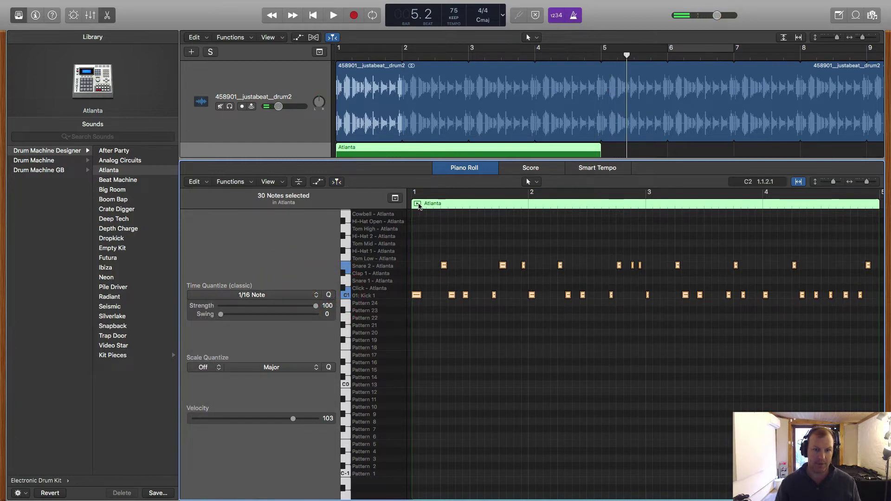
{"action": "left_click", "coordinate": [418, 206]}
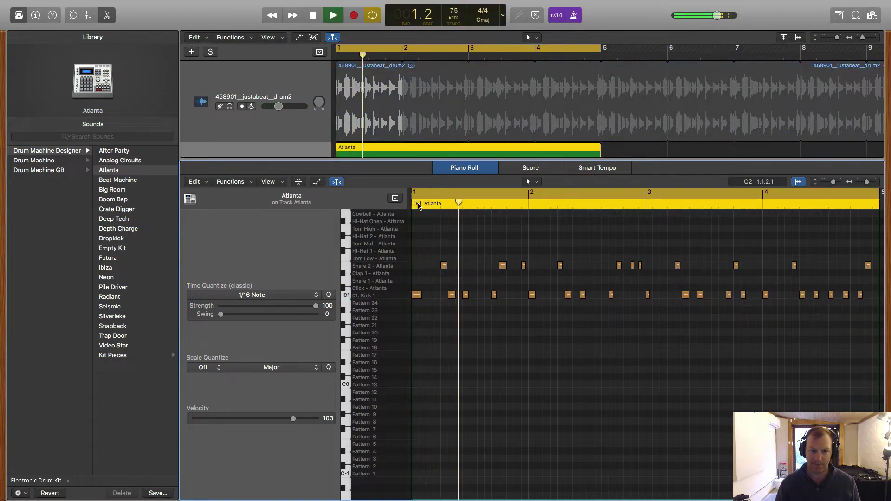
{"action": "left_click_drag", "start_coordinate": [385, 54], "coordinate": [598, 57]}
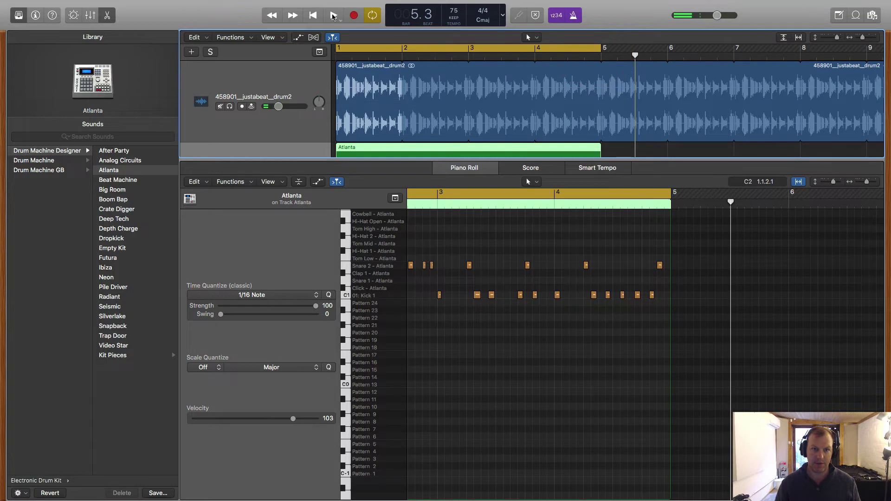
{"action": "left_click_drag", "start_coordinate": [432, 158], "coordinate": [432, 248]}
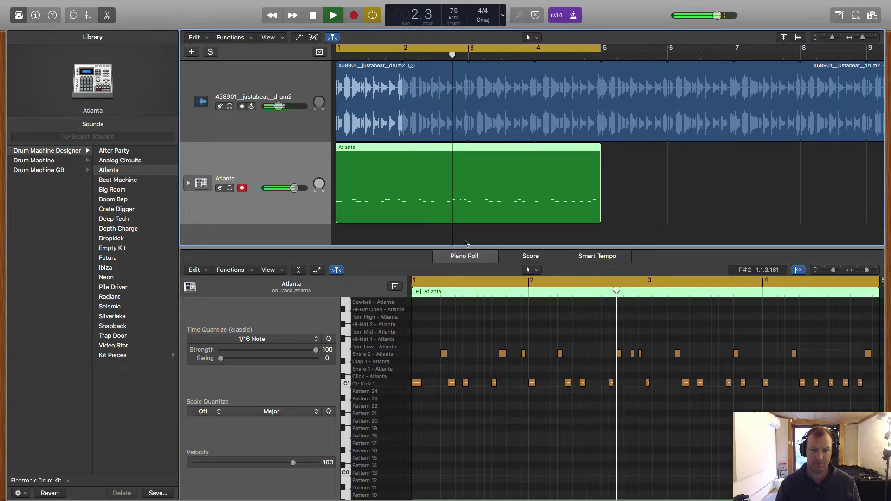
{"action": "key", "text": "space"}
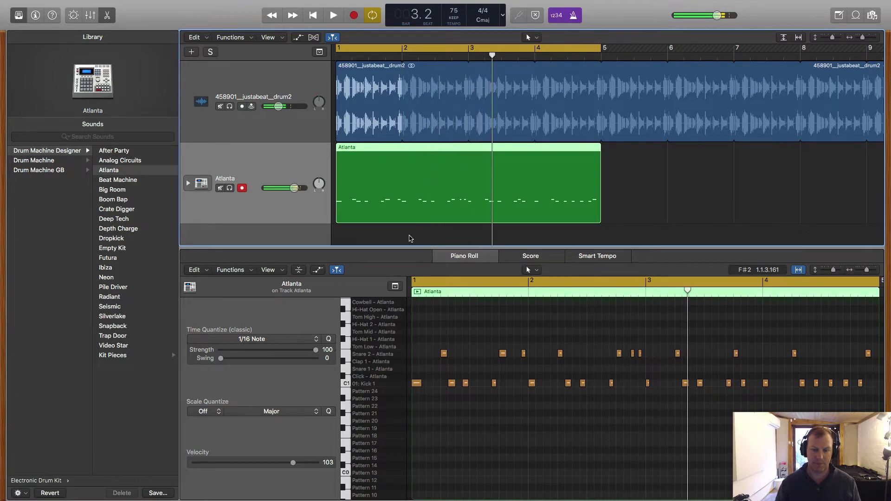
Check that Groove Track is enabled in the track header configuration, and make Atlanta the groove track.
{"action": "right_click", "coordinate": [243, 155]}
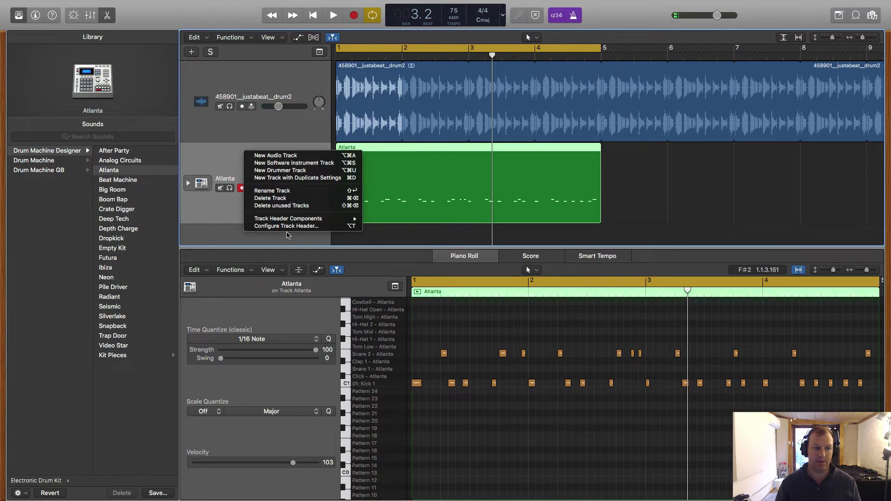
{"action": "mouse_move", "coordinate": [282, 222]}
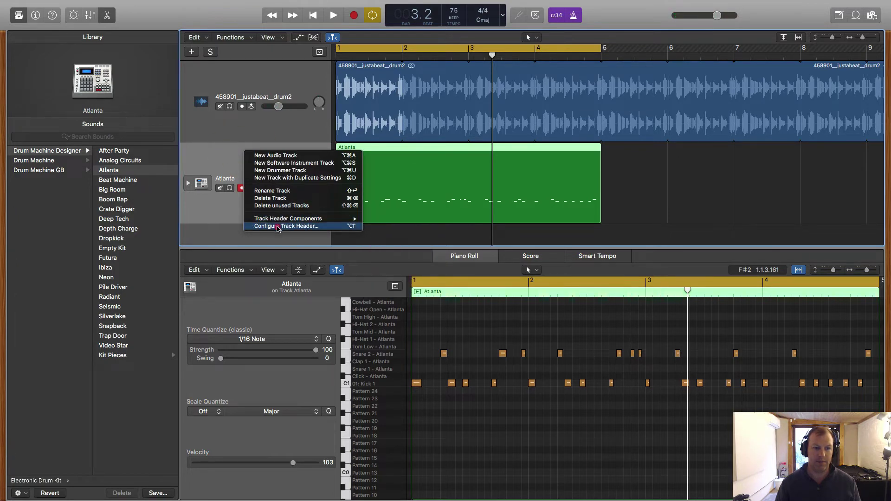
{"action": "left_click", "coordinate": [278, 227]}
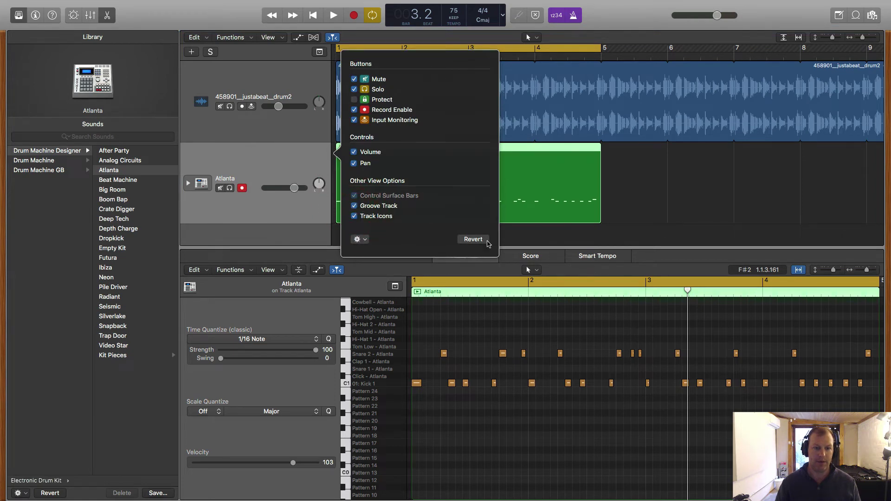
{"action": "left_click", "coordinate": [304, 212]}
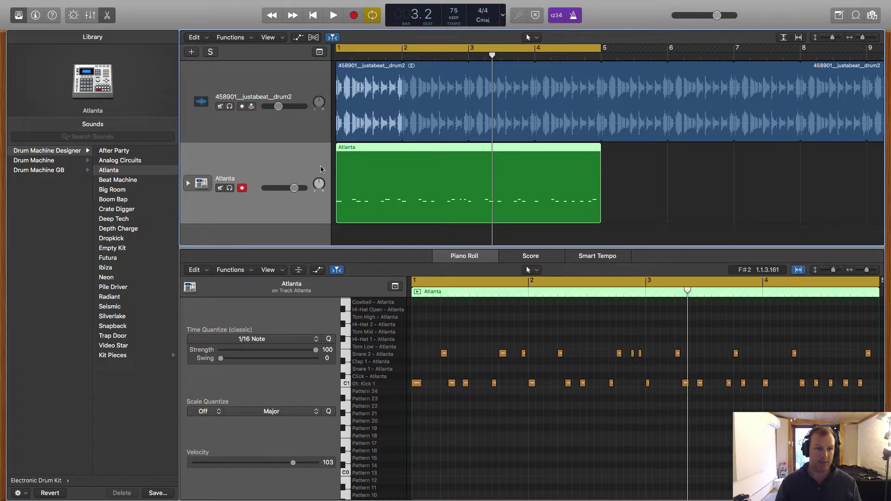
{"action": "left_click", "coordinate": [185, 161]}
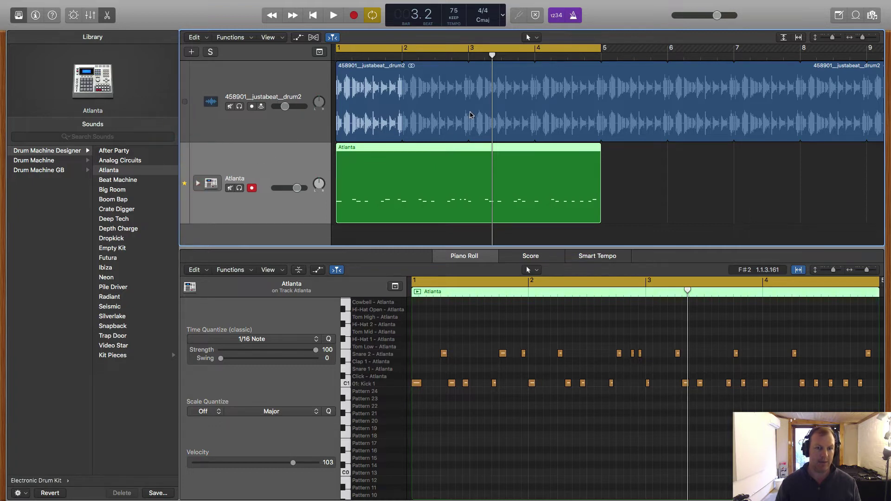
Play the cycle from bar 1 to hear both tracks together, stop playback, and select the drum loop track.
{"action": "left_click", "coordinate": [339, 55]}
{"action": "key", "text": "space"}
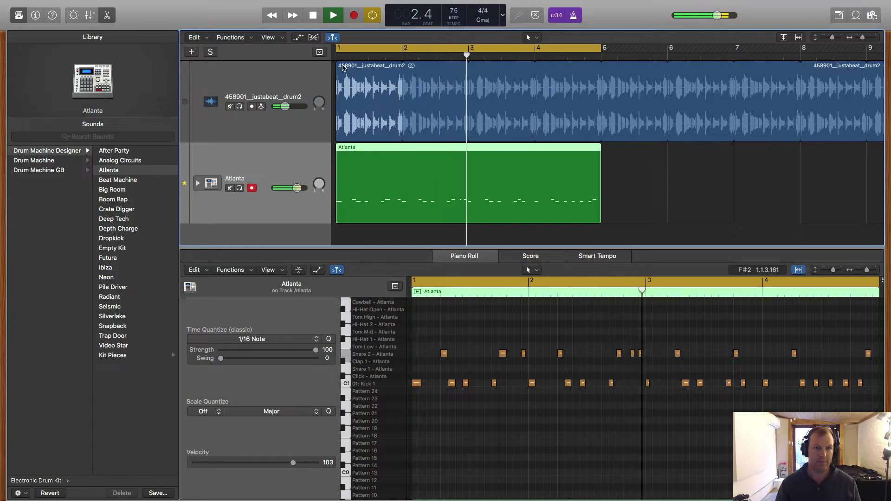
{"action": "left_click", "coordinate": [293, 78]}
{"action": "key", "text": "space"}
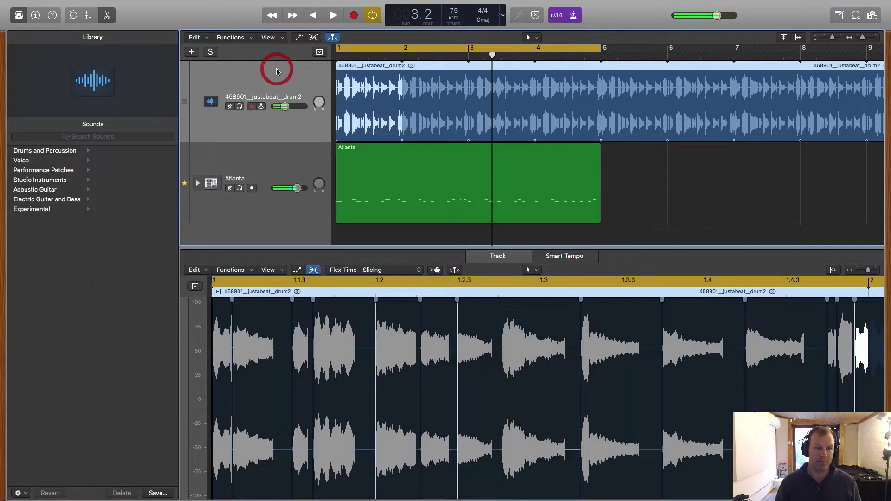
{"action": "left_click", "coordinate": [277, 70]}
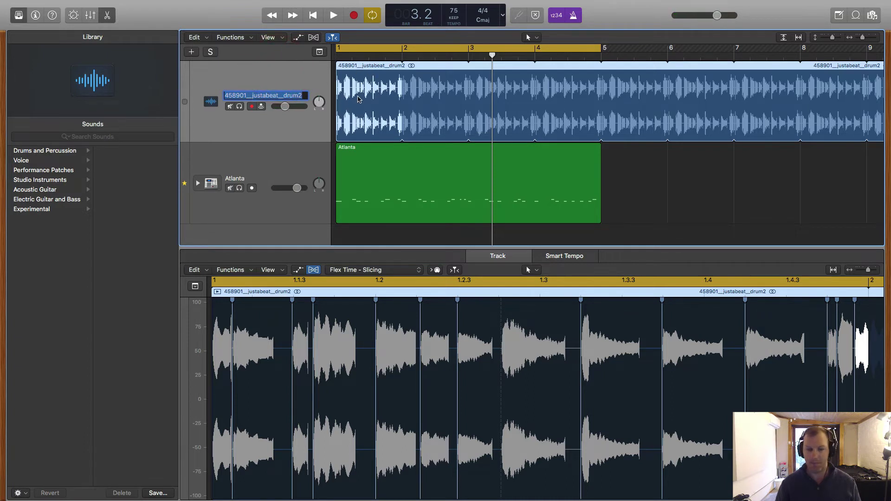
Show the drum loop track's EQ in Smart Controls, and set the track's volume to -4.6 dB in the Mixer.
{"action": "left_click", "coordinate": [73, 16]}
{"action": "left_click", "coordinate": [550, 352]}
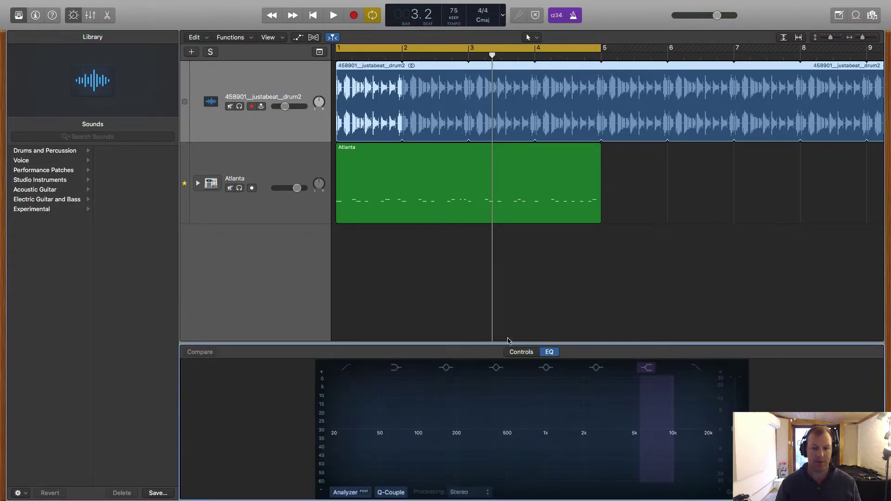
{"action": "left_click_drag", "start_coordinate": [385, 348], "coordinate": [402, 323]}
{"action": "left_click", "coordinate": [94, 16]}
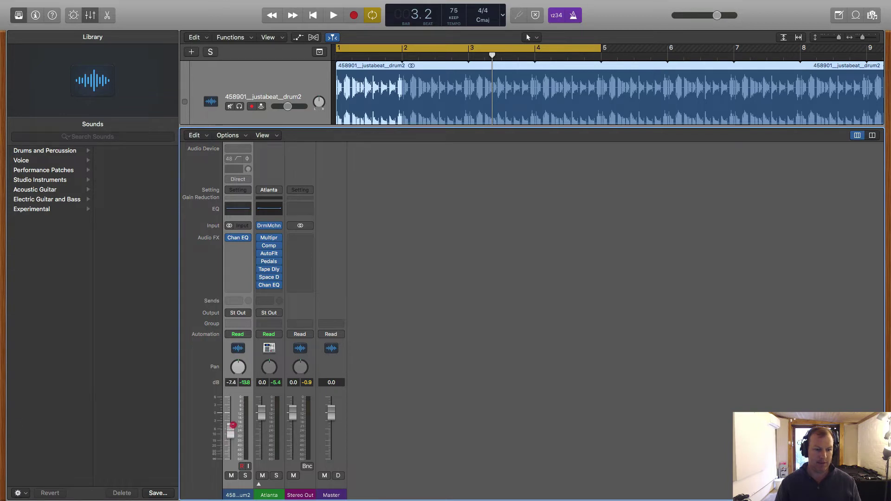
{"action": "left_click_drag", "start_coordinate": [233, 415], "coordinate": [233, 414]}
During playback, enable the low cut in the drum loop's Channel EQ at 67 Hz with a Q of 0.48, and close the plug-in.
{"action": "left_click", "coordinate": [238, 238]}
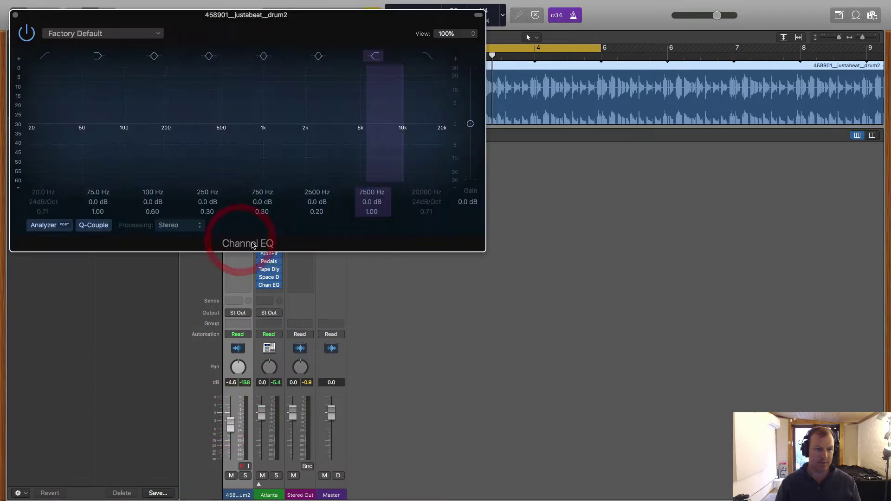
{"action": "key", "text": "space"}
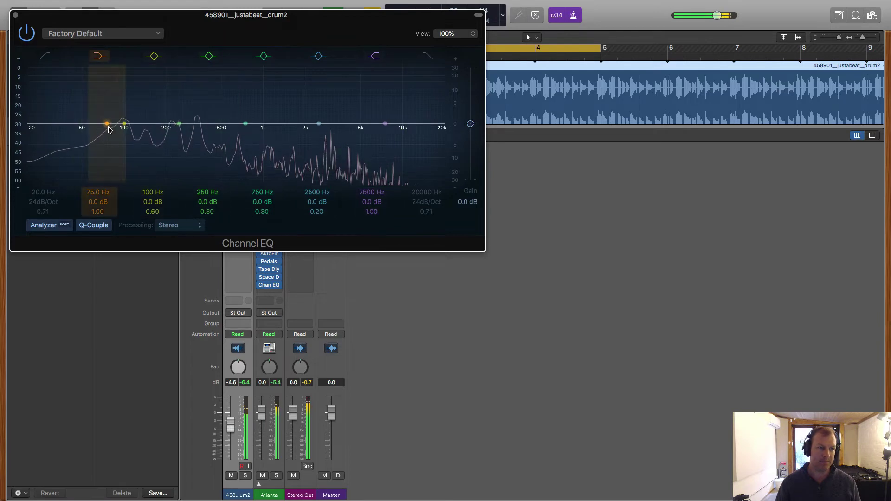
{"action": "left_click", "coordinate": [44, 56]}
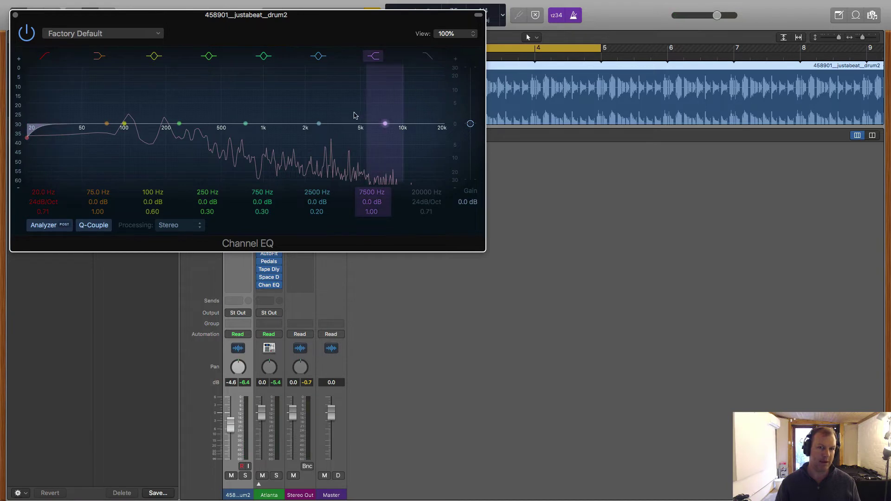
{"action": "left_click_drag", "start_coordinate": [120, 136], "coordinate": [149, 139]}
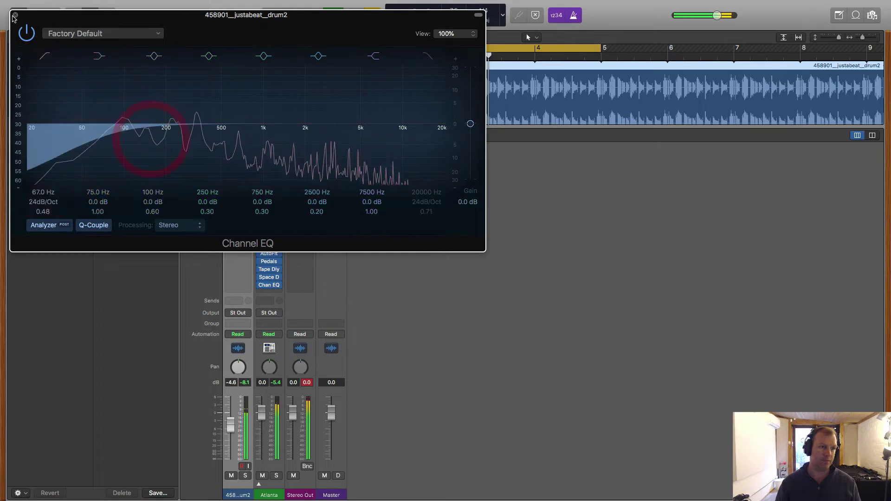
{"action": "left_click", "coordinate": [15, 14]}
Reduce the Mixer's height so both tracks show, and turn off the metronome while the cycle plays.
{"action": "left_click_drag", "start_coordinate": [465, 126], "coordinate": [471, 279]}
{"action": "left_click", "coordinate": [574, 15]}
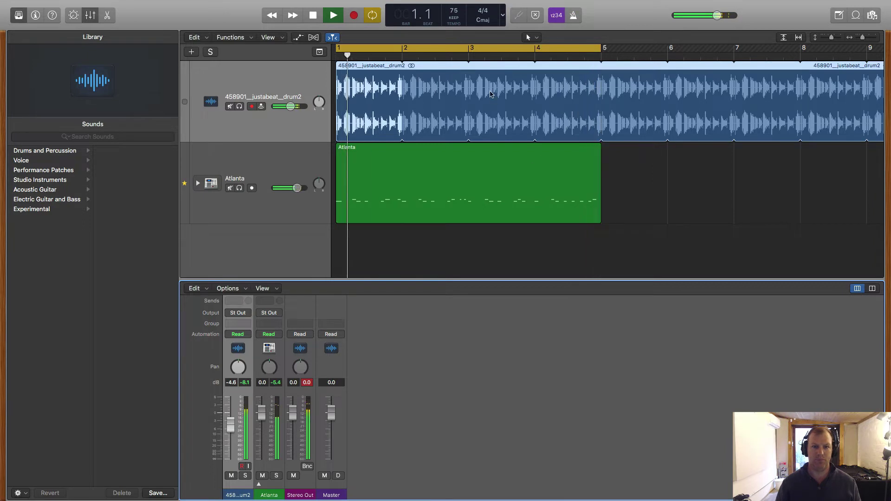
Lower the drum loop track's volume to -10.0 dB while the cycle plays.
{"action": "left_click", "coordinate": [313, 15]}
{"action": "left_click_drag", "start_coordinate": [291, 106], "coordinate": [274, 105]}
{"action": "key", "text": "space"}
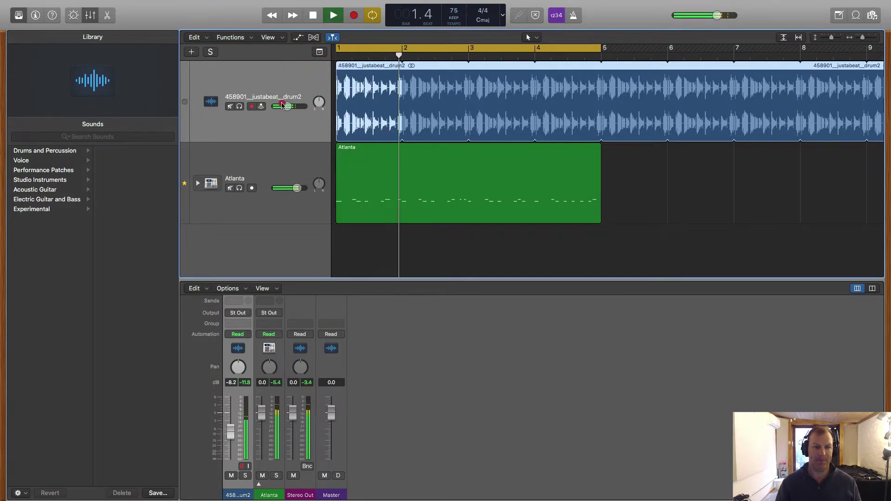
{"action": "left_click_drag", "start_coordinate": [282, 106], "coordinate": [279, 108]}
{"action": "left_click", "coordinate": [295, 75]}
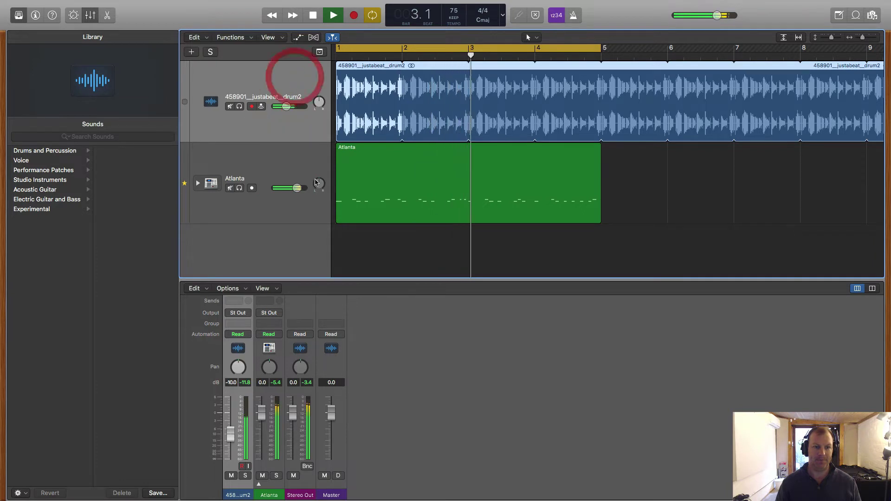
Stop playback and open the Atlanta region in an enlarged Piano Roll with all its notes selected.
{"action": "left_click", "coordinate": [298, 162]}
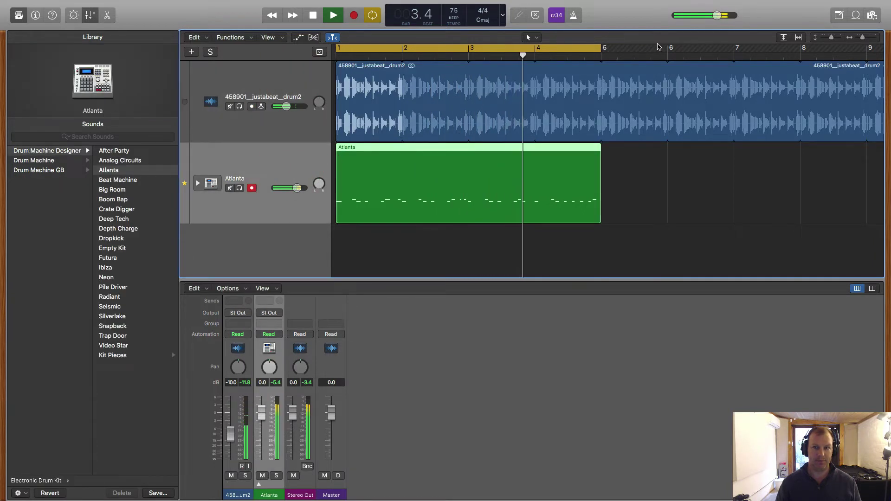
{"action": "left_click_drag", "start_coordinate": [863, 37], "coordinate": [860, 38]}
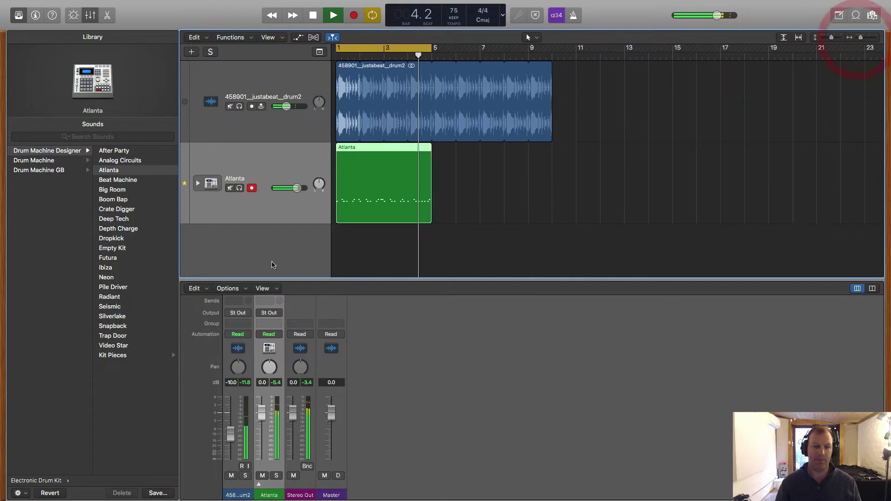
{"action": "left_click_drag", "start_coordinate": [303, 280], "coordinate": [302, 322]}
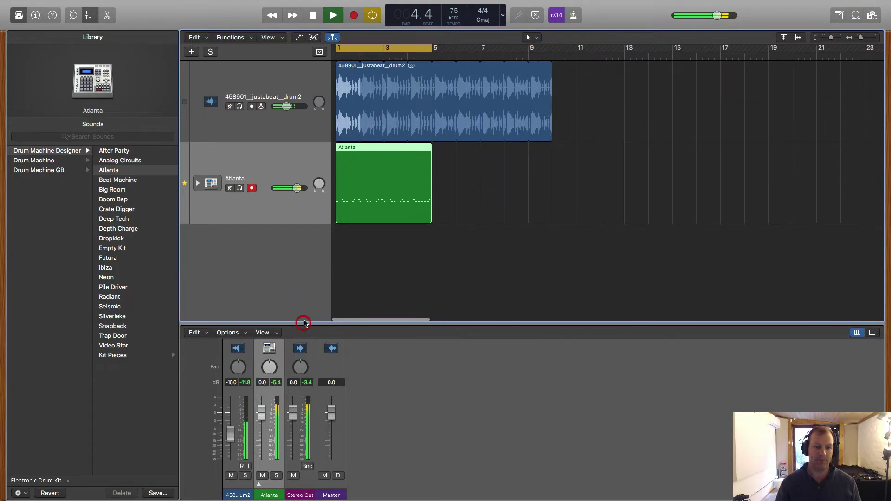
{"action": "double_click", "coordinate": [374, 149]}
{"action": "key", "text": "space"}
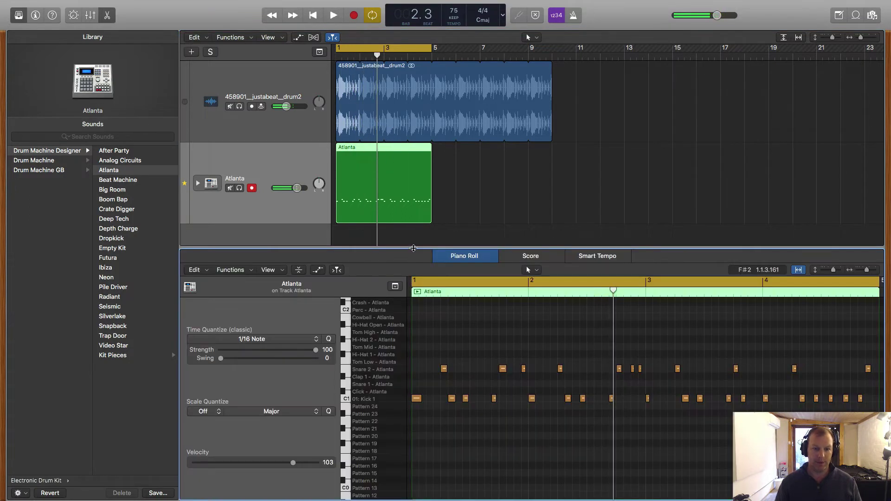
{"action": "left_click_drag", "start_coordinate": [413, 247], "coordinate": [413, 161]}
{"action": "left_click", "coordinate": [408, 153]}
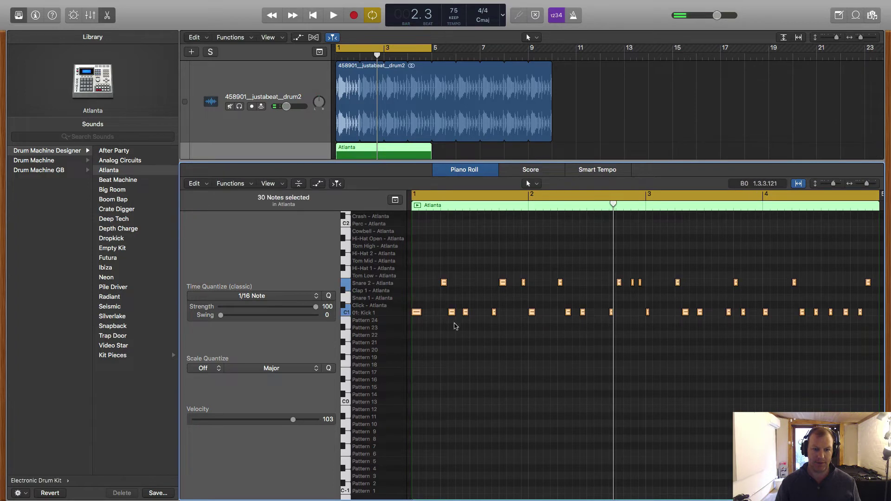
Quantize the selected Atlanta notes to 1/16 Swing A and play the cycle to hear the groove.
{"action": "left_click", "coordinate": [312, 297]}
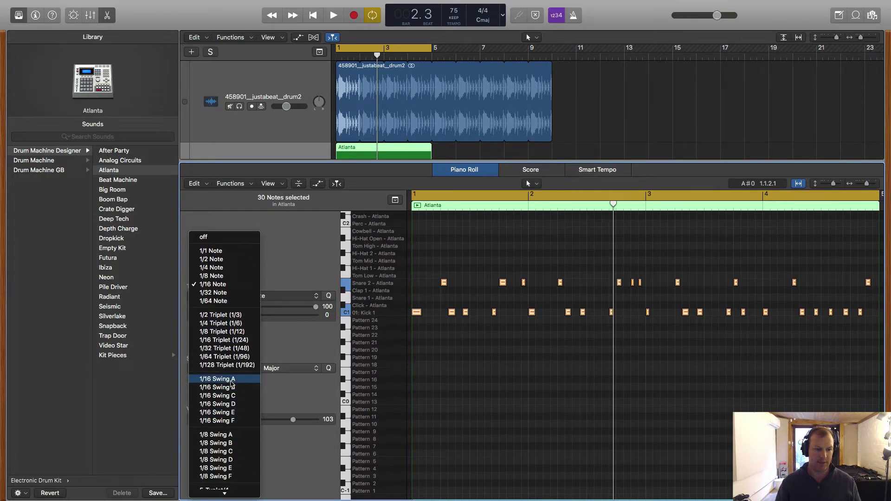
{"action": "left_click", "coordinate": [230, 378]}
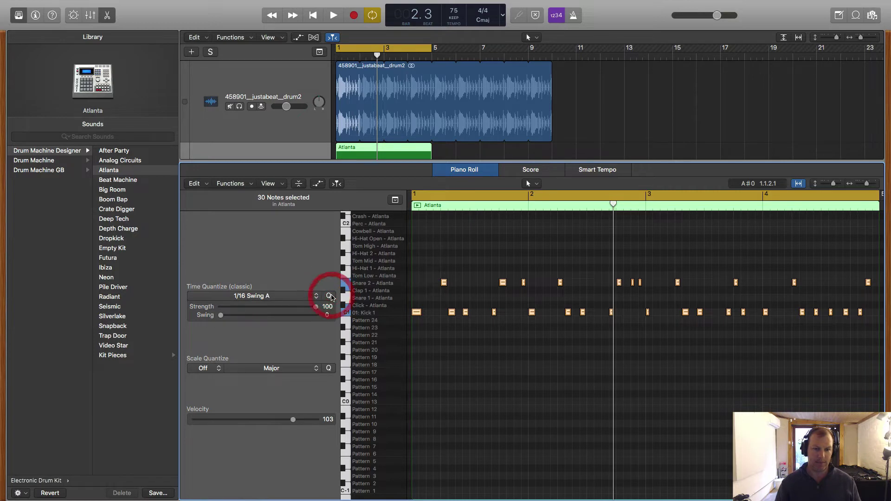
{"action": "key", "text": "space"}
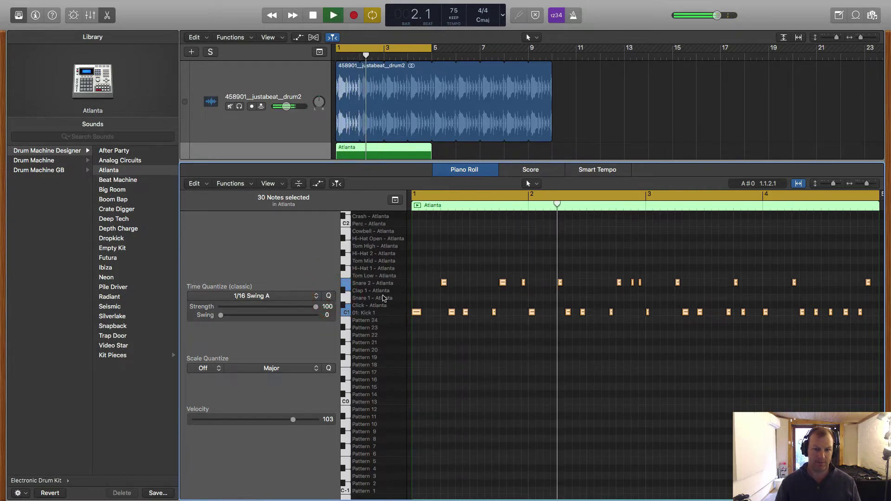
Select all Atlanta notes, quantize them to 1/16 Swing B during playback, and stop after listening.
{"action": "left_click", "coordinate": [442, 339]}
{"action": "key", "text": "super+a"}
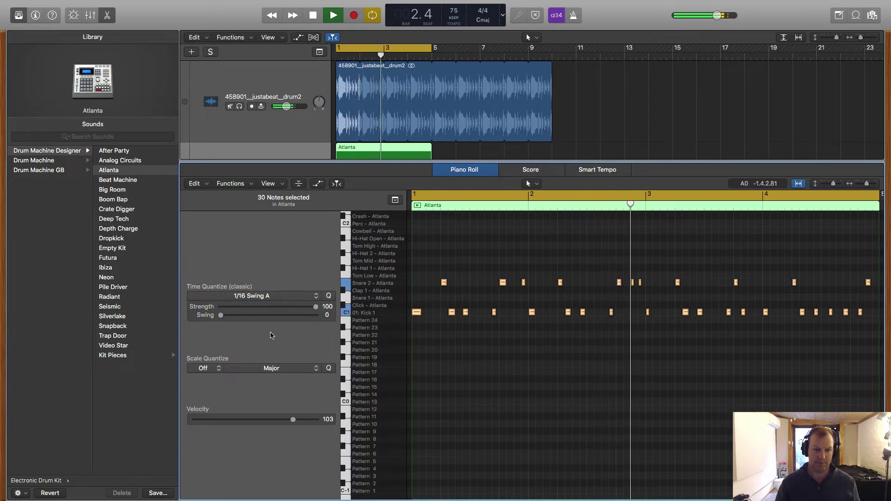
{"action": "left_click", "coordinate": [293, 296]}
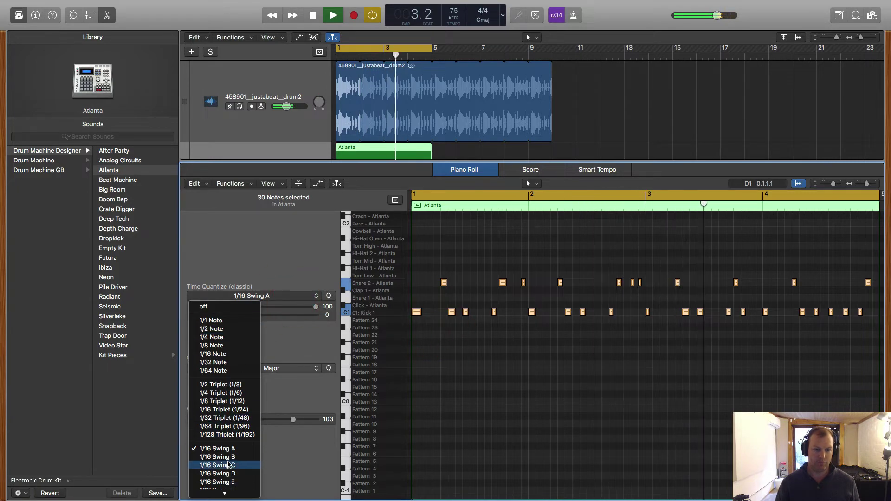
{"action": "left_click", "coordinate": [227, 457]}
{"action": "left_click", "coordinate": [328, 296]}
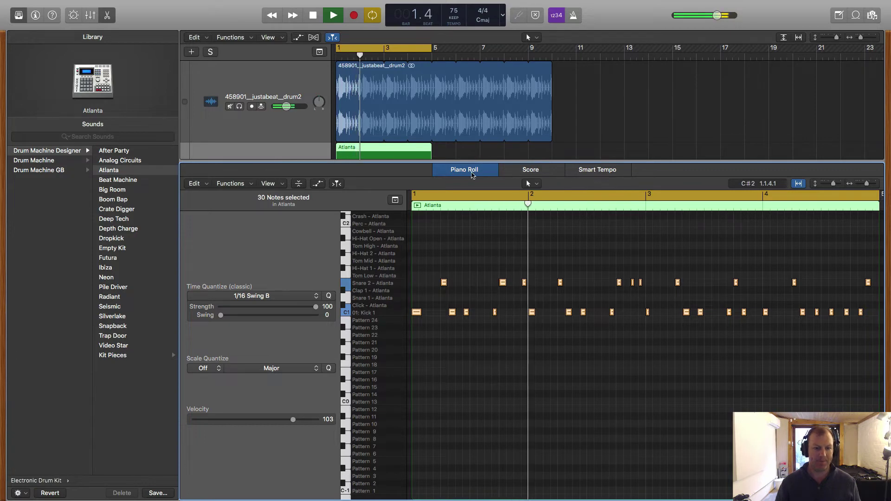
{"action": "key", "text": "space"}
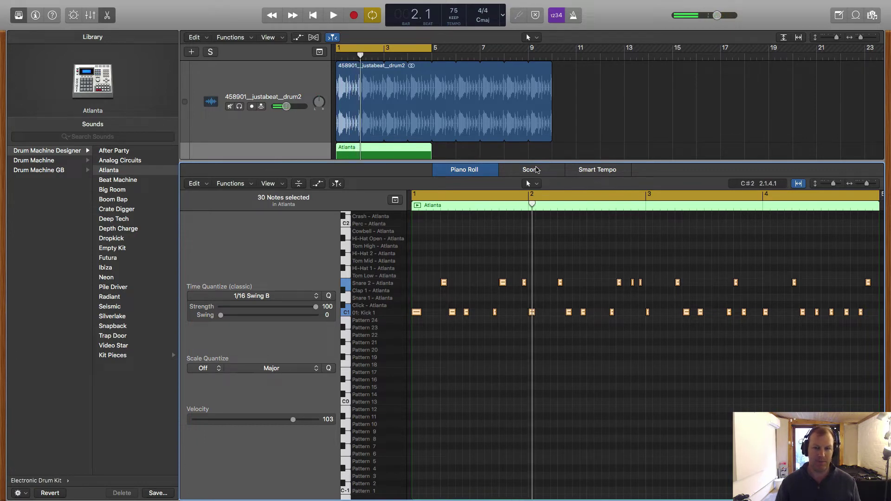
Shrink the Piano Roll and move the Atlanta region to start at bar 5.
{"action": "left_click_drag", "start_coordinate": [536, 170], "coordinate": [537, 382]}
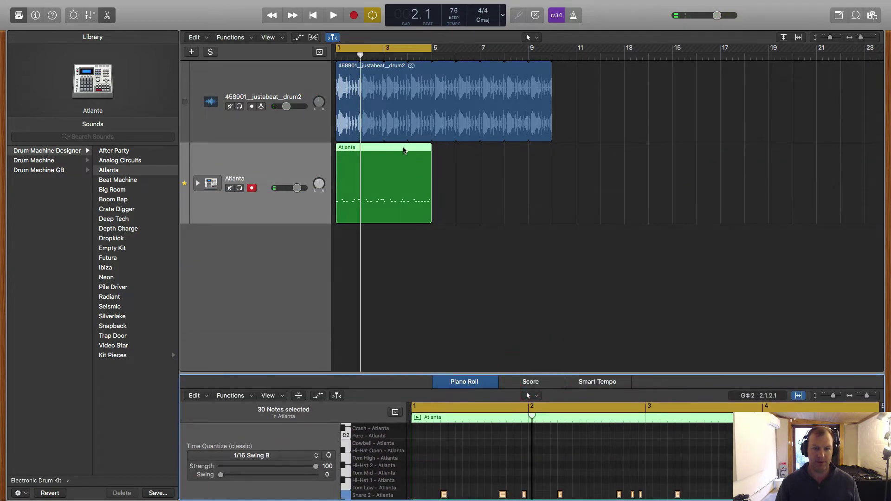
{"action": "left_click_drag", "start_coordinate": [403, 150], "coordinate": [485, 151]}
{"action": "right_click", "coordinate": [299, 260]}
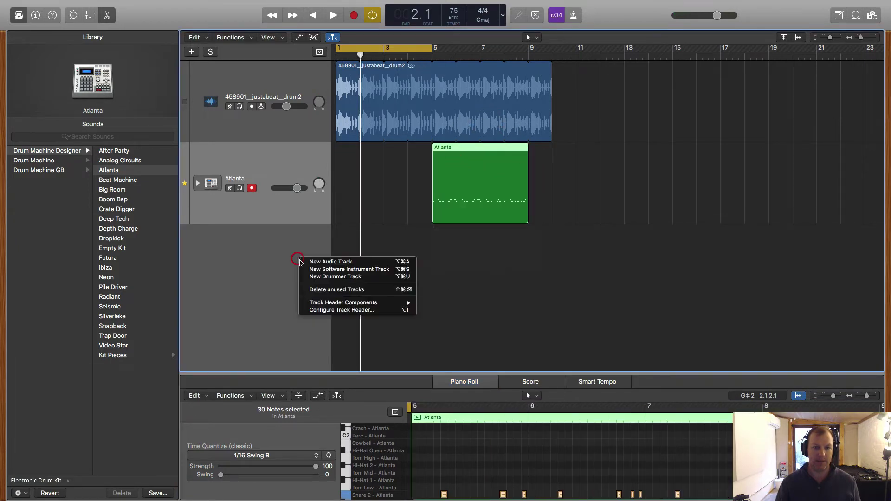
{"action": "left_click", "coordinate": [318, 257]}
{"action": "right_click", "coordinate": [259, 252]}
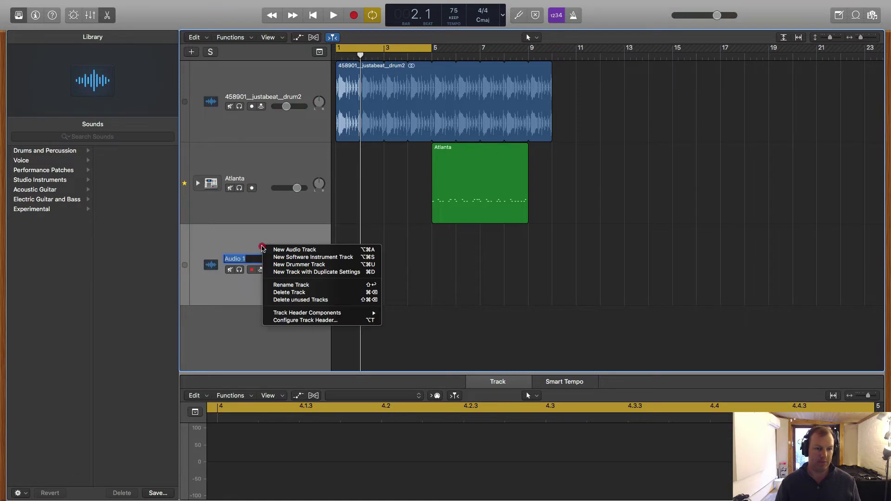
{"action": "left_click", "coordinate": [282, 292]}
{"action": "key", "text": "super+z"}
Add a software instrument track below Atlanta and load the Trap Bass patch from the Synthesizer Bass sounds.
{"action": "right_click", "coordinate": [259, 253]}
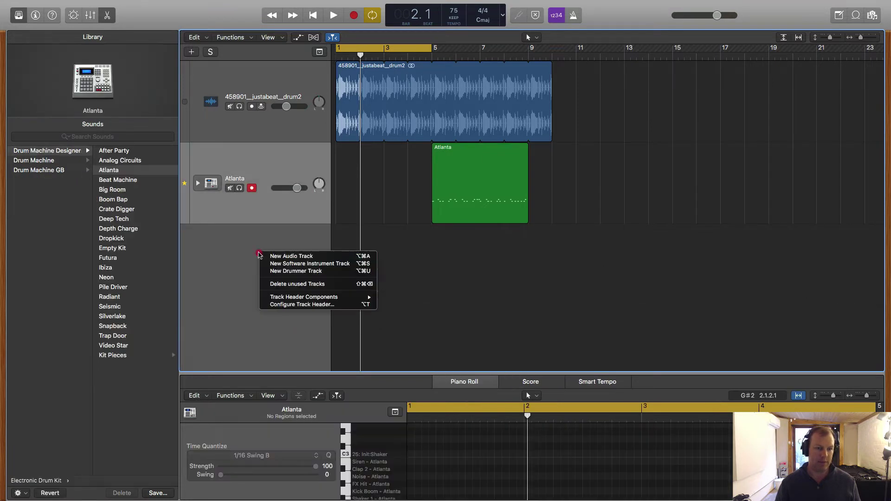
{"action": "left_click", "coordinate": [302, 263]}
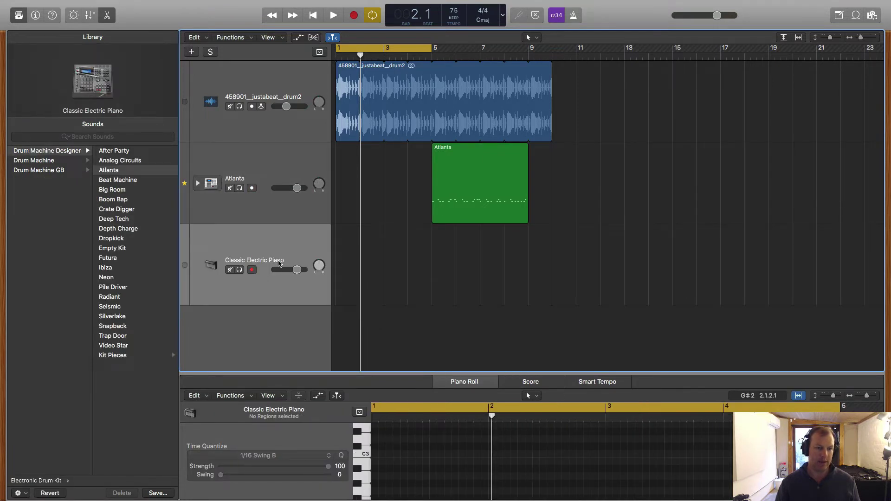
{"action": "left_click", "coordinate": [21, 160]}
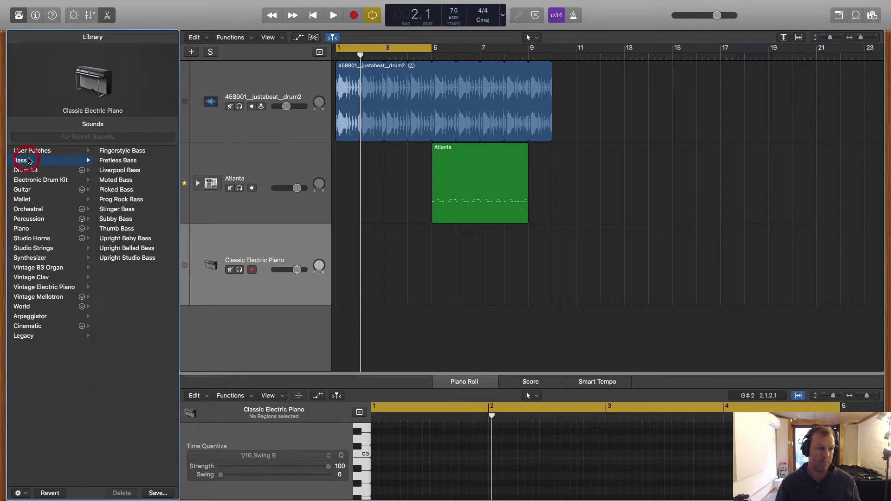
{"action": "left_click", "coordinate": [53, 171]}
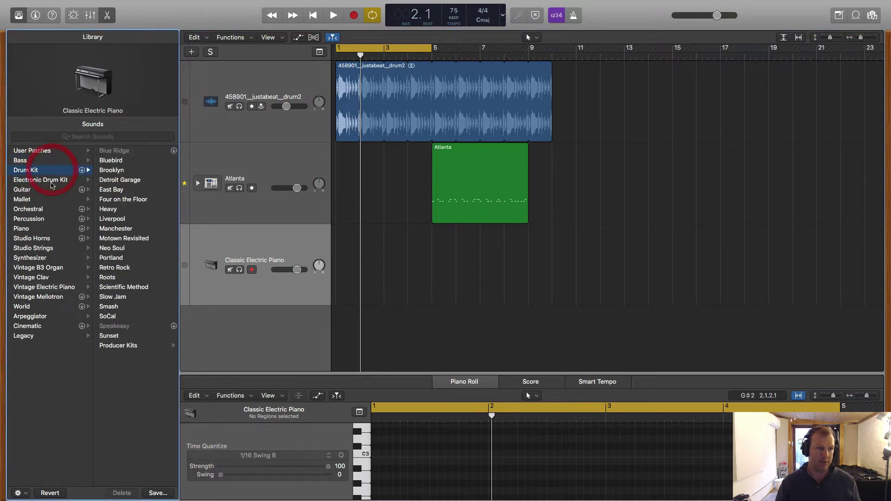
{"action": "left_click", "coordinate": [54, 259]}
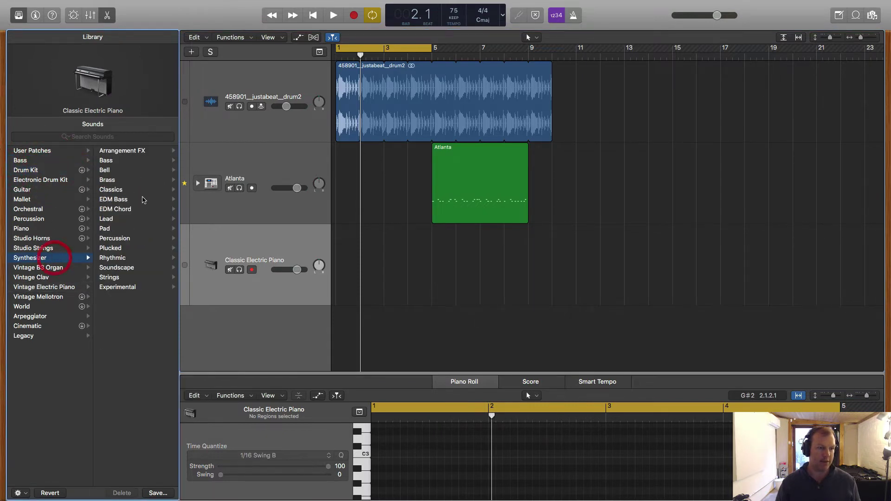
{"action": "left_click", "coordinate": [138, 161]}
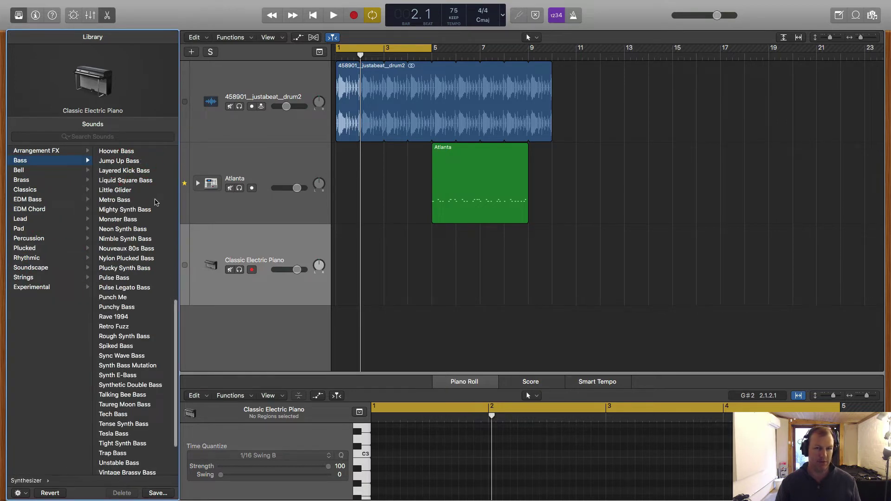
{"action": "scroll", "coordinate": [153, 325], "scroll_direction": "down", "scroll_amount": 3}
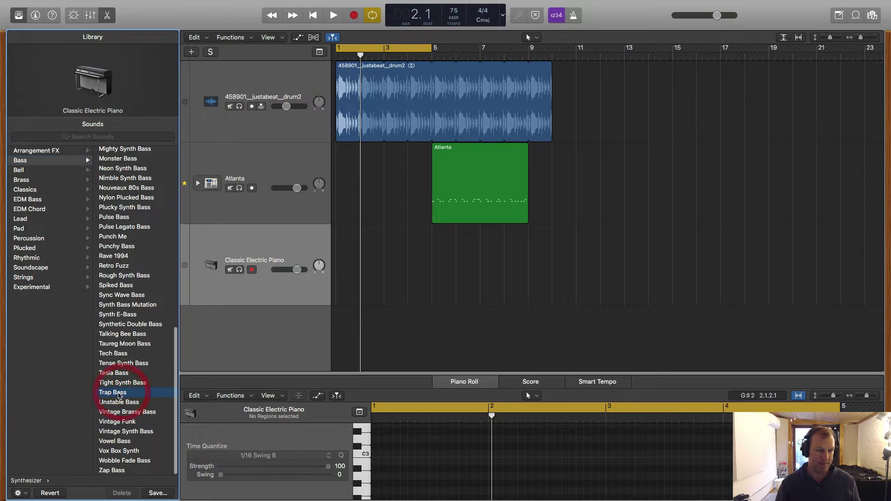
Open Musical Typing for the Trap Bass track and try out several notes in octave C1.
{"action": "key", "text": "a"}
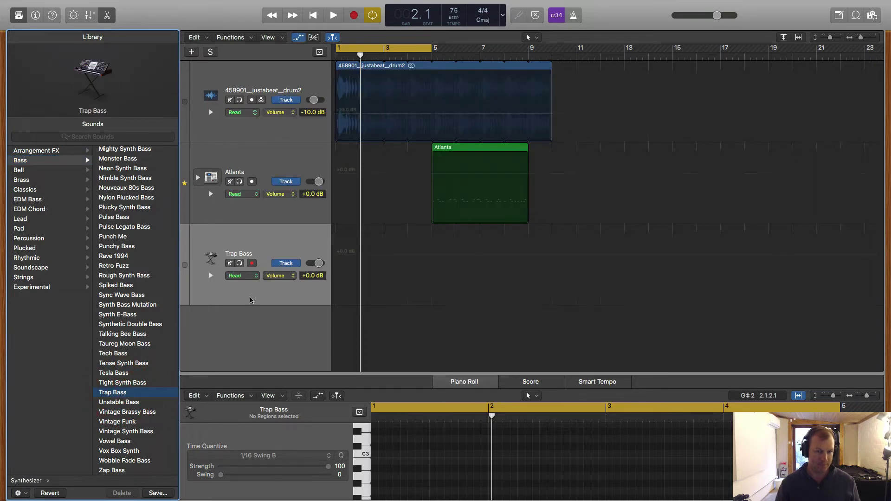
{"action": "key", "text": "a"}
{"action": "left_click", "coordinate": [304, 233]}
{"action": "key", "text": "super+k"}
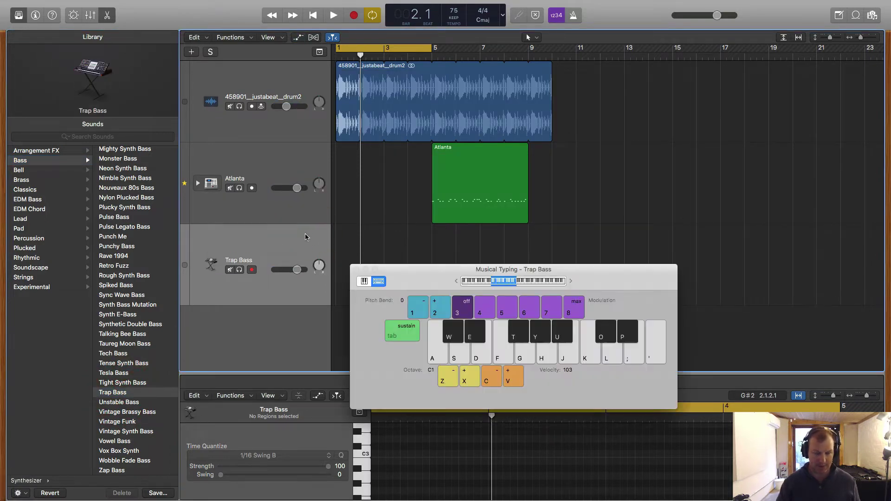
{"action": "key", "text": "s"}
{"action": "key", "text": "d"}
{"action": "key", "text": "s"}
{"action": "key", "text": "g"}
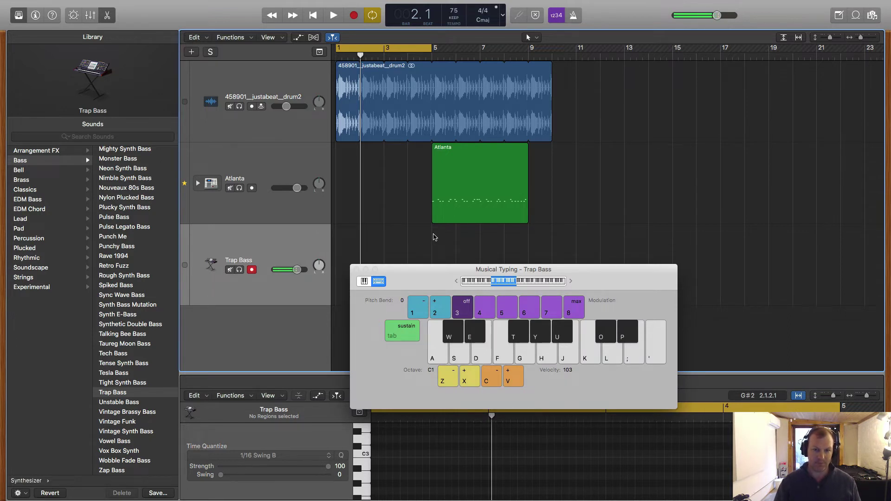
Play the cycle and try out Trap Bass notes over the drum loop, and stop playback.
{"action": "key", "text": "space"}
{"action": "key", "text": "d"}
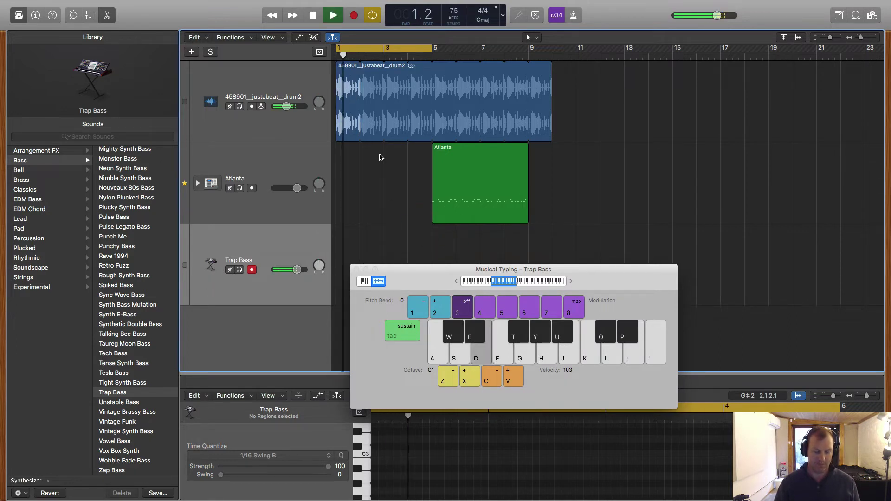
{"action": "key", "text": "h"}
{"action": "key", "text": "j"}
{"action": "key", "text": "k"}
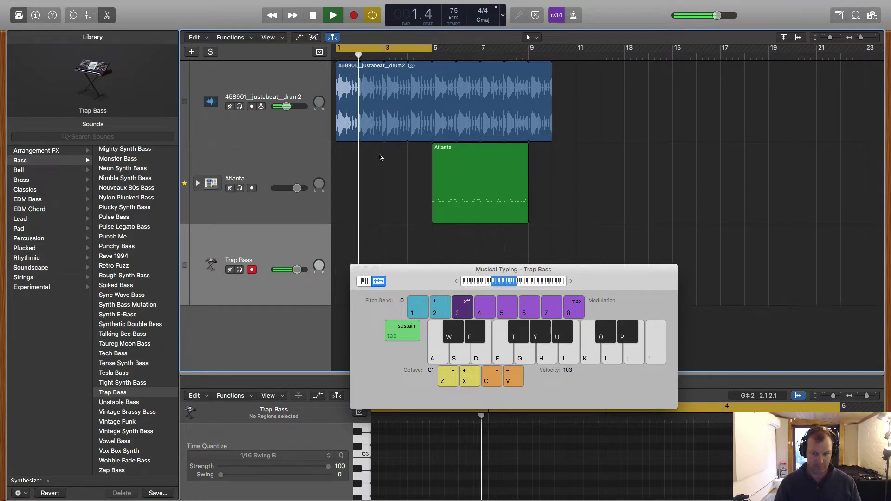
{"action": "key", "text": "w"}
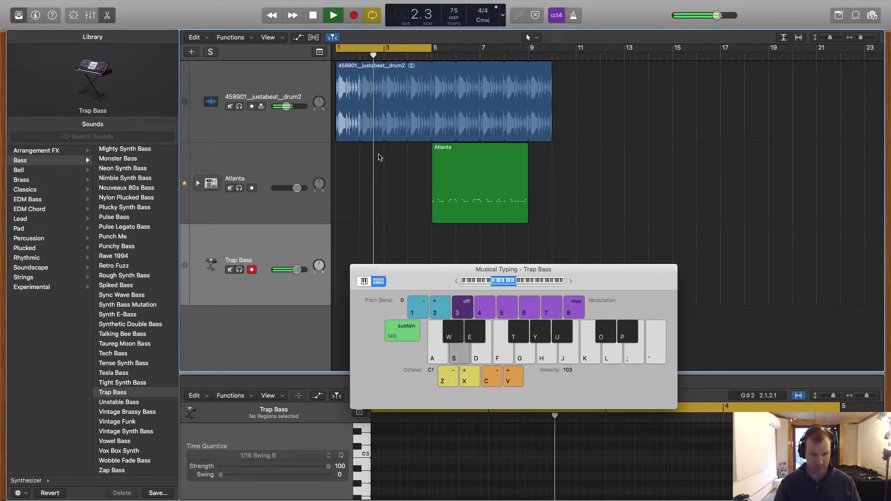
{"action": "key", "text": "space"}
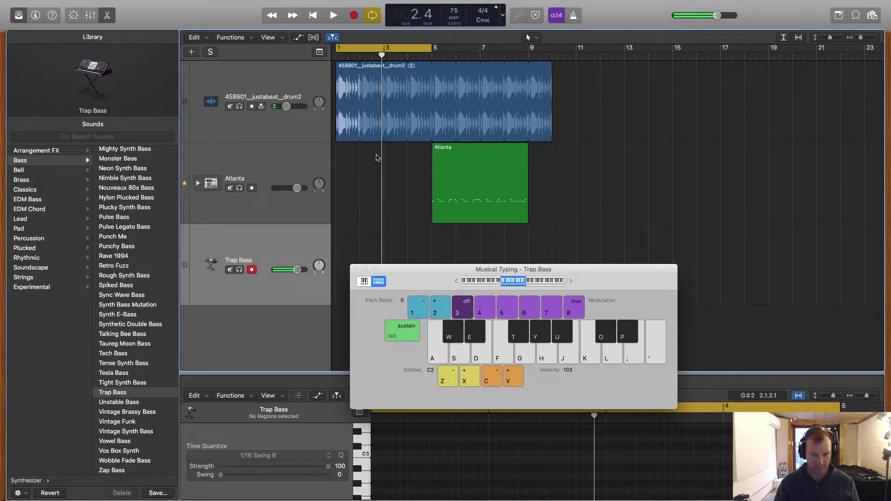
Return Musical Typing to octave C1, rehearse another Trap Bass line over the playing cycle, and stop playback.
{"action": "key", "text": "a"}
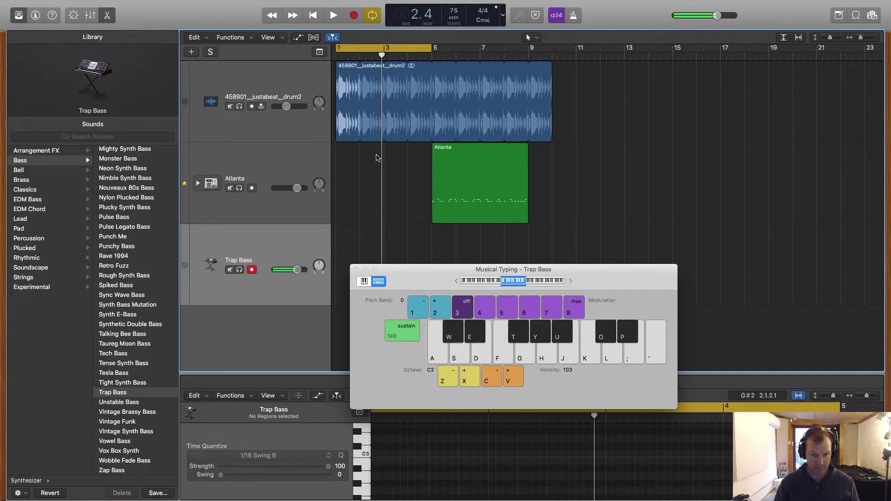
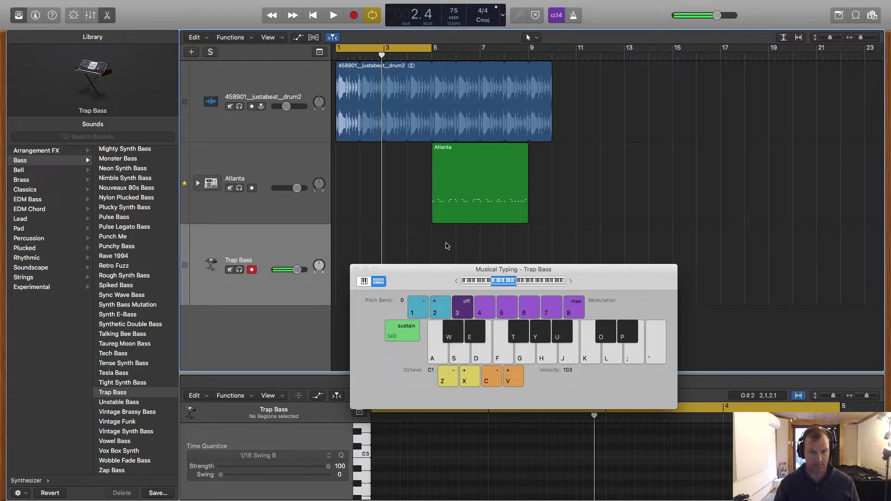
{"action": "key", "text": "space"}
{"action": "key", "text": "s"}
{"action": "key", "text": "g"}
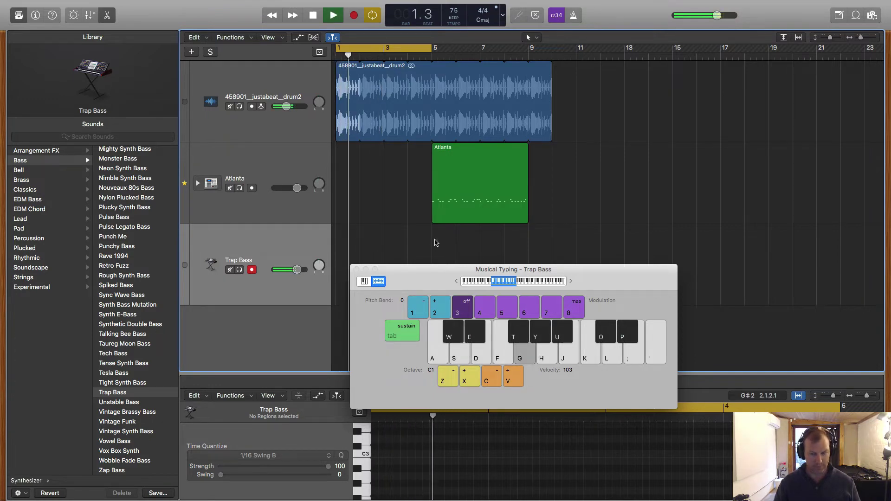
{"action": "key", "text": "y"}
{"action": "key", "text": "s"}
{"action": "key", "text": "space"}
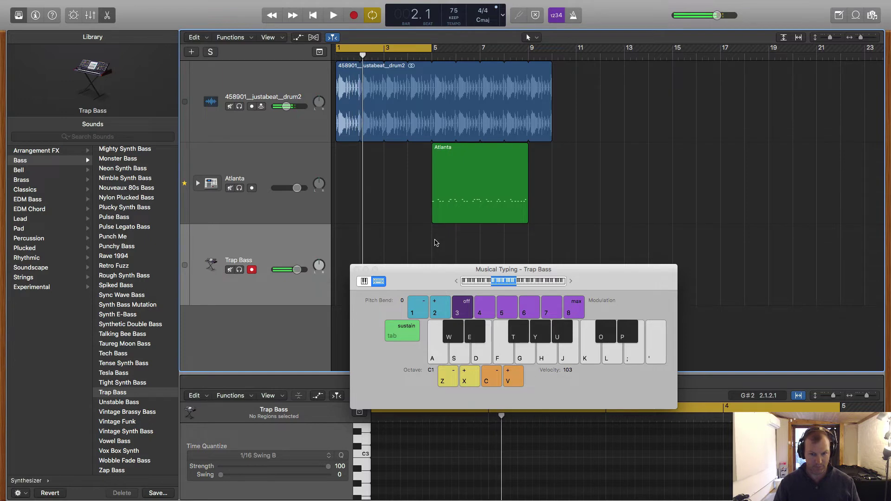
Rehearse more Trap Bass notes in octave C1 while playback is stopped.
{"action": "key", "text": "y"}
{"action": "key", "text": "j"}
{"action": "key", "text": "h"}
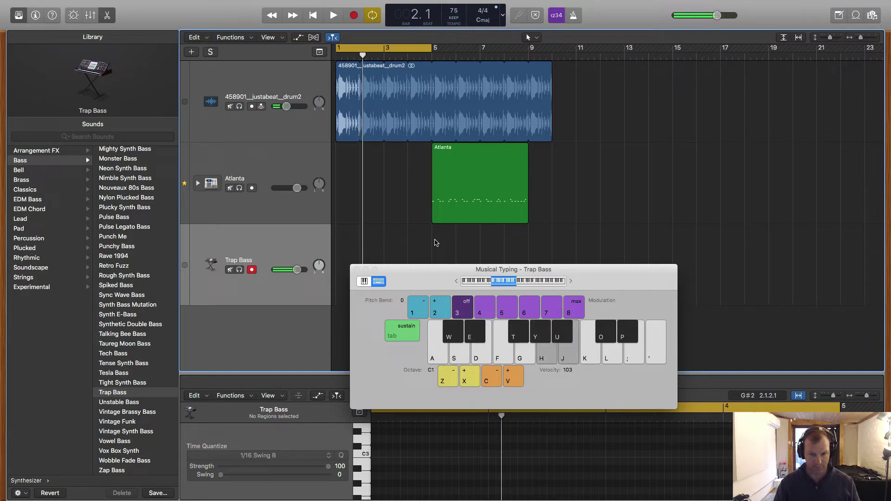
{"action": "key", "text": "y"}
{"action": "key", "text": "s"}
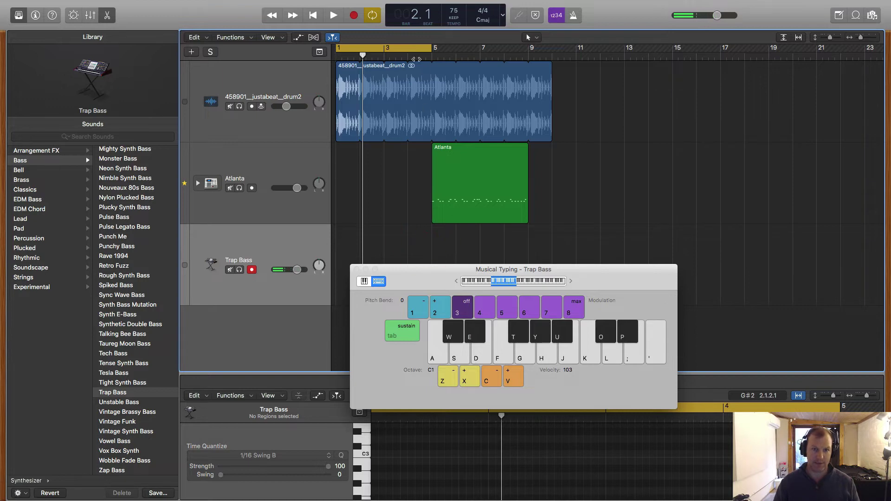
Turn off the cycle and record a Trap Bass line with Musical Typing from bar 4, stopping recording at bar 9.
{"action": "left_click", "coordinate": [375, 20]}
{"action": "left_click", "coordinate": [409, 55]}
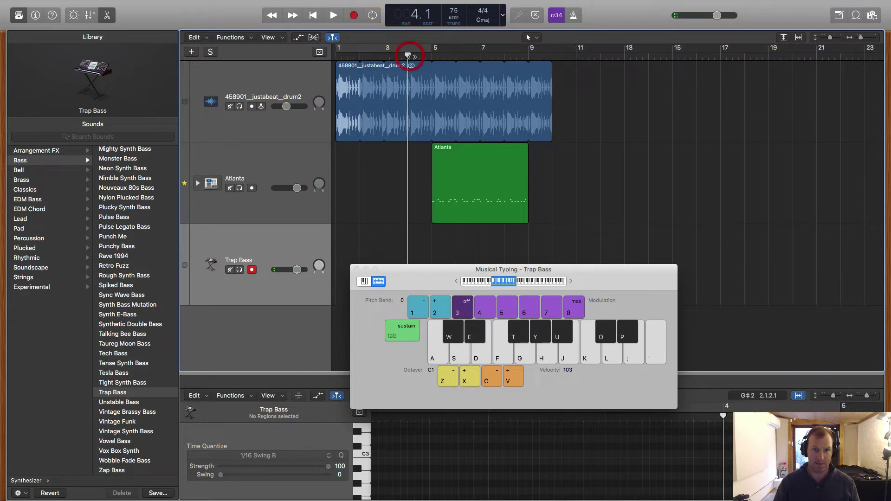
{"action": "key", "text": "r"}
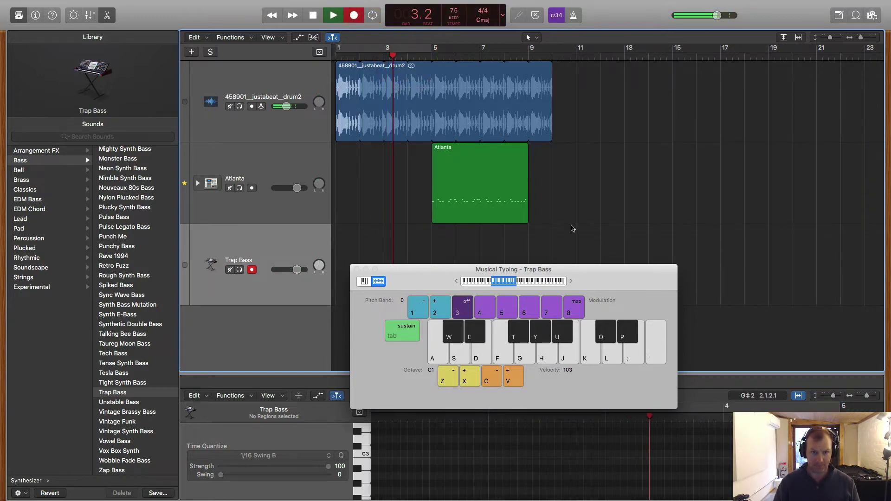
{"action": "key", "text": "y"}
{"action": "key", "text": "h"}
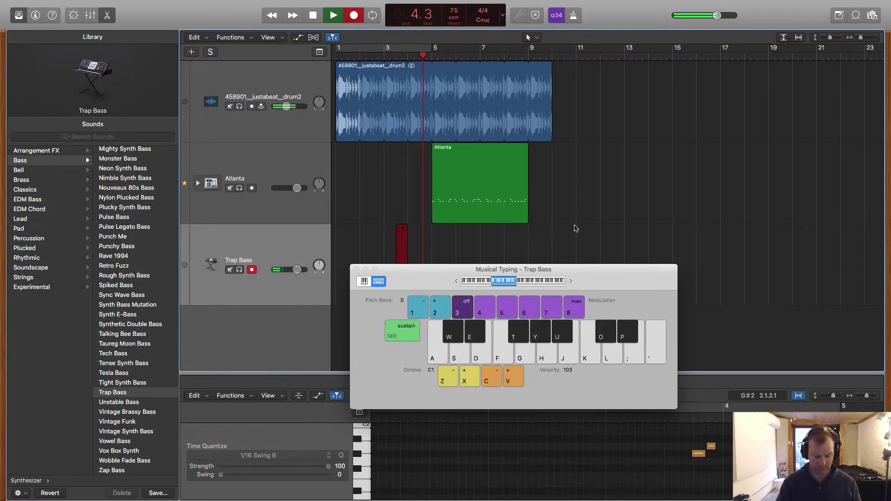
{"action": "key", "text": "s"}
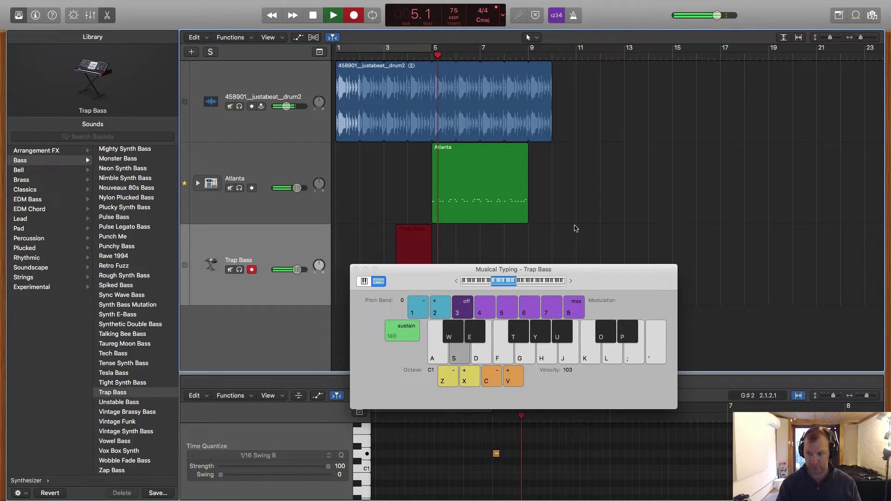
{"action": "key", "text": "s"}
{"action": "key", "text": "y"}
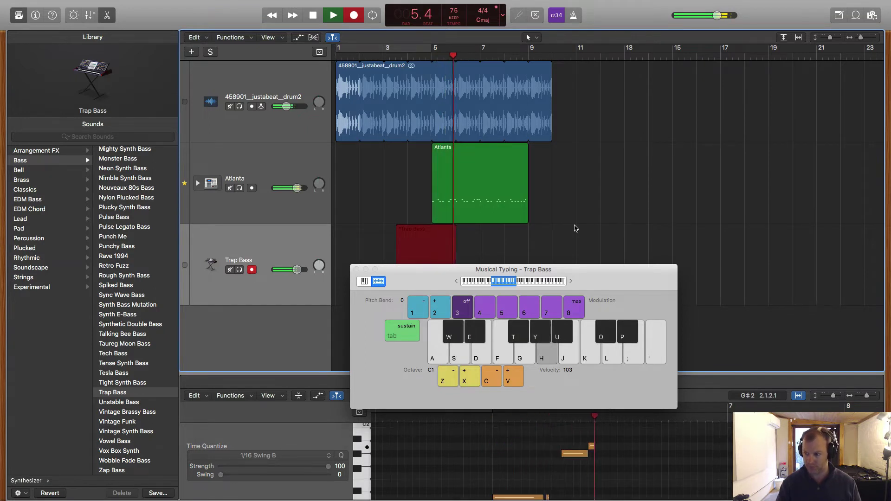
{"action": "key", "text": "s"}
{"action": "key", "text": "s"}
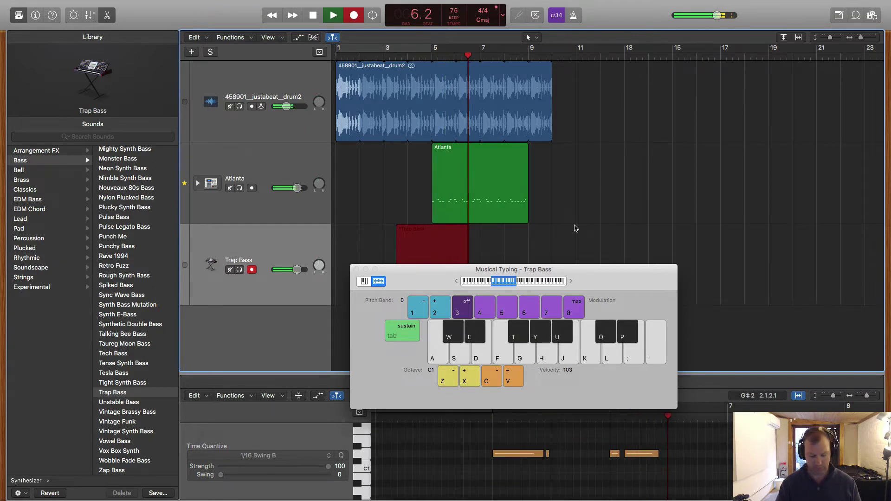
{"action": "key", "text": "f"}
{"action": "key", "text": "s"}
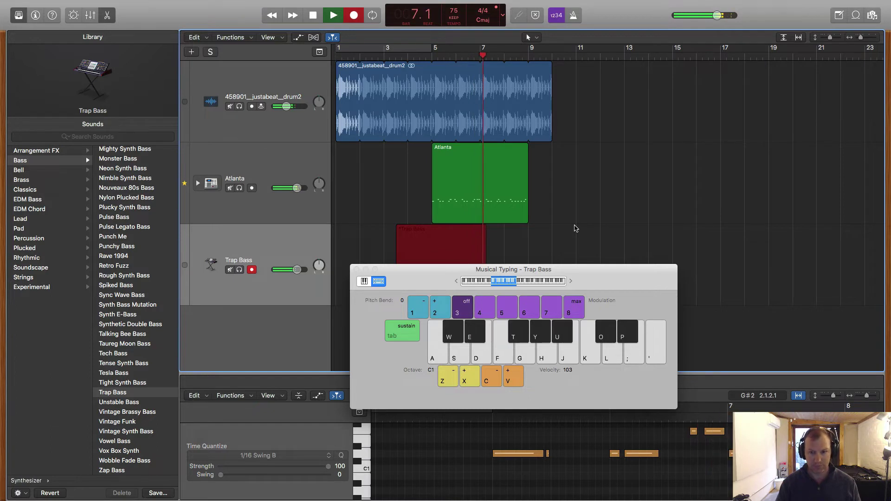
{"action": "key", "text": "y"}
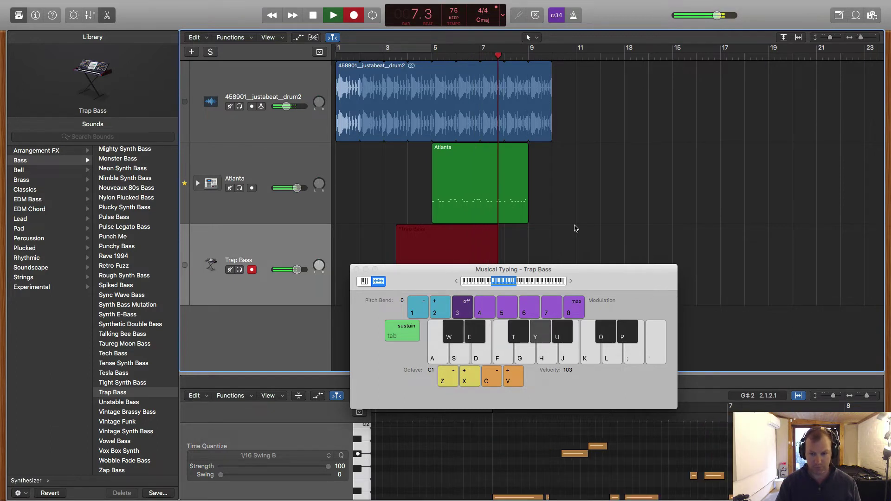
{"action": "key", "text": "h"}
{"action": "key", "text": "s"}
{"action": "key", "text": "s"}
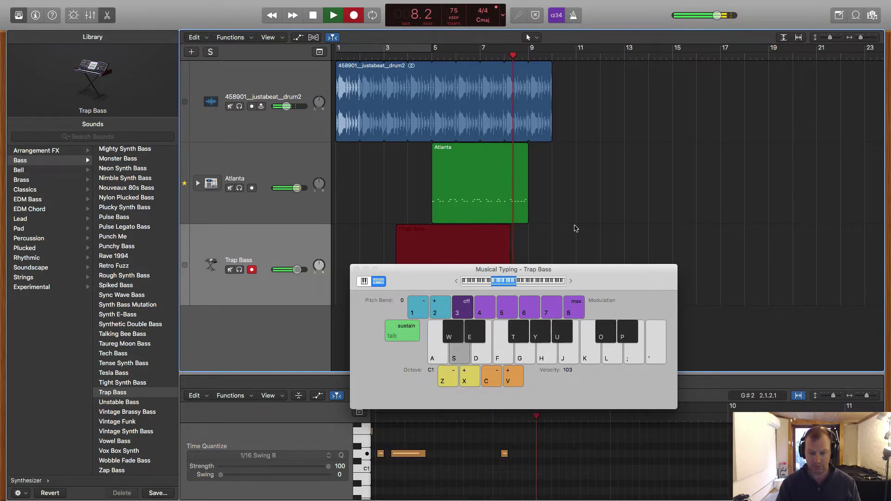
{"action": "key", "text": "s"}
{"action": "key", "text": "s"}
{"action": "key", "text": "f"}
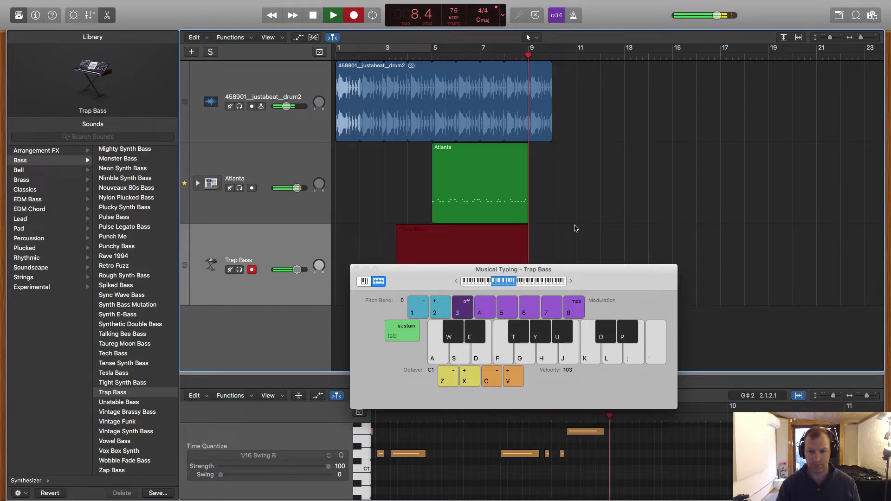
{"action": "key", "text": "space"}
Move Musical Typing clear of the regions, lower the drum loop track's volume to -13.2 dB, and start playback.
{"action": "left_click_drag", "start_coordinate": [438, 274], "coordinate": [640, 188]}
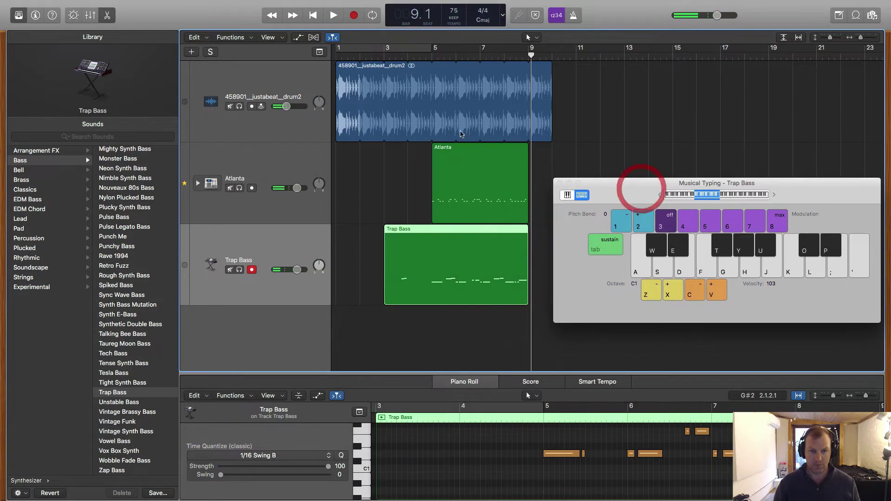
{"action": "left_click_drag", "start_coordinate": [293, 109], "coordinate": [281, 110]}
{"action": "key", "text": "space"}
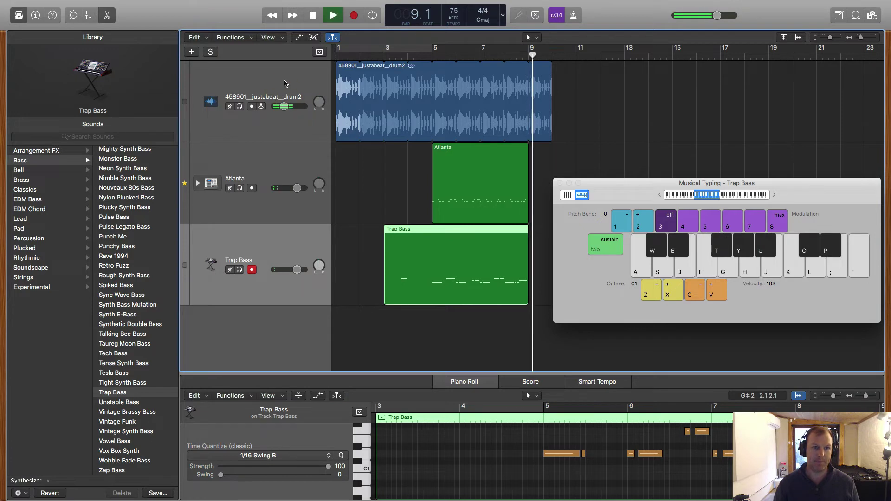
Stop playback, select the drum loop track, and open the Mixer enlarged enough to show the plug-in slots.
{"action": "left_click", "coordinate": [285, 82]}
{"action": "key", "text": "space"}
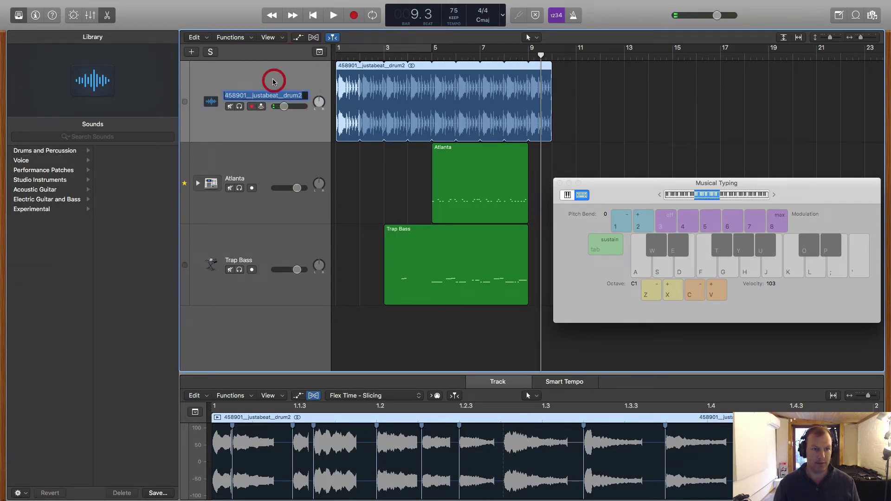
{"action": "left_click", "coordinate": [273, 82]}
{"action": "left_click", "coordinate": [90, 15]}
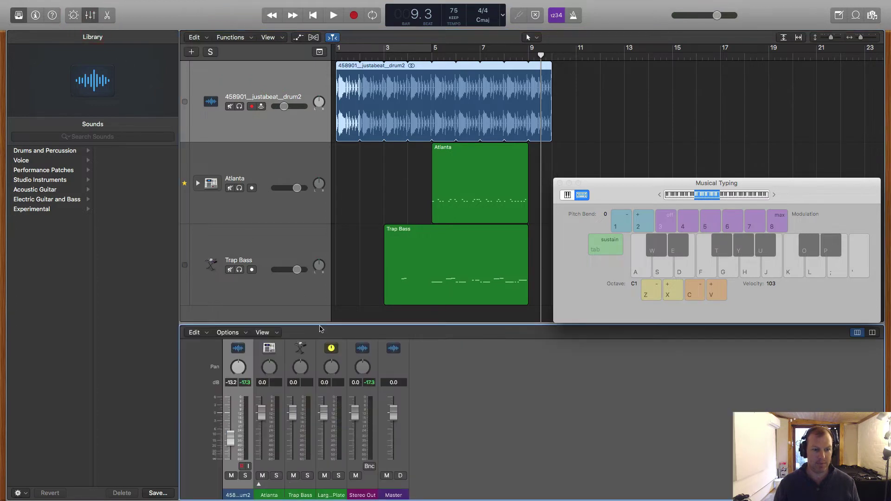
{"action": "left_click_drag", "start_coordinate": [320, 329], "coordinate": [325, 136]}
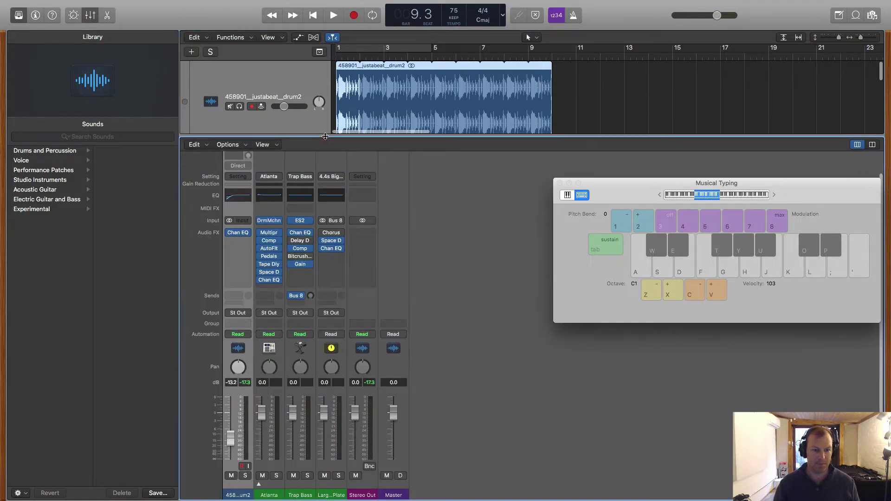
Insert a stereo Delay Designer after the Channel EQ on the drum loop's channel strip.
{"action": "left_click", "coordinate": [239, 242]}
{"action": "mouse_move", "coordinate": [269, 336]}
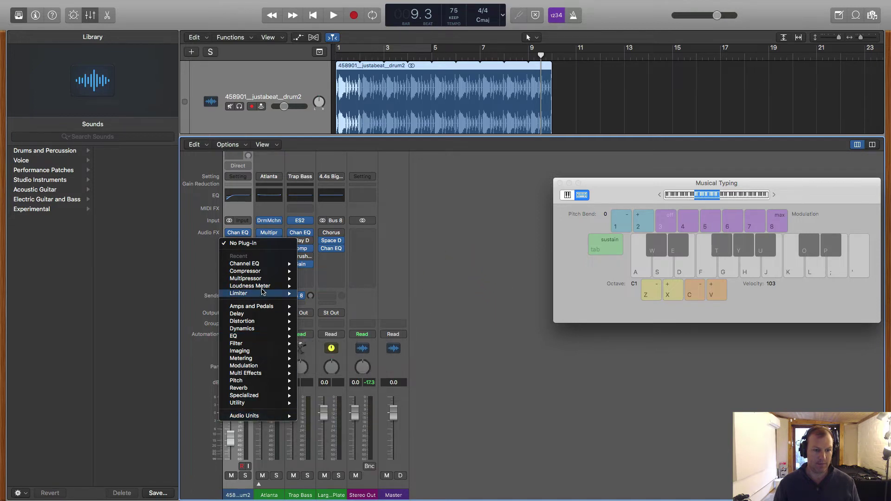
{"action": "mouse_move", "coordinate": [256, 317]}
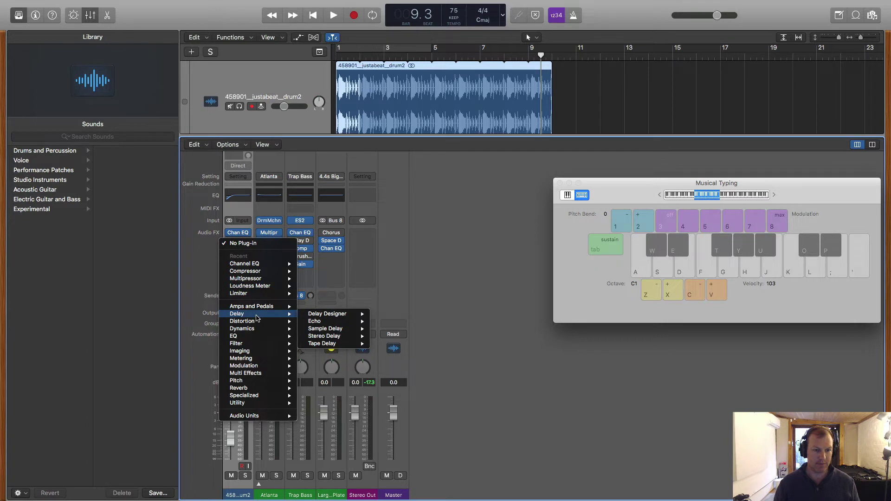
{"action": "mouse_move", "coordinate": [352, 318]}
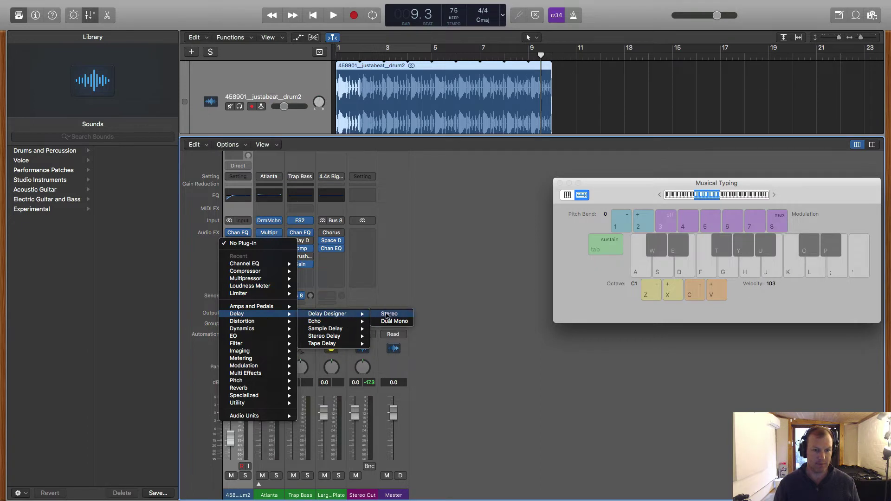
{"action": "left_click", "coordinate": [390, 314]}
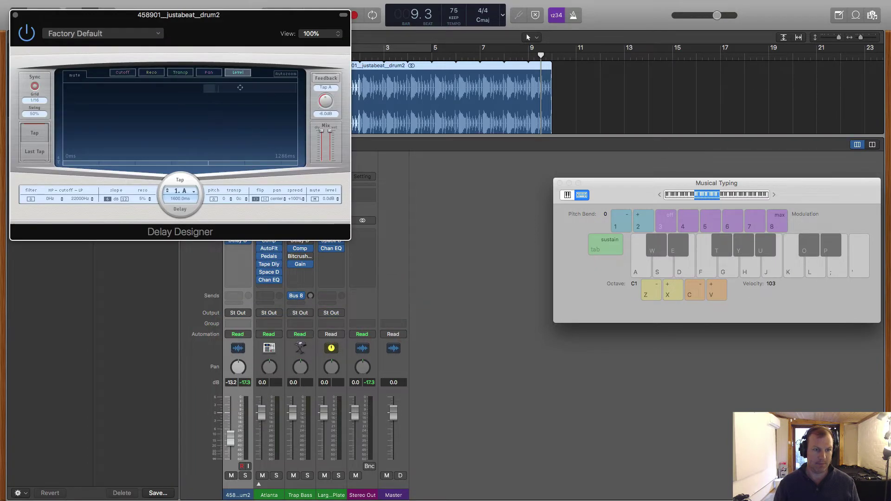
Load the 1\4 Filter Pan preset from 03 Simple Filtered in Delay Designer.
{"action": "left_click", "coordinate": [104, 35]}
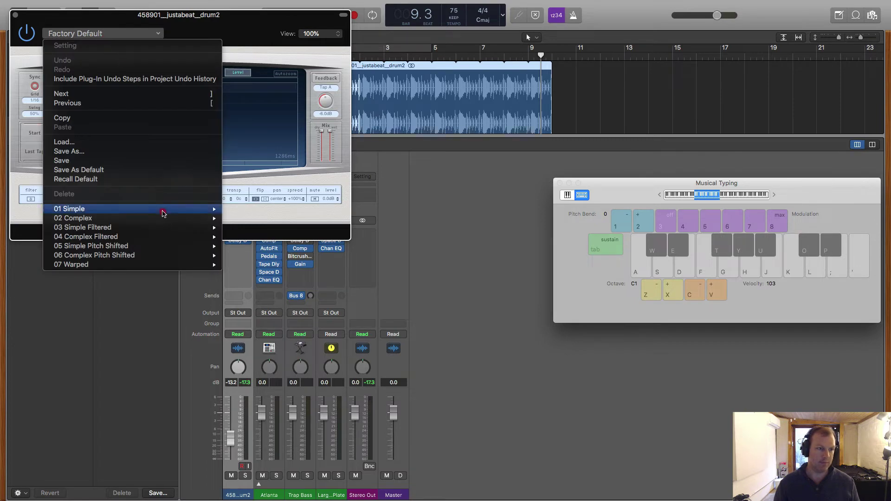
{"action": "mouse_move", "coordinate": [195, 228]}
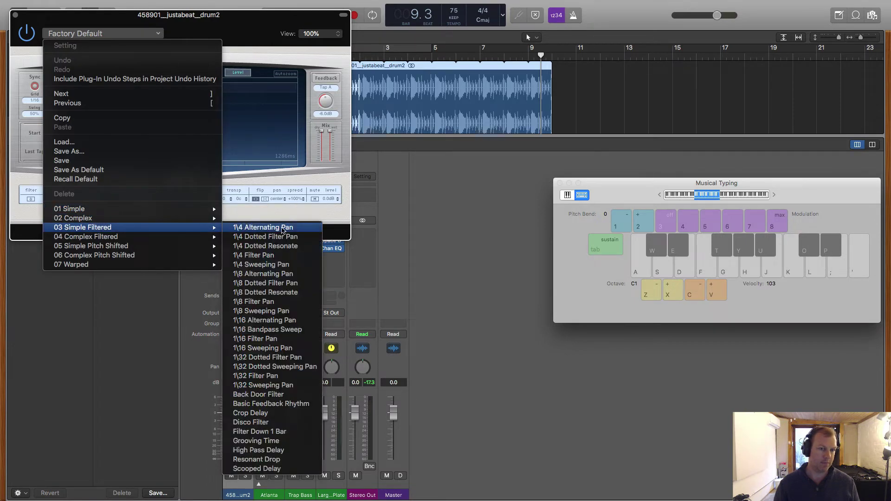
{"action": "left_click", "coordinate": [288, 258]}
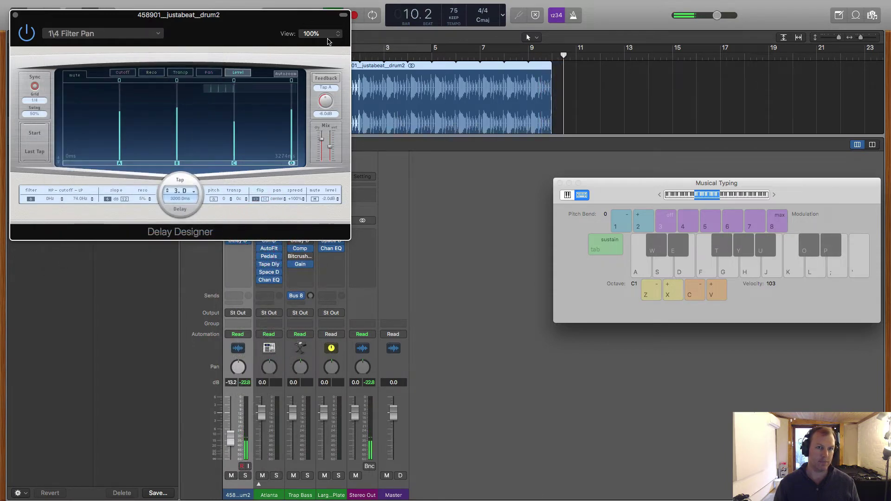
Play from the start, raise Delay Designer's dry level, set its wet level to -40.0 dB, and close the plug-in window.
{"action": "left_click_drag", "start_coordinate": [303, 15], "coordinate": [443, 118]}
{"action": "key", "text": "space"}
{"action": "left_click", "coordinate": [338, 56]}
{"action": "key", "text": "space"}
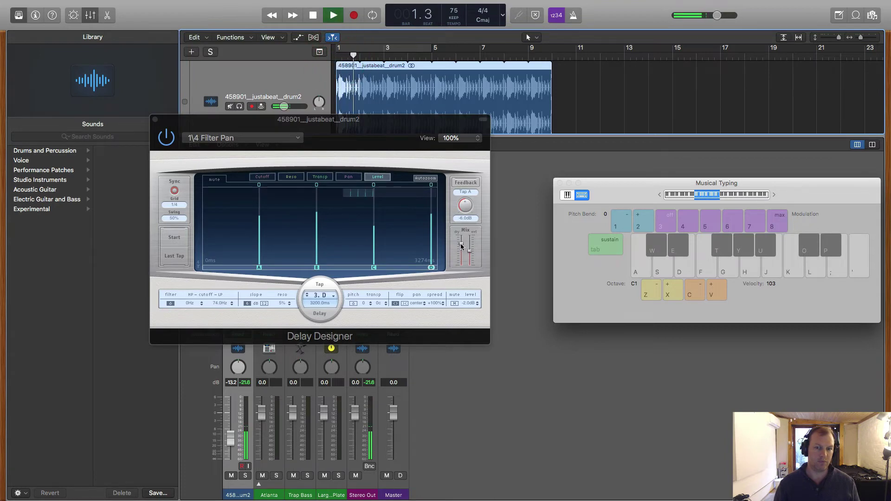
{"action": "left_click_drag", "start_coordinate": [463, 245], "coordinate": [467, 265]}
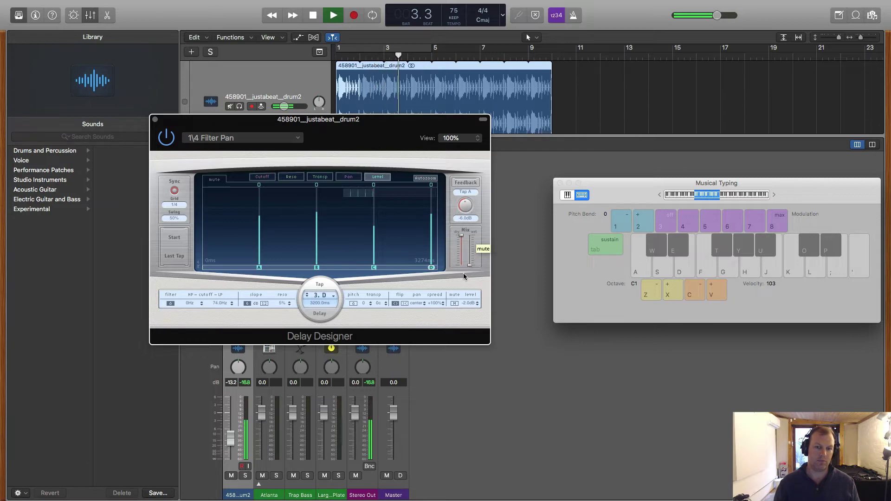
{"action": "left_click_drag", "start_coordinate": [469, 266], "coordinate": [469, 263]}
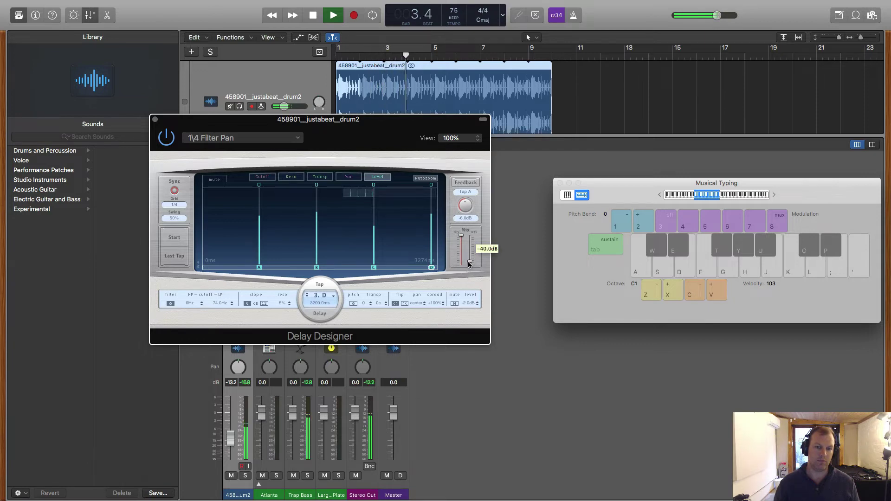
{"action": "left_click", "coordinate": [155, 120]}
Shrink the Mixer, trim the Trap Bass region to start at bar 5, and move Musical Typing farther aside.
{"action": "left_click_drag", "start_coordinate": [422, 136], "coordinate": [419, 347]}
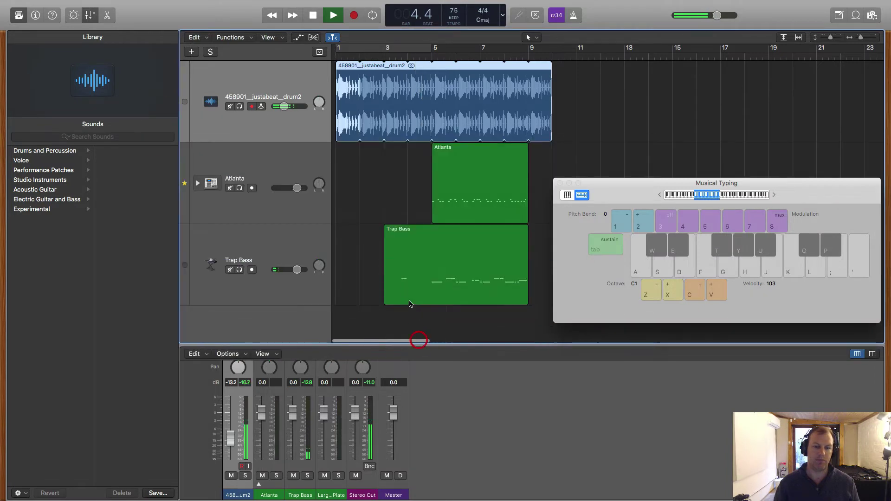
{"action": "left_click_drag", "start_coordinate": [385, 290], "coordinate": [432, 288]}
{"action": "left_click_drag", "start_coordinate": [635, 186], "coordinate": [684, 136]}
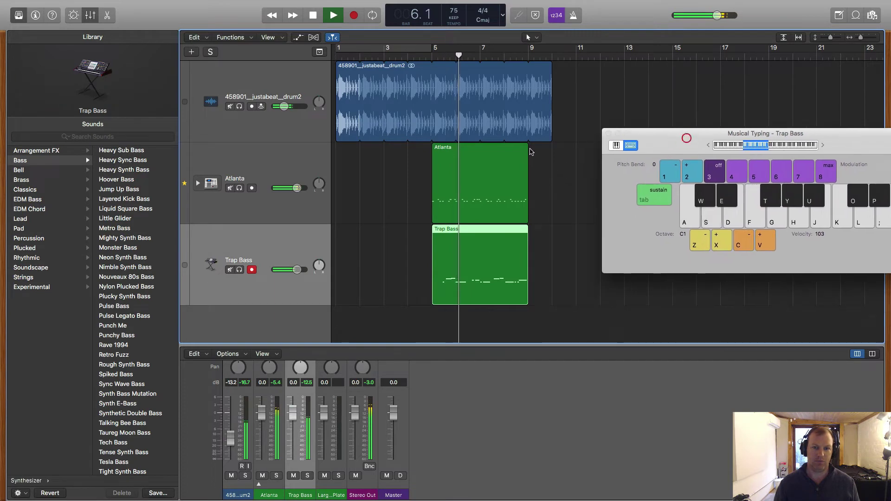
Select the Atlanta track, open its region in the Piano Roll, and stop playback.
{"action": "left_click", "coordinate": [281, 157]}
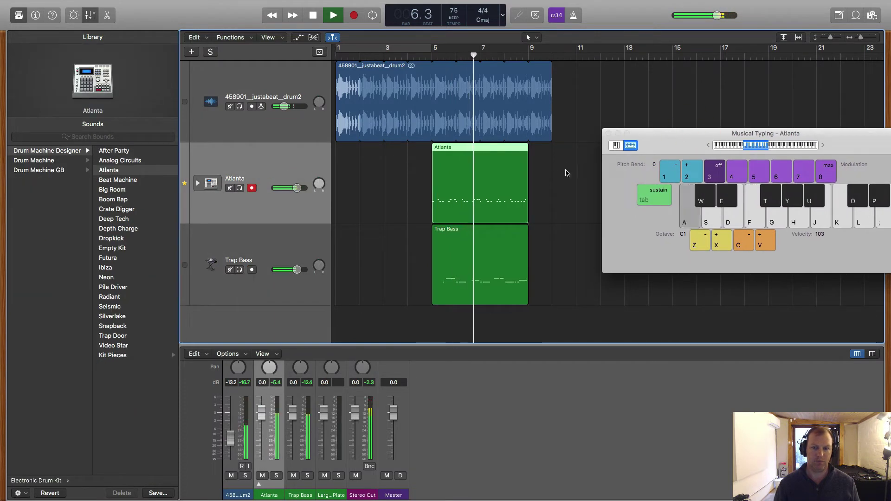
{"action": "double_click", "coordinate": [480, 149]}
{"action": "key", "text": "space"}
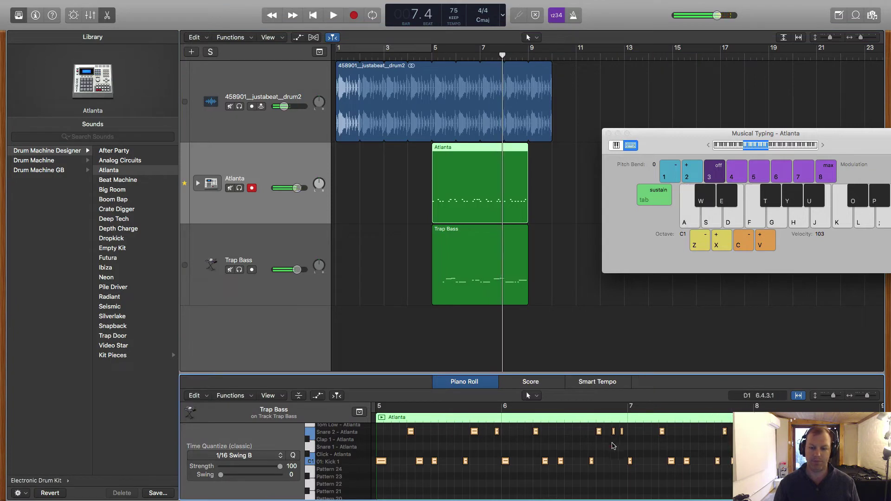
Audition the Snare 2 hits before bar 7, delete the last one in that group, and play the beat back.
{"action": "left_click", "coordinate": [614, 432]}
{"action": "left_click", "coordinate": [582, 409]}
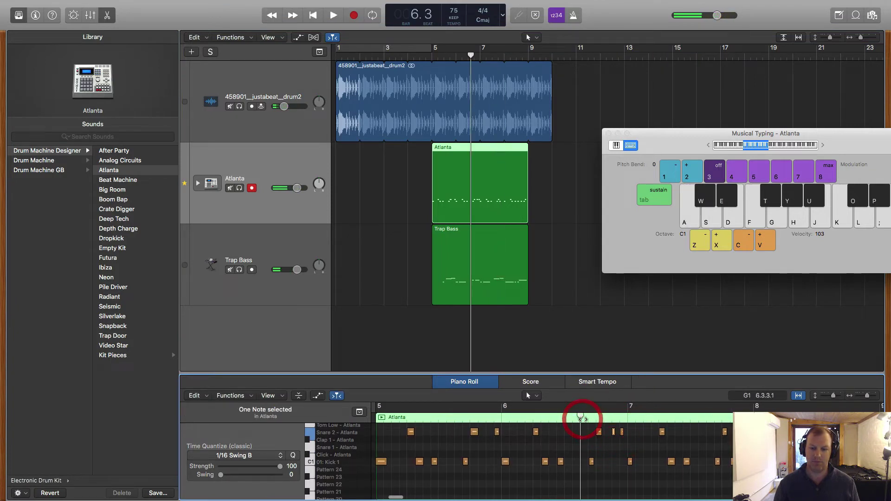
{"action": "key", "text": "space"}
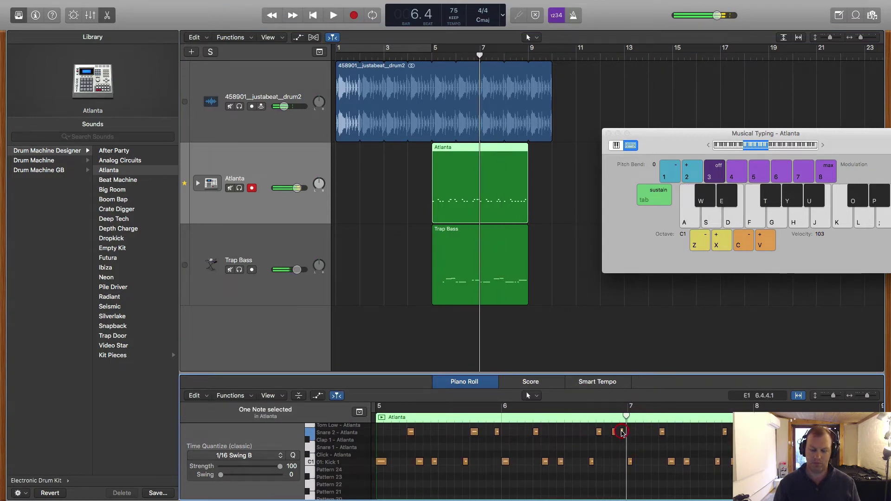
{"action": "key", "text": "space"}
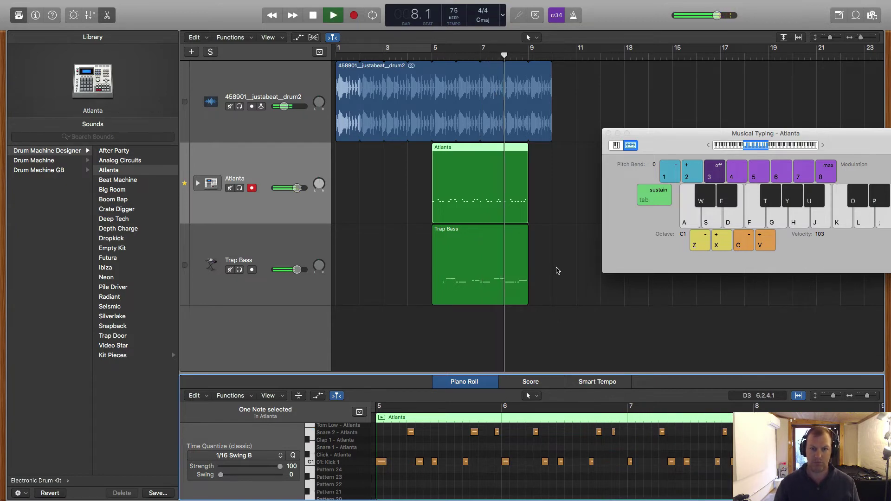
{"action": "key", "text": "space"}
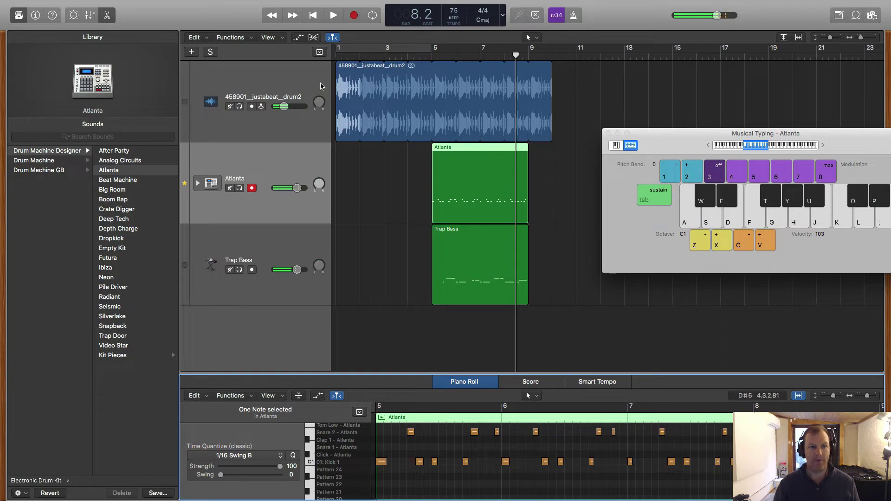
Select the 458901__justabeat__drum2 track and insert a Stereo Spread plug-in on its channel in the enlarged Mixer.
{"action": "left_click", "coordinate": [295, 73]}
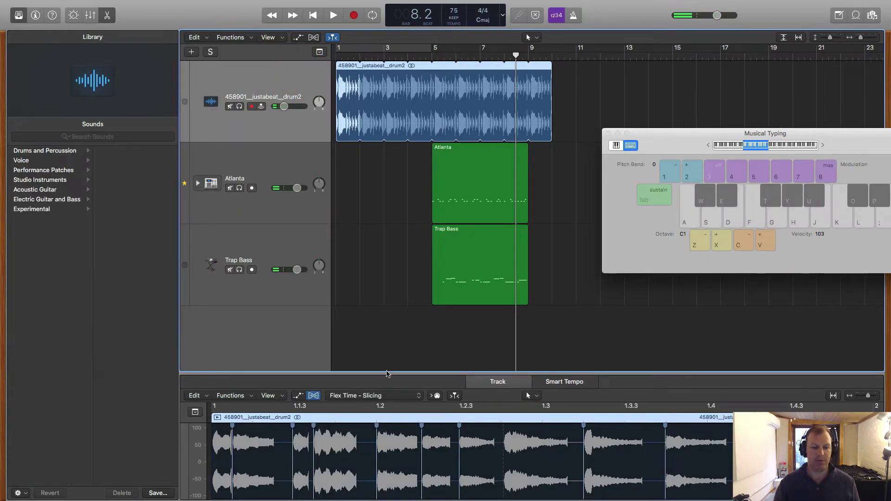
{"action": "left_click", "coordinate": [386, 373]}
{"action": "left_click", "coordinate": [241, 80]}
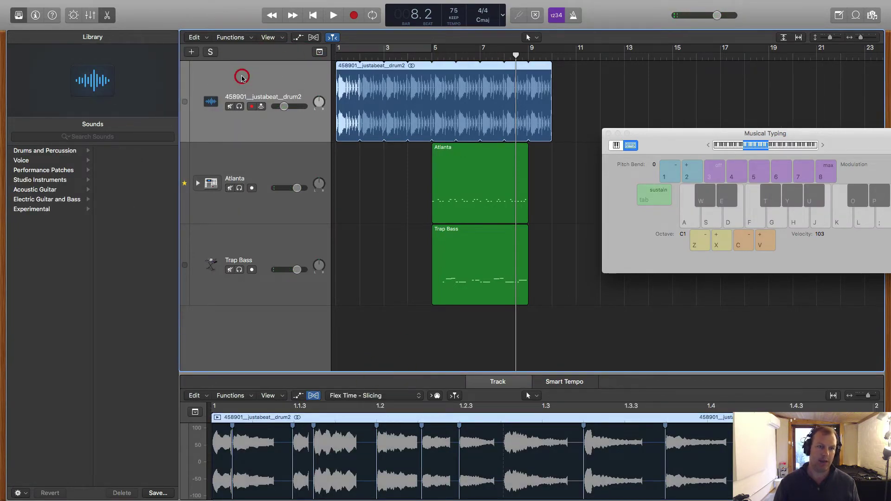
{"action": "left_click", "coordinate": [89, 15]}
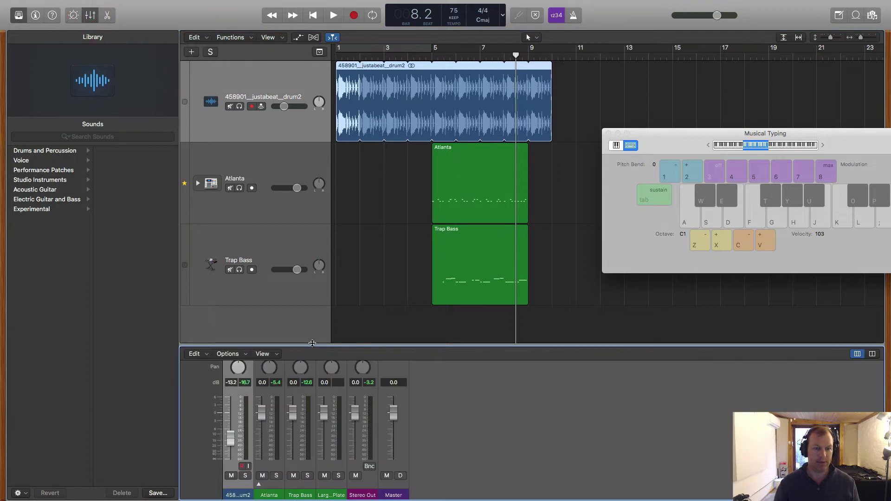
{"action": "left_click_drag", "start_coordinate": [312, 343], "coordinate": [328, 112]}
{"action": "left_click", "coordinate": [242, 248]}
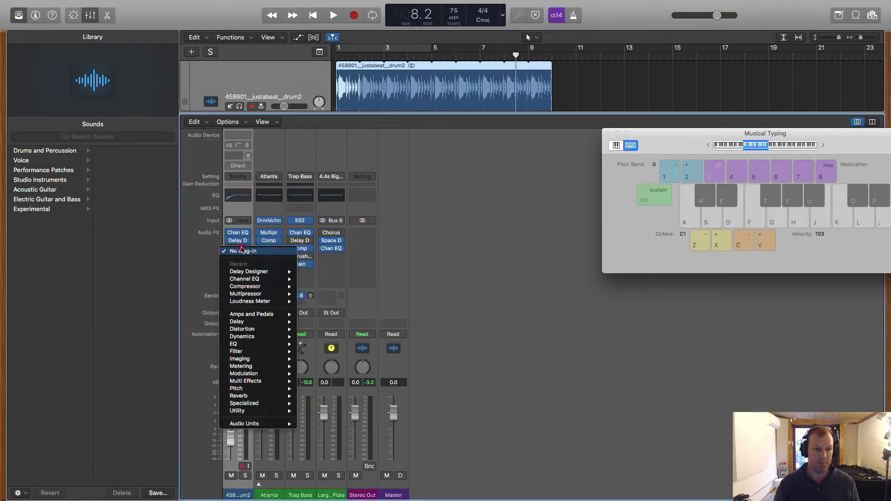
{"action": "mouse_move", "coordinate": [276, 352]}
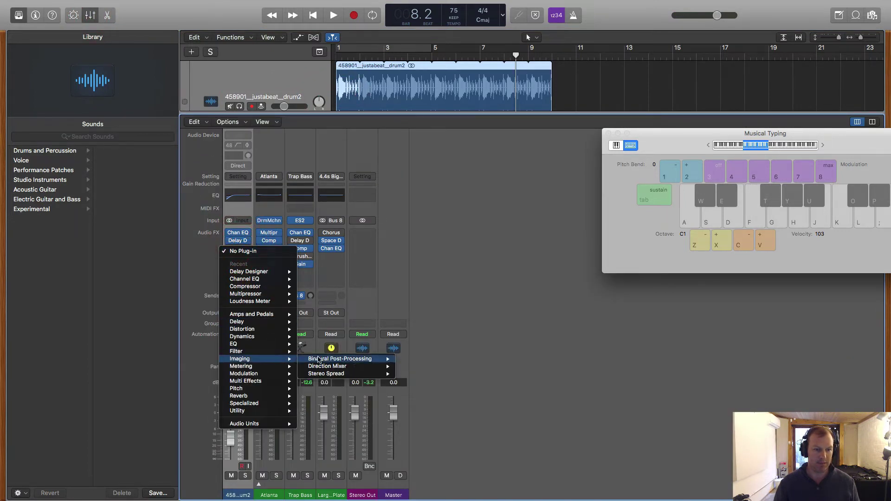
{"action": "mouse_move", "coordinate": [373, 376]}
{"action": "left_click", "coordinate": [415, 374]}
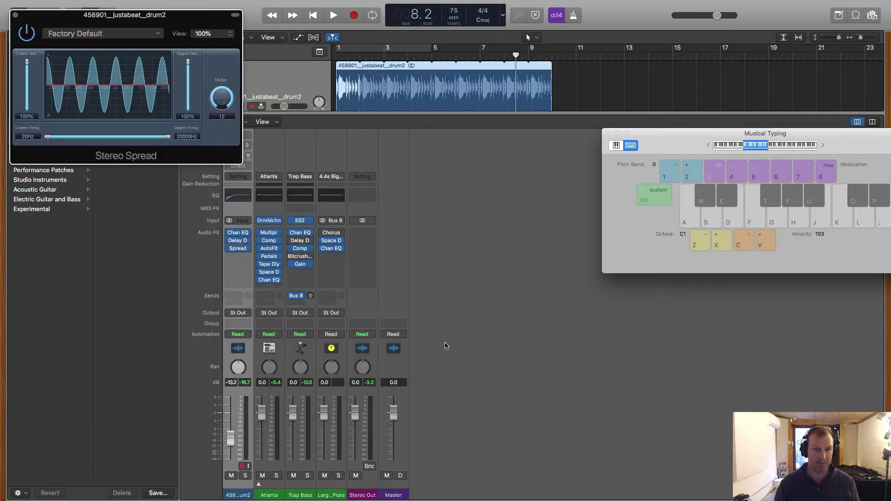
Load the Light LF & HF Spread preset in Stereo Spread and play the beat briefly.
{"action": "left_click", "coordinate": [140, 33]}
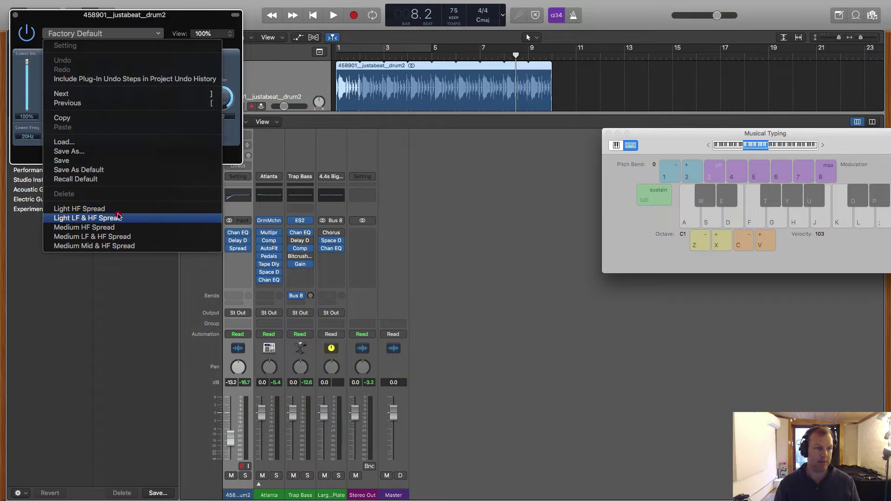
{"action": "left_click", "coordinate": [80, 218]}
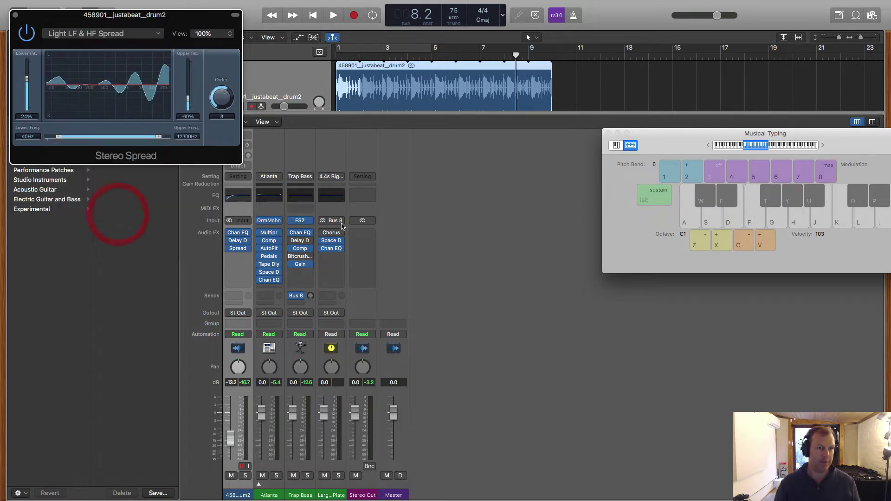
{"action": "key", "text": "space"}
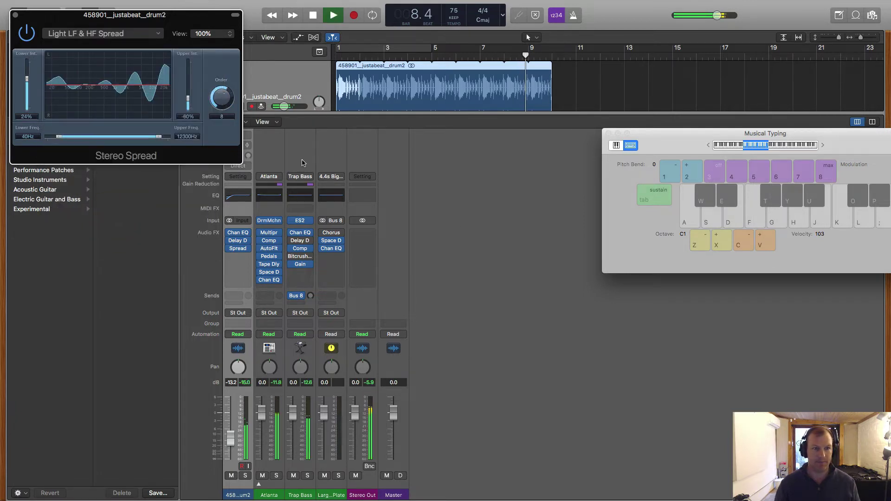
{"action": "key", "text": "space"}
Load the Light HF Spread preset in Stereo Spread, play from bar 2, and close the plug-in window.
{"action": "left_click", "coordinate": [102, 33]}
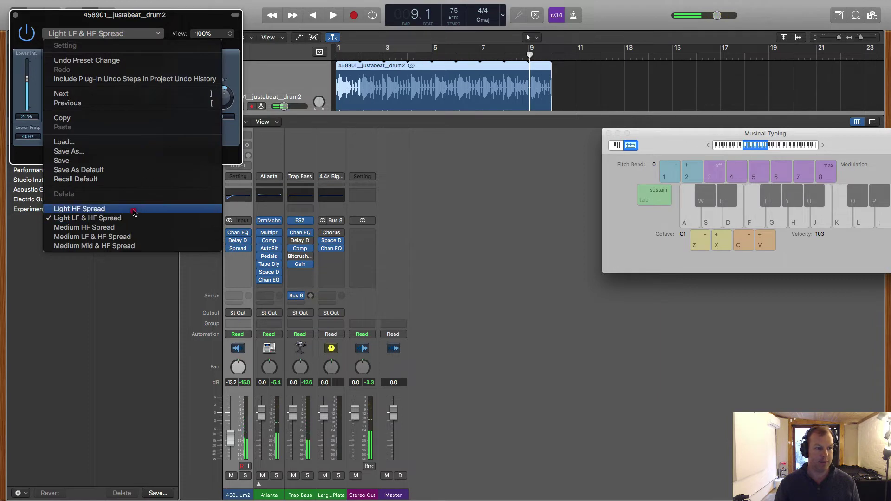
{"action": "left_click", "coordinate": [134, 213]}
{"action": "double_click", "coordinate": [362, 57]}
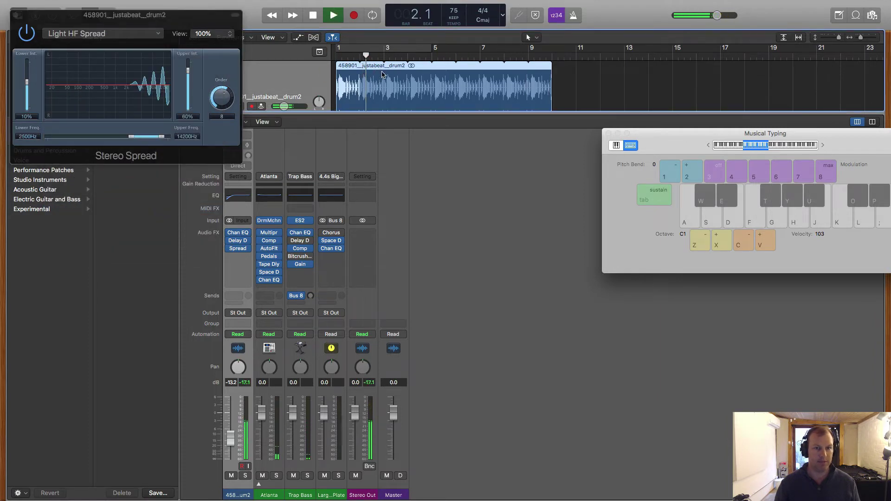
{"action": "left_click", "coordinate": [18, 16]}
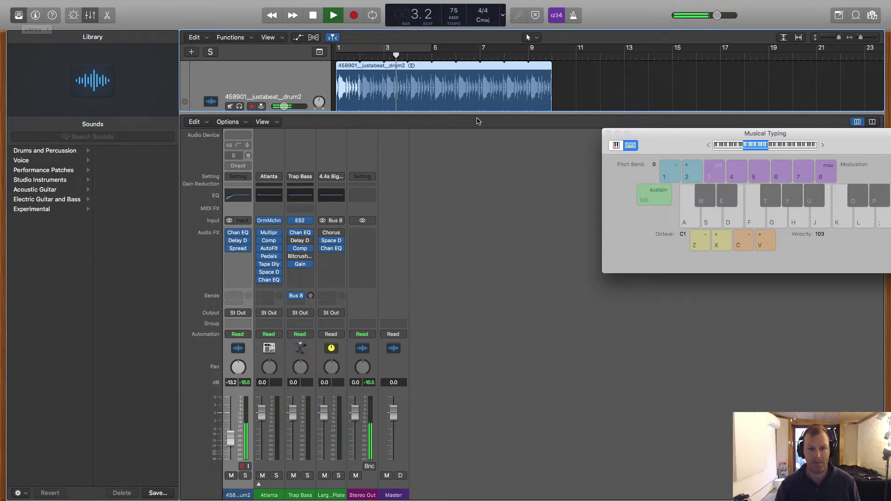
Shrink the Mixer, stop playback, and extend the start of the Trap Bass region back to about bar 4.5.
{"action": "left_click_drag", "start_coordinate": [478, 112], "coordinate": [488, 273]}
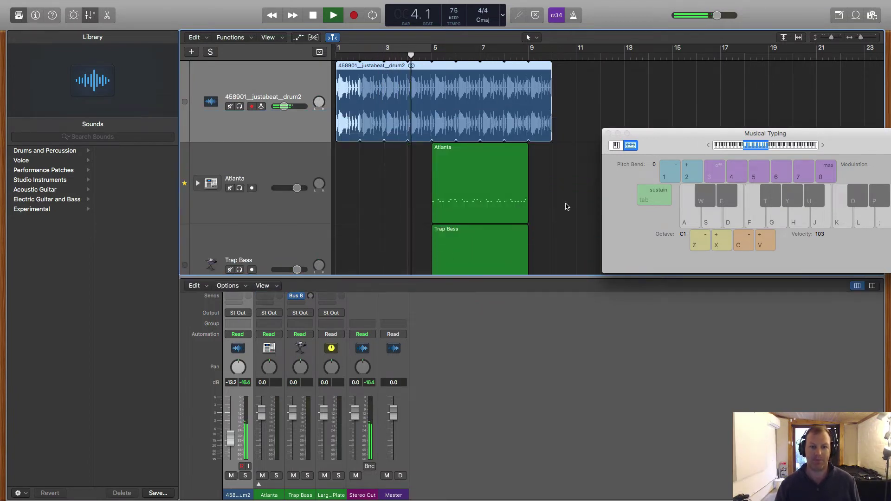
{"action": "scroll", "coordinate": [567, 206], "scroll_direction": "down", "scroll_amount": 2}
{"action": "left_click", "coordinate": [490, 95]}
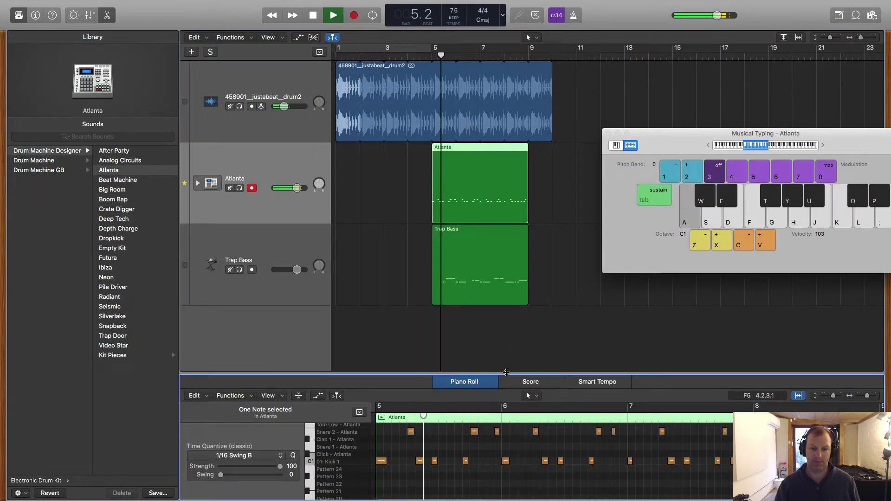
{"action": "left_click_drag", "start_coordinate": [506, 374], "coordinate": [538, 394]}
{"action": "key", "text": "space"}
{"action": "left_click_drag", "start_coordinate": [430, 295], "coordinate": [419, 299]}
Open the Trap Bass region in an enlarged Piano Roll and close the Musical Typing window.
{"action": "double_click", "coordinate": [448, 232]}
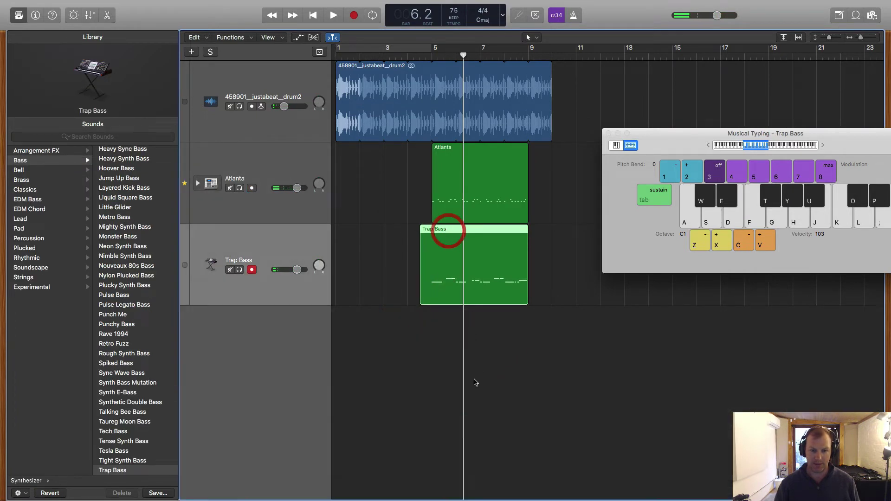
{"action": "double_click", "coordinate": [464, 229]}
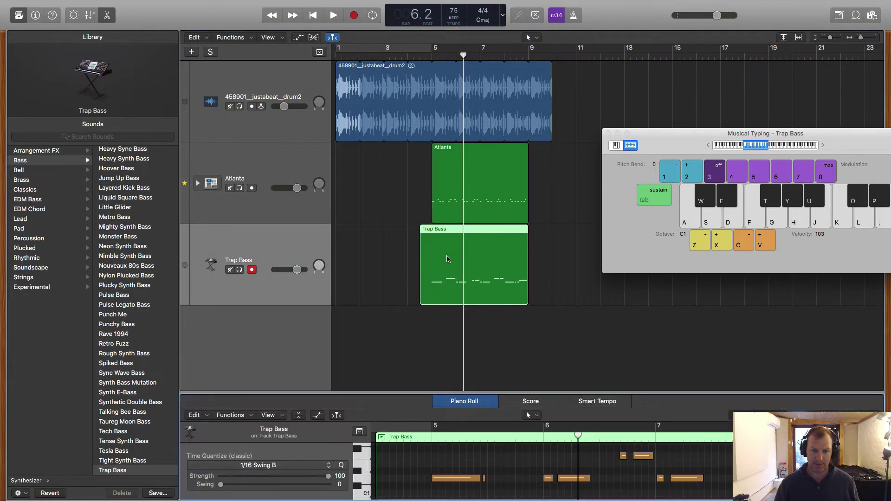
{"action": "left_click_drag", "start_coordinate": [452, 399], "coordinate": [599, 137]}
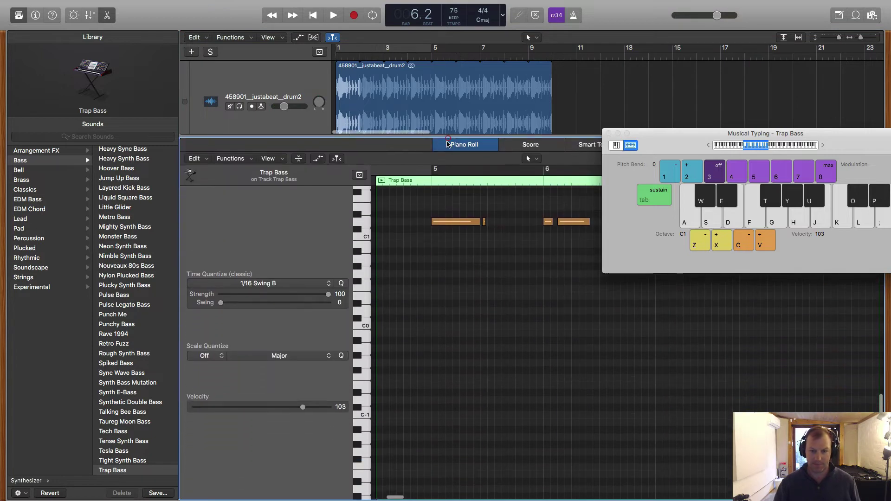
{"action": "left_click", "coordinate": [609, 135]}
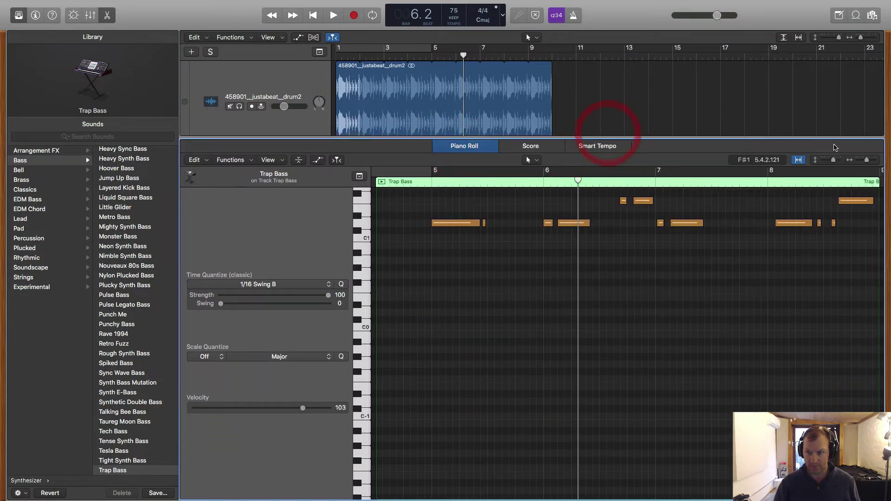
{"action": "mouse_move", "coordinate": [866, 160]}
{"action": "left_mouse_down"}
{"action": "mouse_move", "coordinate": [854, 161]}
{"action": "mouse_move", "coordinate": [866, 160]}
{"action": "left_mouse_up"}
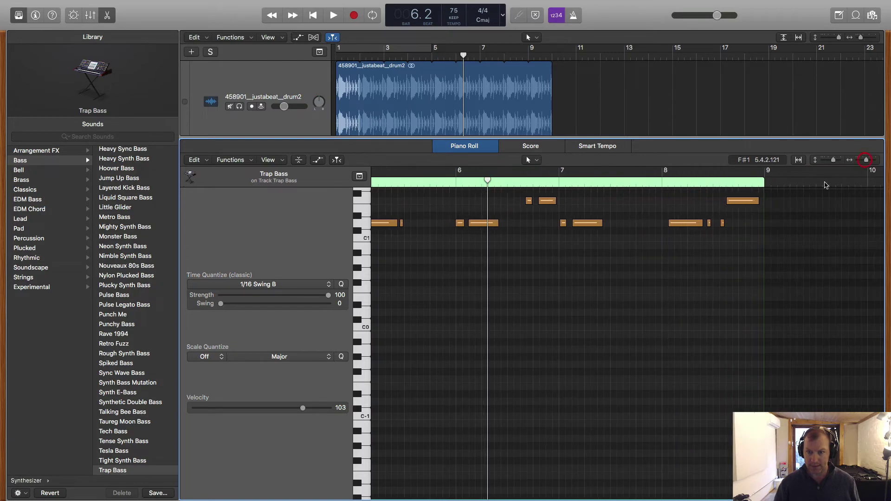
Select the 12 lower Trap Bass notes, quantize them to 1/16 Swing B, and play from bar 5.
{"action": "left_click_drag", "start_coordinate": [749, 241], "coordinate": [388, 194]}
{"action": "scroll", "coordinate": [478, 252], "scroll_direction": "left", "scroll_amount": 3}
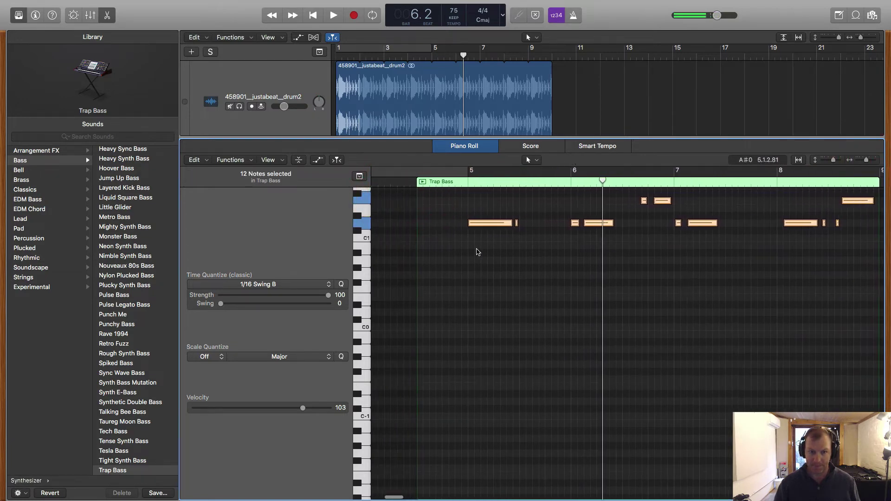
{"action": "scroll", "coordinate": [478, 252], "scroll_direction": "right", "scroll_amount": 3}
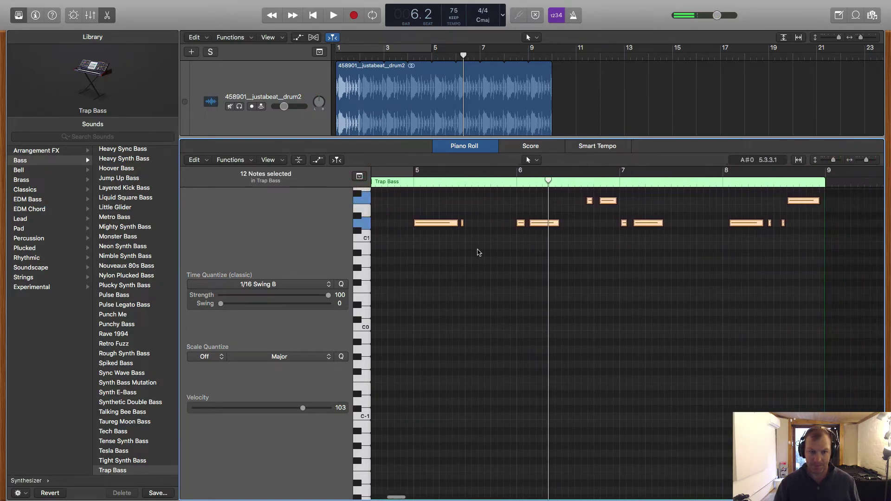
{"action": "left_click", "coordinate": [341, 285]}
{"action": "key", "text": "space"}
{"action": "left_click", "coordinate": [410, 181]}
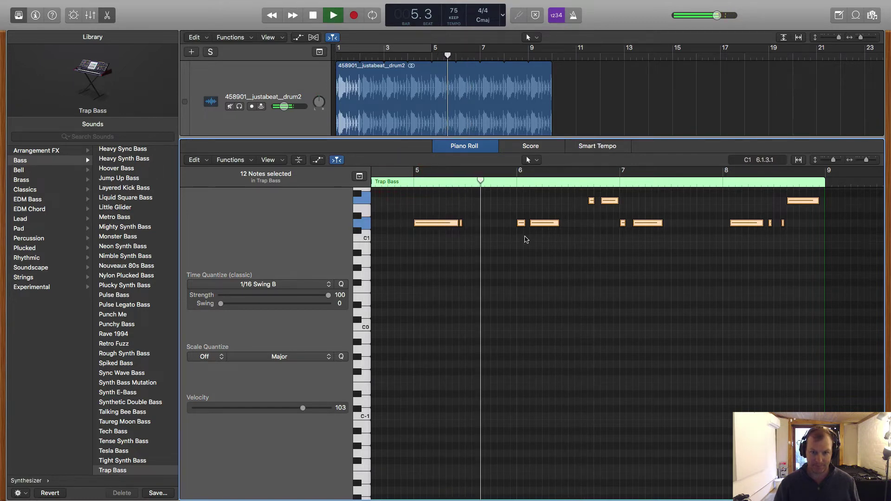
Delete the G#1 note in bar 5 of the Trap Bass region and play back from bar 5.
{"action": "scroll", "coordinate": [509, 238], "scroll_direction": "up", "scroll_amount": 3}
{"action": "key", "text": "space"}
{"action": "left_click", "coordinate": [417, 182]}
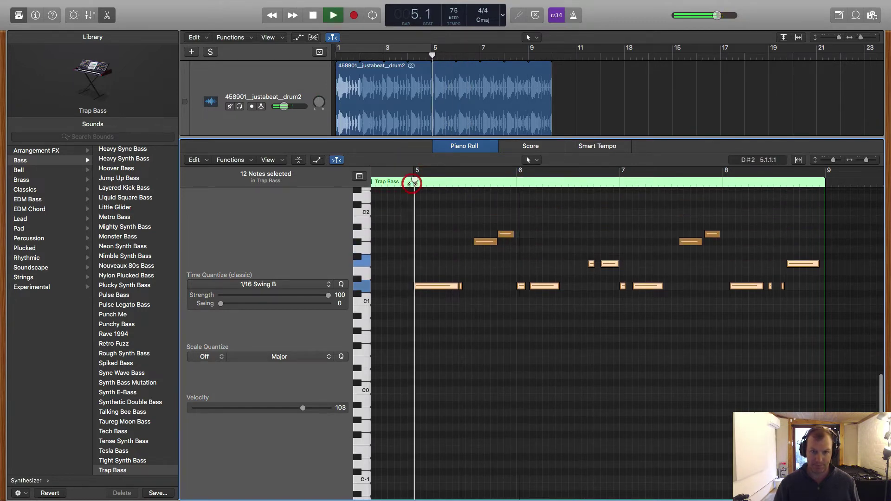
{"action": "key", "text": "space"}
{"action": "left_click", "coordinate": [486, 242]}
{"action": "key", "text": "space"}
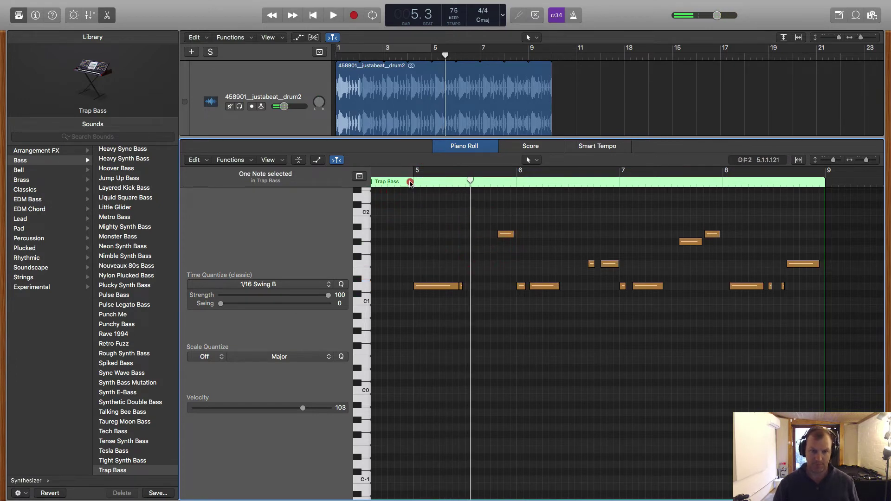
{"action": "left_click", "coordinate": [410, 182]}
{"action": "key", "text": "space"}
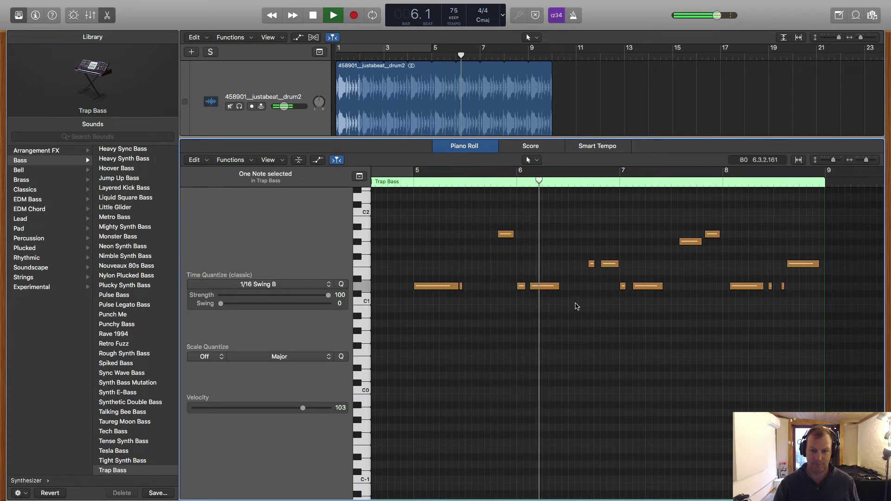
{"action": "key", "text": "space"}
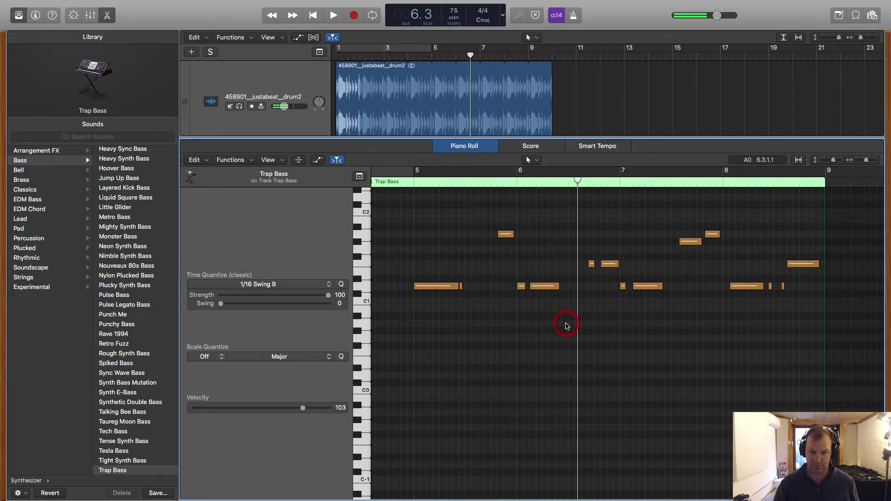
Draw a C1 note in the middle of bar 6, trim its end slightly, and delete the short F1 note above it.
{"action": "left_click_drag", "start_coordinate": [578, 325], "coordinate": [605, 301]}
{"action": "left_click", "coordinate": [509, 179]}
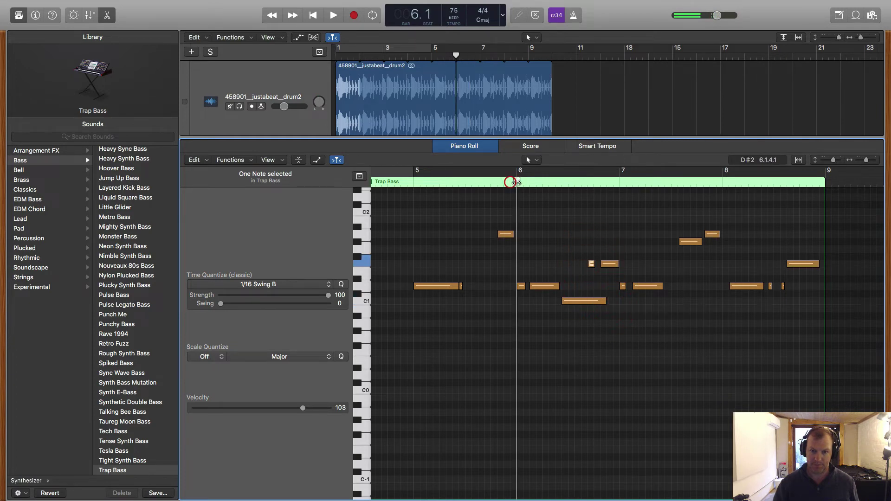
{"action": "key", "text": "space"}
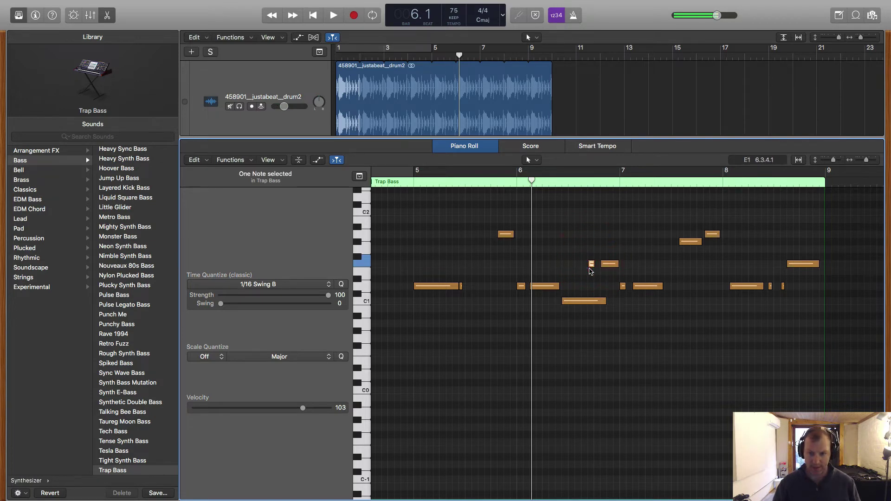
{"action": "key", "text": "space"}
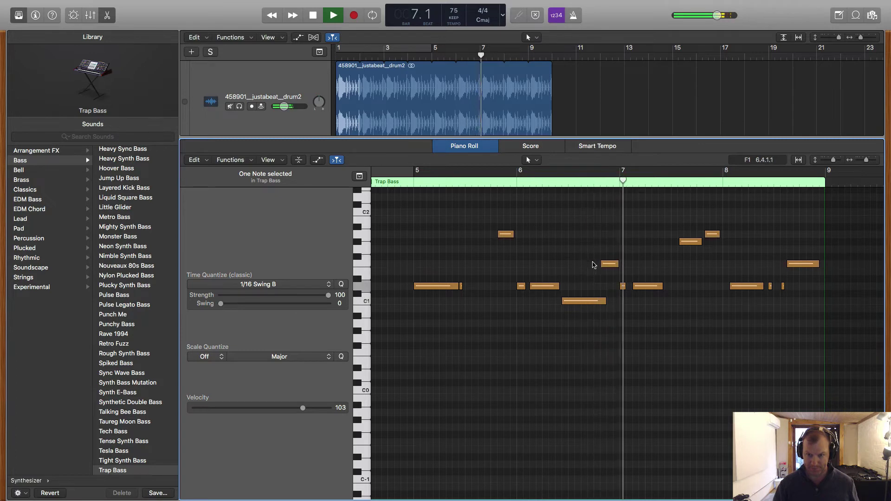
{"action": "left_click_drag", "start_coordinate": [605, 301], "coordinate": [602, 302]}
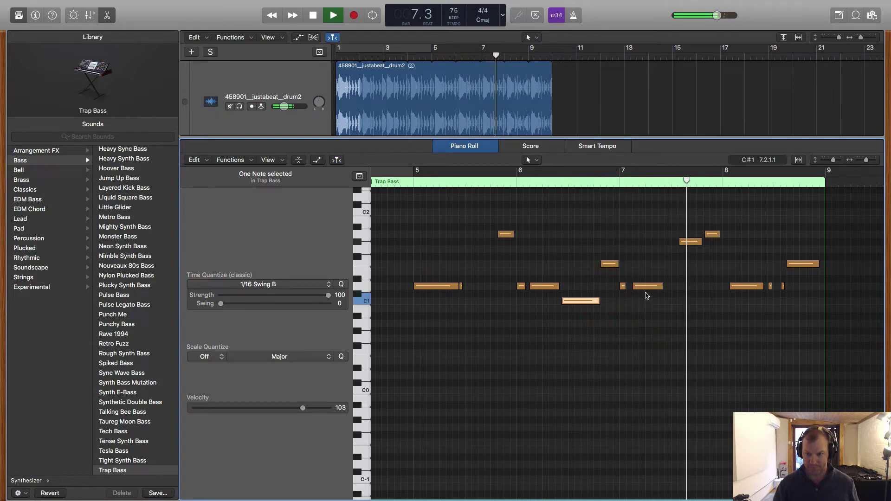
Play from bar 7, stop, and add a short D1 note right after the long D1 note in bar 7.
{"action": "left_click", "coordinate": [609, 181]}
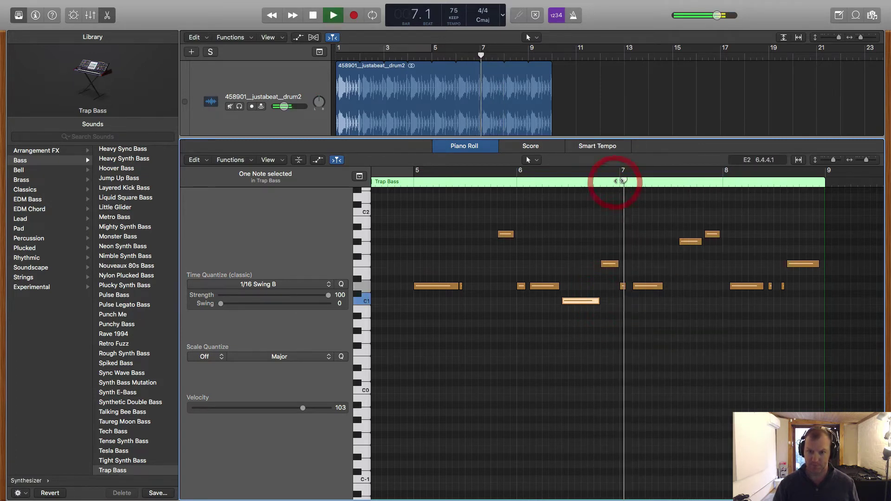
{"action": "key", "text": "space"}
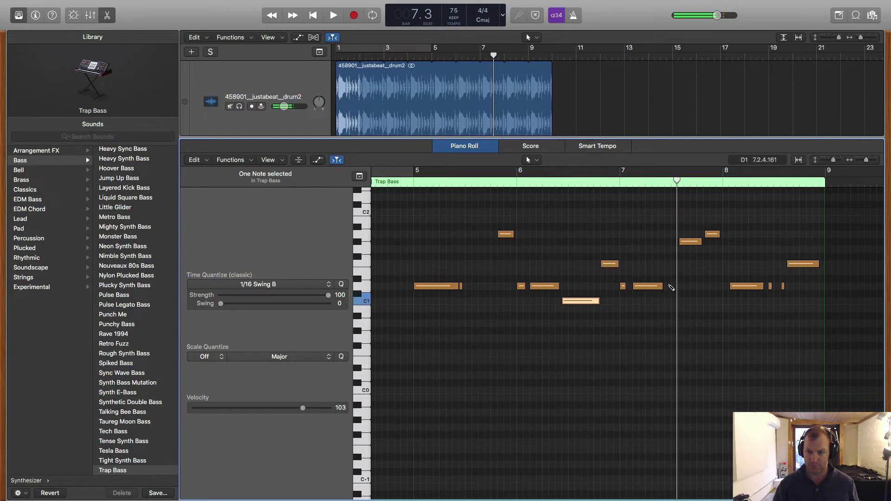
{"action": "left_click", "coordinate": [670, 286]}
{"action": "left_click_drag", "start_coordinate": [702, 285], "coordinate": [674, 286]}
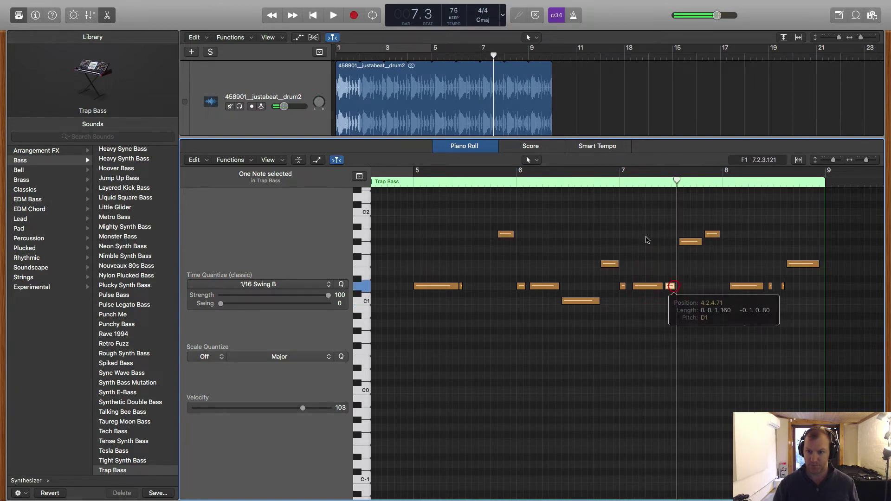
Play from bar 7 again and delete the G#1 note in that bar.
{"action": "left_click", "coordinate": [621, 181]}
{"action": "key", "text": "space"}
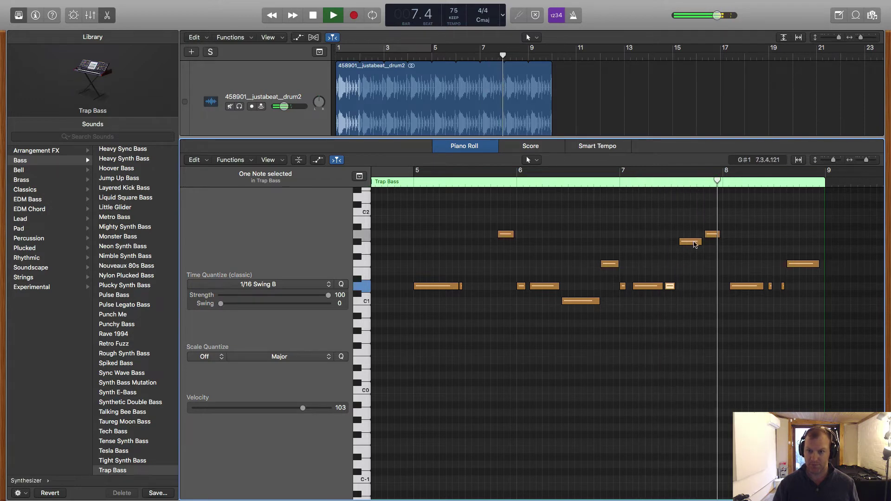
{"action": "left_click", "coordinate": [694, 243]}
{"action": "key", "text": "Delete"}
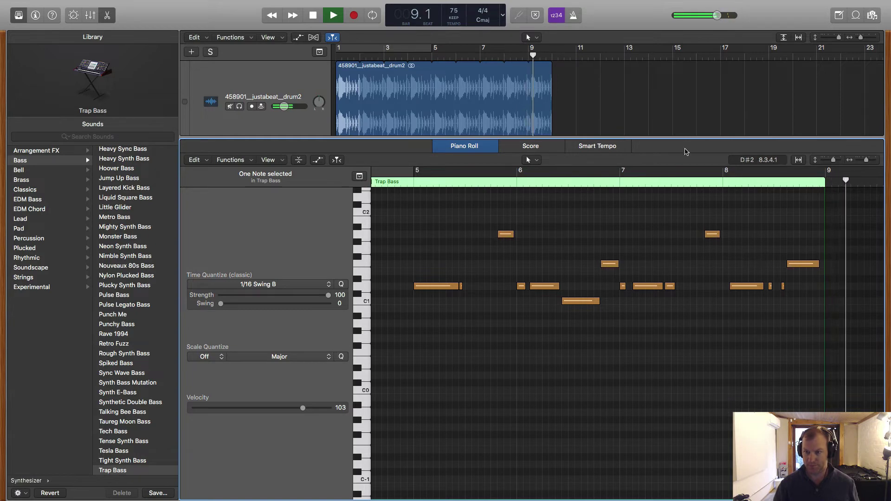
Trim the start of the Trap Bass region to bar 5 and play the arrangement from there.
{"action": "left_click_drag", "start_coordinate": [679, 136], "coordinate": [663, 349]}
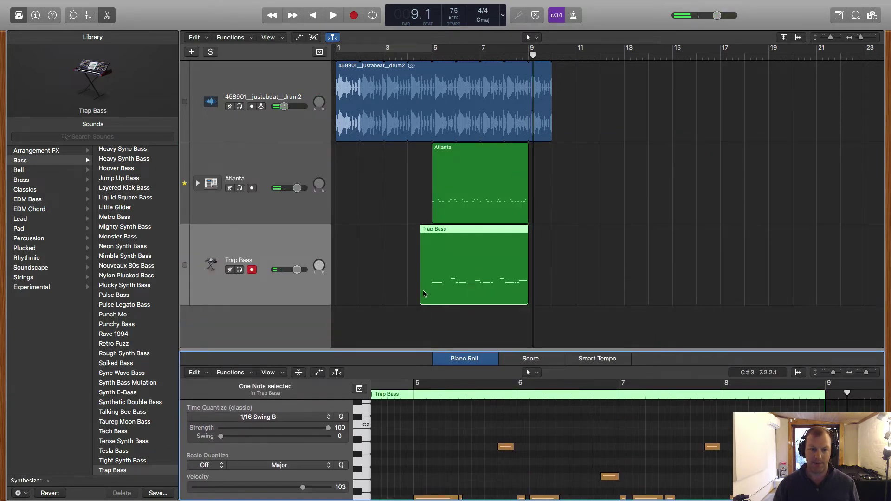
{"action": "left_click_drag", "start_coordinate": [423, 293], "coordinate": [432, 293]}
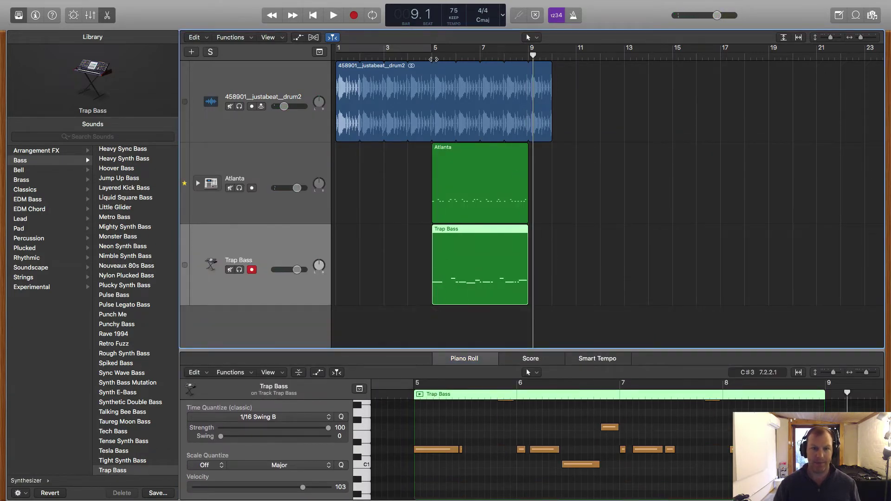
{"action": "key", "text": "space"}
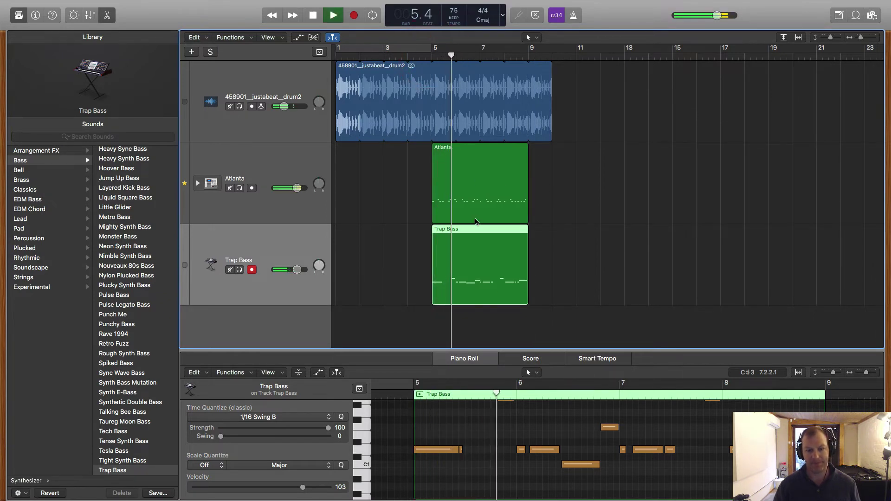
Show the Atlanta region's notes in an enlarged Piano Roll and stop playback.
{"action": "left_click", "coordinate": [474, 153]}
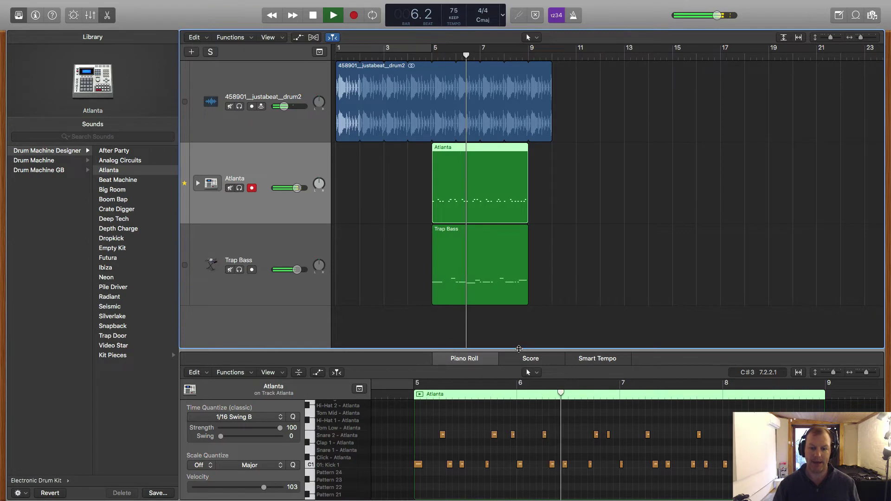
{"action": "left_click_drag", "start_coordinate": [534, 352], "coordinate": [536, 86]}
{"action": "scroll", "coordinate": [524, 190], "scroll_direction": "up", "scroll_amount": 5}
{"action": "key", "text": "space"}
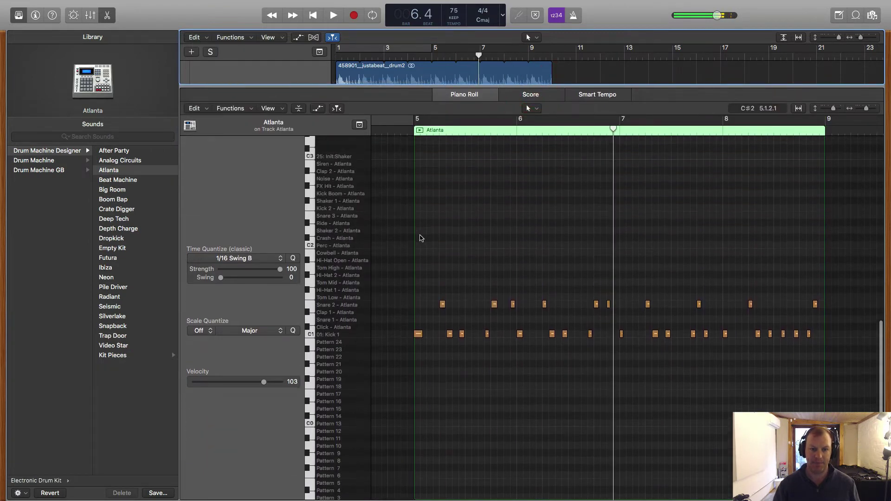
Add a Hi-Hat 1 note (F#1) at the start of bar 5 in the Atlanta region and play it briefly.
{"action": "left_click", "coordinate": [418, 240]}
{"action": "left_click_drag", "start_coordinate": [420, 241], "coordinate": [420, 289]}
{"action": "left_click_drag", "start_coordinate": [866, 109], "coordinate": [869, 109]}
{"action": "scroll", "coordinate": [613, 239], "scroll_direction": "left", "scroll_amount": 6}
{"action": "key", "text": "space"}
{"action": "key", "text": "space"}
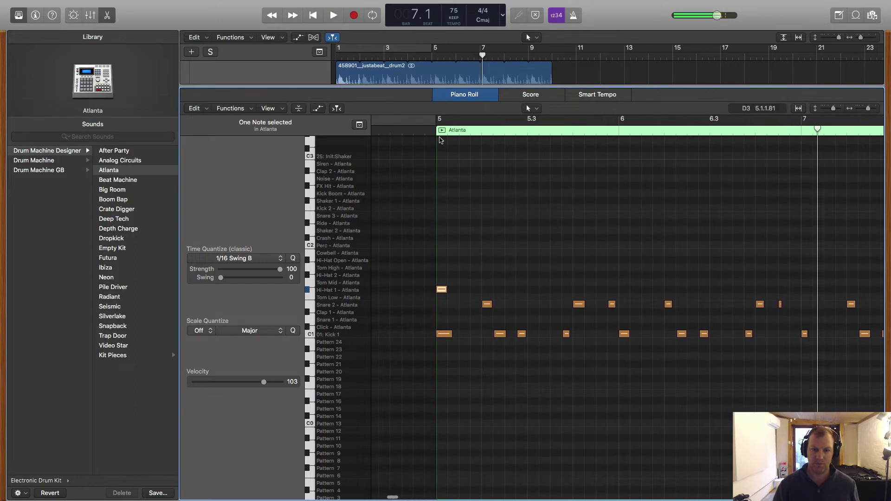
Add three more Hi-Hat 1 notes at eighth-note spacing after the first one in bar 5.
{"action": "left_click", "coordinate": [441, 131]}
{"action": "key", "text": "space"}
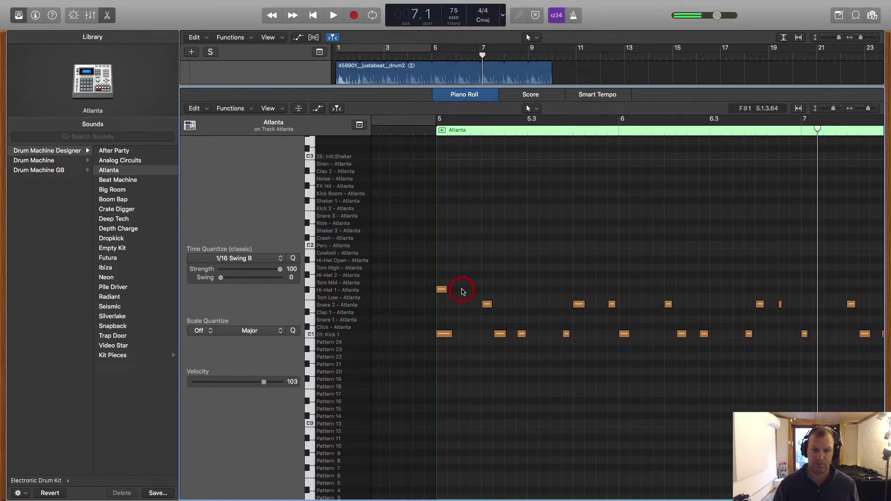
{"action": "left_click", "coordinate": [464, 290]}
{"action": "left_click", "coordinate": [487, 290]}
{"action": "left_click", "coordinate": [510, 289]}
Loop the Atlanta region while adding Hi-Hat 1 notes every eighth note from 5.3 to 6.2, and stop playback.
{"action": "key", "text": "space"}
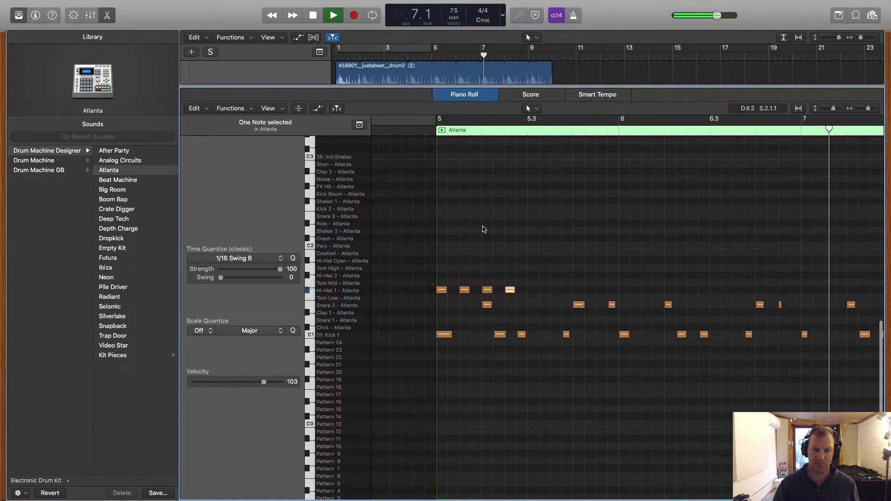
{"action": "left_click", "coordinate": [441, 131]}
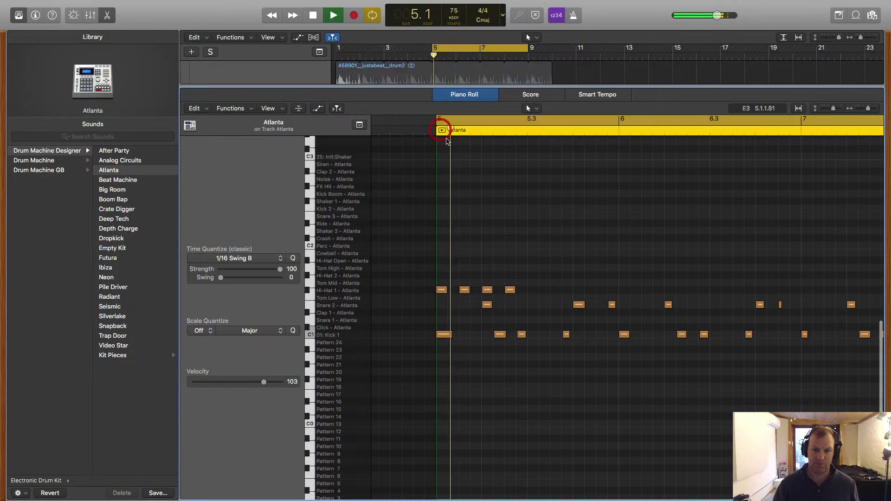
{"action": "left_click", "coordinate": [533, 289]}
{"action": "left_click", "coordinate": [556, 289]}
{"action": "left_click", "coordinate": [578, 290]}
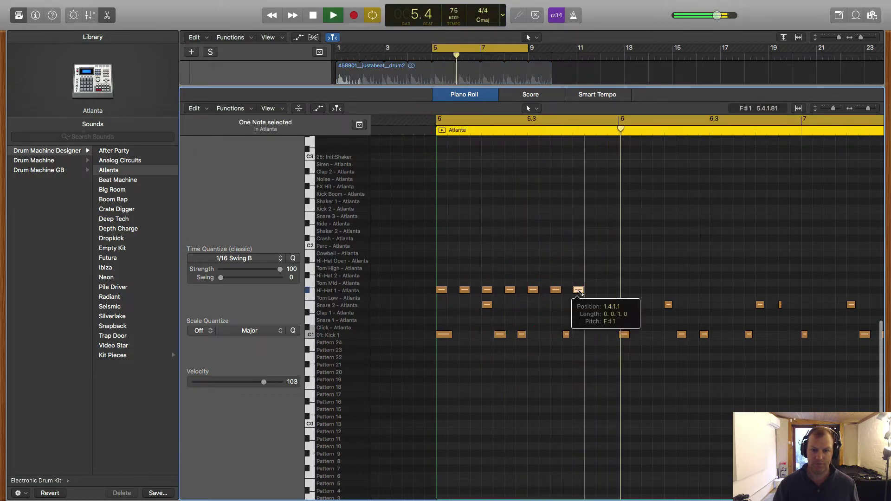
{"action": "left_click", "coordinate": [601, 289]}
{"action": "left_click", "coordinate": [625, 290]}
{"action": "left_click", "coordinate": [649, 289]}
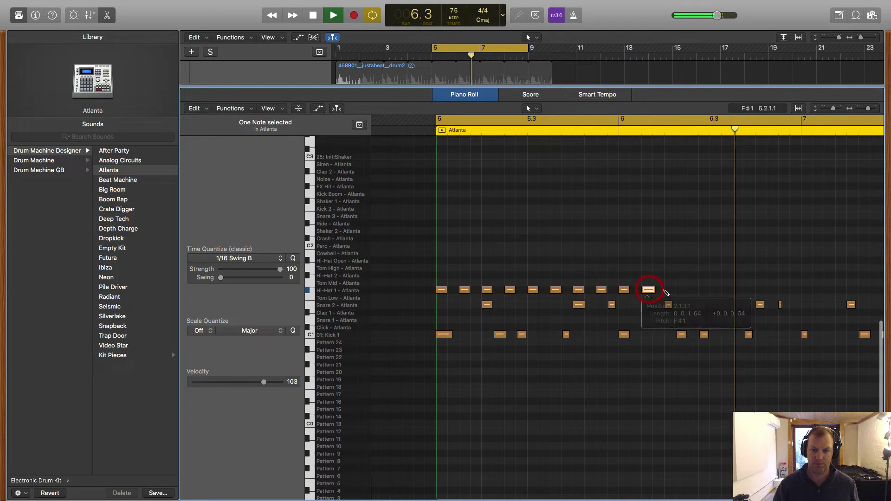
{"action": "left_click", "coordinate": [672, 290]}
{"action": "key", "text": "space"}
Shorten the last two Hi-Hat 1 notes to sixteenth length and select all the Hi-Hat 1 notes in the Atlanta region.
{"action": "left_click", "coordinate": [677, 289]}
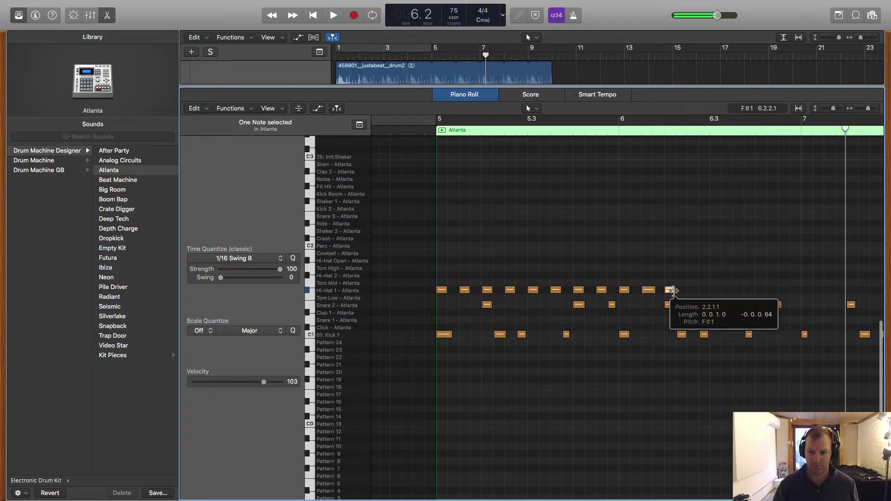
{"action": "left_click", "coordinate": [649, 289]}
{"action": "scroll", "coordinate": [683, 270], "scroll_direction": "right", "scroll_amount": 2}
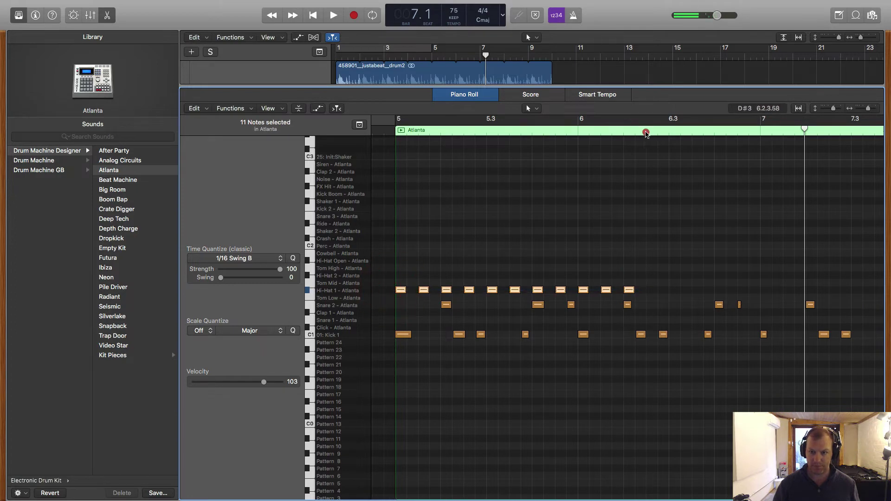
{"action": "left_click_drag", "start_coordinate": [646, 133], "coordinate": [642, 132]}
{"action": "scroll", "coordinate": [642, 203], "scroll_direction": "left", "scroll_amount": 1}
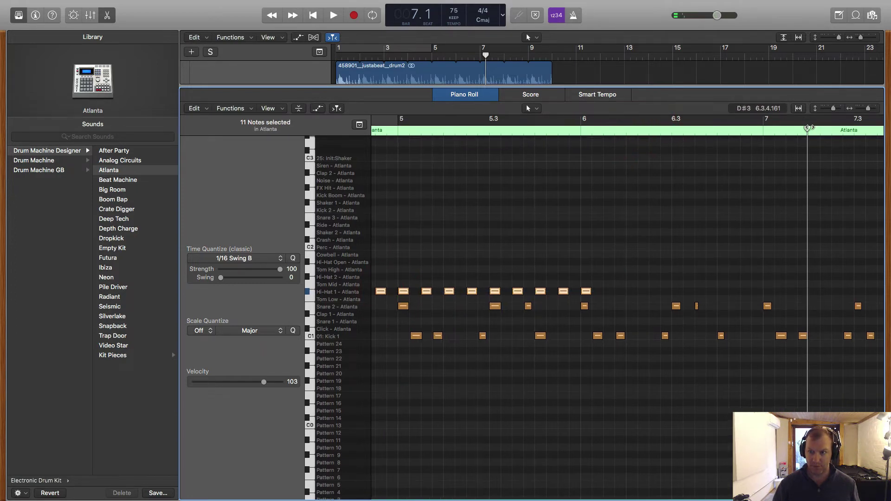
Paste the copied Hi-Hat 1 notes repeatedly to continue the pattern through to the end of the Atlanta region.
{"action": "key", "text": "super+v"}
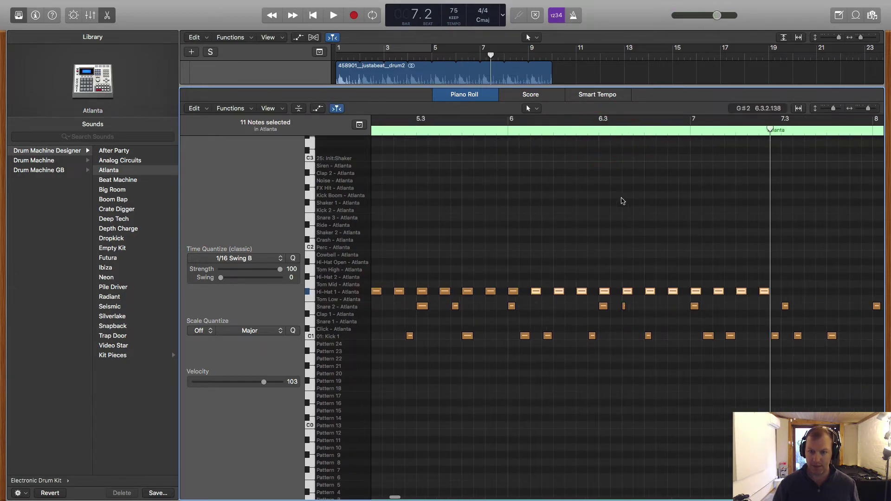
{"action": "scroll", "coordinate": [685, 204], "scroll_direction": "right", "scroll_amount": 3}
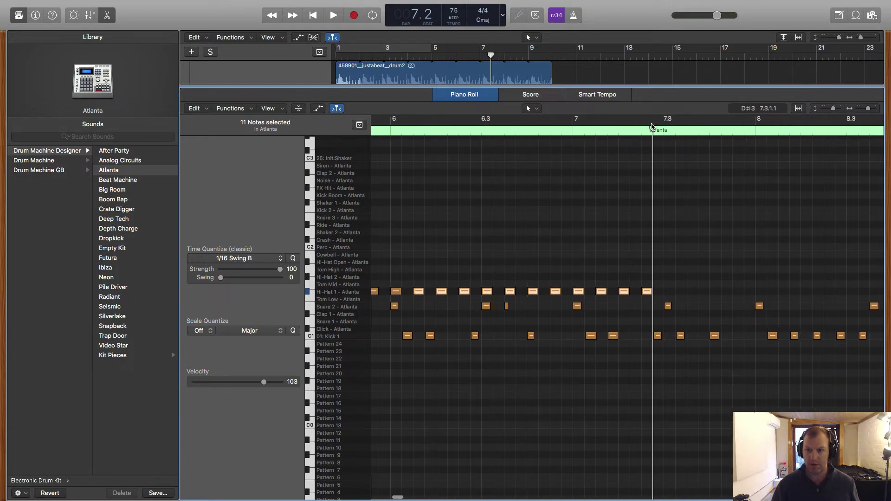
{"action": "left_click_drag", "start_coordinate": [659, 129], "coordinate": [664, 128]}
{"action": "key", "text": "super+v"}
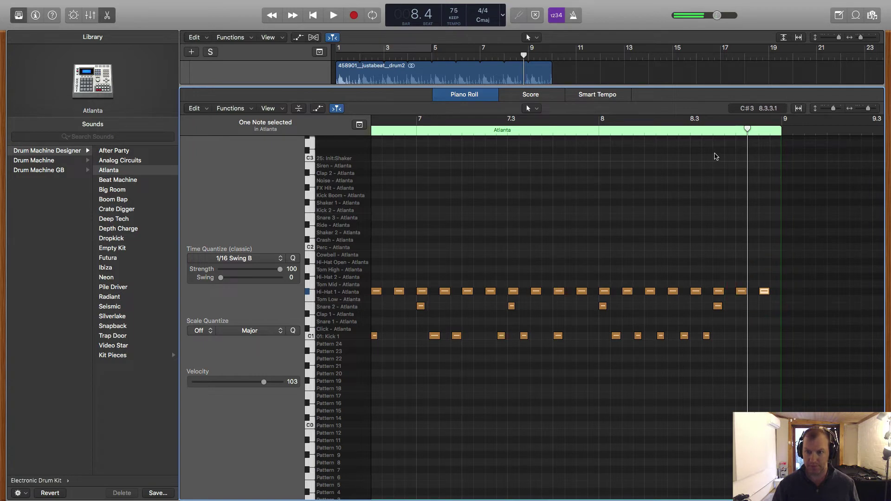
Play the Atlanta region in a loop from its start and stop playback after listening.
{"action": "scroll", "coordinate": [716, 156], "scroll_direction": "left", "scroll_amount": 10}
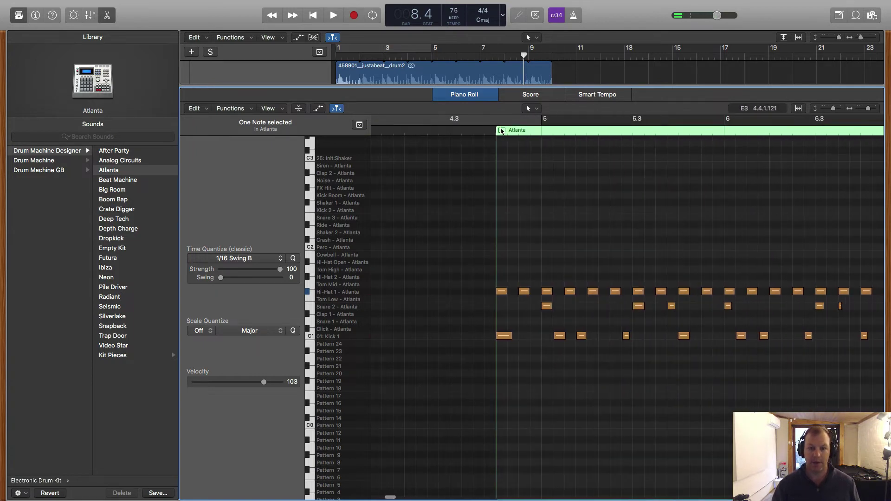
{"action": "left_click", "coordinate": [501, 130]}
{"action": "scroll", "coordinate": [610, 260], "scroll_direction": "right", "scroll_amount": 2}
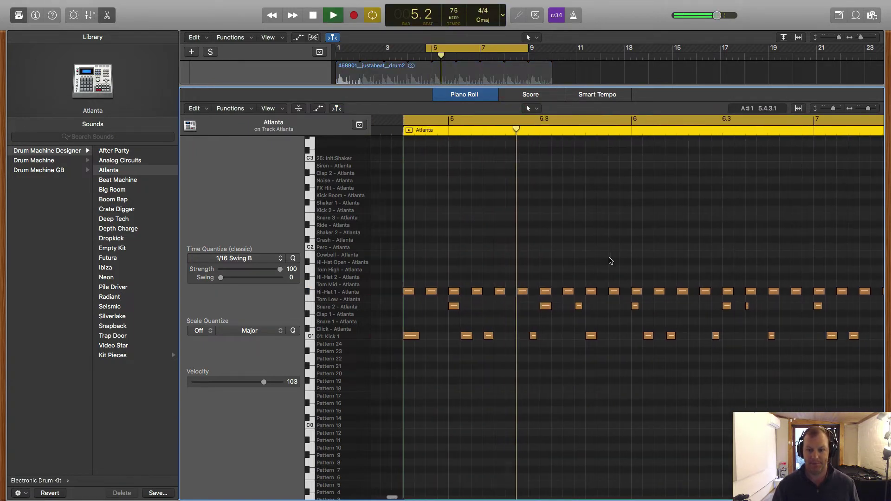
{"action": "key", "text": "space"}
Set the Piano Roll's Time Quantize value to 1/64 Note.
{"action": "left_click_drag", "start_coordinate": [869, 109], "coordinate": [871, 110]}
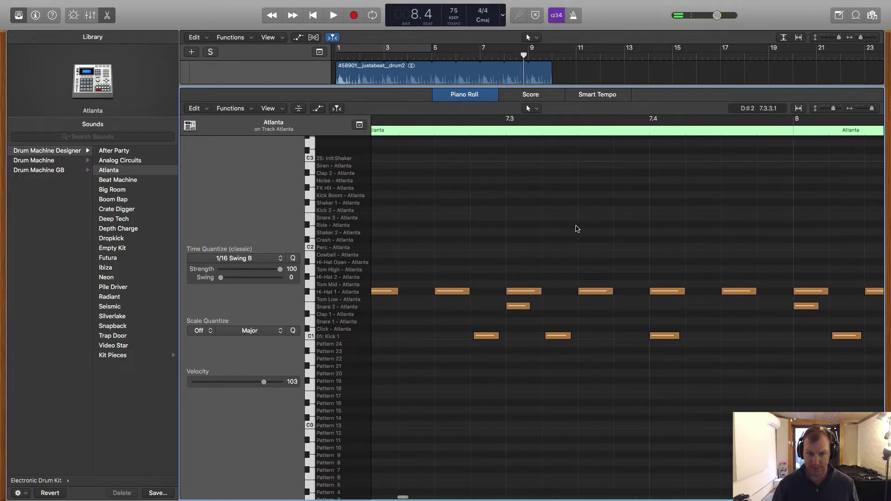
{"action": "right_click", "coordinate": [558, 206]}
{"action": "left_click", "coordinate": [258, 275]}
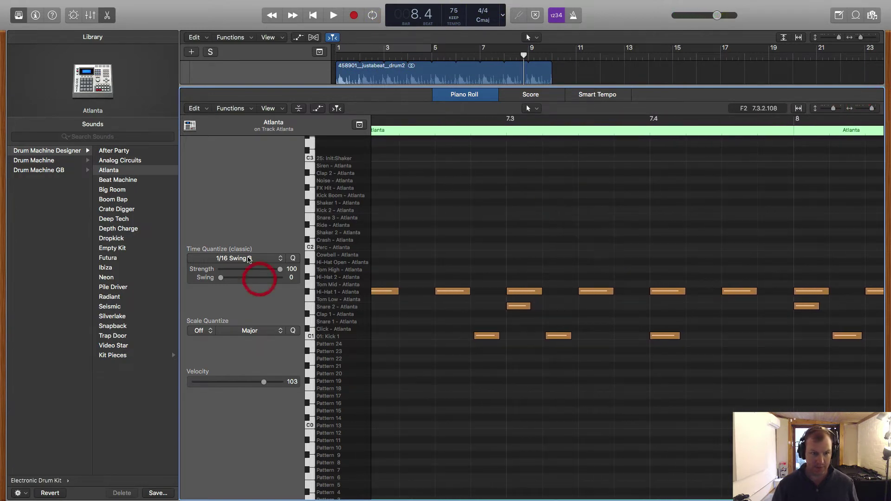
{"action": "left_click", "coordinate": [244, 258]}
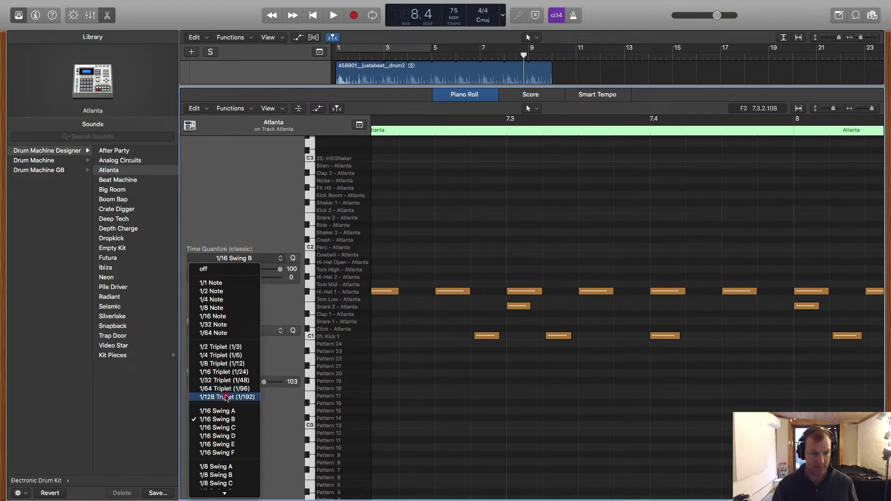
{"action": "left_click", "coordinate": [219, 334]}
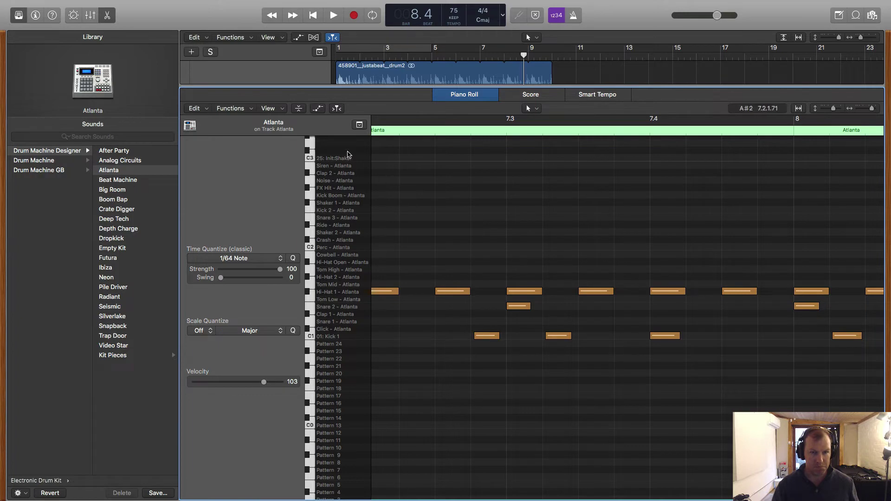
{"action": "right_click", "coordinate": [576, 205]}
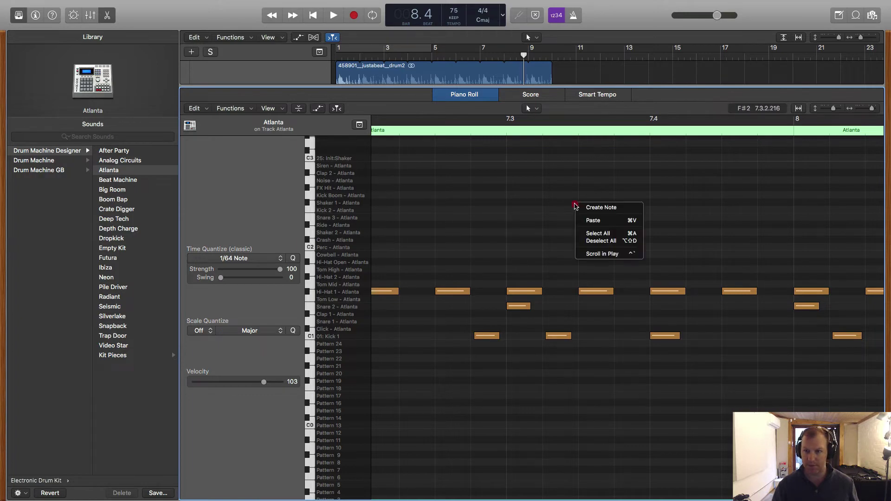
{"action": "left_click", "coordinate": [548, 199]}
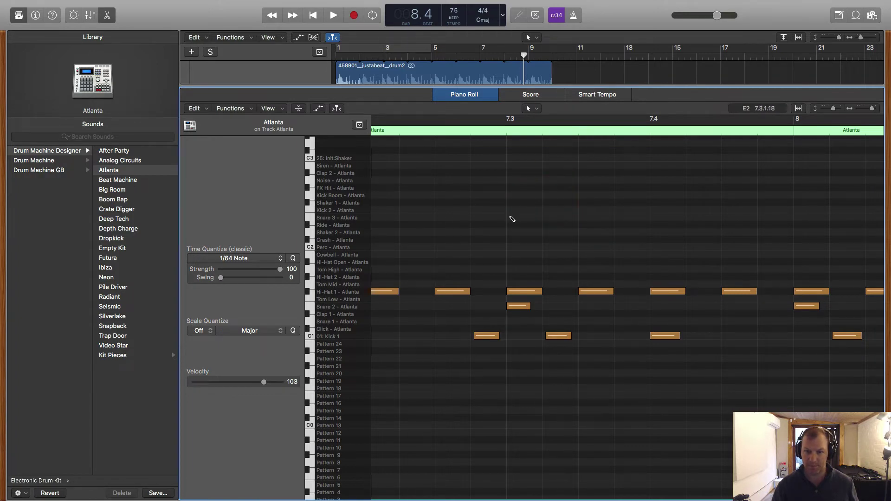
{"action": "left_click_drag", "start_coordinate": [540, 221], "coordinate": [514, 219]}
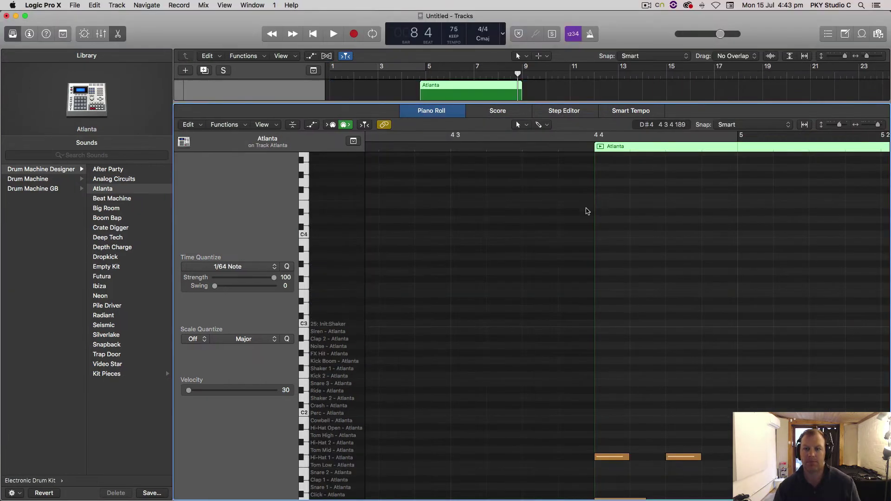
Check the Show Advanced Tools option in the Advanced preferences and close the preferences.
{"action": "mouse_move", "coordinate": [600, 116]}
{"action": "left_mouse_down"}
{"action": "mouse_move", "coordinate": [599, 215]}
{"action": "mouse_move", "coordinate": [598, 129]}
{"action": "left_mouse_up"}
{"action": "scroll", "coordinate": [578, 316], "scroll_direction": "down", "scroll_amount": 5}
{"action": "left_click", "coordinate": [51, 6]}
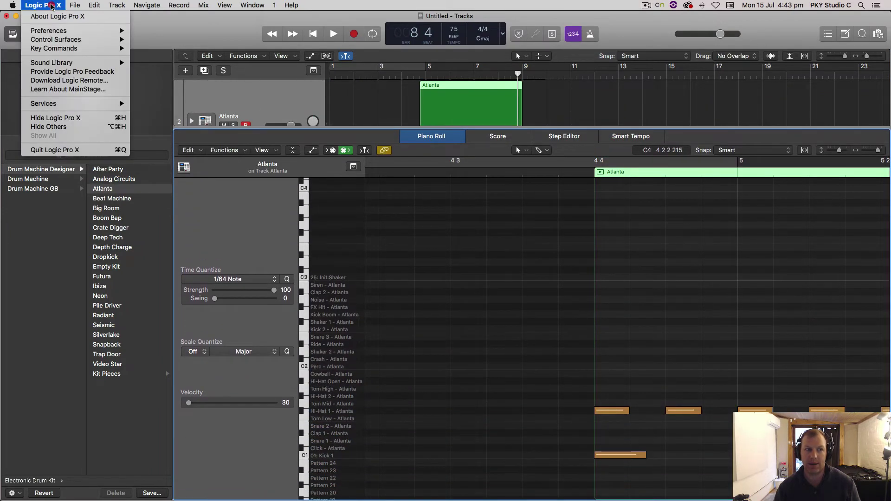
{"action": "mouse_move", "coordinate": [58, 30]}
{"action": "left_click", "coordinate": [173, 32]}
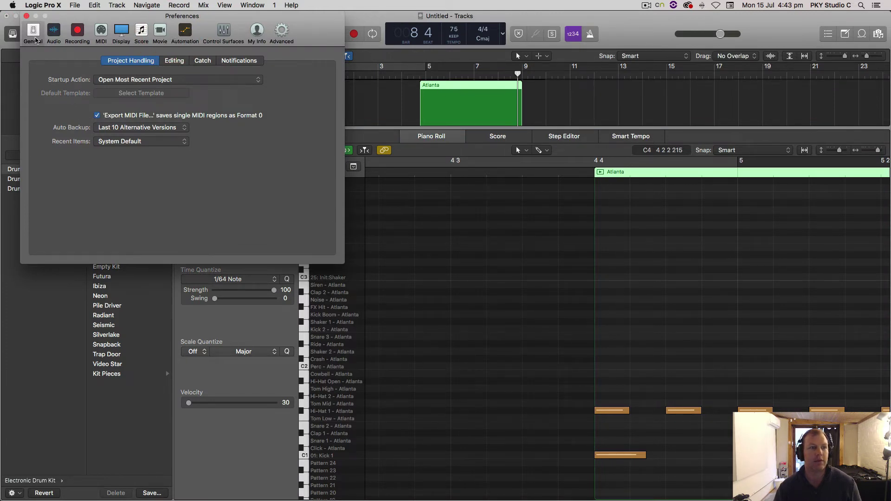
{"action": "left_click", "coordinate": [280, 31]}
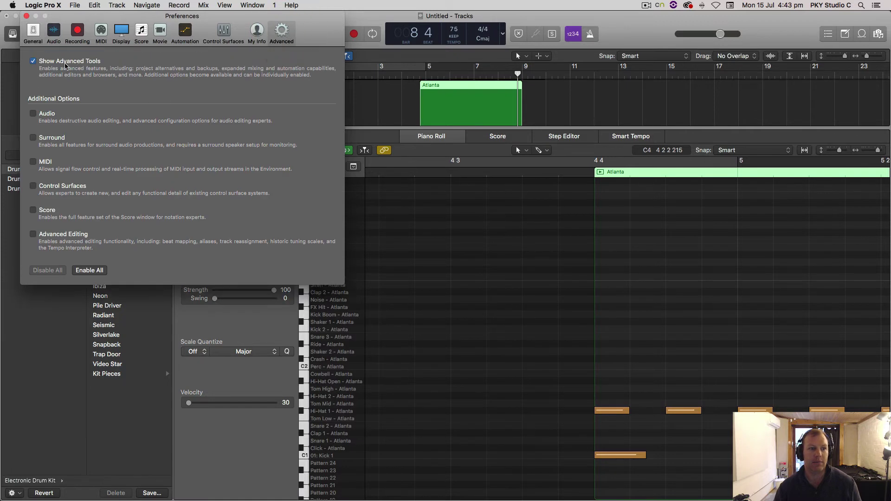
{"action": "left_click", "coordinate": [27, 16]}
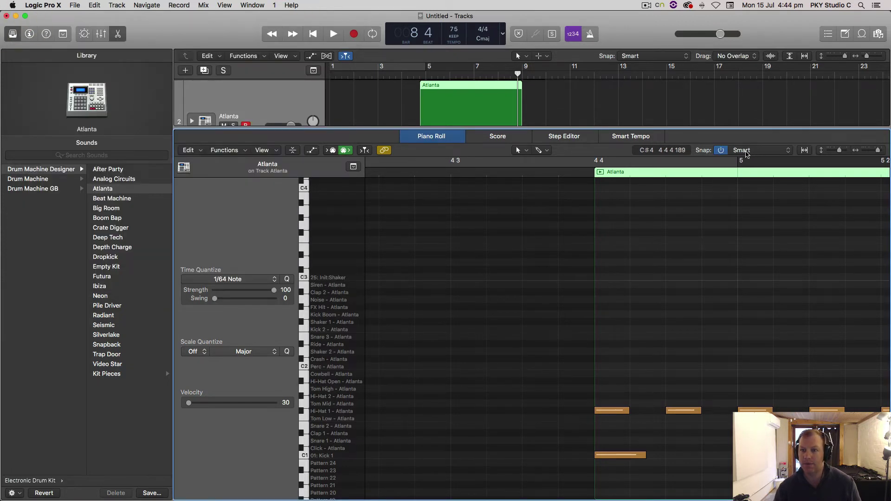
Set the Piano Roll snap to 1/32 and add a note on Shaker 1 at the start of the Atlanta region.
{"action": "left_click", "coordinate": [746, 153]}
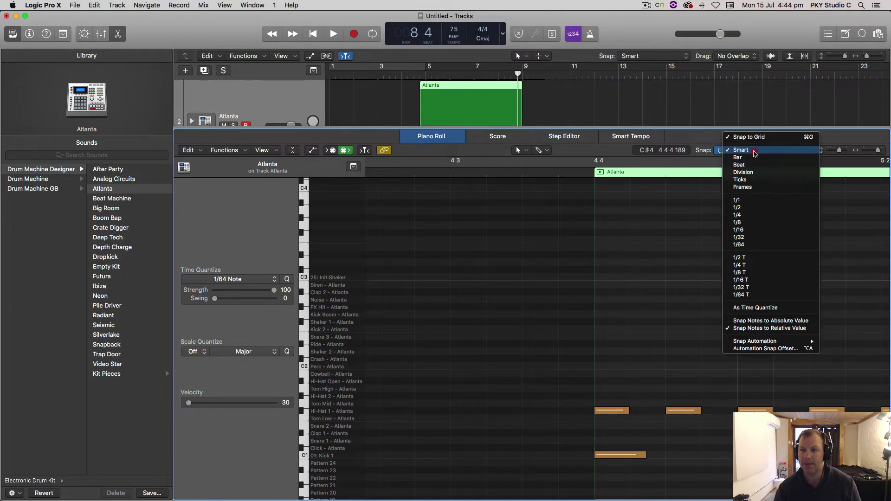
{"action": "left_click", "coordinate": [761, 239]}
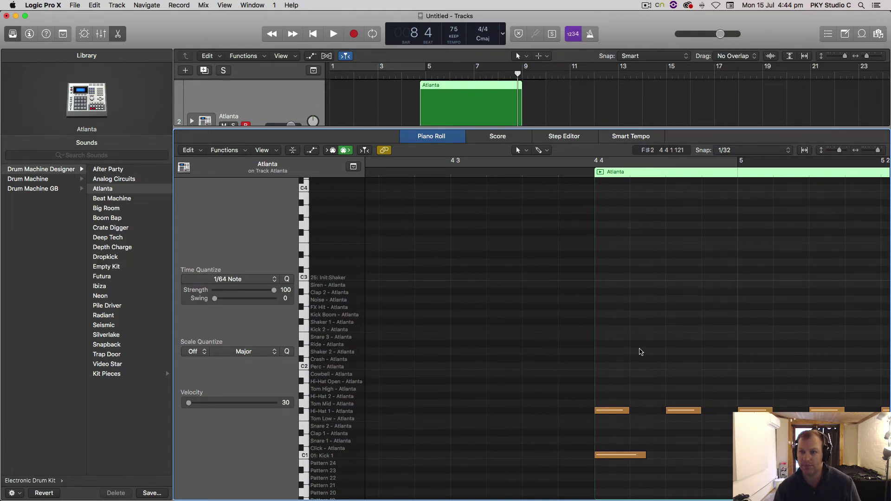
{"action": "left_click", "coordinate": [605, 367]}
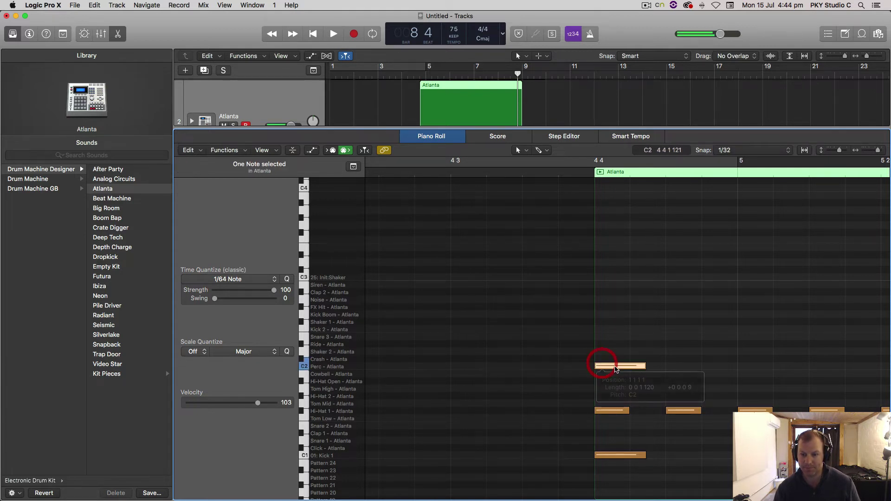
{"action": "left_click_drag", "start_coordinate": [620, 368], "coordinate": [623, 323]}
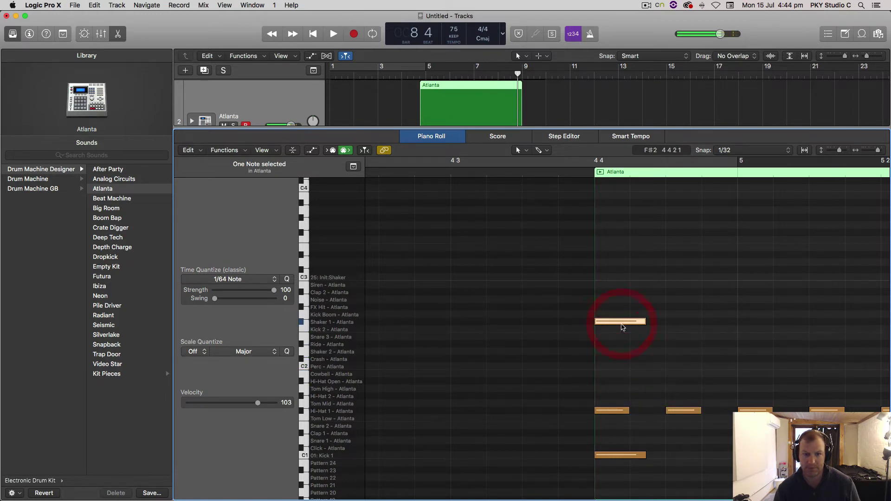
Play the arrangement from bar 5 to check the Atlanta drums against the other tracks, with the region's notes open for editing.
{"action": "left_click_drag", "start_coordinate": [363, 127], "coordinate": [364, 302]}
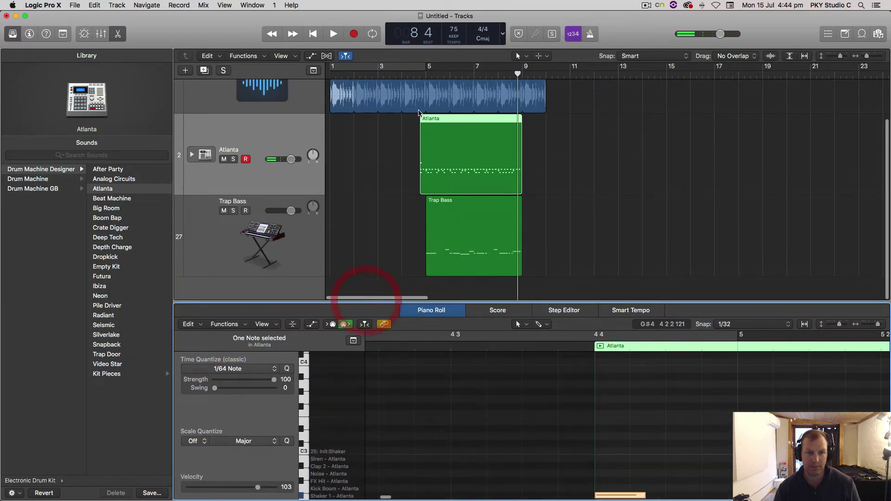
{"action": "double_click", "coordinate": [427, 73]}
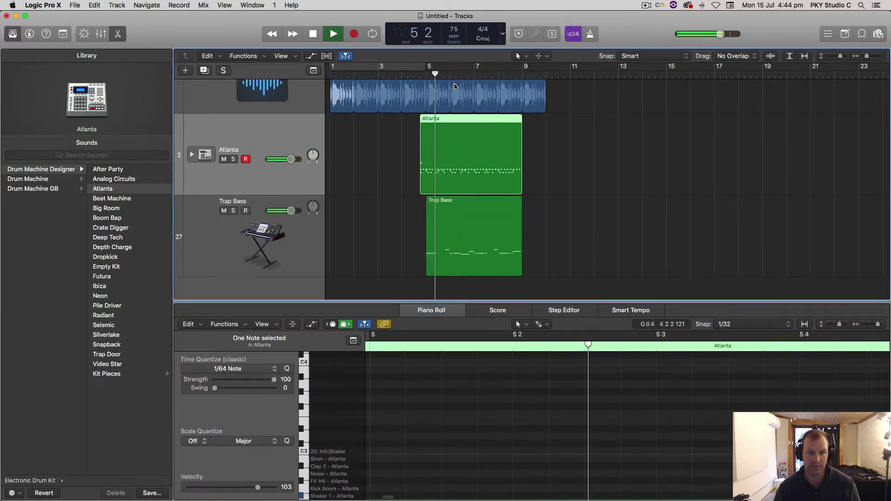
{"action": "key", "text": "space"}
{"action": "double_click", "coordinate": [462, 121]}
{"action": "key", "text": "space"}
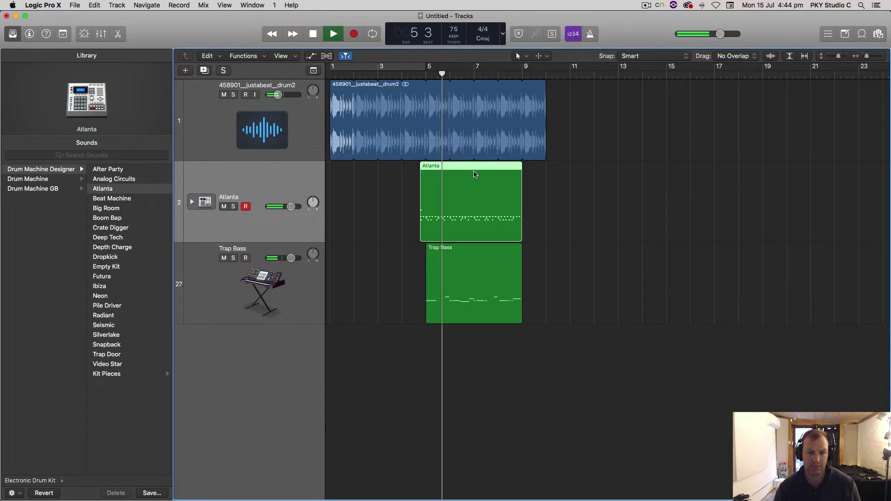
{"action": "double_click", "coordinate": [474, 167]}
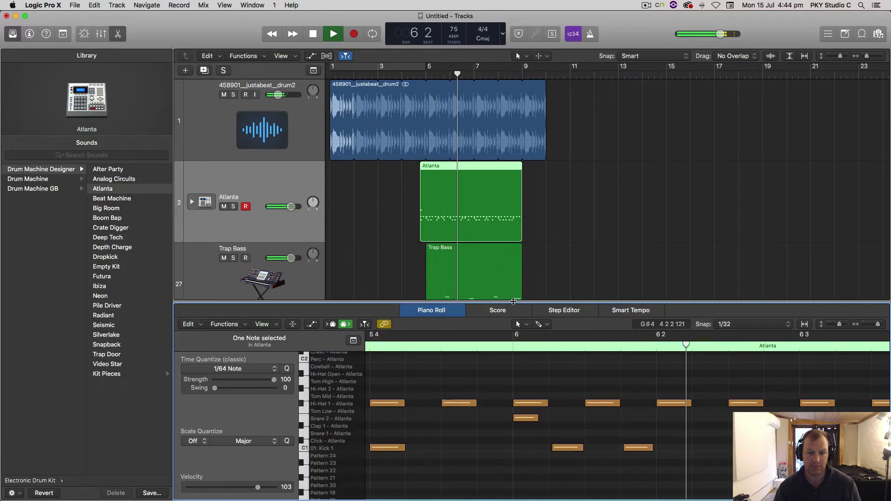
{"action": "mouse_move", "coordinate": [519, 302]}
{"action": "left_mouse_down"}
{"action": "mouse_move", "coordinate": [518, 196]}
{"action": "mouse_move", "coordinate": [525, 293]}
{"action": "left_mouse_up"}
{"action": "key", "text": "space"}
Play from just before the Atlanta region and move the region to start at bar 5, aligned with the Trap Bass region.
{"action": "left_click", "coordinate": [416, 73]}
{"action": "key", "text": "space"}
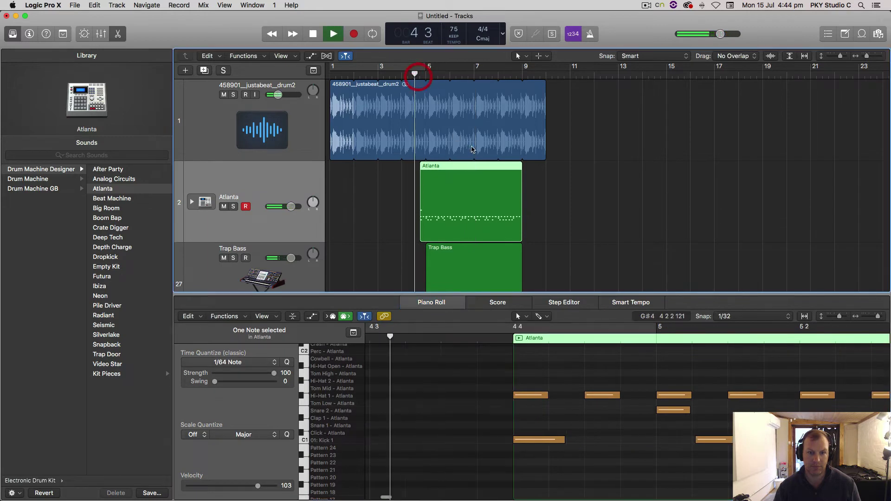
{"action": "left_click_drag", "start_coordinate": [454, 166], "coordinate": [460, 167]}
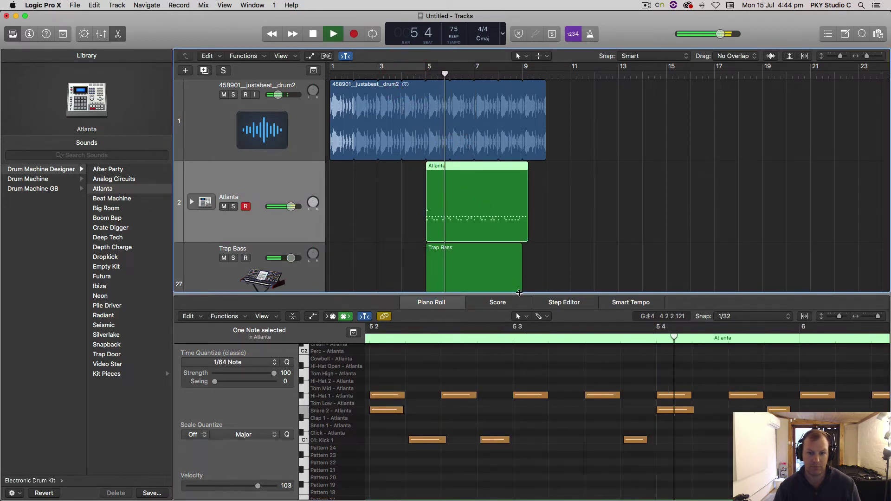
Stop playback and move the Shaker 1 note to Hi-Hat Open on beat 2 of bar 5.
{"action": "left_click_drag", "start_coordinate": [520, 294], "coordinate": [537, 139]}
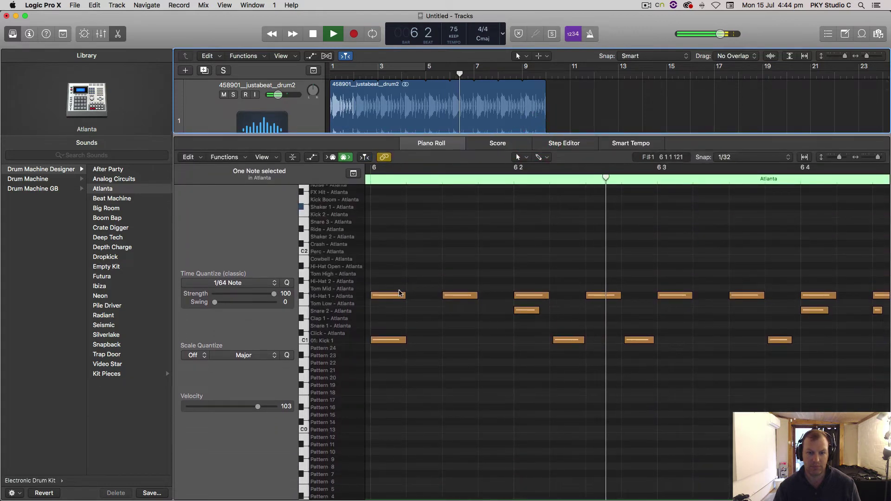
{"action": "key", "text": "space"}
{"action": "scroll", "coordinate": [440, 295], "scroll_direction": "left", "scroll_amount": 10}
{"action": "scroll", "coordinate": [439, 295], "scroll_direction": "left", "scroll_amount": 10}
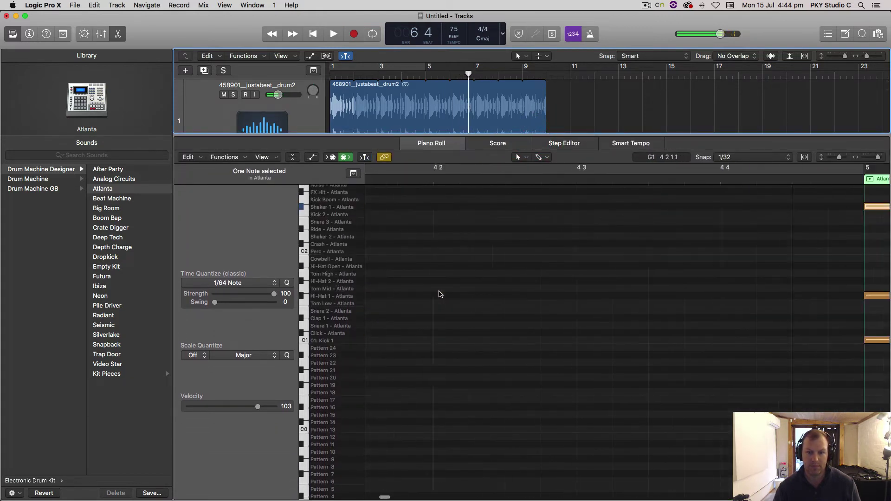
{"action": "scroll", "coordinate": [438, 295], "scroll_direction": "right", "scroll_amount": 10}
{"action": "scroll", "coordinate": [436, 295], "scroll_direction": "up", "scroll_amount": 3}
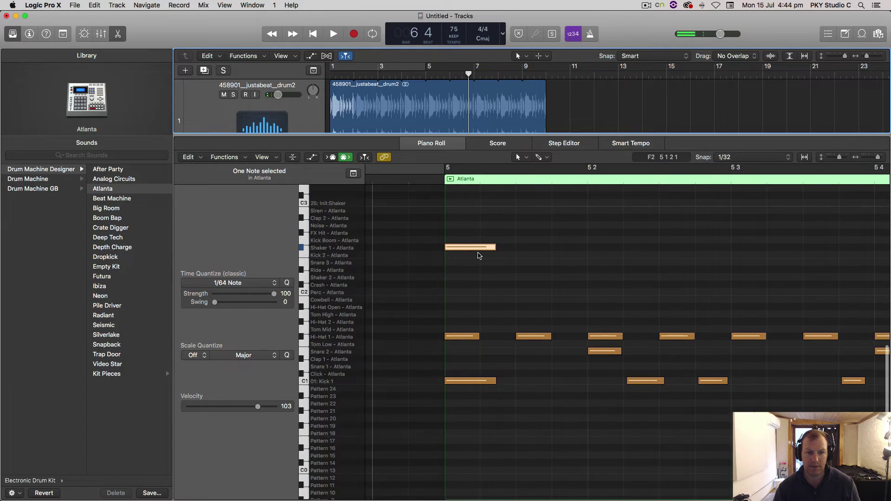
{"action": "left_click_drag", "start_coordinate": [490, 247], "coordinate": [623, 308]}
Add an extra Hi-Hat 1 note between the first two hi-hat hits of bar 5 and play the pattern.
{"action": "left_click", "coordinate": [496, 338]}
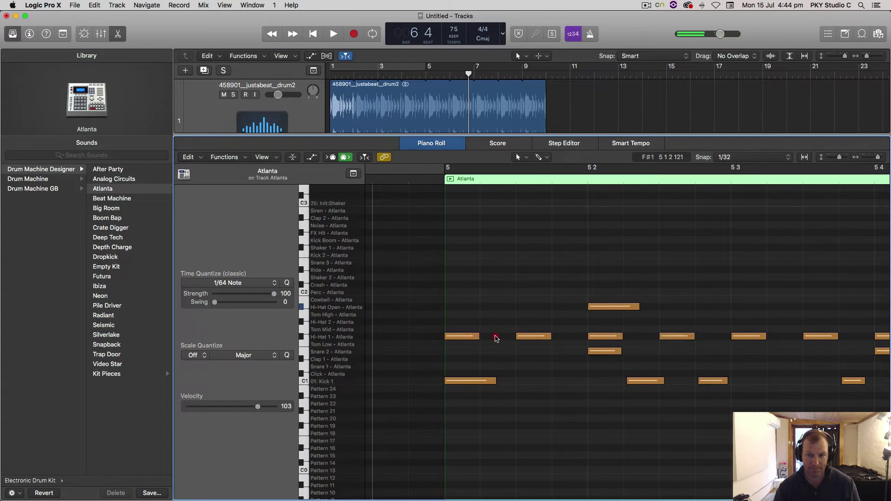
{"action": "left_click", "coordinate": [496, 338]}
{"action": "key", "text": "space"}
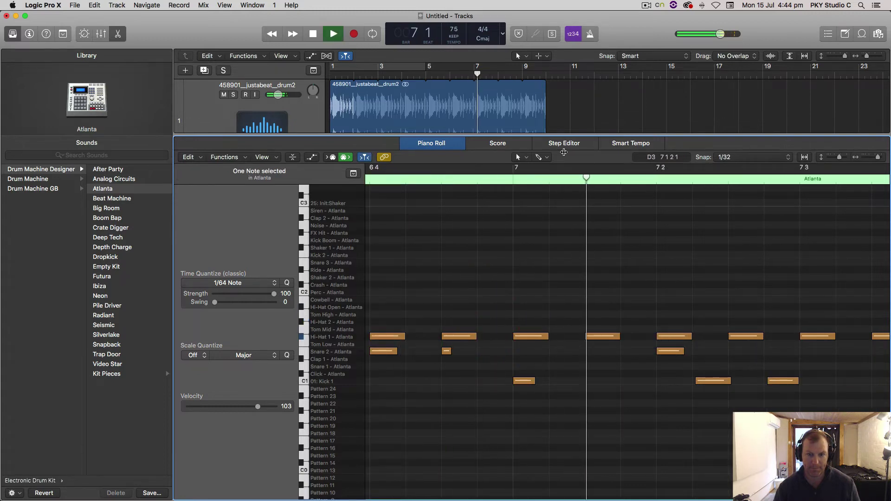
{"action": "left_click_drag", "start_coordinate": [877, 157], "coordinate": [872, 158]}
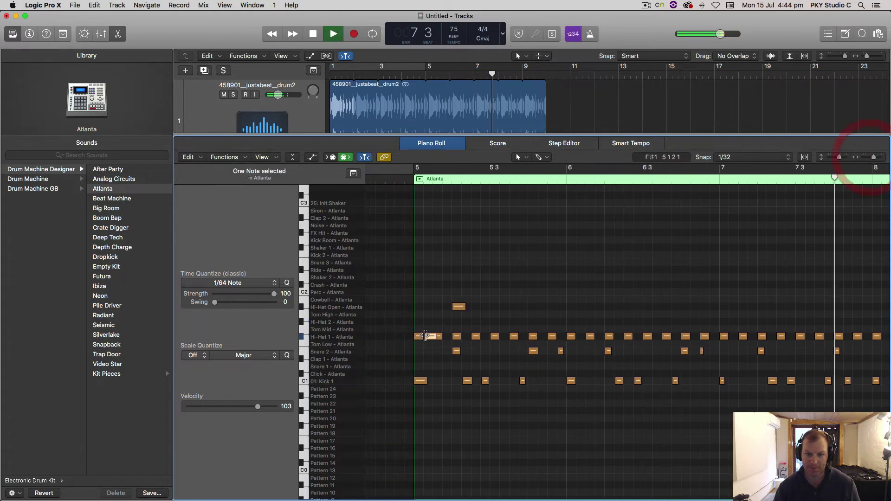
{"action": "scroll", "coordinate": [452, 341], "scroll_direction": "left", "scroll_amount": 10}
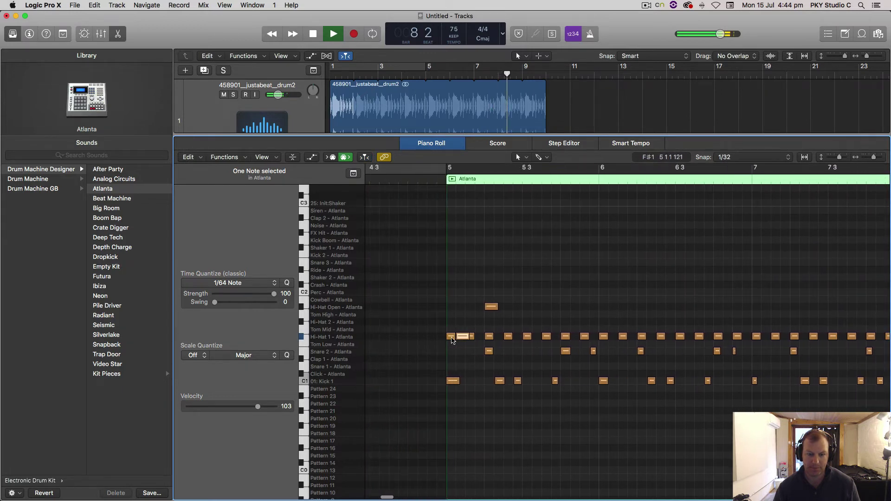
Shorten the added Hi-Hat 1 note to fit before the next hit and play the Atlanta region in a loop.
{"action": "key", "text": "space"}
{"action": "scroll", "coordinate": [459, 339], "scroll_direction": "left", "scroll_amount": 1}
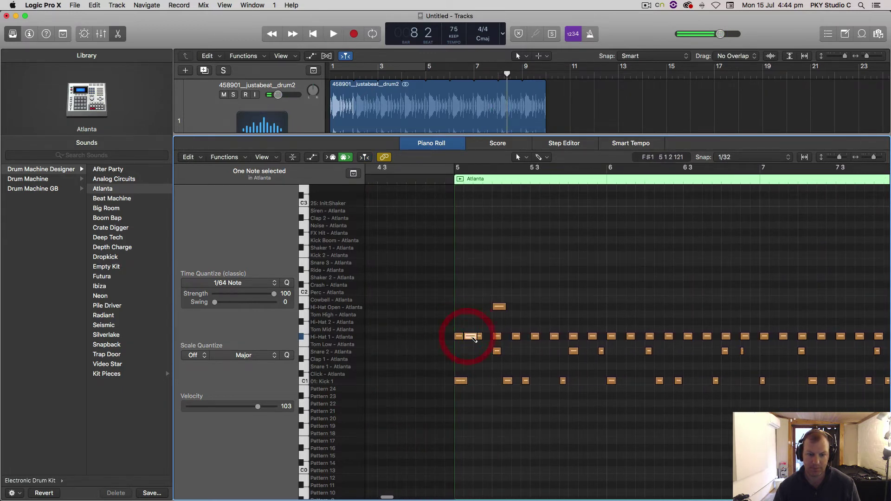
{"action": "left_click_drag", "start_coordinate": [475, 336], "coordinate": [470, 339]}
{"action": "left_click", "coordinate": [460, 179]}
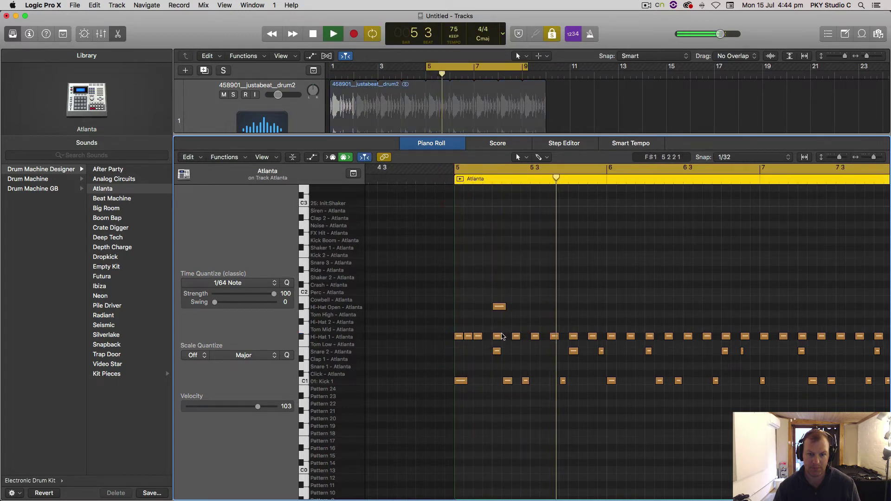
Add extra Hi-Hat 1 notes between existing hits in bars 5 to 8 of the Atlanta region while it loops.
{"action": "left_click", "coordinate": [602, 337], "text": "super"}
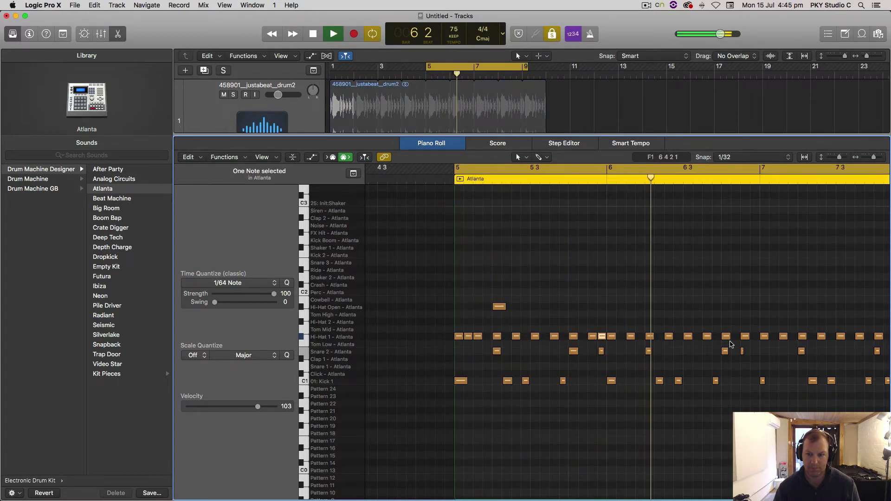
{"action": "left_click", "coordinate": [699, 336], "text": "super"}
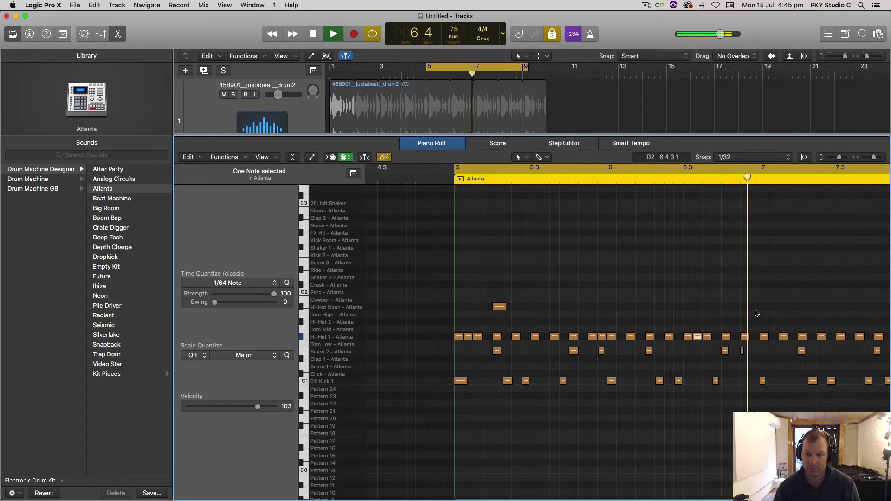
{"action": "left_click", "coordinate": [813, 336], "text": "super"}
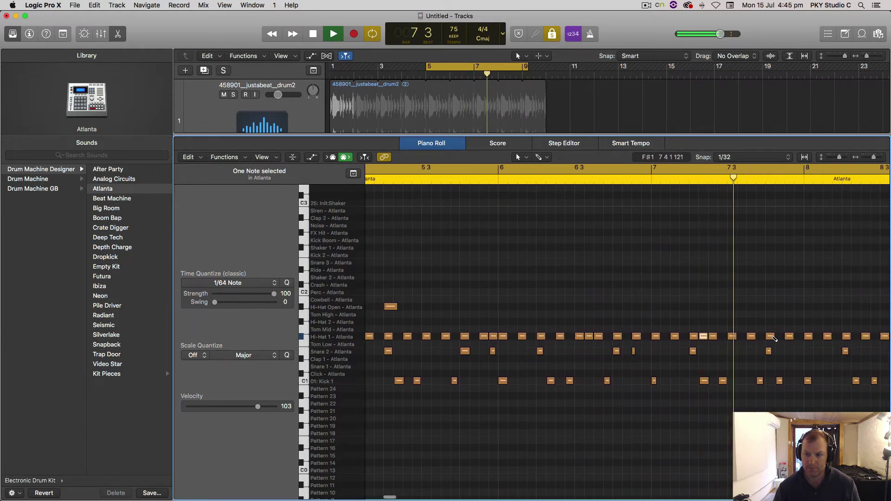
{"action": "left_click", "coordinate": [781, 336], "text": "super"}
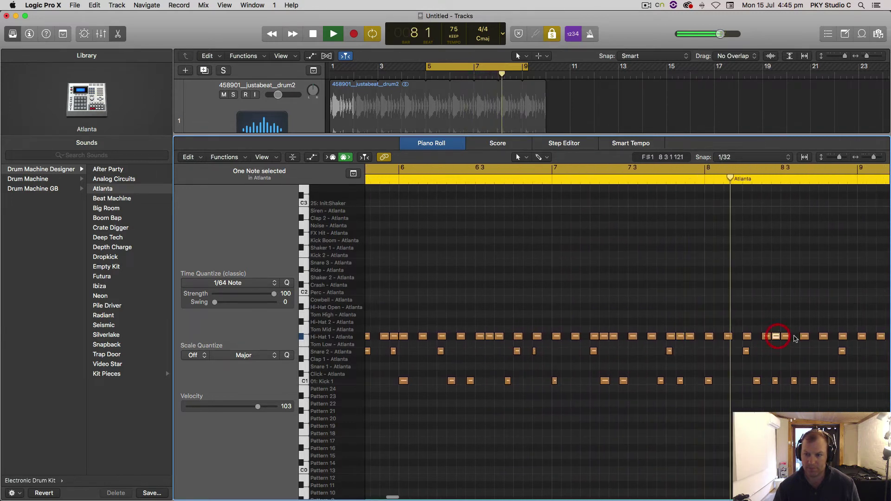
{"action": "left_click", "coordinate": [796, 336], "text": "super"}
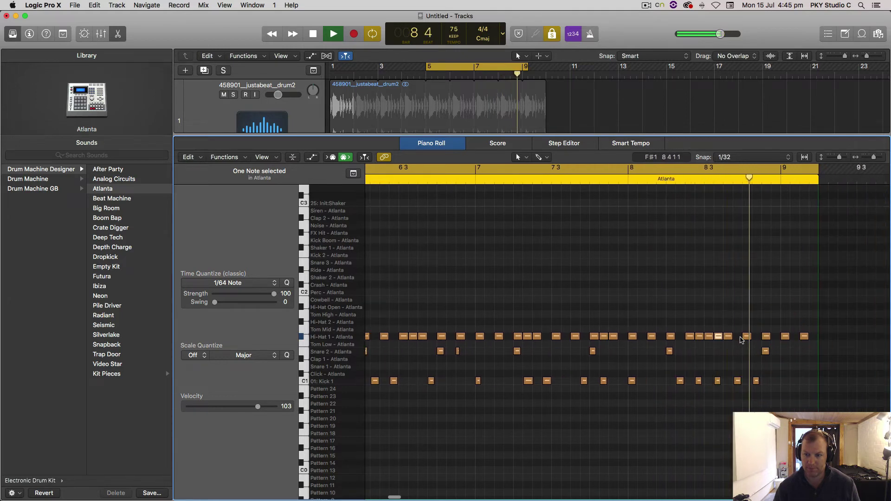
{"action": "left_click", "coordinate": [738, 337], "text": "super"}
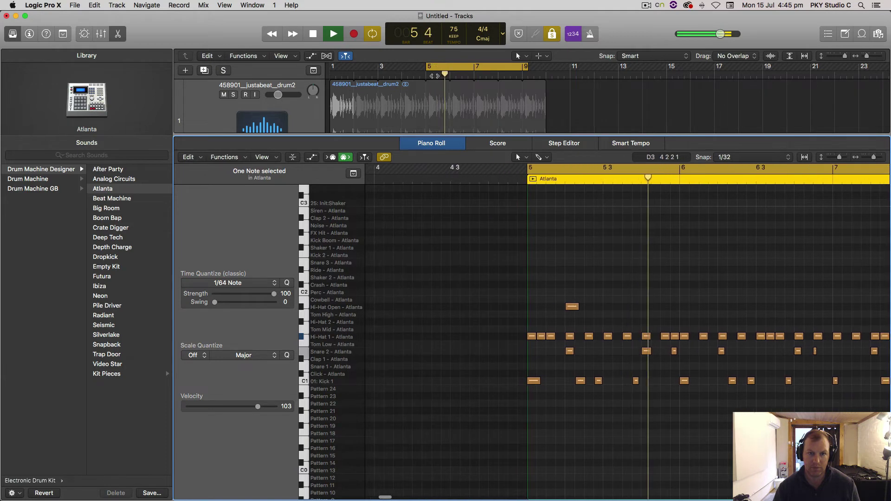
Enlarge the Tracks area above the piano roll and play the cycle range from bar 5 to bar 9 with solo off.
{"action": "left_click_drag", "start_coordinate": [527, 67], "coordinate": [522, 68]}
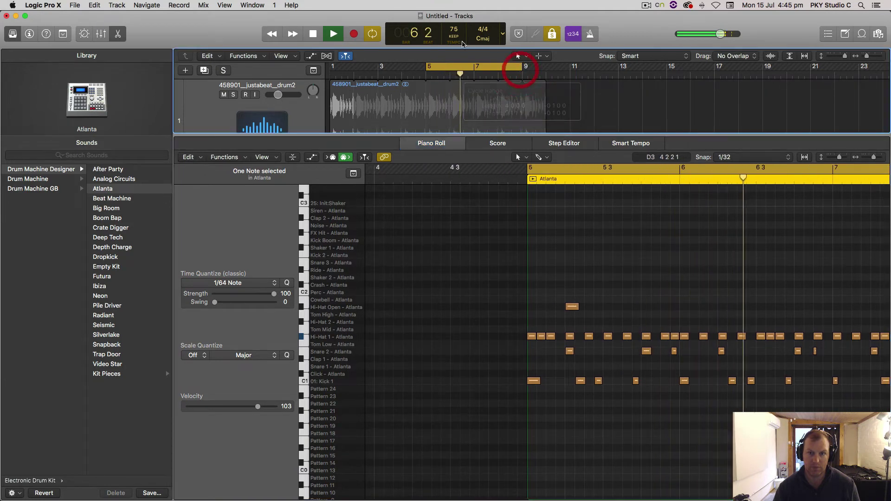
{"action": "left_click", "coordinate": [334, 34]}
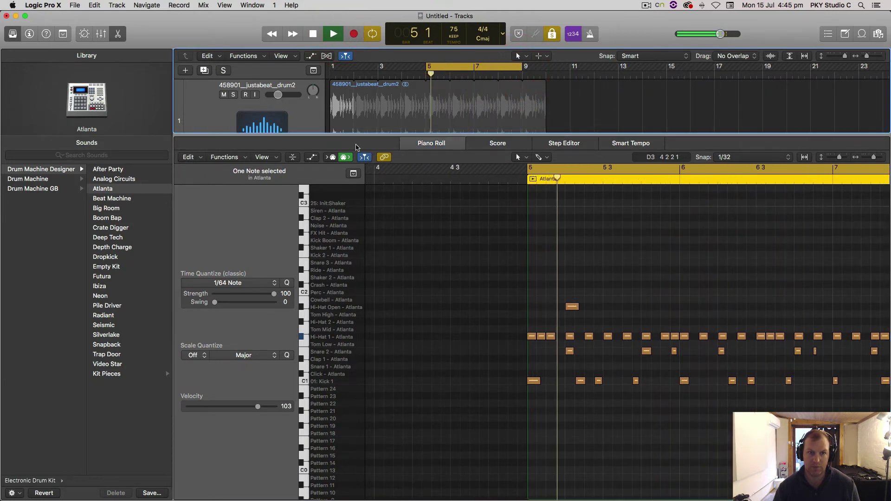
{"action": "left_click", "coordinate": [534, 179]}
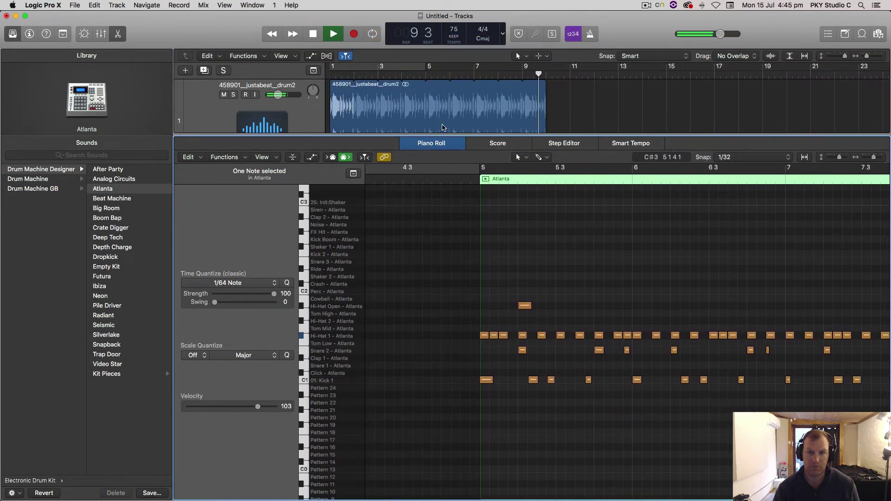
{"action": "left_click_drag", "start_coordinate": [443, 135], "coordinate": [479, 263]}
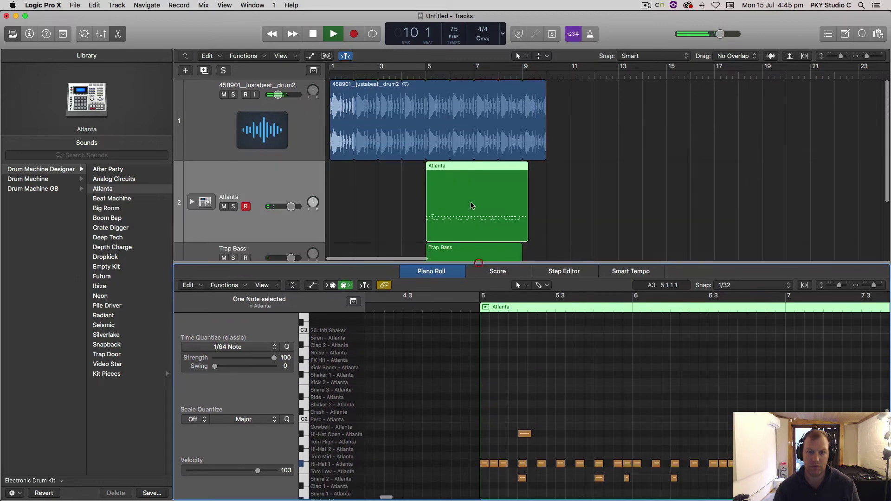
{"action": "left_click", "coordinate": [427, 74]}
{"action": "left_click_drag", "start_coordinate": [427, 67], "coordinate": [522, 67]}
{"action": "key", "text": "space"}
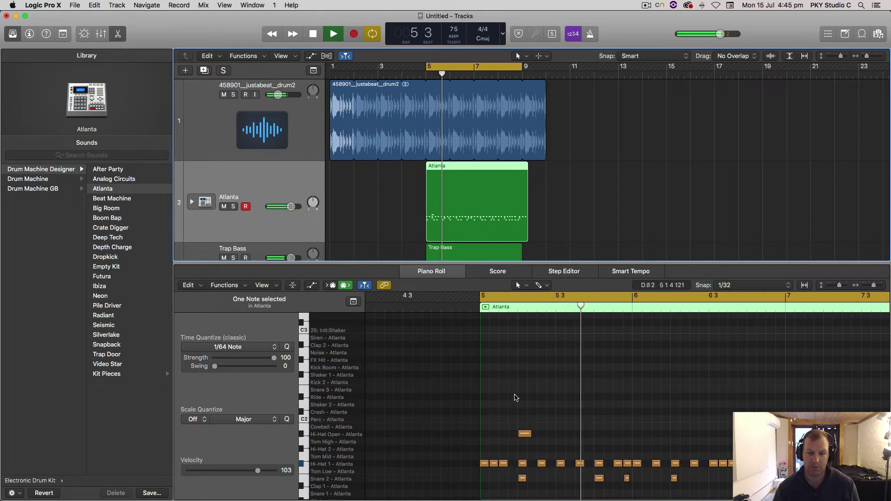
Fill the gaps between the Hi-Hat 1 hits from beat 1 to beat 4 of bar 5 with five extra notes.
{"action": "left_click", "coordinate": [513, 463]}
{"action": "left_click", "coordinate": [532, 464]}
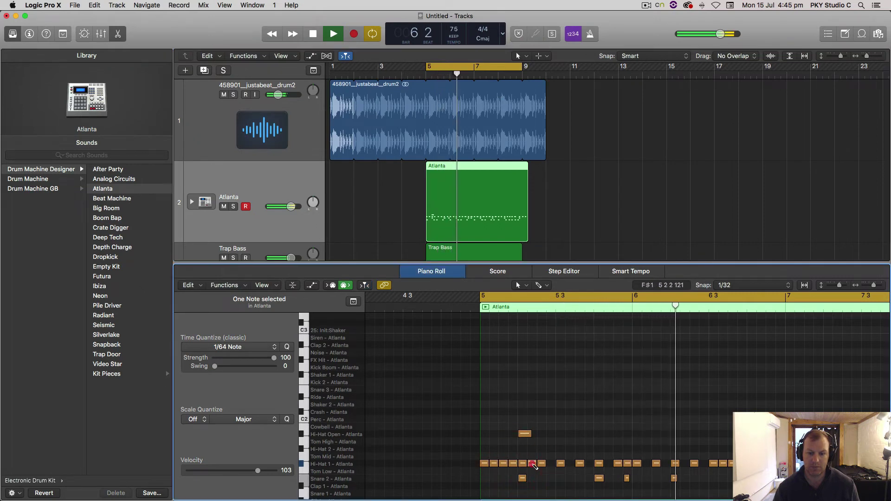
{"action": "left_click", "coordinate": [551, 463]}
{"action": "left_click", "coordinate": [570, 464]}
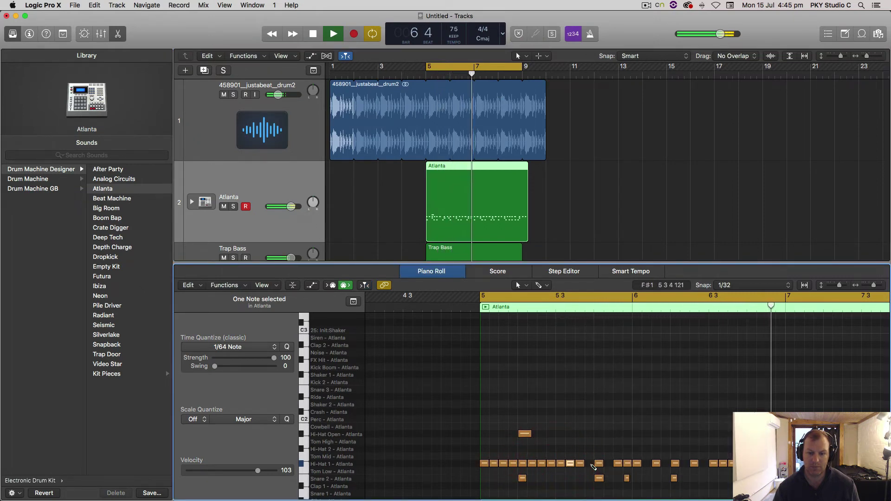
{"action": "left_click", "coordinate": [589, 464]}
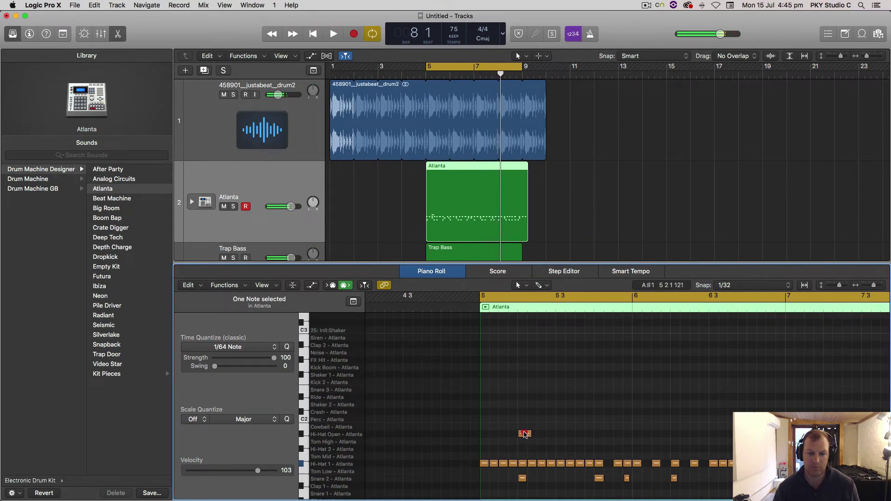
Add Hi-Hat Open notes at the start of bar 6, just before bar 7, and on beat 4 of bar 7.
{"action": "mouse_move", "coordinate": [524, 434]}
{"action": "left_mouse_down"}
{"action": "mouse_move", "coordinate": [525, 420]}
{"action": "mouse_move", "coordinate": [524, 435]}
{"action": "left_mouse_up"}
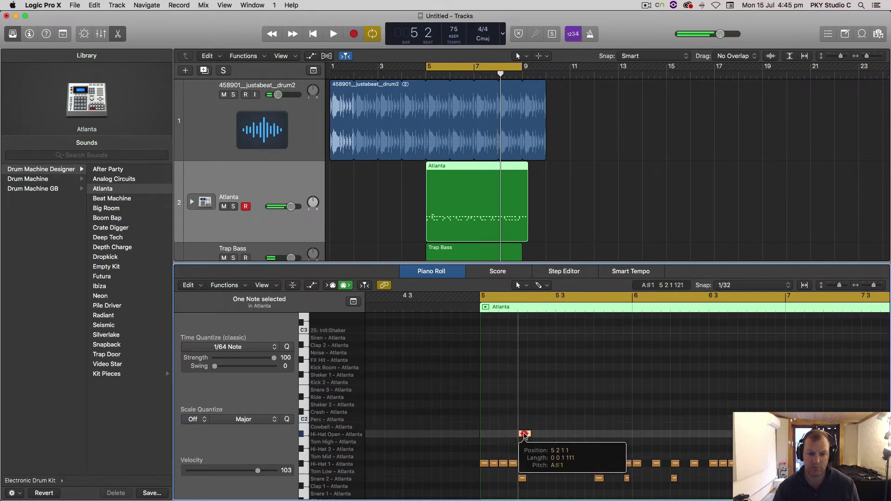
{"action": "key", "text": "space"}
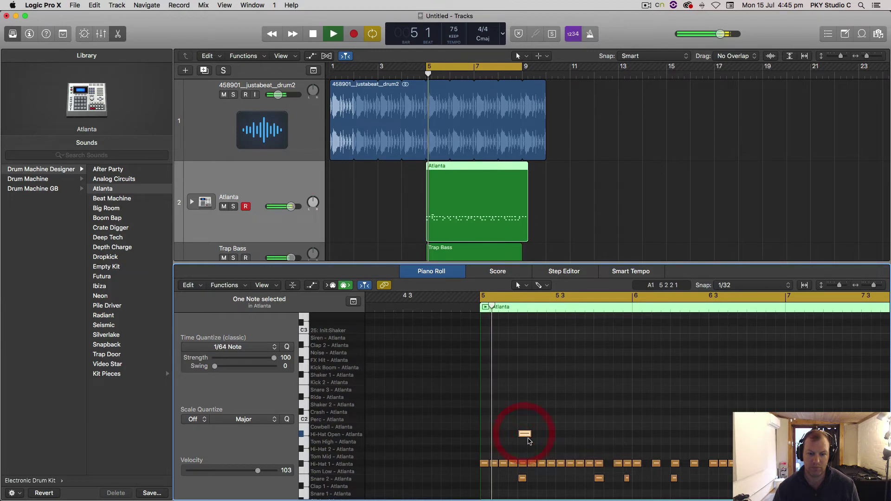
{"action": "left_click", "coordinate": [637, 434]}
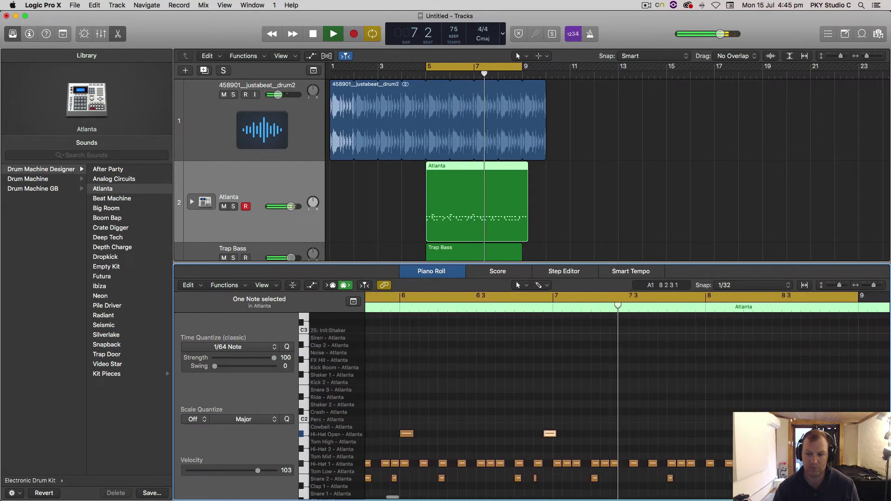
{"action": "key", "text": "space"}
{"action": "left_click", "coordinate": [674, 398]}
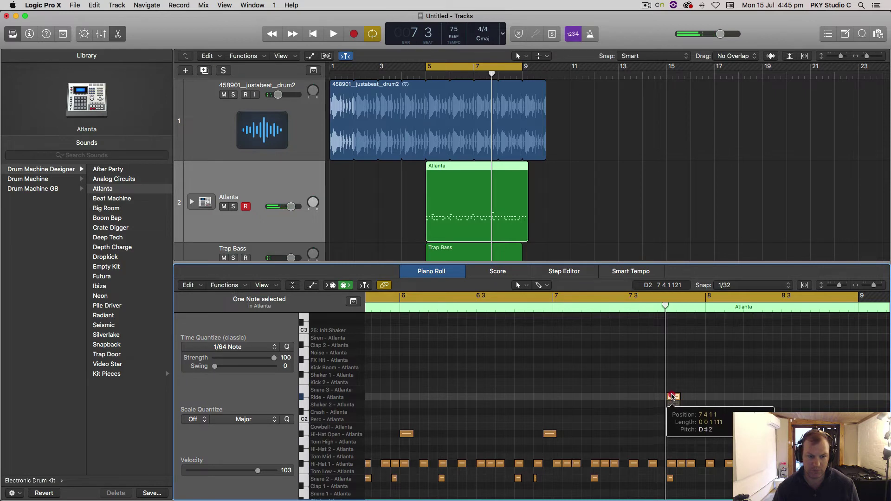
{"action": "left_click_drag", "start_coordinate": [673, 400], "coordinate": [669, 436]}
Place a very short Hi-Hat 1 note a sixteenth before beat 4 of bar 7 and set the piano roll snap to 1/64.
{"action": "scroll", "coordinate": [670, 436], "scroll_direction": "down", "scroll_amount": 4}
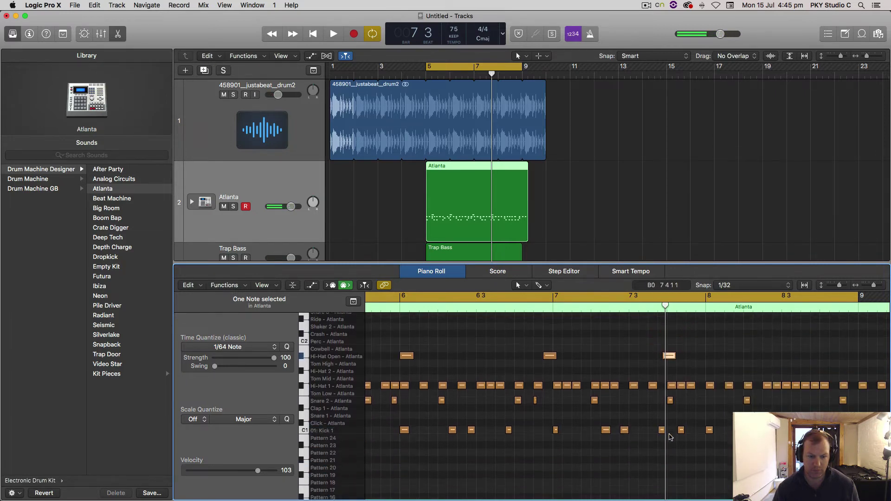
{"action": "left_click_drag", "start_coordinate": [876, 289], "coordinate": [881, 289]}
{"action": "left_click_drag", "start_coordinate": [799, 356], "coordinate": [582, 387]}
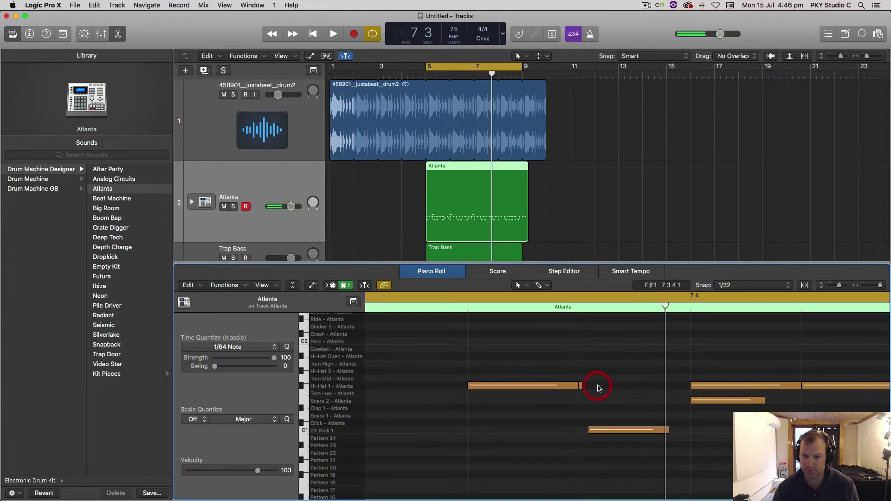
{"action": "left_click", "coordinate": [738, 285]}
{"action": "left_click", "coordinate": [743, 292]}
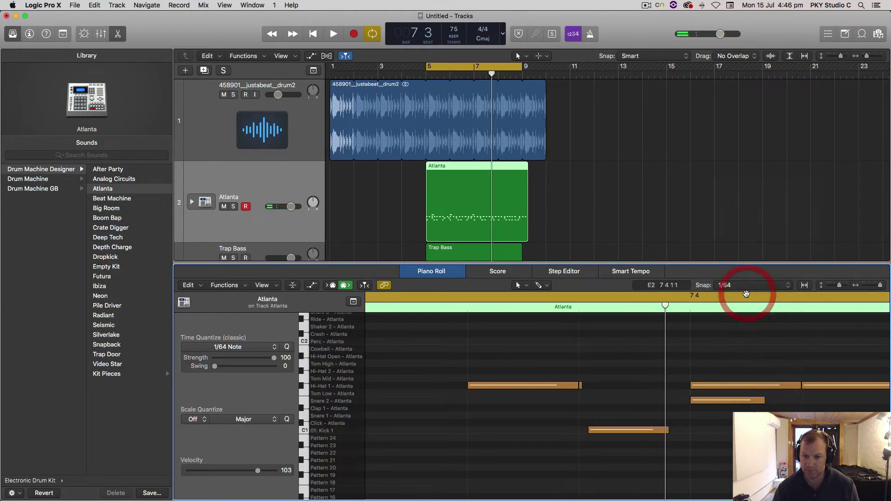
Try the Beat and Bar snap values in the piano roll and return the snap to 1/64.
{"action": "left_click", "coordinate": [792, 290]}
{"action": "left_click", "coordinate": [789, 286]}
{"action": "left_click", "coordinate": [804, 285]}
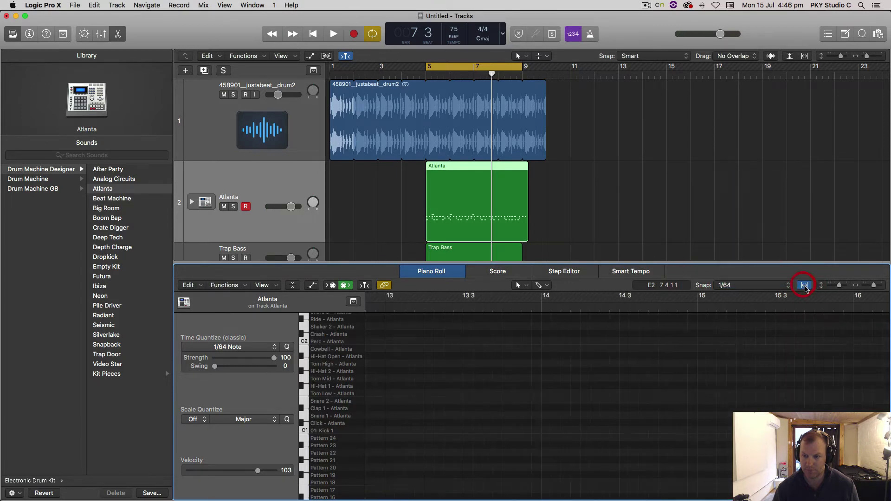
{"action": "left_click", "coordinate": [805, 286]}
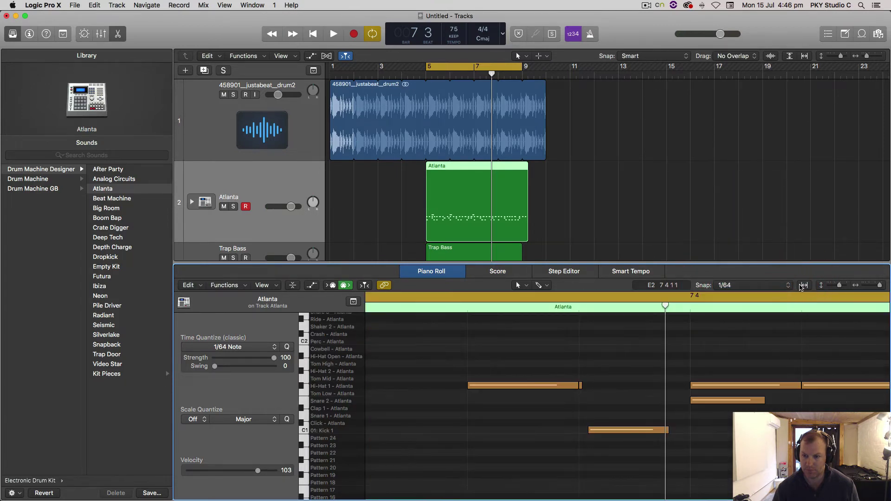
{"action": "left_click", "coordinate": [791, 287]}
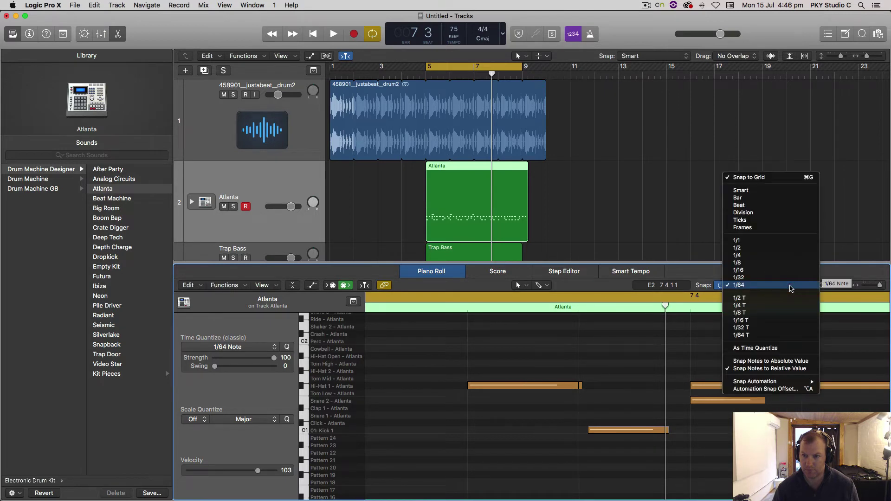
{"action": "left_click", "coordinate": [768, 206]}
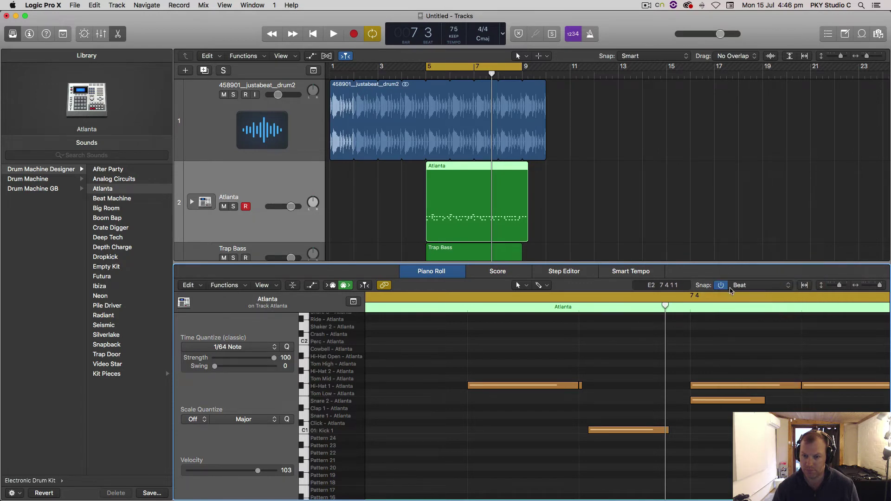
{"action": "left_click", "coordinate": [731, 287]}
{"action": "left_click", "coordinate": [749, 277]}
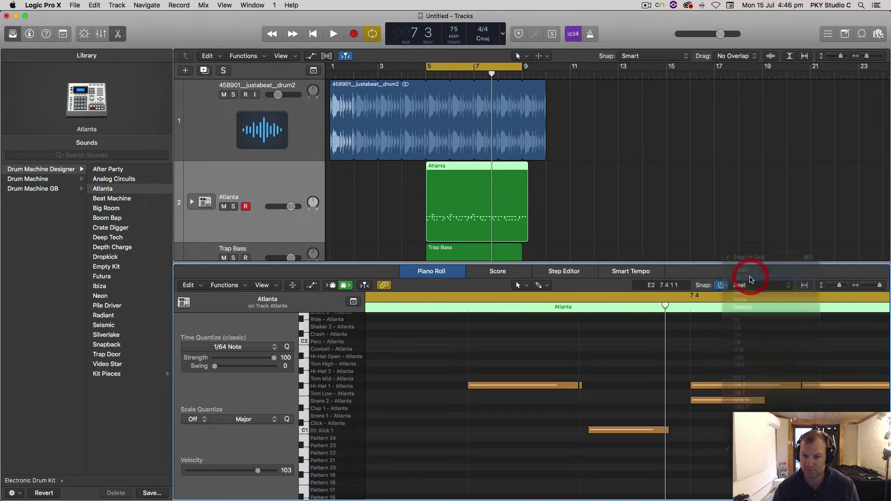
{"action": "left_click", "coordinate": [748, 288]}
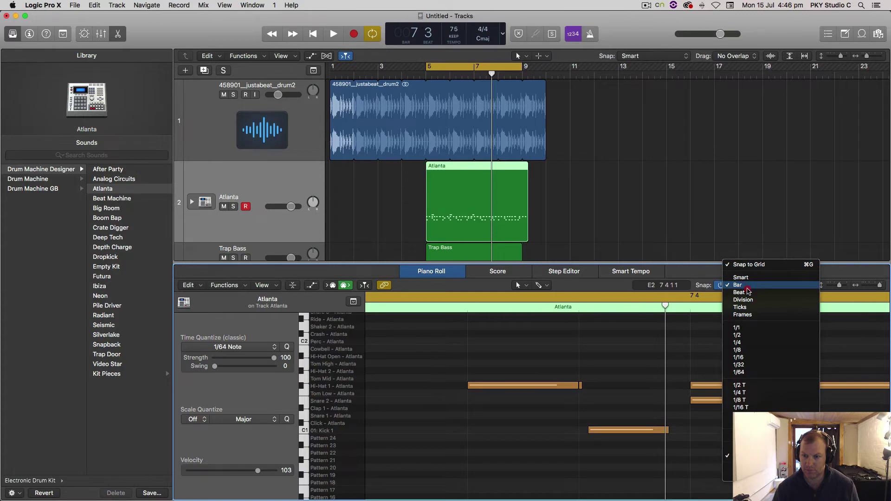
{"action": "left_click", "coordinate": [763, 374]}
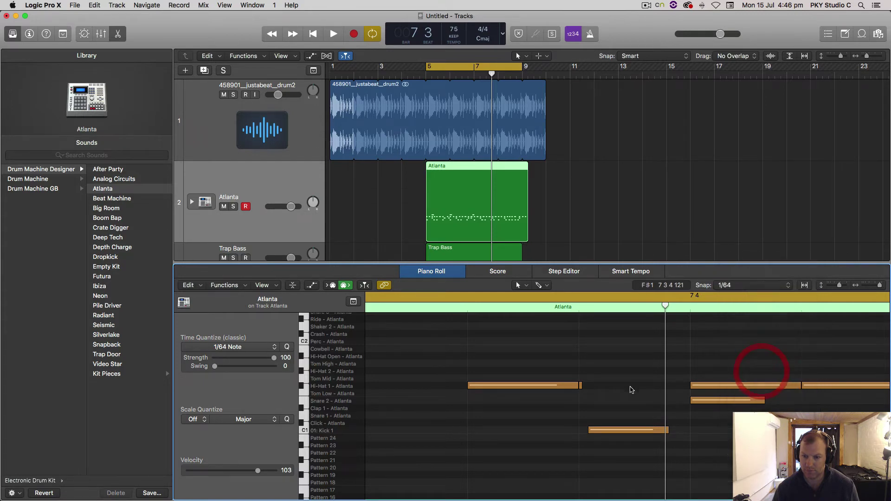
Lengthen the short Hi-Hat 1 note before beat 4 of bar 7 to about a 1/64 note and paste a copy just after it.
{"action": "left_click_drag", "start_coordinate": [583, 389], "coordinate": [606, 386]}
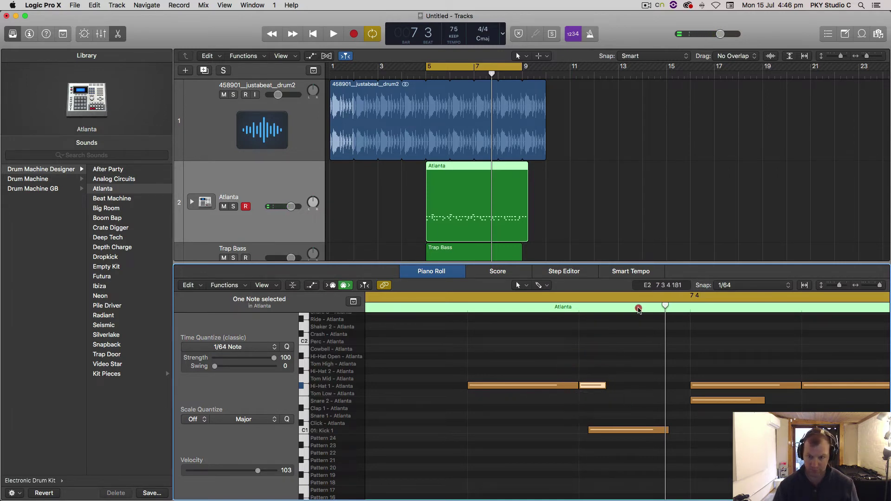
{"action": "left_click_drag", "start_coordinate": [610, 307], "coordinate": [609, 307]}
{"action": "key", "text": "super+v"}
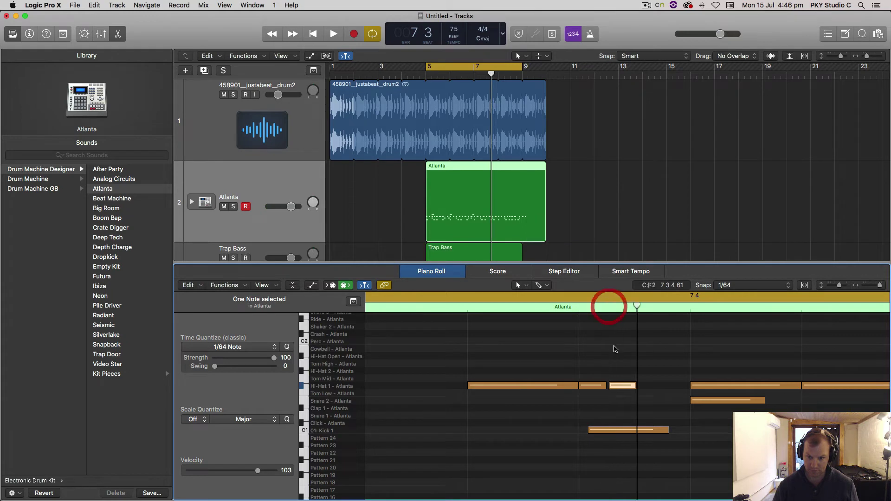
{"action": "left_click", "coordinate": [614, 387]}
Turn cycle mode off and play from the new hi-hat roll in bar 7.
{"action": "left_click", "coordinate": [539, 300]}
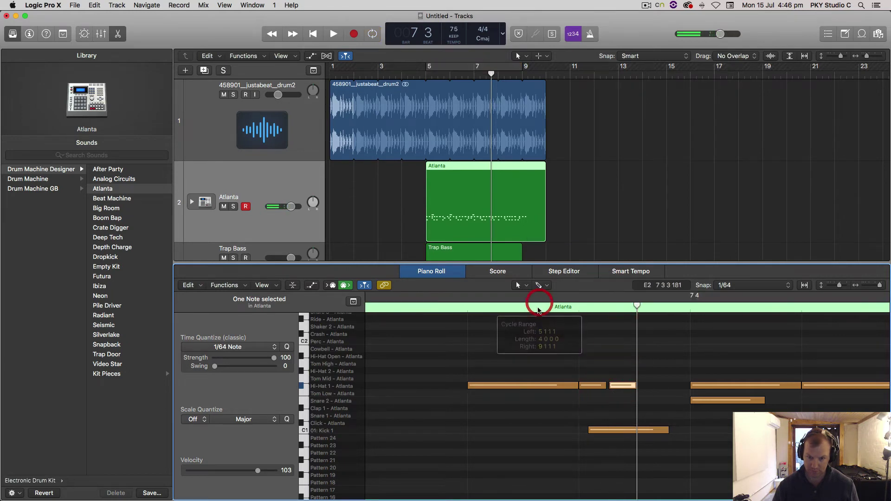
{"action": "left_click", "coordinate": [539, 306]}
{"action": "key", "text": "space"}
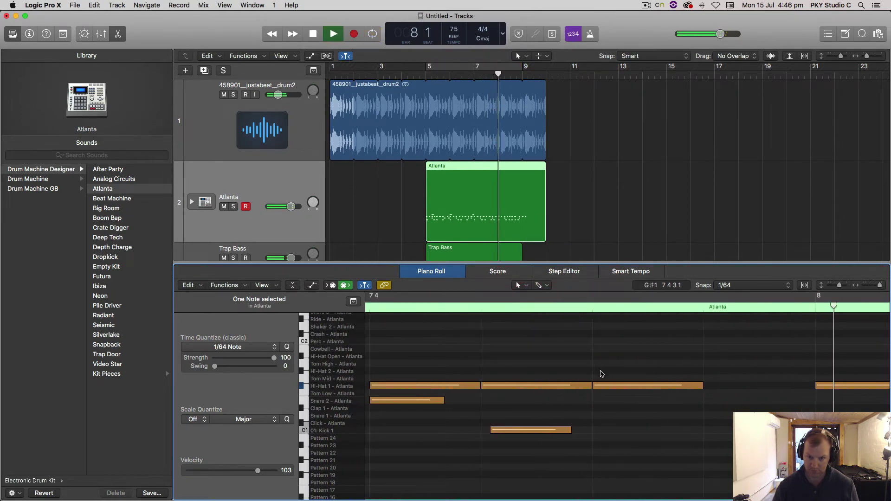
Add two extra Hi-Hat 1 notes between the hits just before and just after the start of bar 9.
{"action": "left_click_drag", "start_coordinate": [881, 286], "coordinate": [872, 285]}
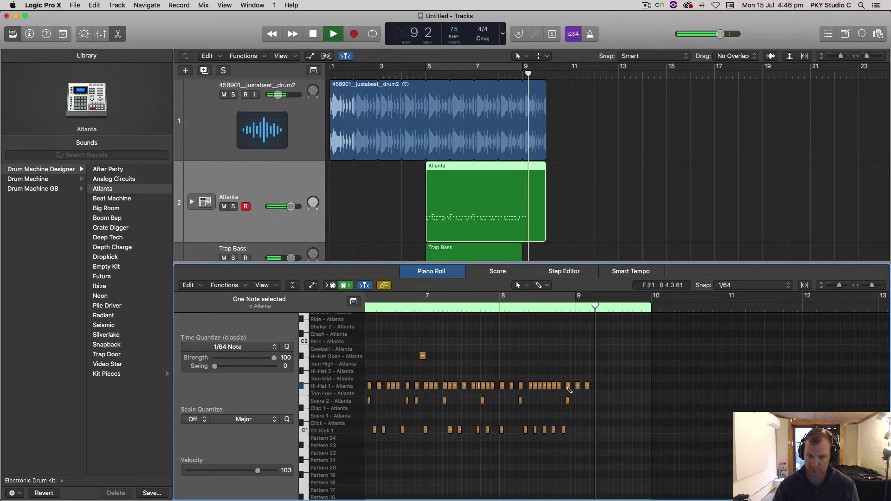
{"action": "left_click", "coordinate": [573, 386]}
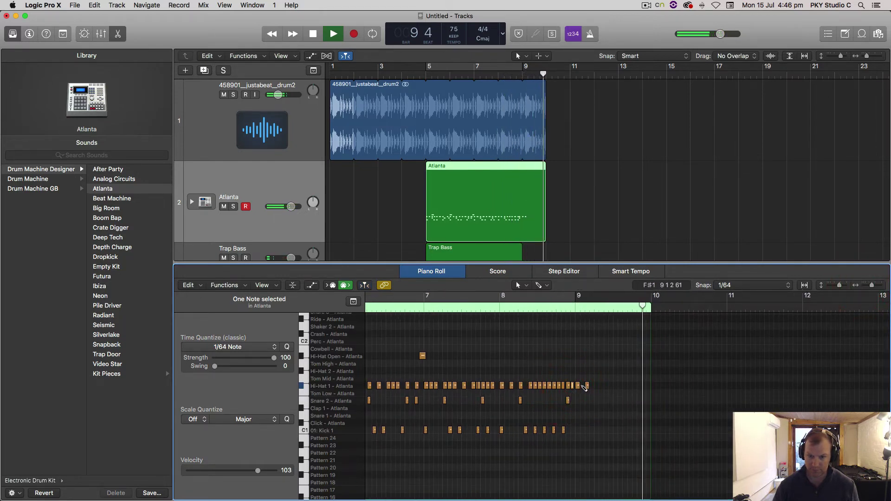
{"action": "left_click", "coordinate": [582, 386]}
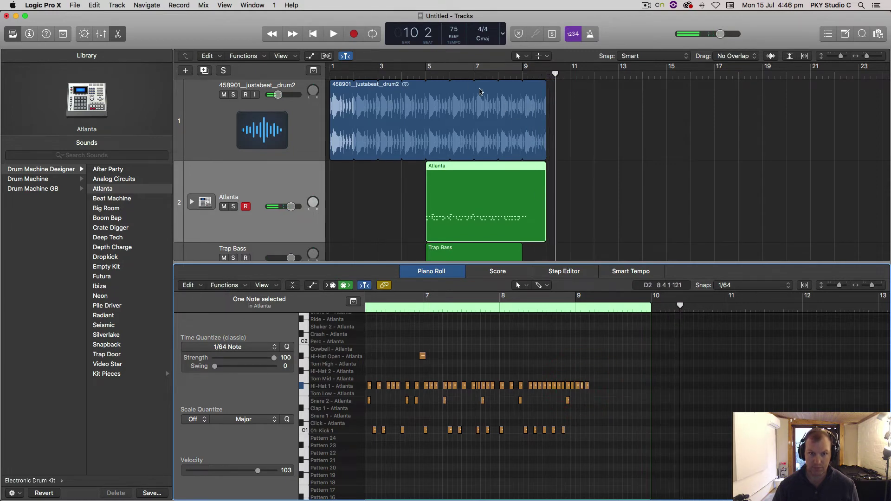
Play from bar 5 and add extra Hi-Hat 1 notes between existing hits in bars 5 to 8.
{"action": "double_click", "coordinate": [428, 77]}
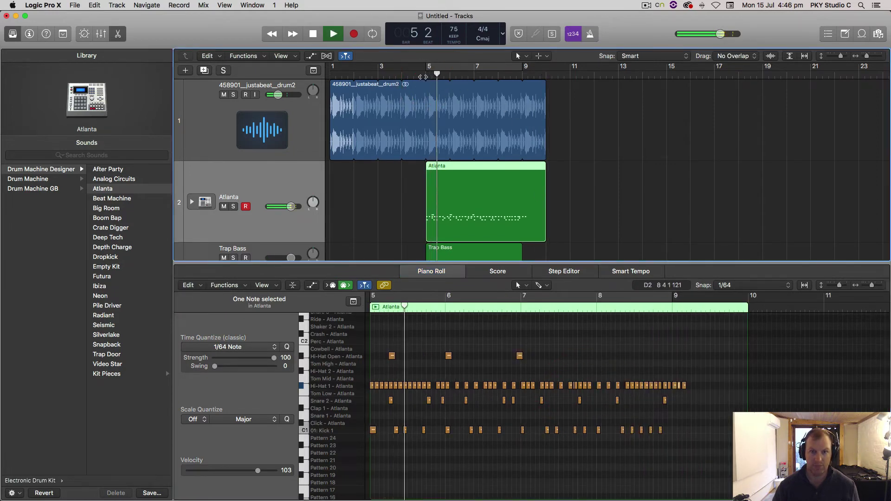
{"action": "scroll", "coordinate": [580, 194], "scroll_direction": "down", "scroll_amount": 5}
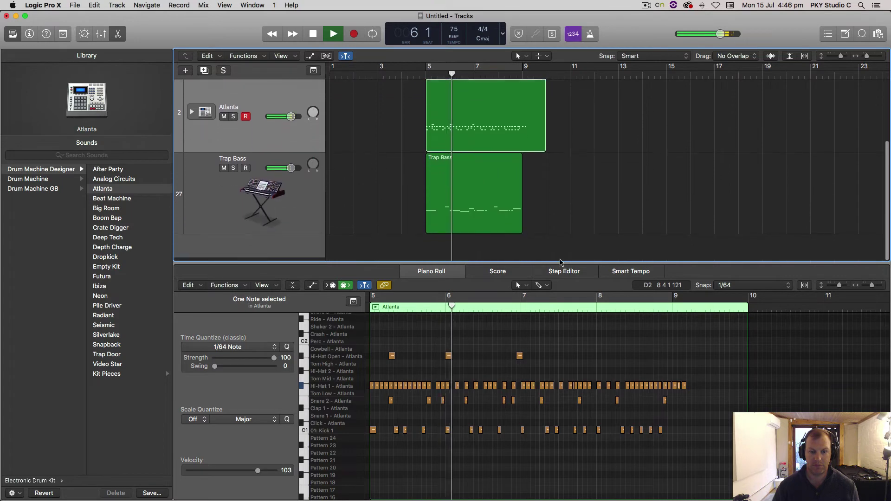
{"action": "left_click", "coordinate": [432, 386]}
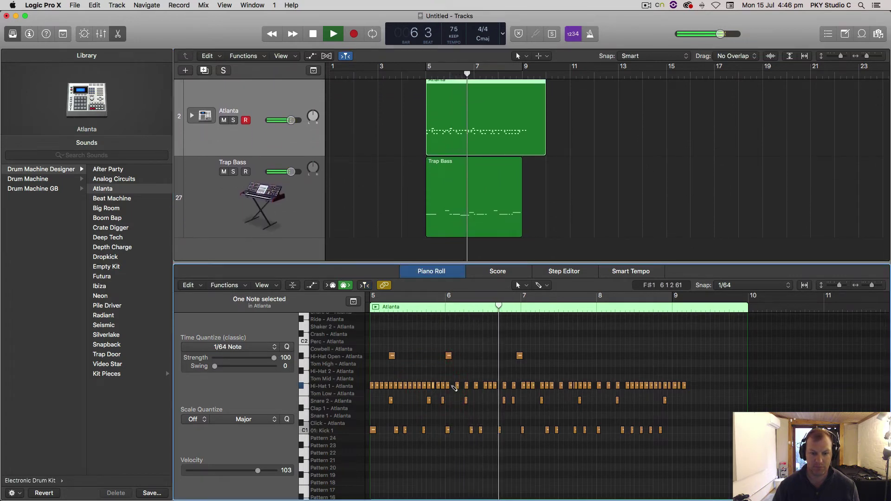
{"action": "left_click", "coordinate": [451, 386]}
{"action": "left_click", "coordinate": [471, 386]}
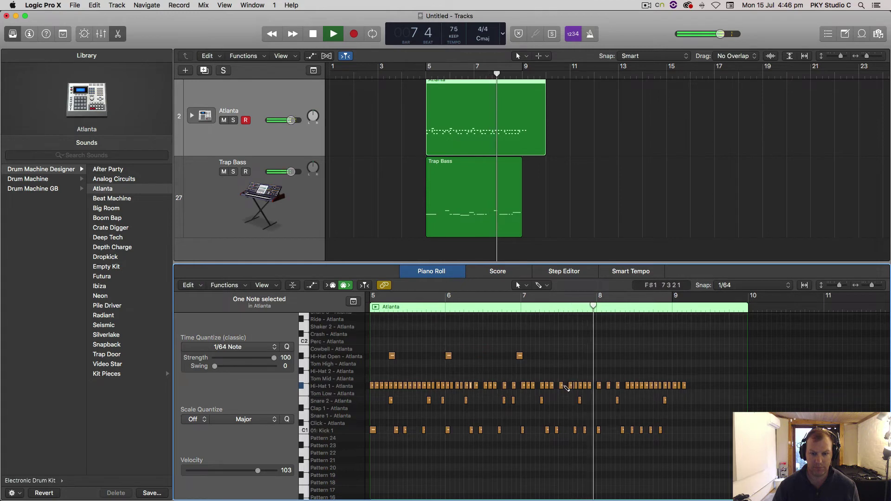
{"action": "left_click", "coordinate": [565, 385]}
{"action": "left_click", "coordinate": [613, 385]}
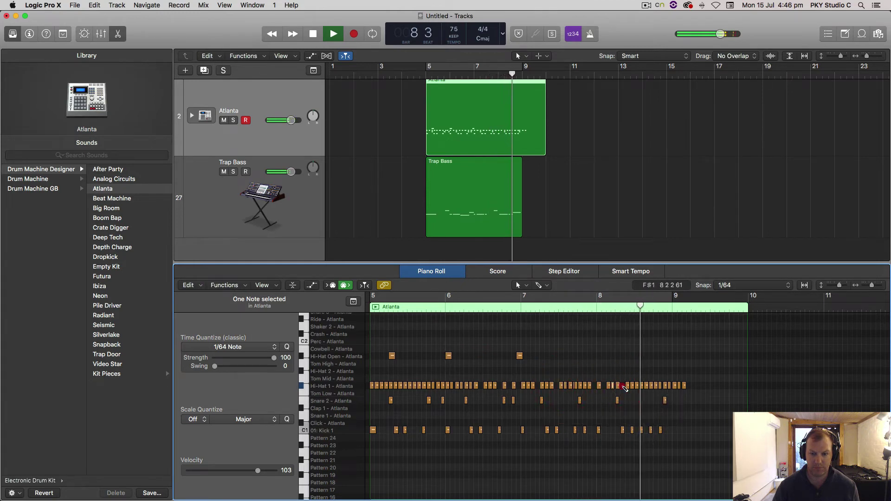
{"action": "left_click", "coordinate": [622, 386]}
{"action": "left_click", "coordinate": [594, 385]}
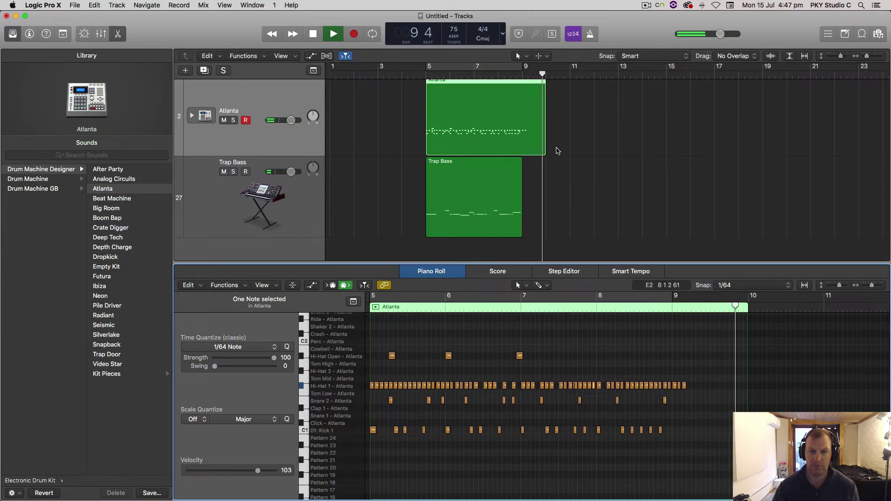
Replay from bar 5 and shorten the Atlanta region so that it ends at bar 7.
{"action": "scroll", "coordinate": [558, 150], "scroll_direction": "up", "scroll_amount": 3}
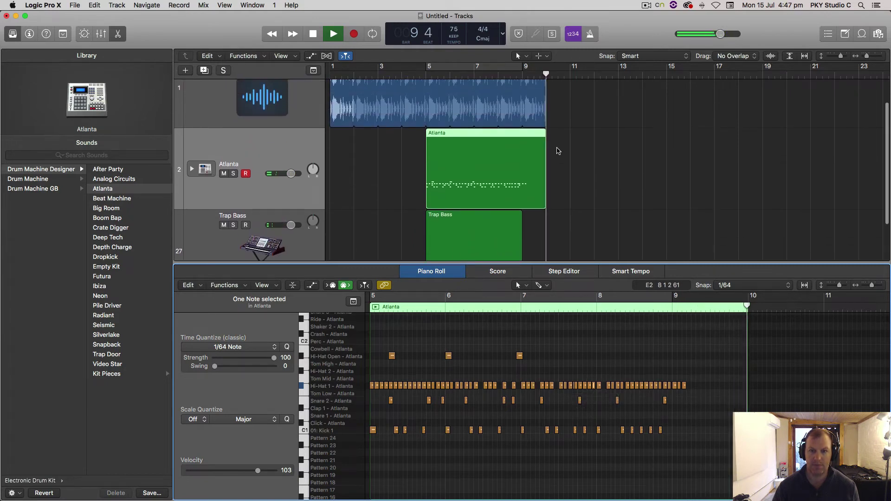
{"action": "double_click", "coordinate": [420, 75]}
{"action": "left_click_drag", "start_coordinate": [545, 205], "coordinate": [473, 203]}
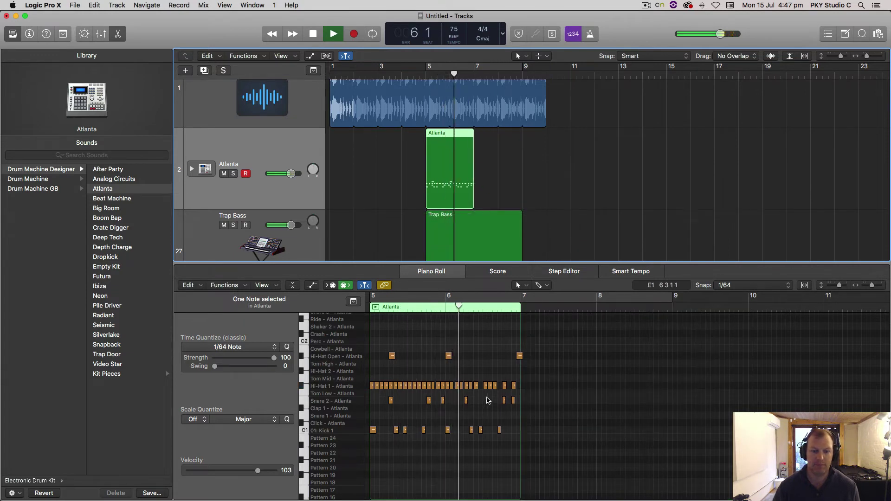
Add a Hi-Hat 1 note at the end of beat 2 in bar 6 and replay from bar 5.
{"action": "left_click", "coordinate": [480, 386]}
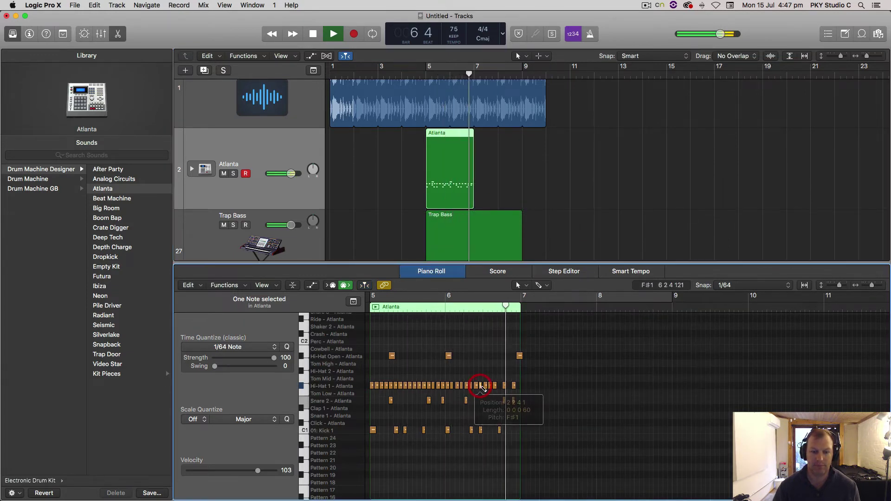
{"action": "key", "text": "space"}
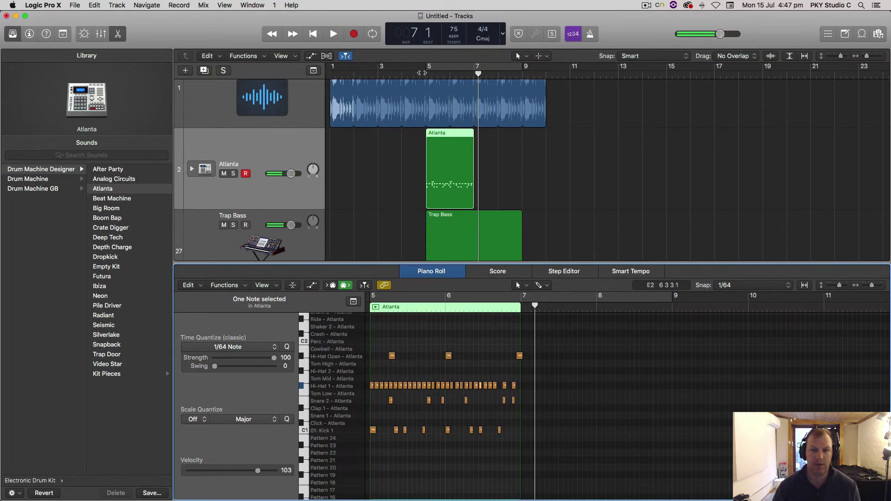
{"action": "left_click", "coordinate": [422, 74]}
{"action": "key", "text": "space"}
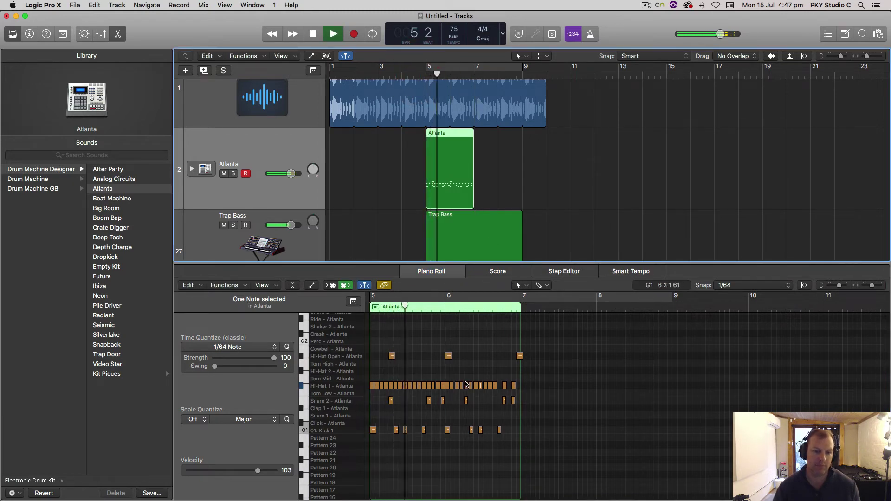
Add a short note at beat 3 of bar 5 and move it to the Tom High row.
{"action": "scroll", "coordinate": [396, 373], "scroll_direction": "up", "scroll_amount": 3}
{"action": "left_click", "coordinate": [419, 354]}
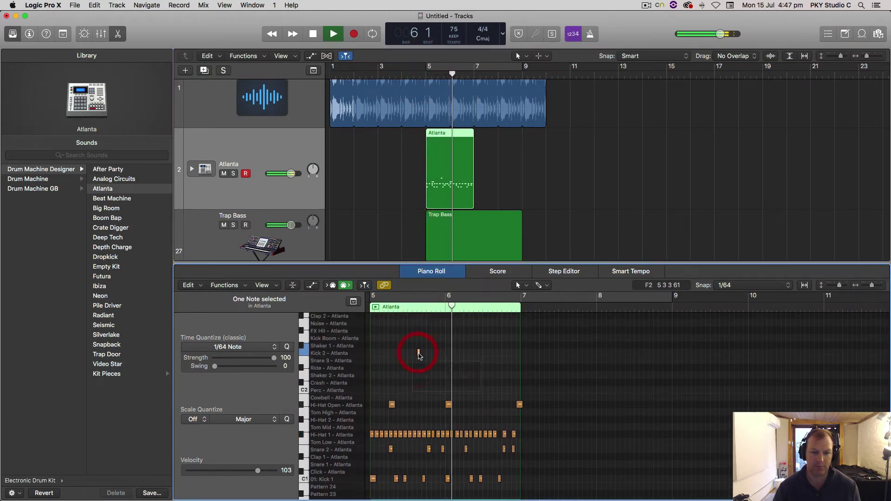
{"action": "left_click_drag", "start_coordinate": [419, 354], "coordinate": [413, 412]}
Nudge the Tom High note in bar 5 slightly later, to about position 5 3 2 61, with playback running.
{"action": "scroll", "coordinate": [427, 404], "scroll_direction": "left", "scroll_amount": 4}
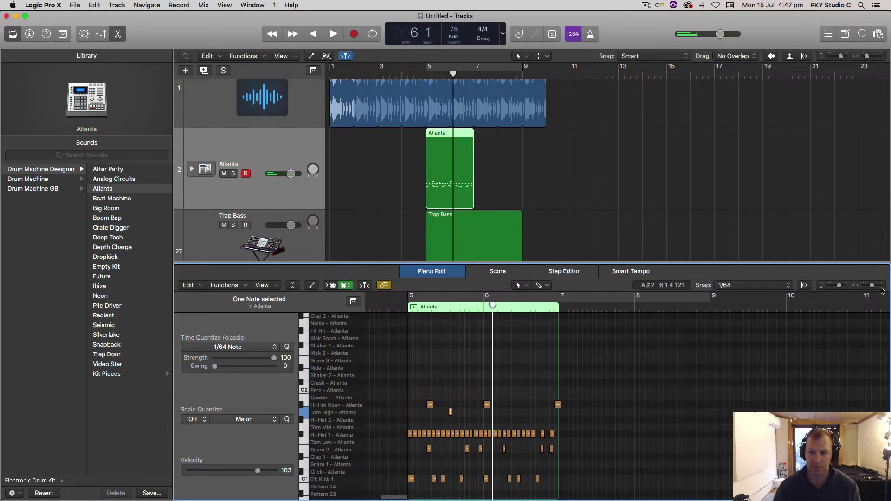
{"action": "left_click_drag", "start_coordinate": [872, 287], "coordinate": [873, 288]}
{"action": "scroll", "coordinate": [669, 408], "scroll_direction": "left", "scroll_amount": 10}
{"action": "key", "text": "space"}
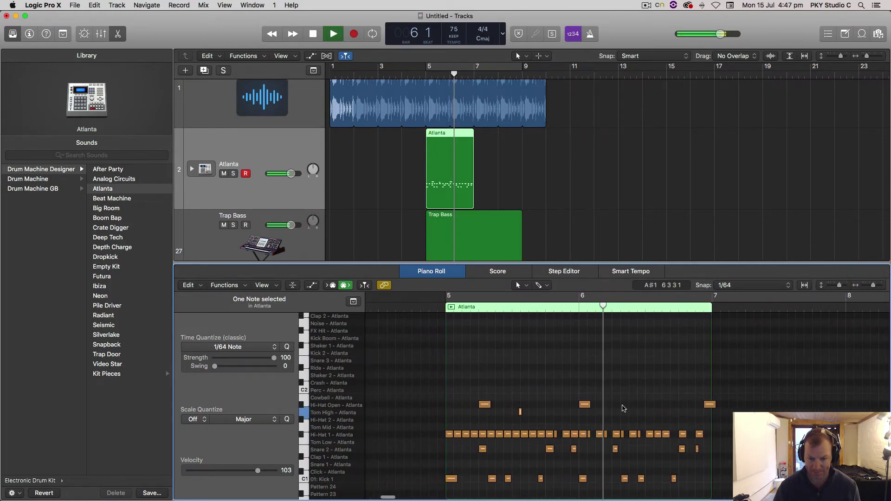
{"action": "left_click", "coordinate": [537, 411]}
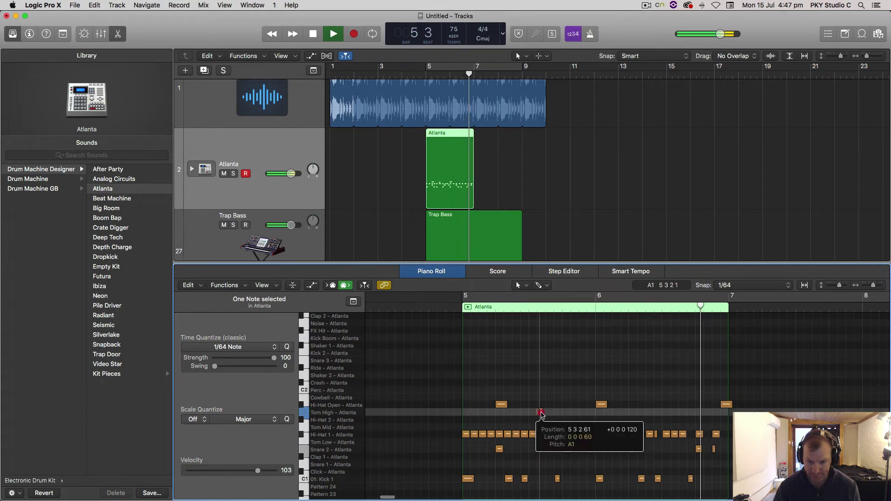
{"action": "key", "text": "space"}
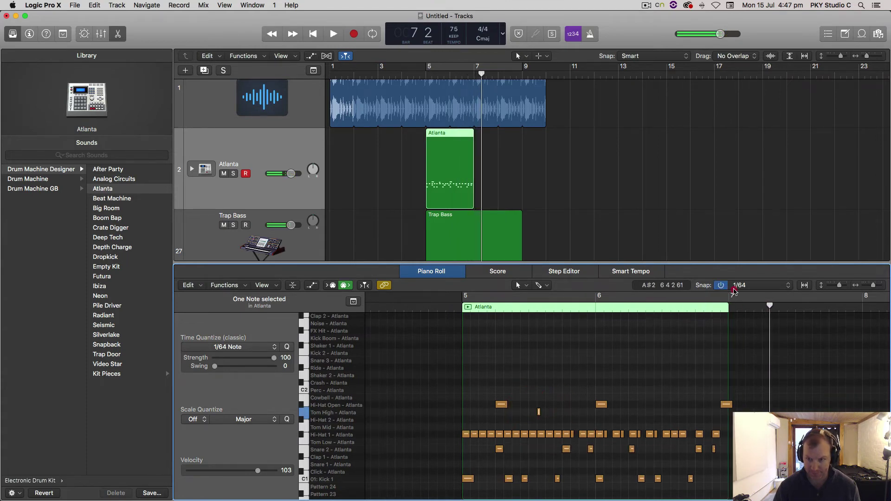
Set the piano roll snap to 1/16 and add a Tom High note at the start of bar 5.
{"action": "left_click", "coordinate": [748, 286]}
{"action": "left_click", "coordinate": [739, 270]}
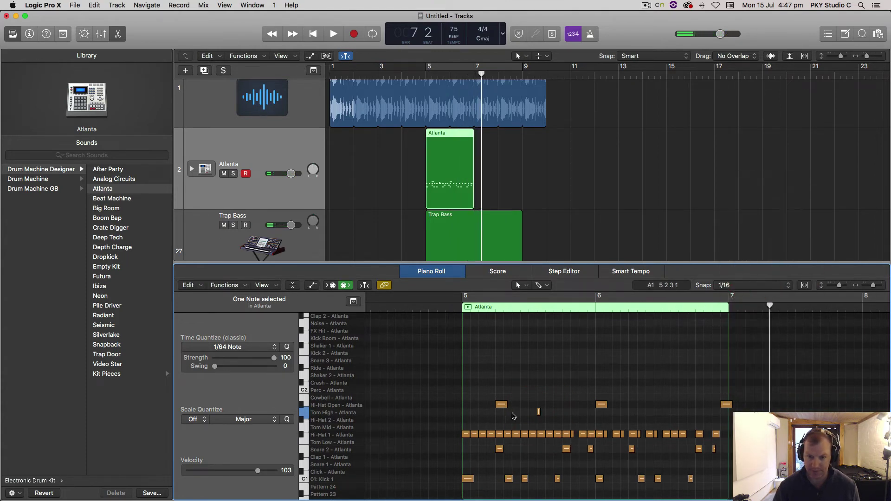
{"action": "left_click", "coordinate": [470, 413]}
{"action": "key", "text": "space"}
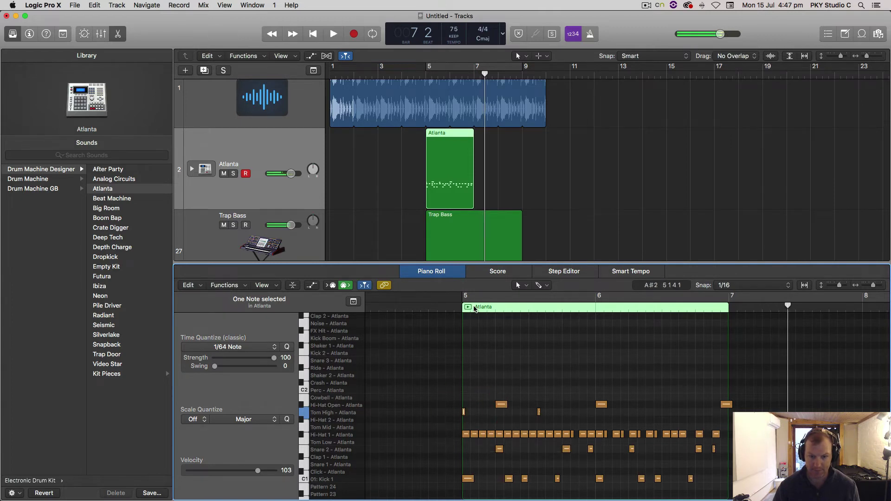
Cycle bars 5 to 7 and move the first Tom High note to the last sixteenth of beat 1 in bar 5.
{"action": "left_click", "coordinate": [475, 308]}
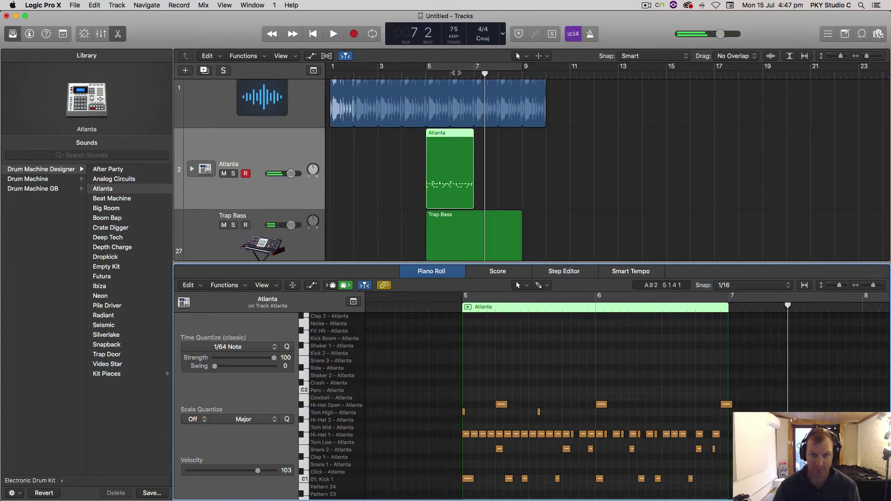
{"action": "left_click_drag", "start_coordinate": [520, 69], "coordinate": [474, 69]}
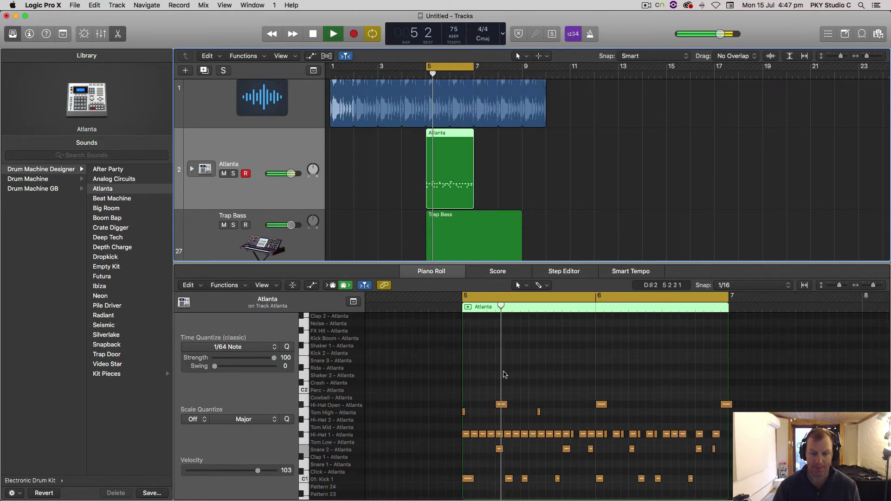
{"action": "left_click_drag", "start_coordinate": [465, 412], "coordinate": [492, 413]}
{"action": "key", "text": "space"}
{"action": "key", "text": "space"}
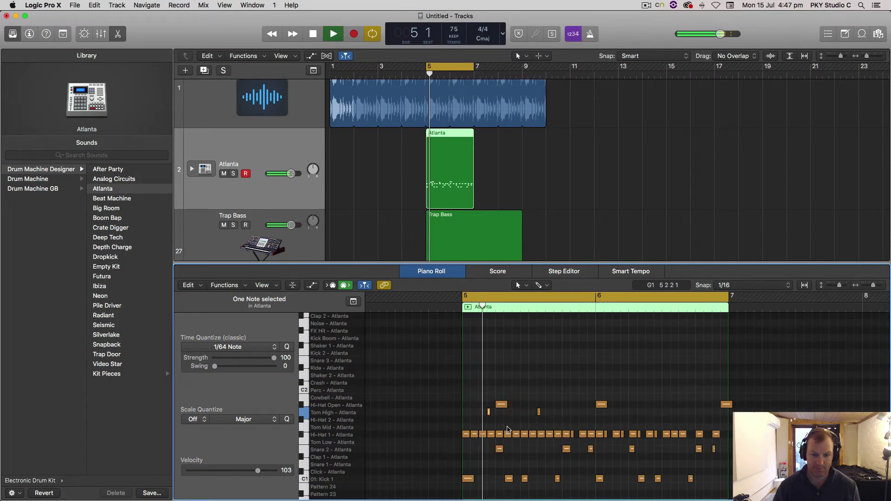
Try a third Tom High note in beat 4 of bar 5 during playback and delete it.
{"action": "left_click", "coordinate": [581, 412]}
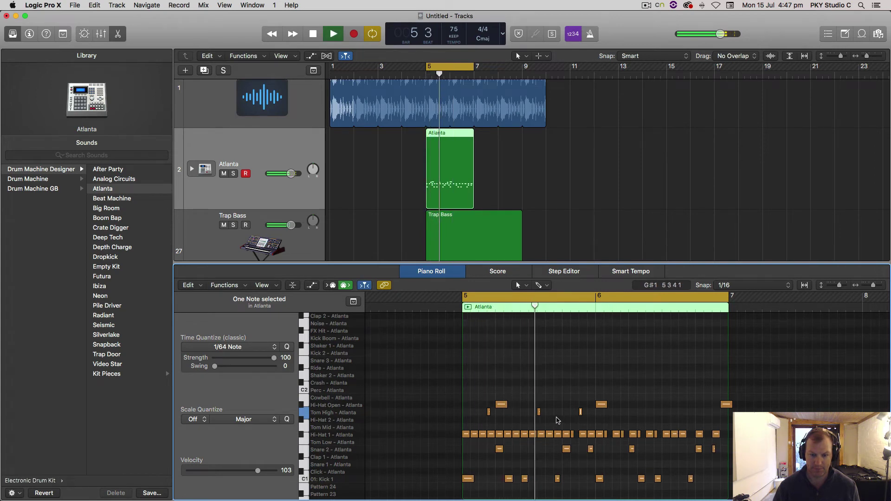
{"action": "scroll", "coordinate": [574, 418], "scroll_direction": "right", "scroll_amount": 1}
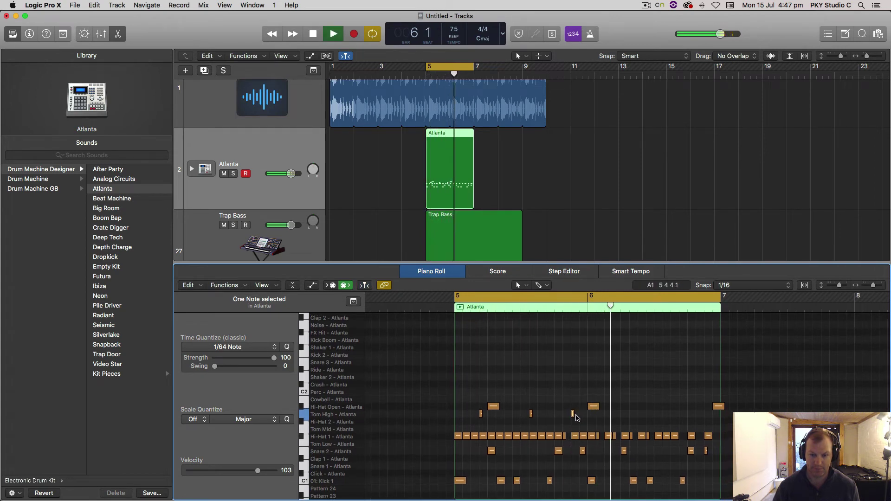
{"action": "left_click", "coordinate": [575, 415]}
{"action": "key", "text": "Delete"}
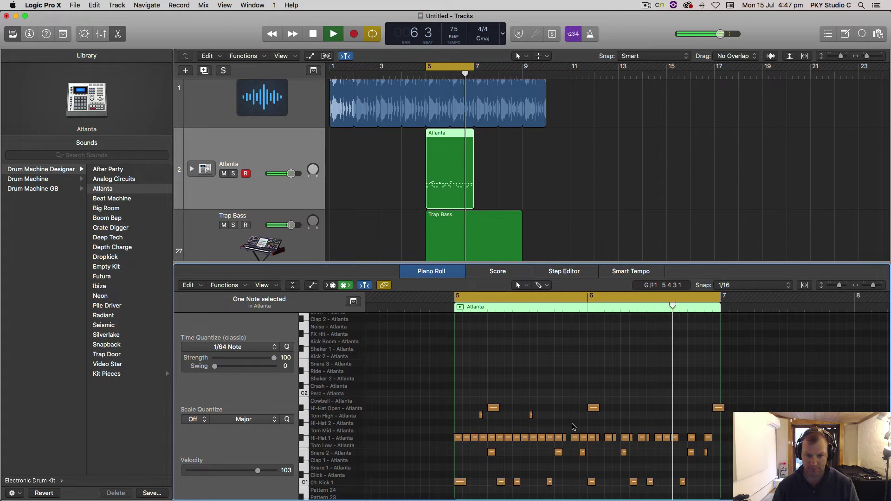
Add a Tom High note on bar 6's fourth sixteenth and a Snare 3 note on the last sixteenth of beat 3.
{"action": "left_click", "coordinate": [606, 415]}
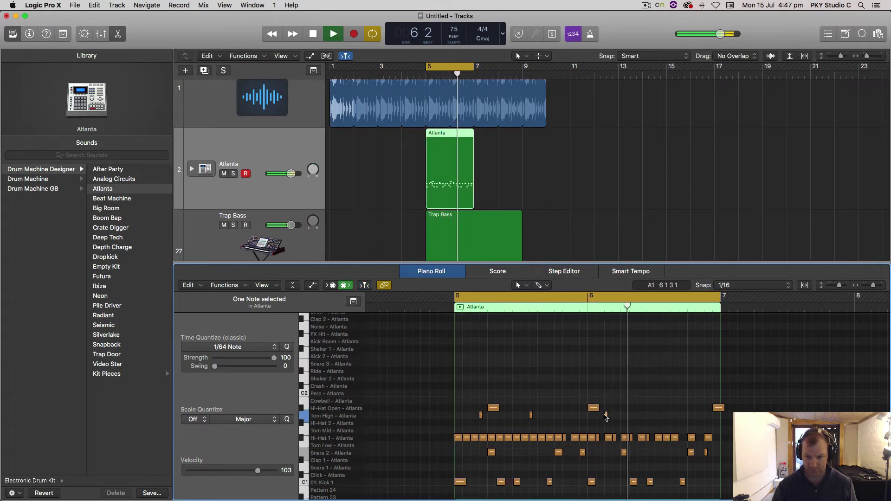
{"action": "left_click_drag", "start_coordinate": [614, 414], "coordinate": [615, 416]}
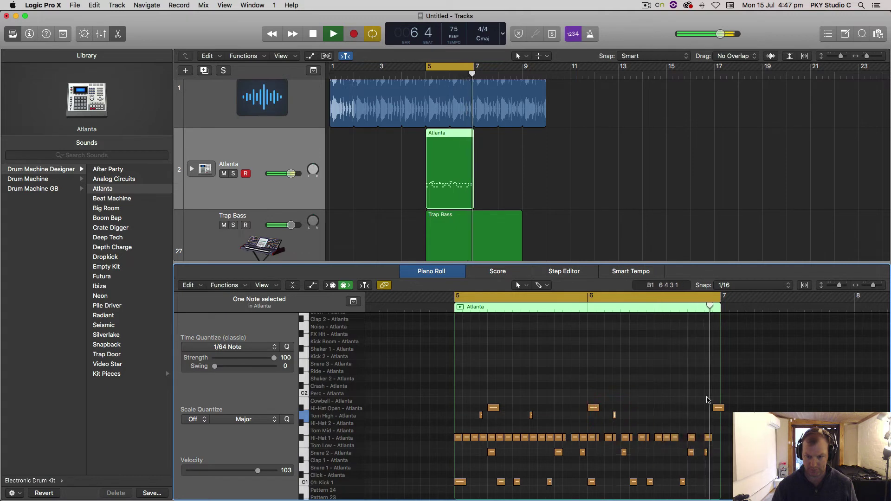
{"action": "left_click", "coordinate": [682, 386], "text": "super"}
{"action": "left_click_drag", "start_coordinate": [681, 386], "coordinate": [681, 365]}
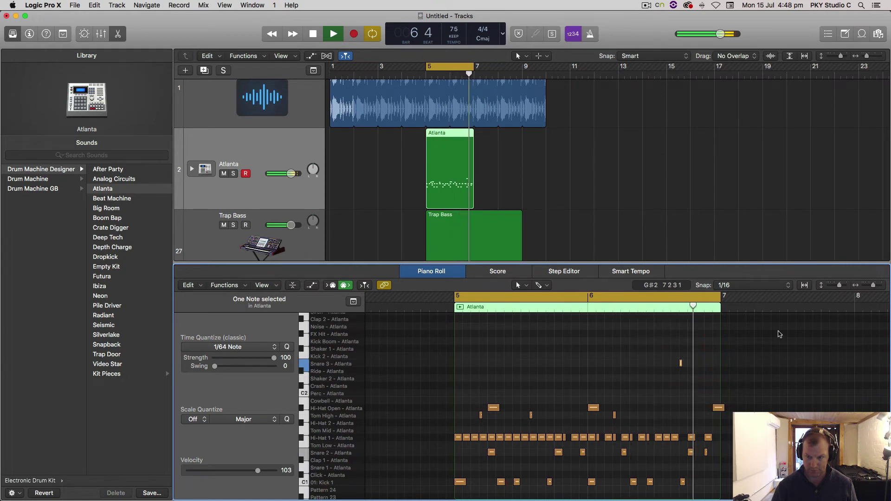
Stop playback, add a Snare 3 note on the second sixteenth of beat 4 in bar 6, and paste a copy after it.
{"action": "key", "text": "space"}
{"action": "left_click_drag", "start_coordinate": [878, 289], "coordinate": [883, 286]}
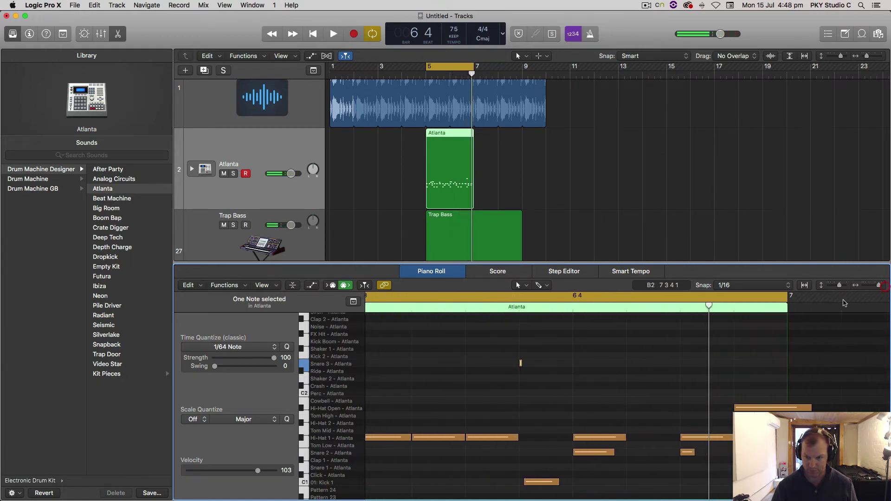
{"action": "left_click", "coordinate": [633, 363]}
{"action": "key", "text": "super+v"}
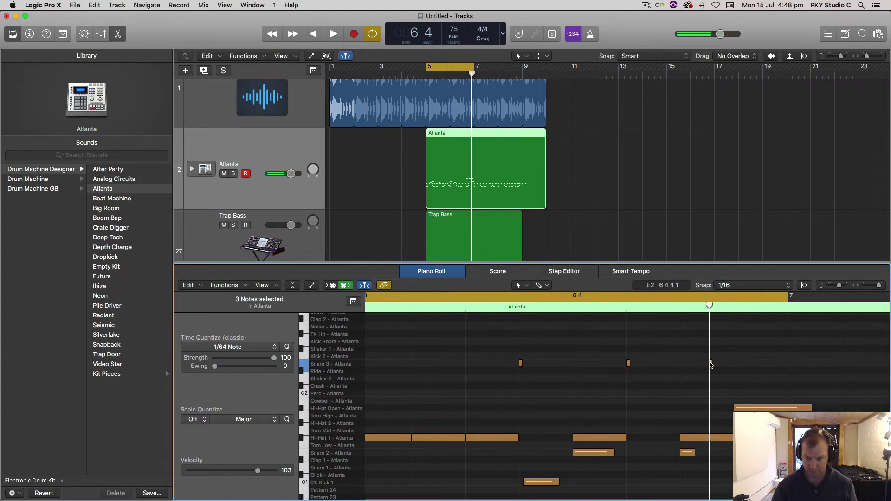
Set the snap to 1/64 and move the pasted Snare 3 copy to just after the note at 6 4 2.
{"action": "left_click_drag", "start_coordinate": [711, 365], "coordinate": [648, 366]}
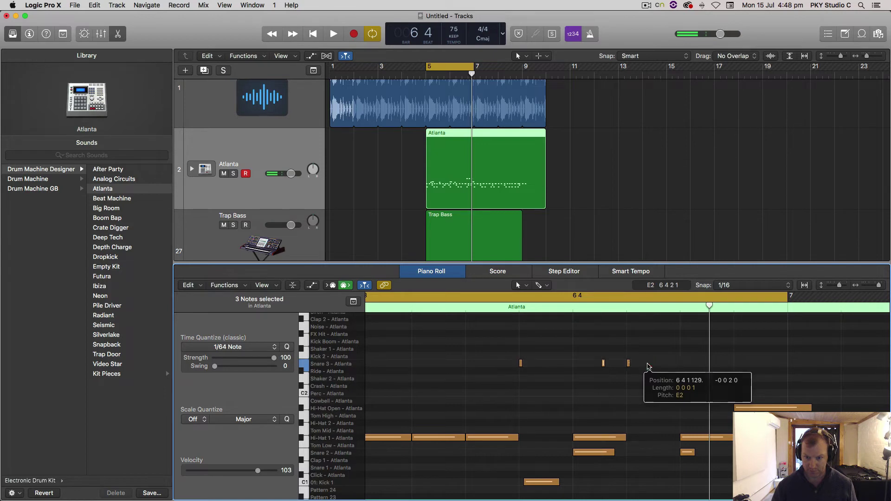
{"action": "left_click", "coordinate": [741, 284]}
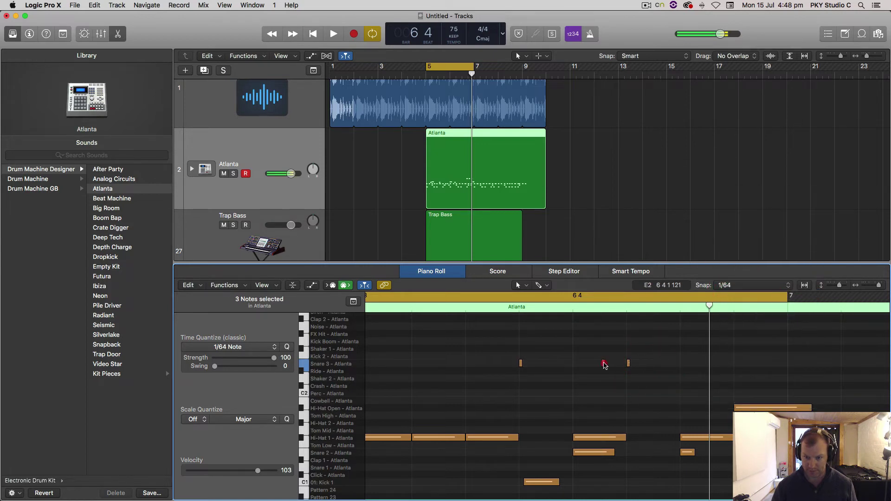
{"action": "left_click_drag", "start_coordinate": [605, 366], "coordinate": [651, 345]}
Paste the close pair of Snare 3 notes again within beat 4 of bar 6 and play back the cycle.
{"action": "left_click", "coordinate": [623, 309]}
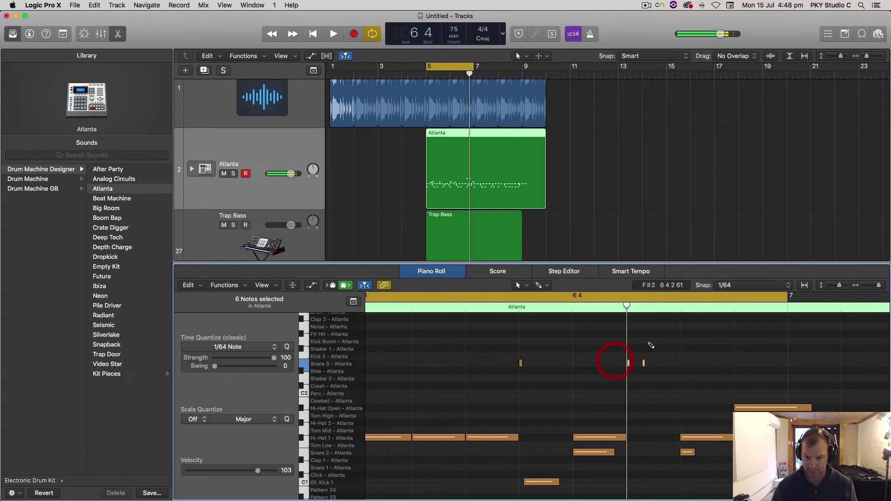
{"action": "left_click", "coordinate": [665, 309]}
{"action": "key", "text": "super+v"}
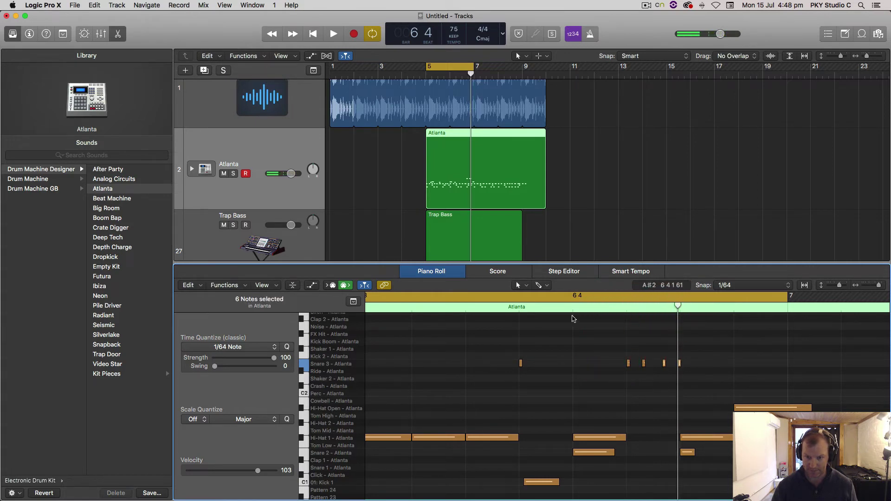
{"action": "left_click", "coordinate": [489, 306]}
{"action": "key", "text": "space"}
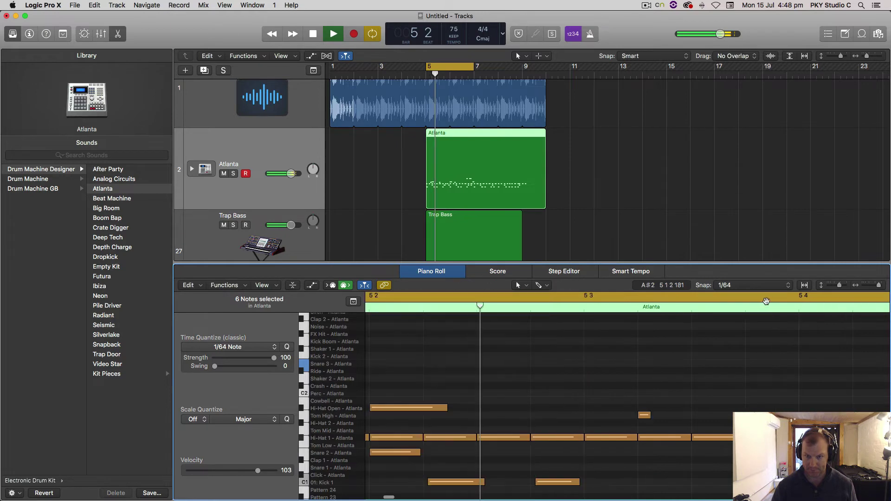
{"action": "left_click_drag", "start_coordinate": [877, 286], "coordinate": [861, 288]}
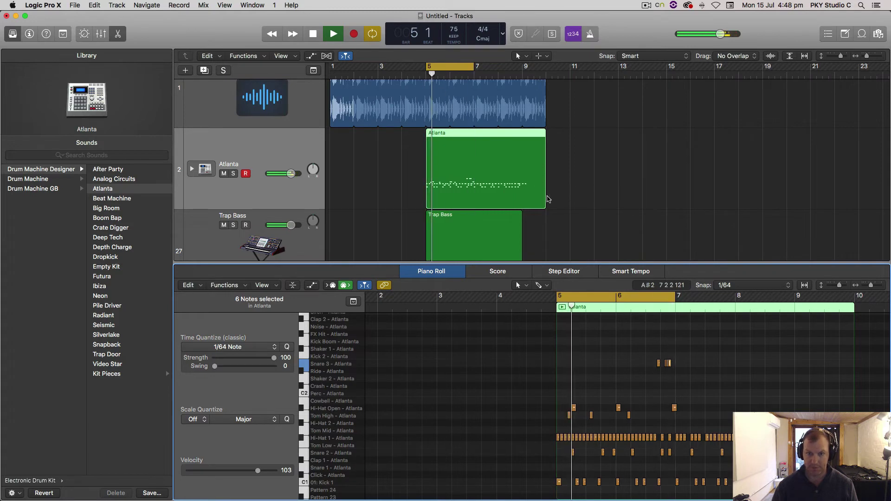
Shorten the Atlanta and Trap Bass regions to end at bar 7 and return the stopped playhead to bar 1.
{"action": "key", "text": "space"}
{"action": "left_click_drag", "start_coordinate": [544, 198], "coordinate": [474, 198]}
{"action": "left_click_drag", "start_coordinate": [614, 262], "coordinate": [607, 359]}
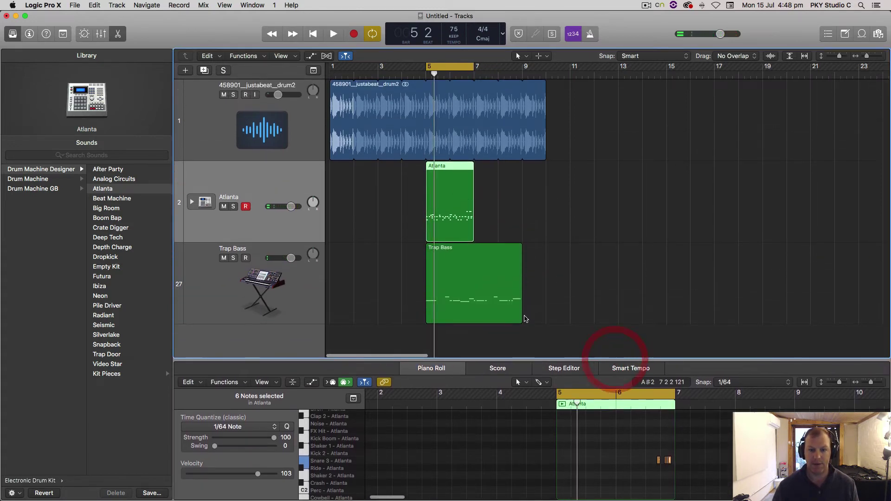
{"action": "left_click_drag", "start_coordinate": [517, 312], "coordinate": [467, 316]}
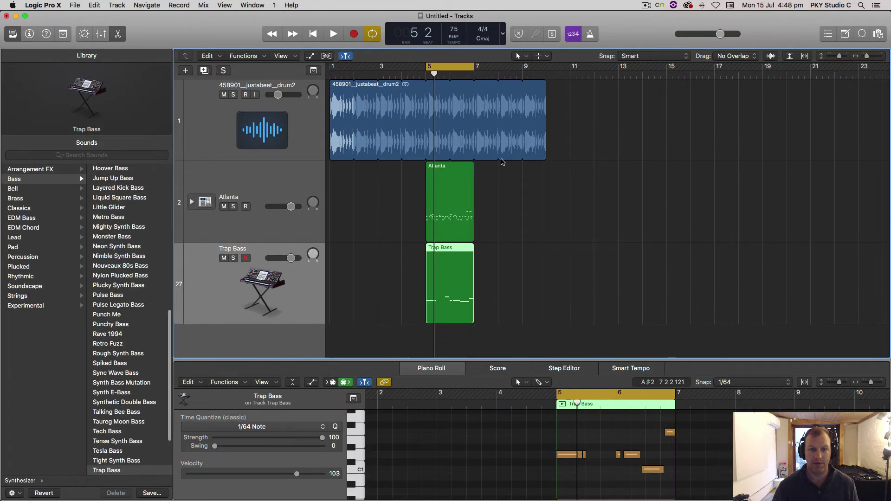
{"action": "left_click", "coordinate": [330, 74]}
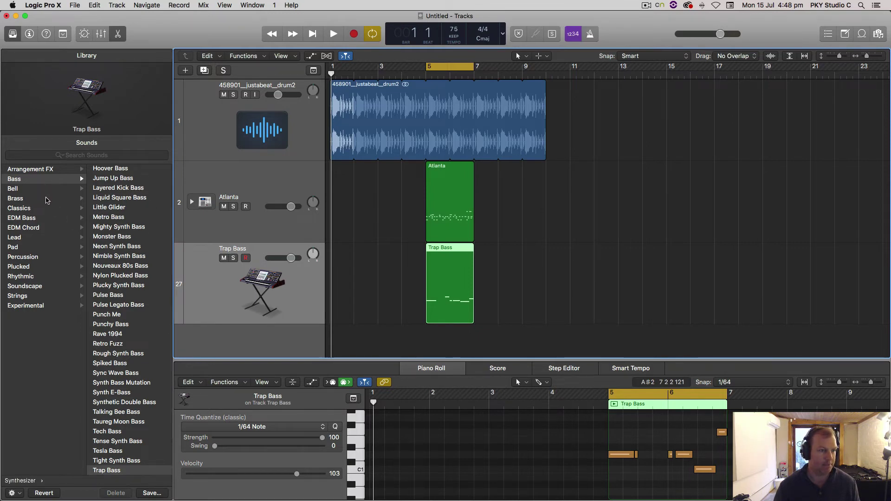
Load the Experimental synthesizer patch FM Modulations on the Trap Bass track and open Musical Typing.
{"action": "scroll", "coordinate": [46, 200], "scroll_direction": "left", "scroll_amount": 5}
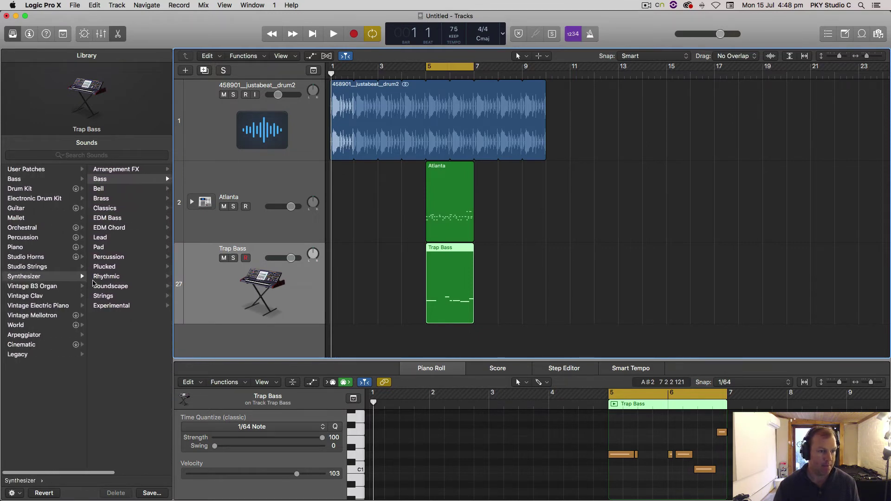
{"action": "left_click", "coordinate": [111, 305]}
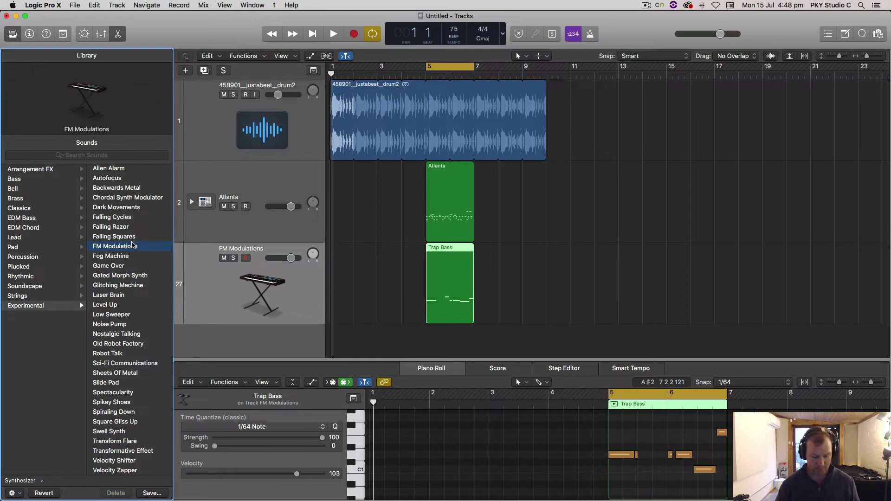
{"action": "key", "text": "super+l"}
{"action": "key", "text": "super+k"}
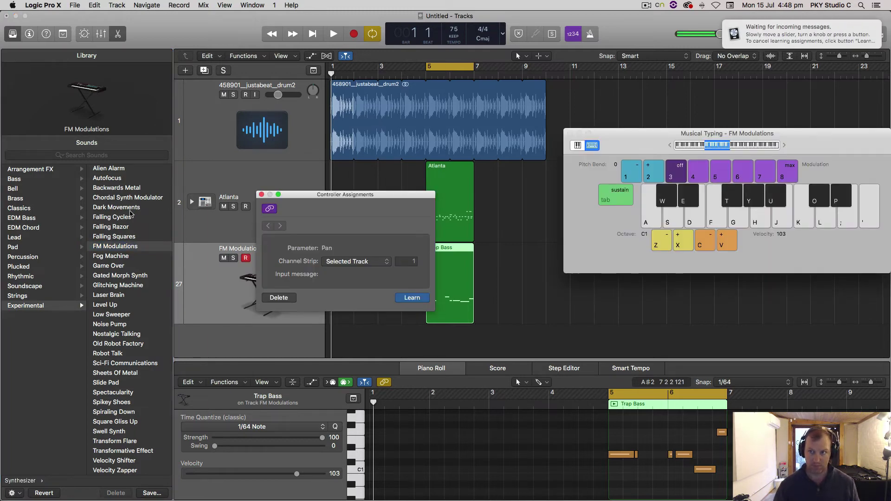
Deselect the regions and close the Controller Assignments window, keeping Musical Typing open.
{"action": "left_click", "coordinate": [689, 90]}
{"action": "left_click", "coordinate": [744, 41]}
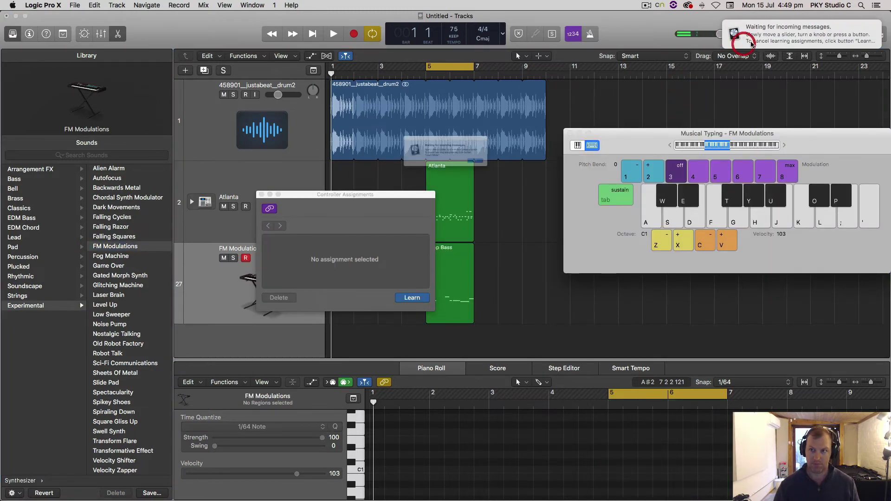
{"action": "left_click", "coordinate": [515, 173]}
{"action": "left_click", "coordinate": [530, 205]}
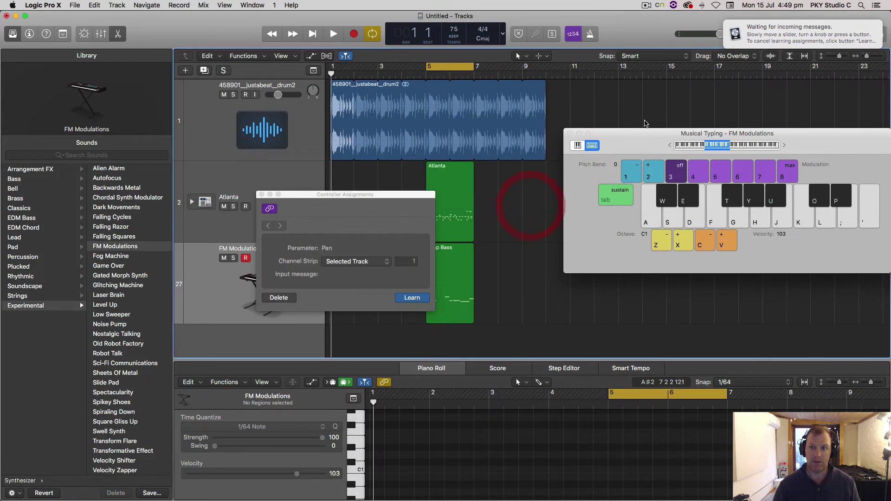
{"action": "left_click", "coordinate": [261, 194]}
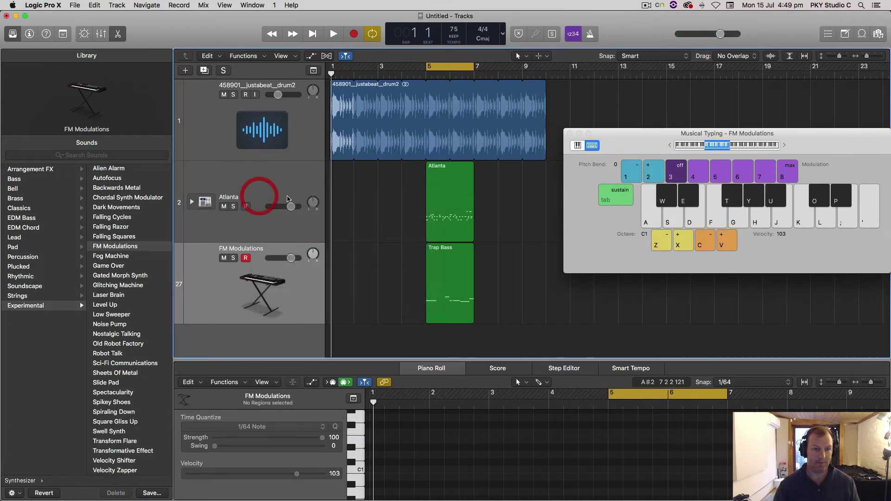
Audition FM Modulations and the Experimental patches Fog Machine and Level Up by playing notes in Musical Typing.
{"action": "key", "text": "e"}
{"action": "left_click", "coordinate": [124, 257]}
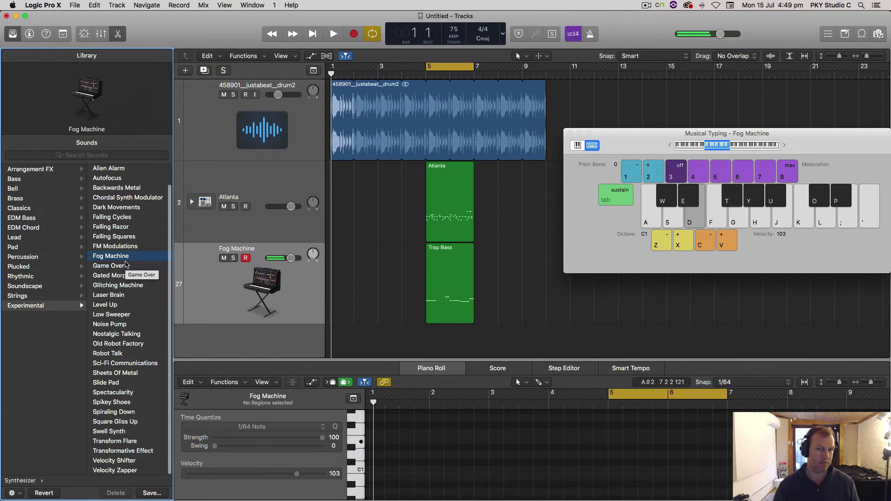
{"action": "left_click", "coordinate": [116, 305]}
{"action": "key", "text": "d"}
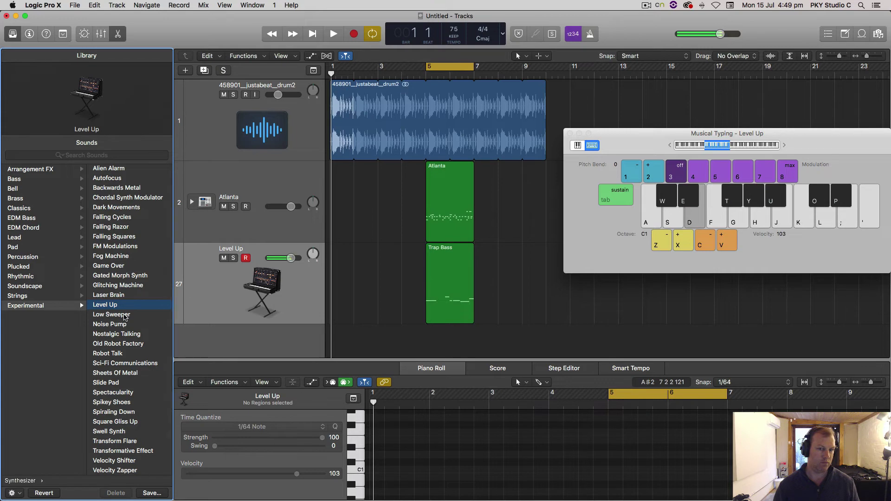
Load the Rhythmic patch Groovy Synth Pattern and try it with Musical Typing notes over the cycle, down to octave C0.
{"action": "left_click", "coordinate": [44, 279]}
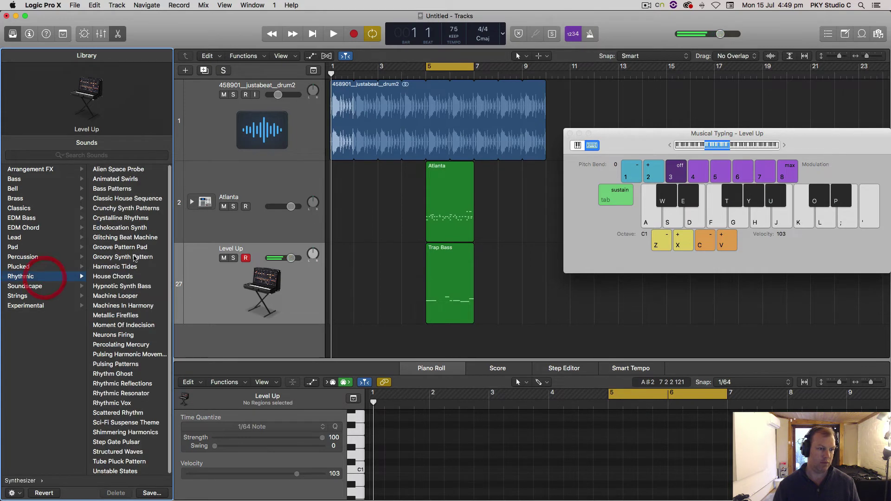
{"action": "key", "text": "d"}
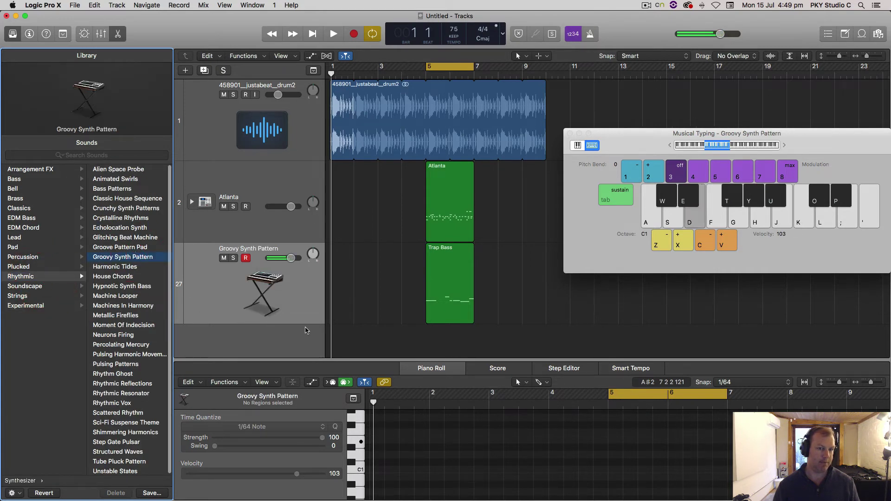
{"action": "key", "text": "space"}
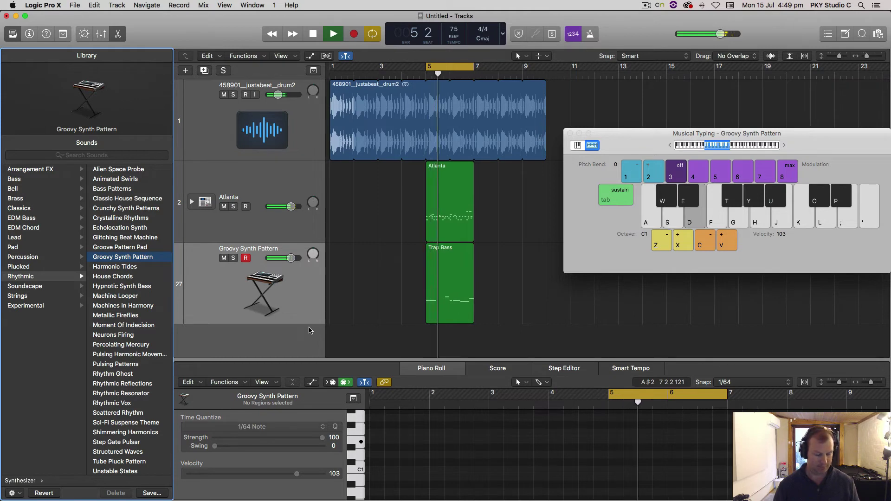
{"action": "key", "text": "space"}
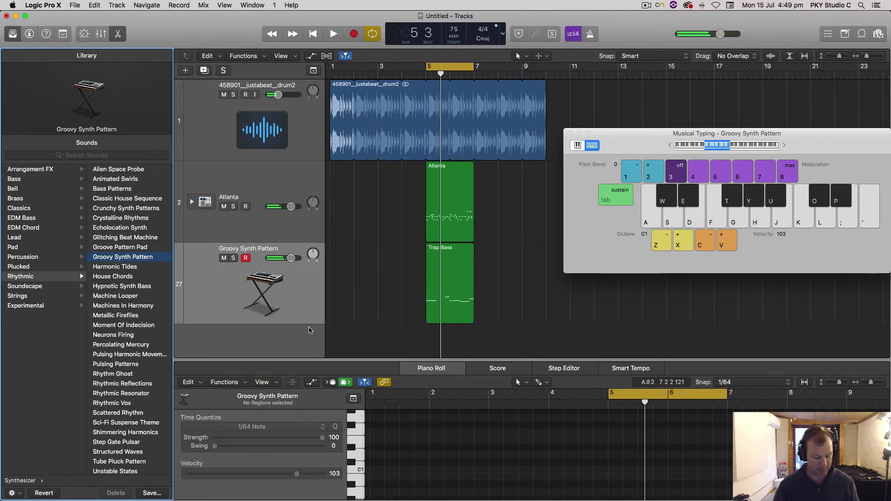
{"action": "key", "text": "space"}
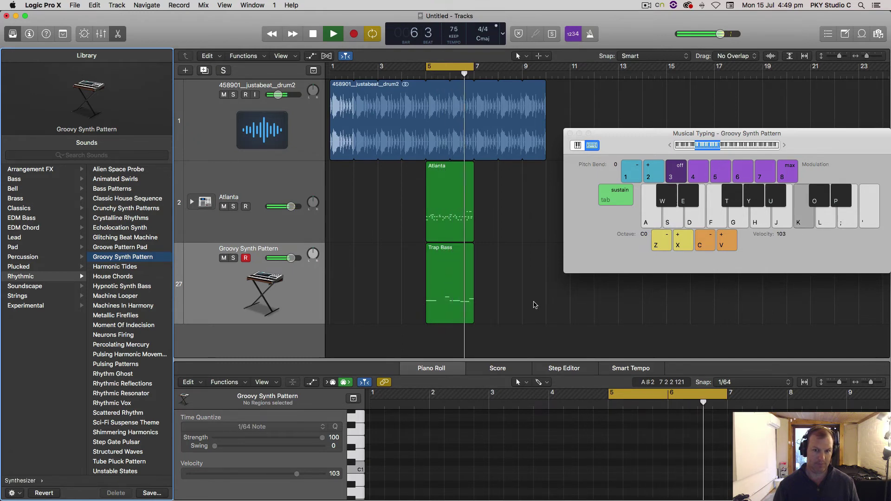
{"action": "key", "text": "space"}
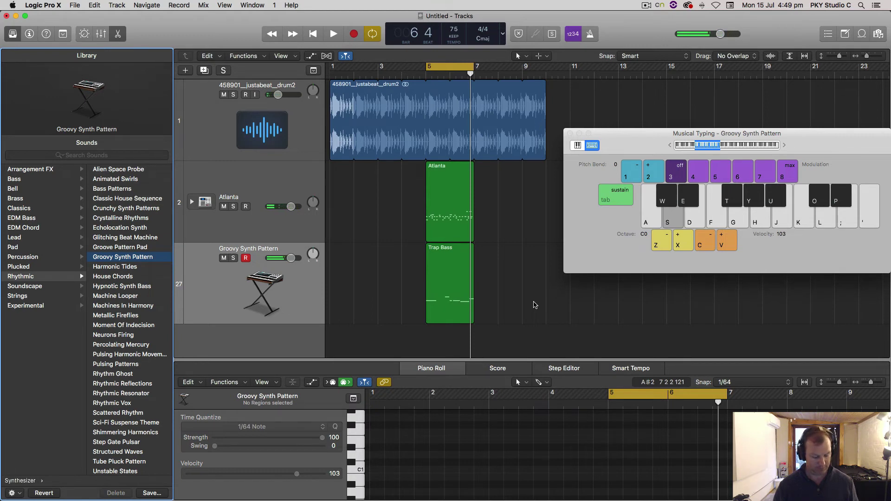
Raise Musical Typing to octave C2 and try Groovy Synth Pattern over the cycle playback.
{"action": "key", "text": "x"}
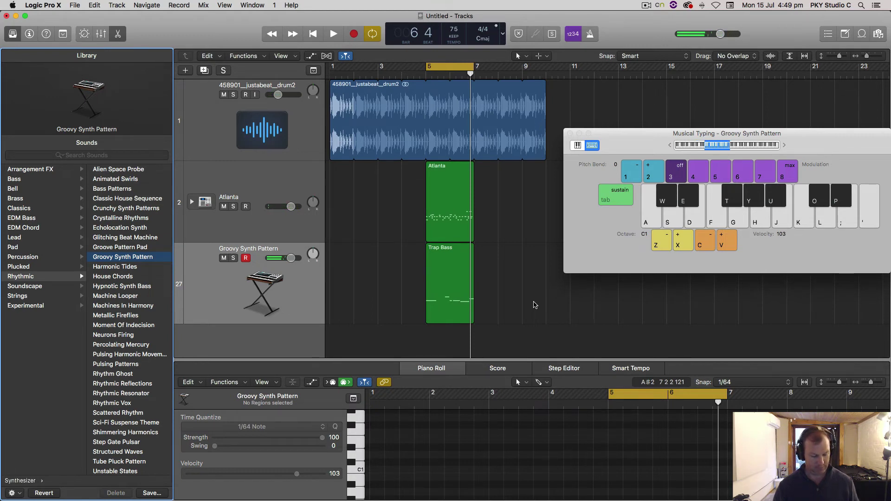
{"action": "key", "text": "x"}
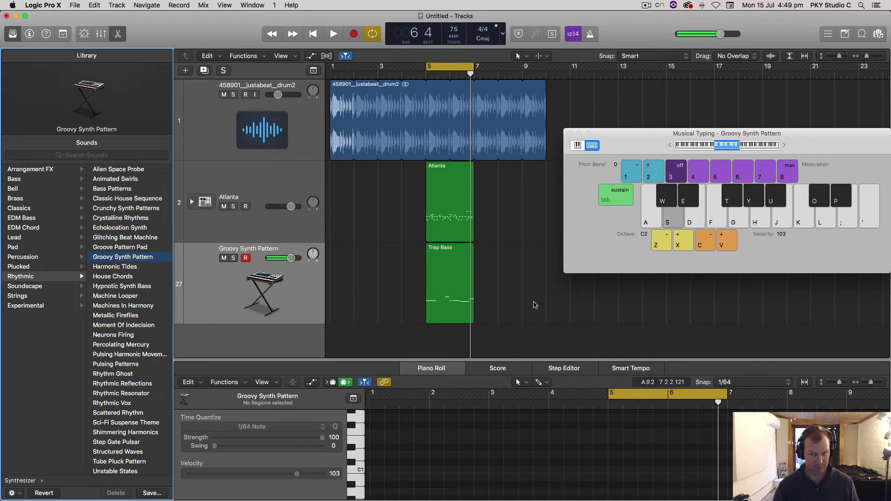
{"action": "key", "text": "space"}
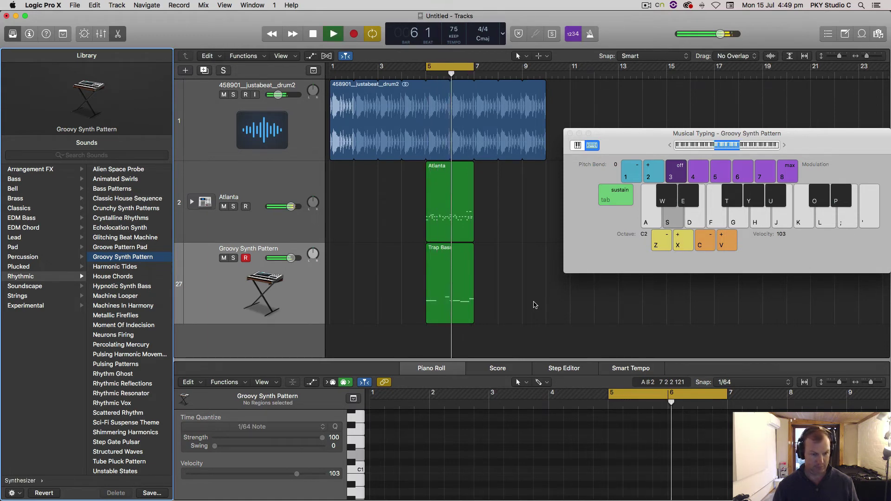
{"action": "key", "text": "space"}
Audition the House Chords and Harmonic Tides patches over the cycle, raising Musical Typing to octave C3 for Harmonic Tides.
{"action": "left_click", "coordinate": [111, 275]}
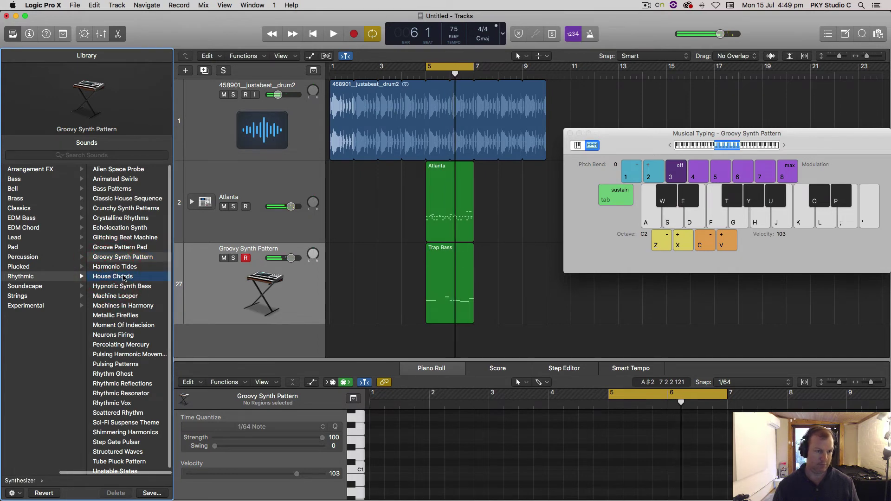
{"action": "key", "text": "space"}
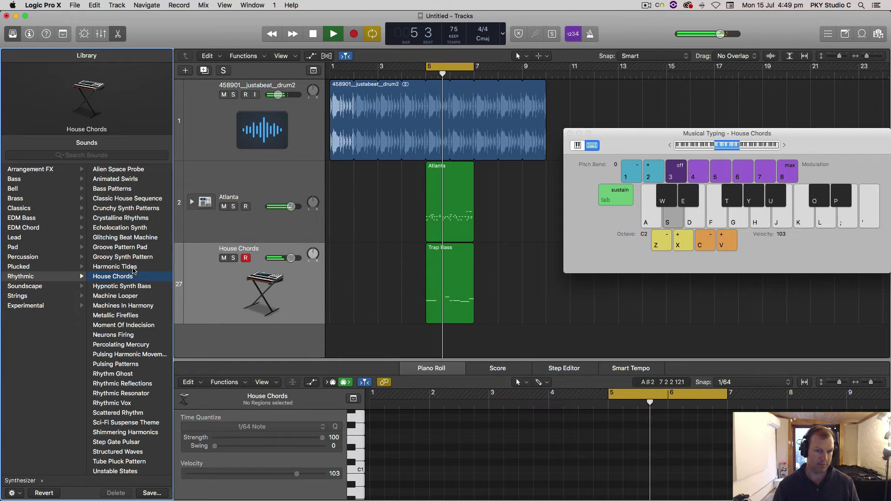
{"action": "key", "text": "space"}
{"action": "left_click", "coordinate": [129, 267]}
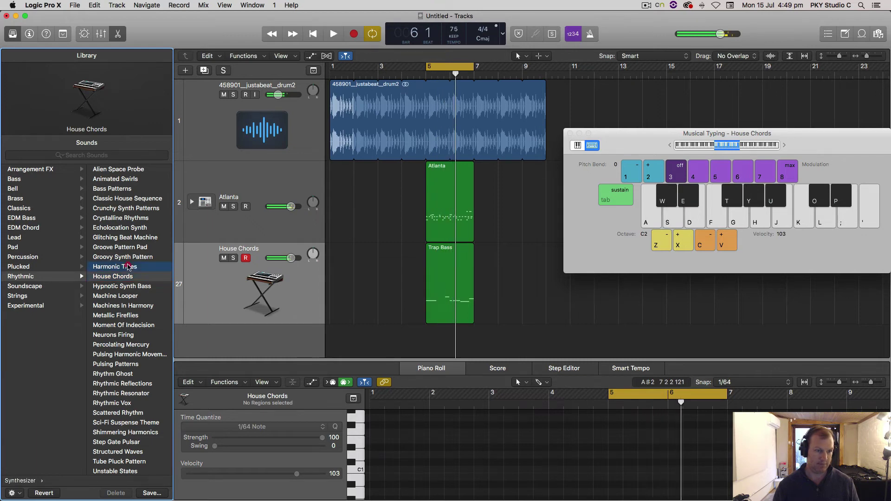
{"action": "key", "text": "space"}
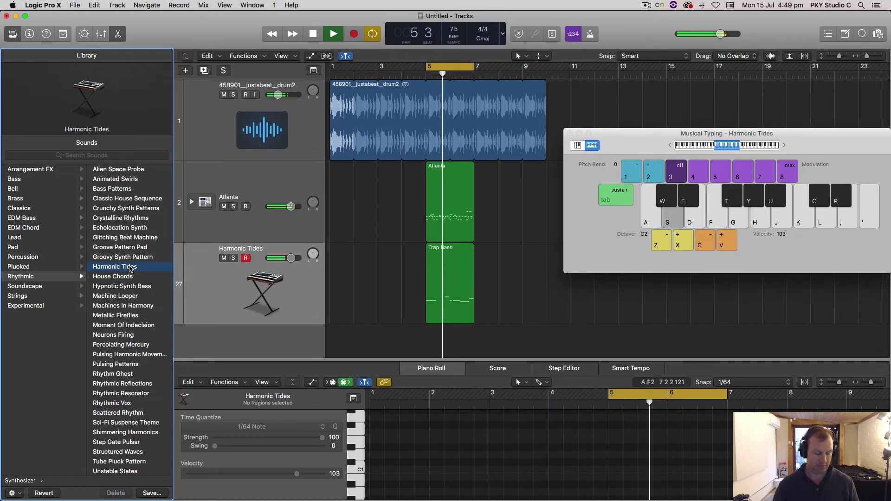
{"action": "key", "text": "x"}
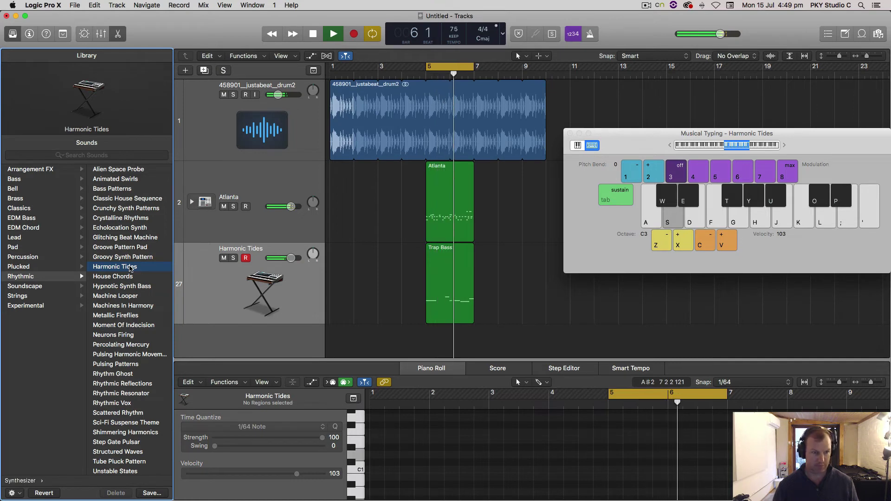
Audition the Rhythmic patches Echolocation Synth, Crunchy Synth Patterns and Neurons Firing with playback stopped.
{"action": "left_click", "coordinate": [138, 232]}
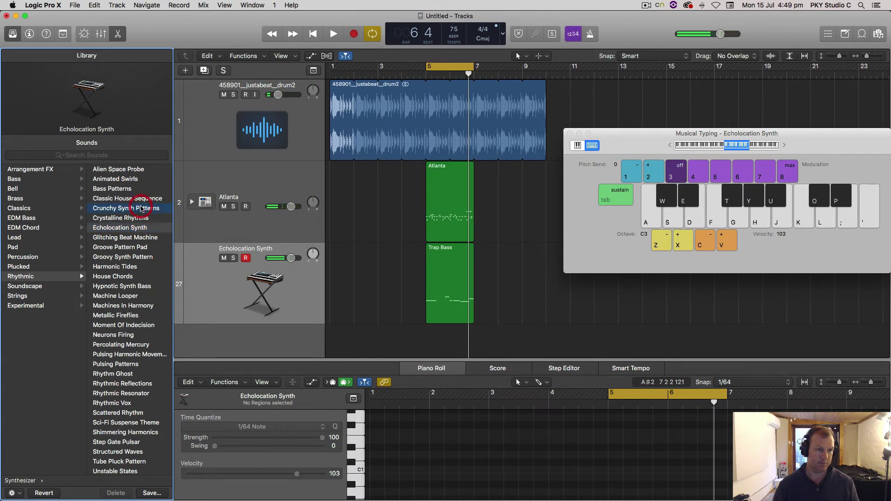
{"action": "left_click", "coordinate": [142, 209]}
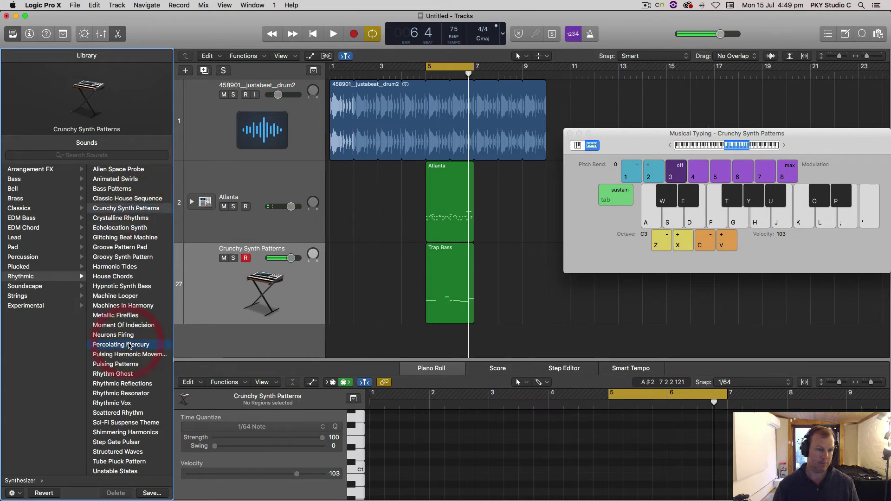
{"action": "key", "text": "s"}
{"action": "key", "text": "s"}
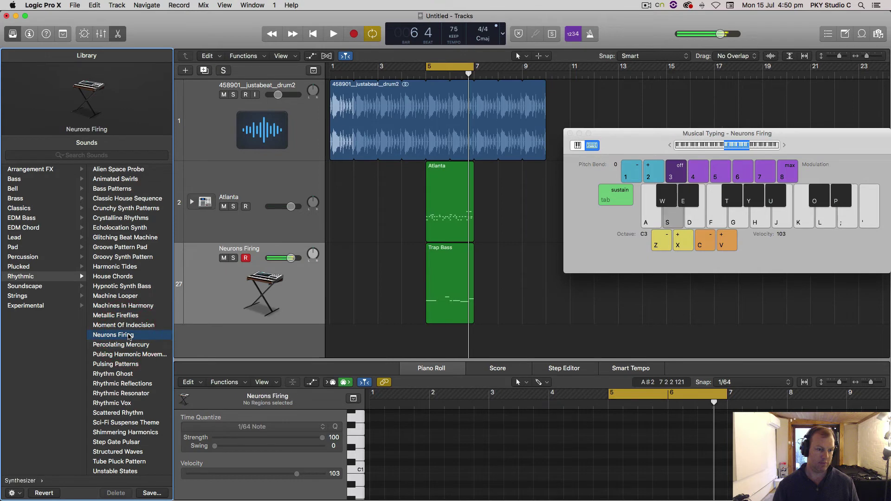
Load the Rhythmic Vox patch and try it at octave C4 over the cycle playback.
{"action": "left_click", "coordinate": [119, 404]}
{"action": "key", "text": "s"}
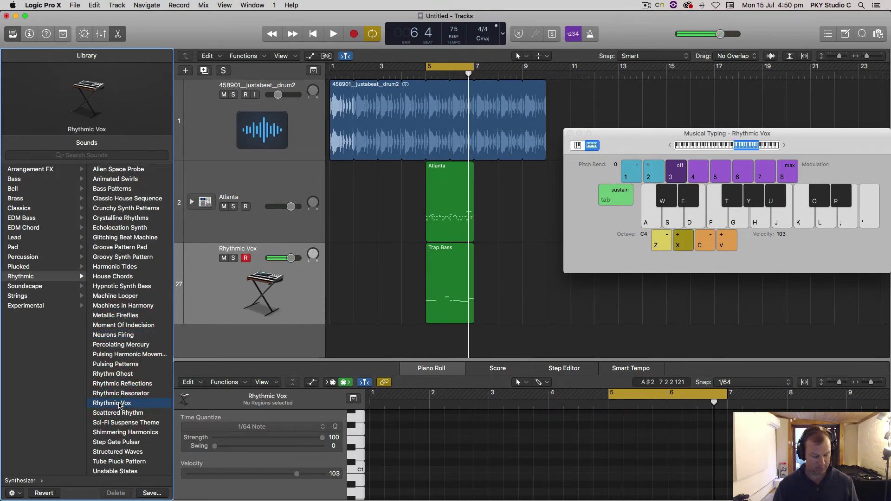
{"action": "key", "text": "s"}
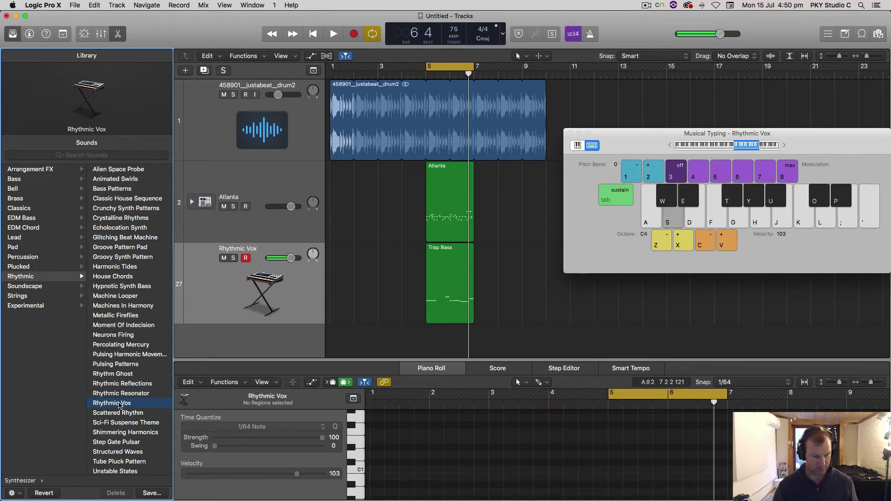
{"action": "key", "text": "space"}
{"action": "key", "text": "s"}
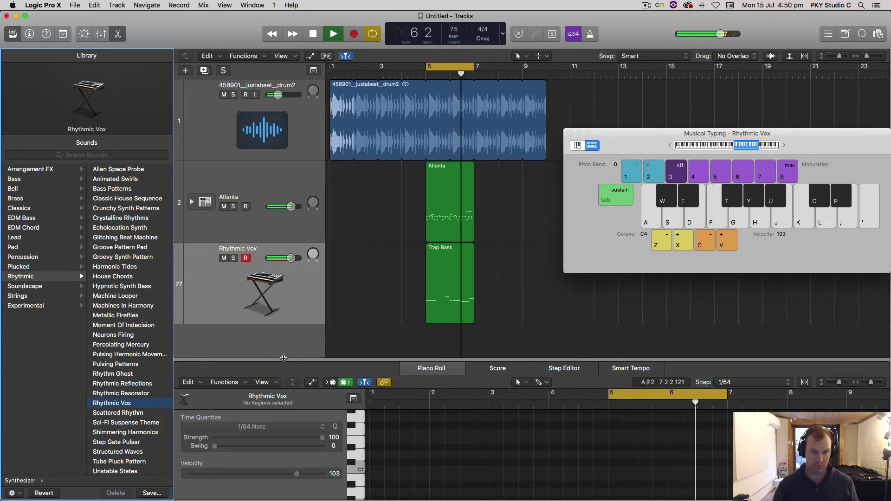
{"action": "key", "text": "space"}
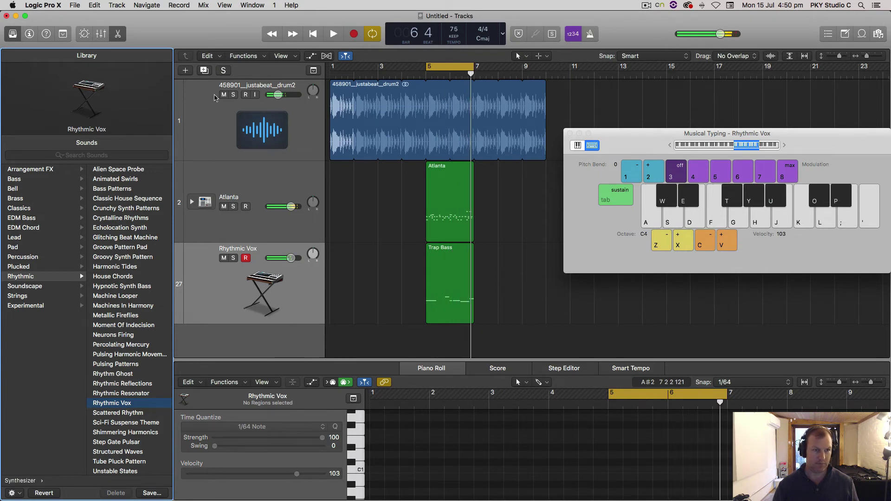
Undo the successive patch loads until the bass track is back on Trap Bass, and check it briefly in playback.
{"action": "left_click", "coordinate": [94, 5]}
{"action": "left_click", "coordinate": [106, 17]}
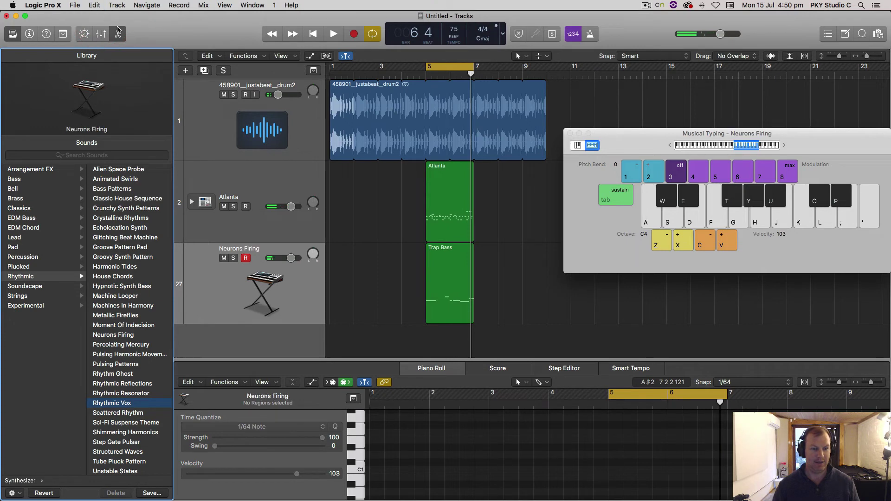
{"action": "left_click", "coordinate": [95, 5]}
{"action": "left_click", "coordinate": [107, 17]}
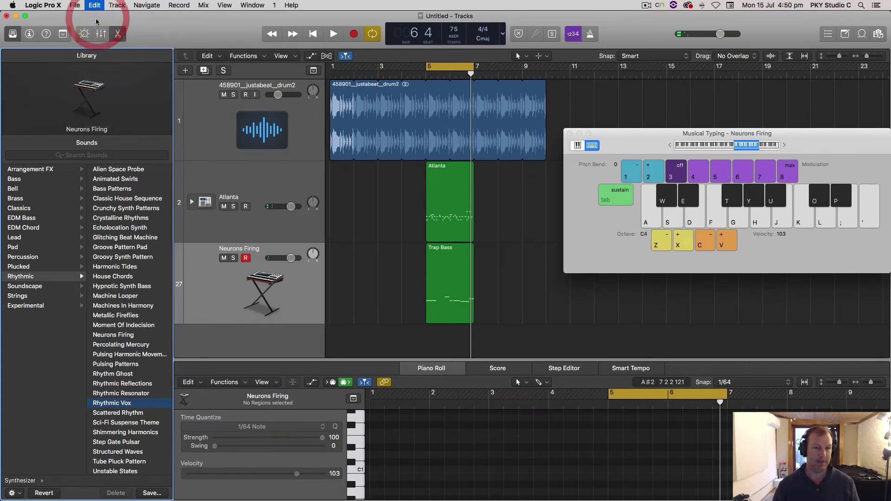
{"action": "left_click", "coordinate": [95, 5]}
{"action": "left_click", "coordinate": [99, 16]}
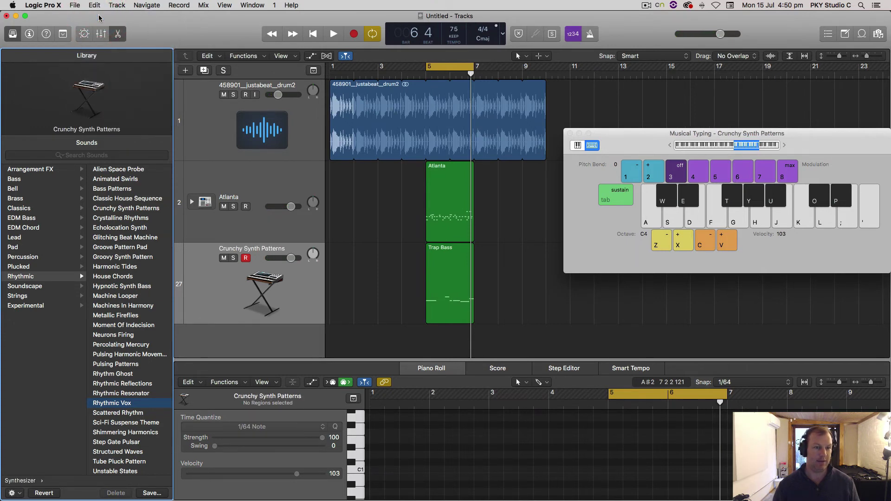
{"action": "left_click", "coordinate": [95, 6]}
{"action": "left_click", "coordinate": [99, 16]}
{"action": "left_click", "coordinate": [95, 5]}
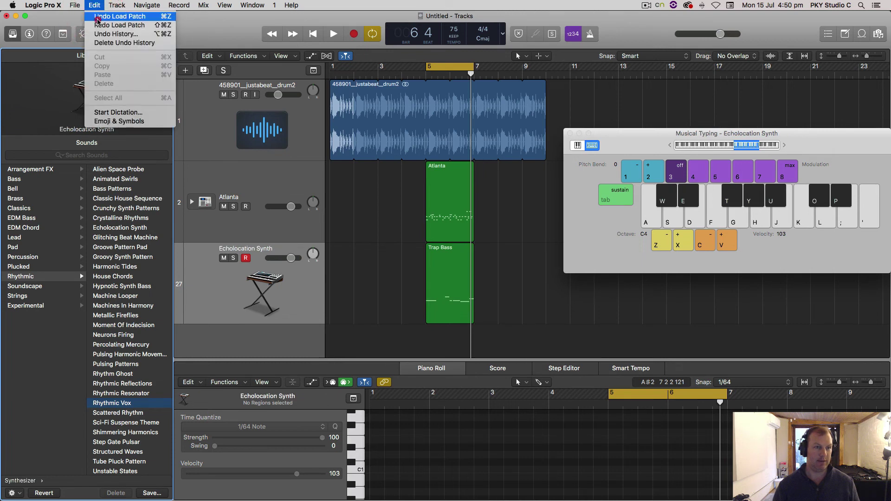
{"action": "left_click", "coordinate": [97, 18]}
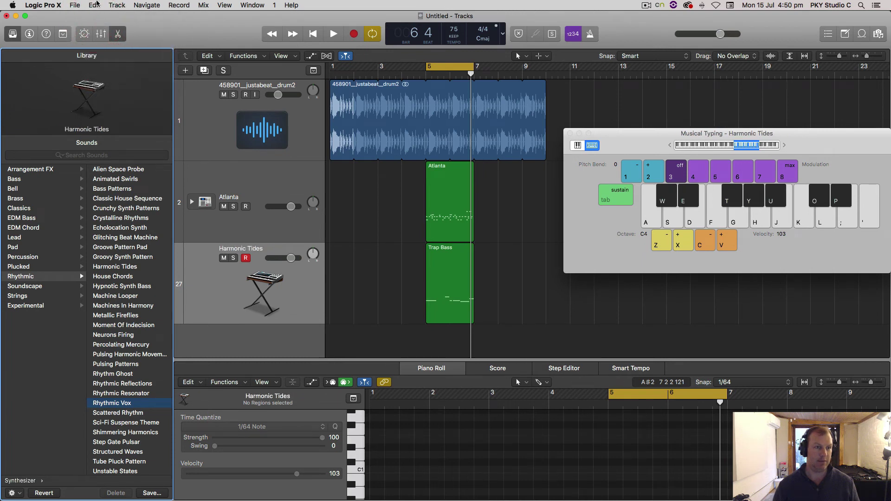
{"action": "left_click", "coordinate": [95, 5]}
{"action": "left_click", "coordinate": [97, 16]}
{"action": "left_click", "coordinate": [95, 5]}
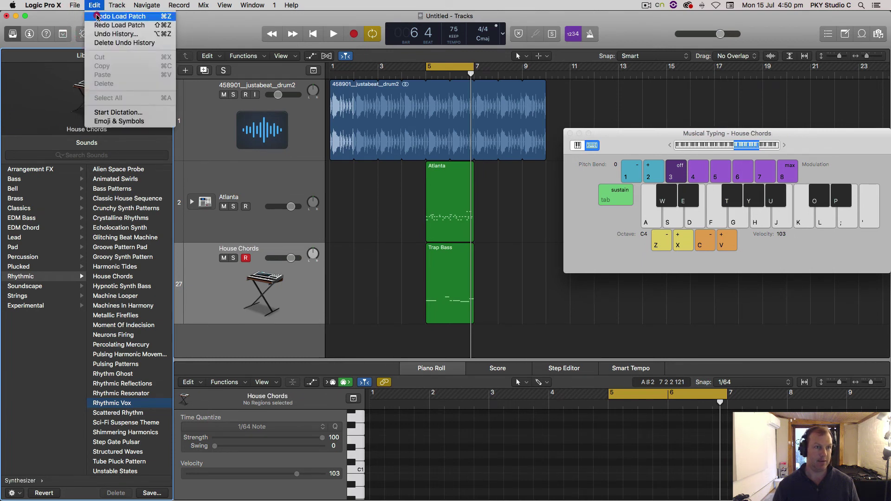
{"action": "left_click", "coordinate": [97, 16]}
{"action": "left_click", "coordinate": [94, 5]}
{"action": "left_click", "coordinate": [98, 17]}
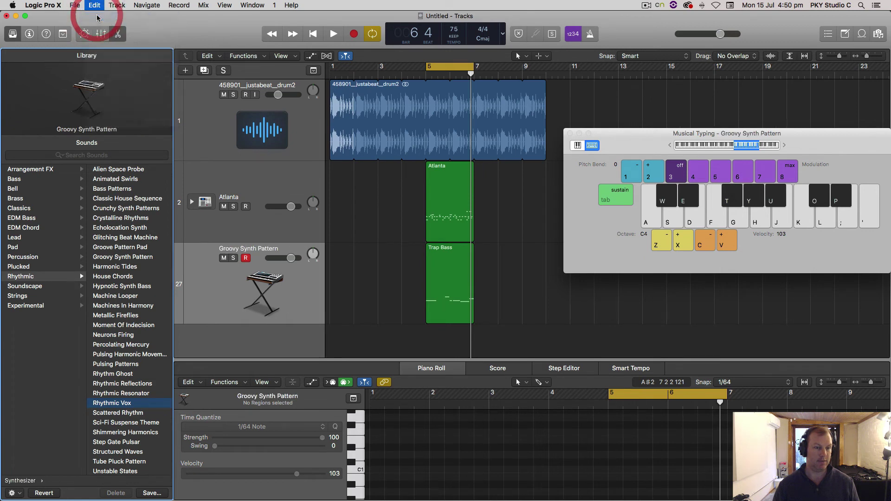
{"action": "left_click", "coordinate": [95, 5]}
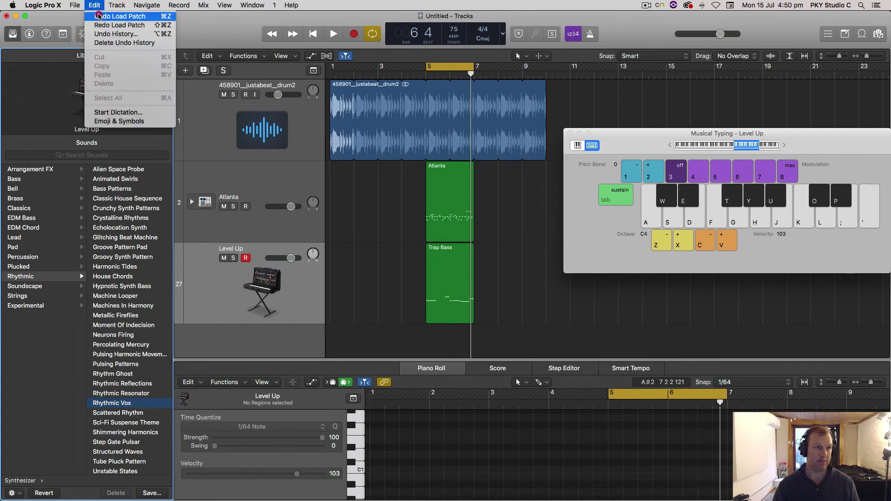
{"action": "left_click", "coordinate": [98, 17]}
{"action": "left_click", "coordinate": [95, 6]}
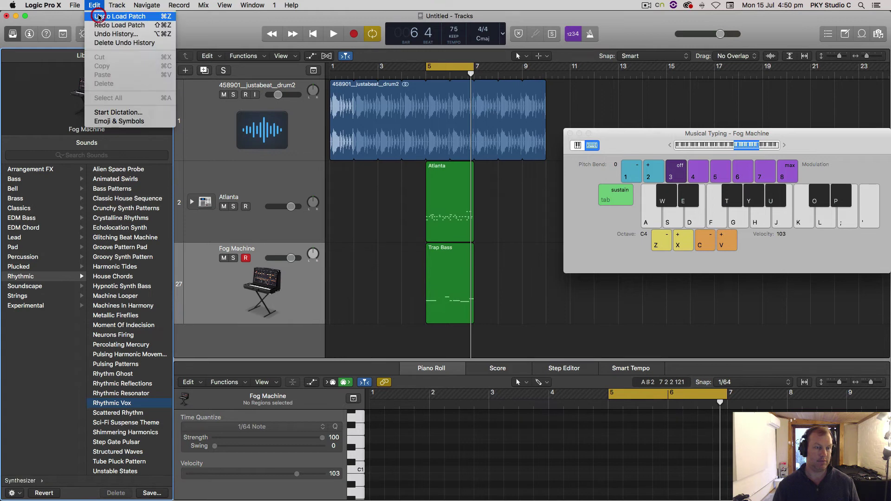
{"action": "left_click", "coordinate": [99, 17]}
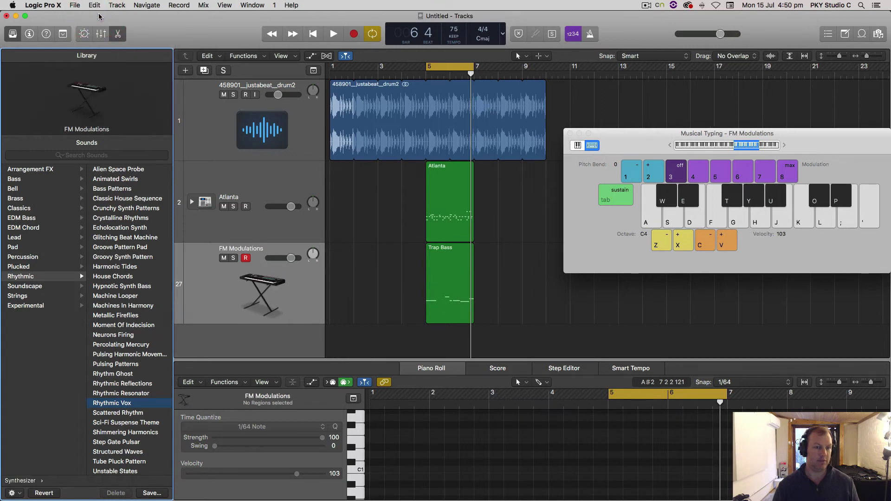
{"action": "left_click", "coordinate": [94, 5]}
{"action": "left_click", "coordinate": [99, 16]}
{"action": "key", "text": "space"}
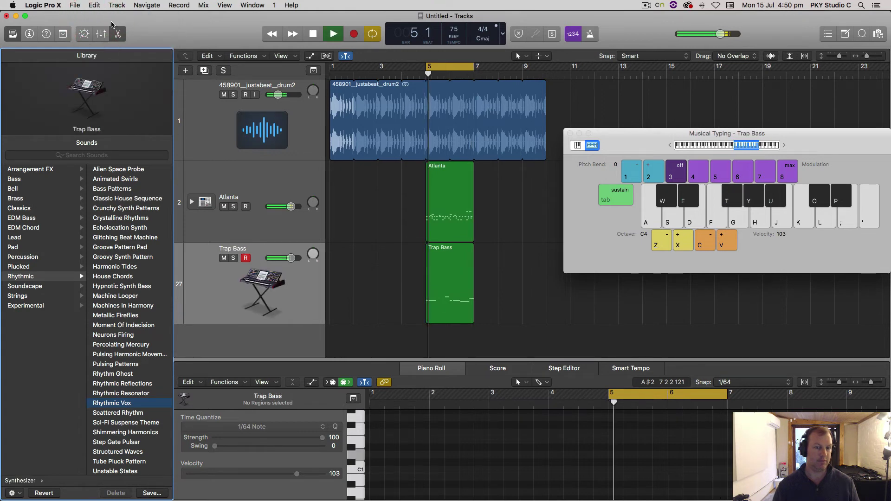
{"action": "key", "text": "space"}
Add a new software instrument track and load the Synthesizer > Rhythmic patch Metallic Fireflies on it.
{"action": "right_click", "coordinate": [273, 340]}
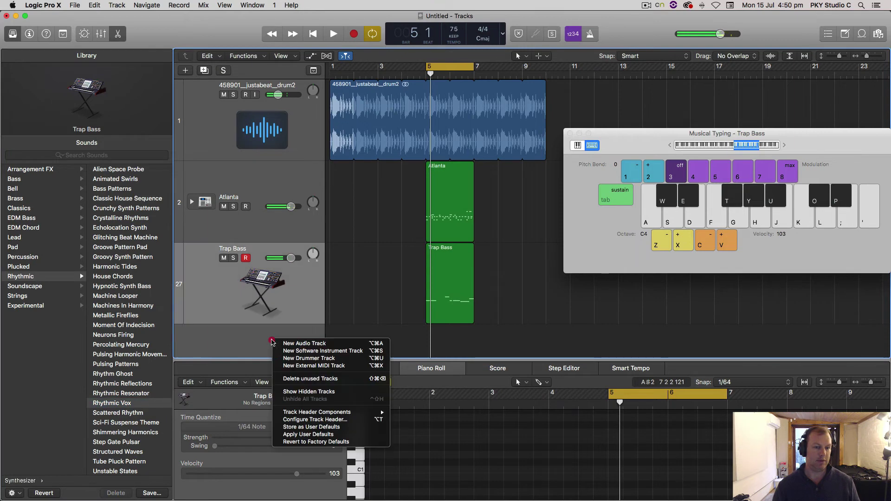
{"action": "left_click", "coordinate": [311, 351]}
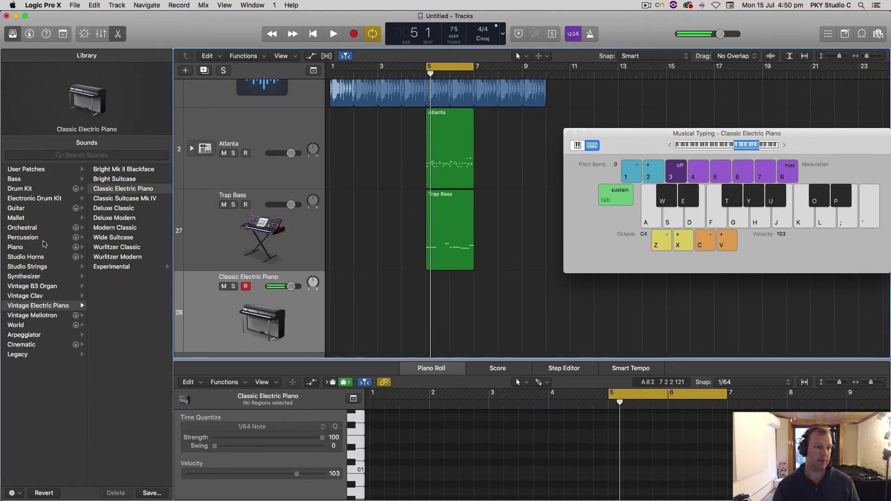
{"action": "left_click", "coordinate": [42, 277]}
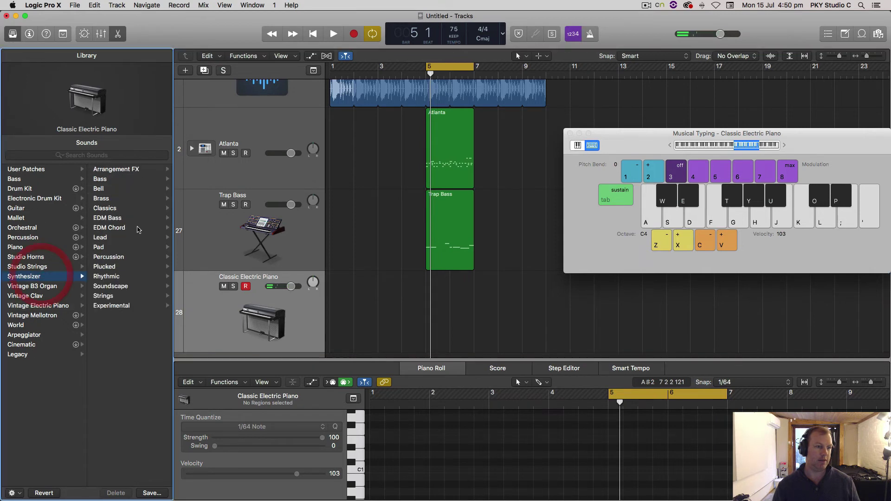
{"action": "left_click", "coordinate": [133, 257]}
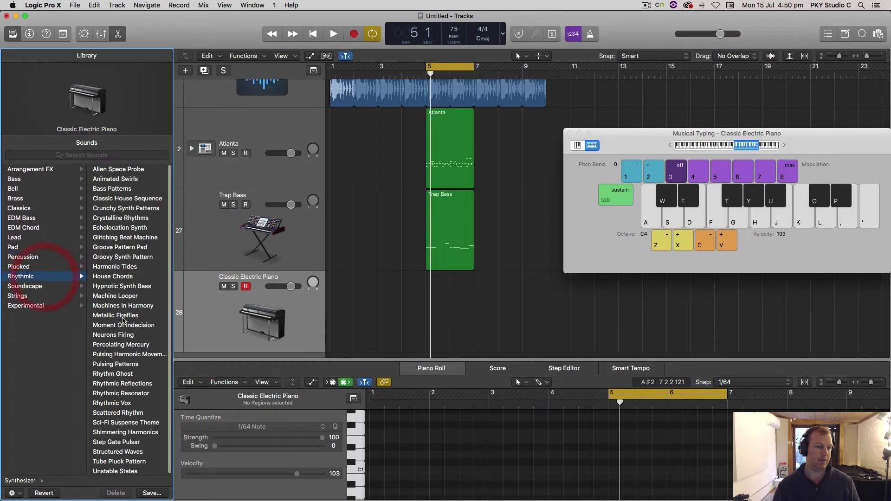
{"action": "left_click", "coordinate": [128, 318]}
Try Metallic Fireflies at octave C4 over the cycle playback.
{"action": "key", "text": "space"}
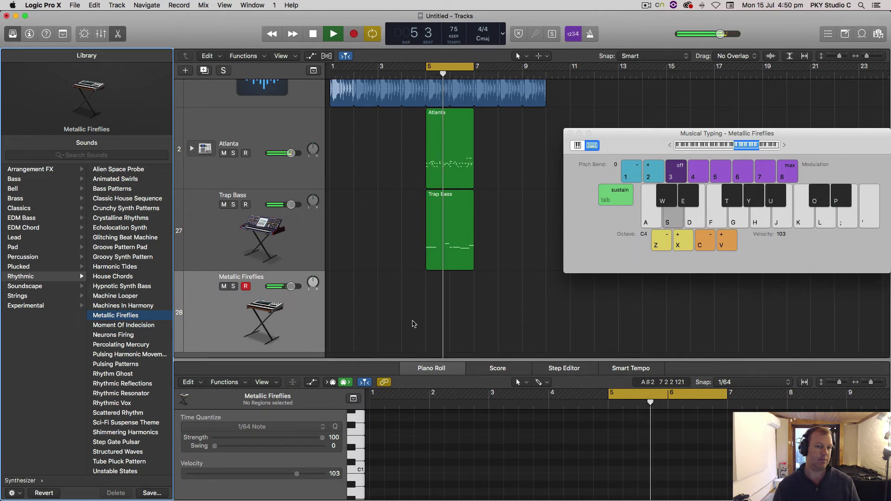
{"action": "key", "text": "h"}
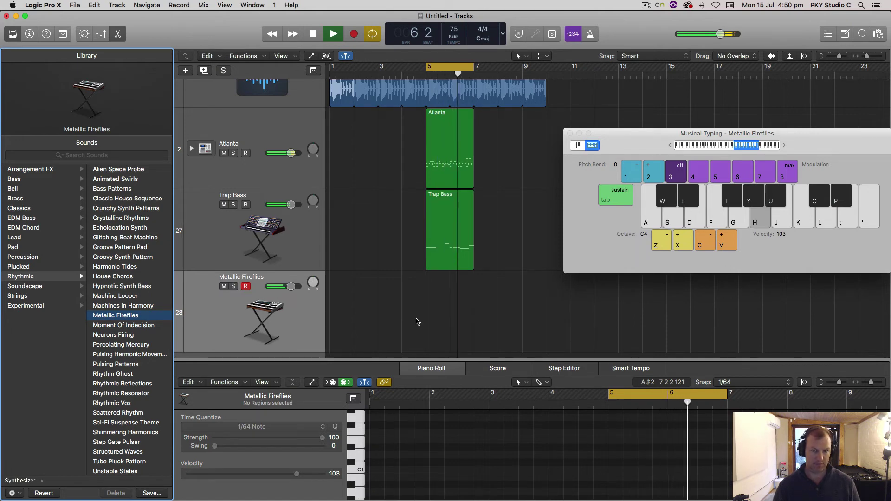
{"action": "key", "text": "space"}
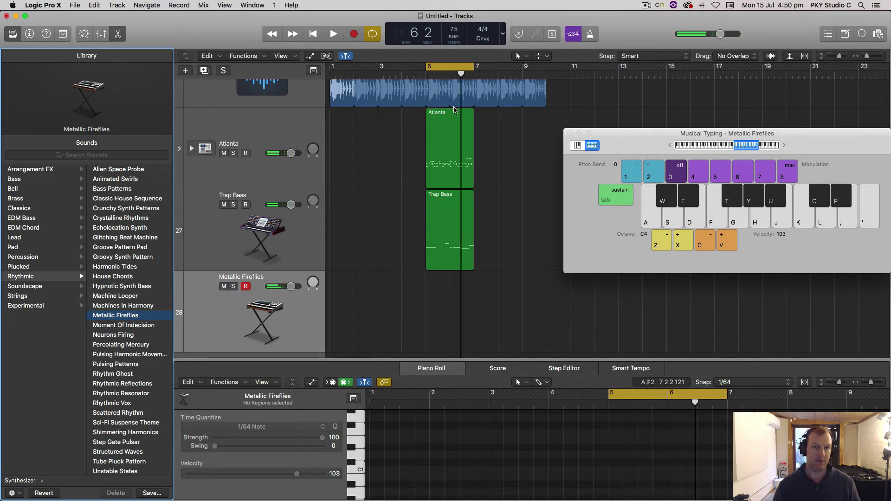
{"action": "left_click", "coordinate": [411, 74]}
{"action": "key", "text": "r"}
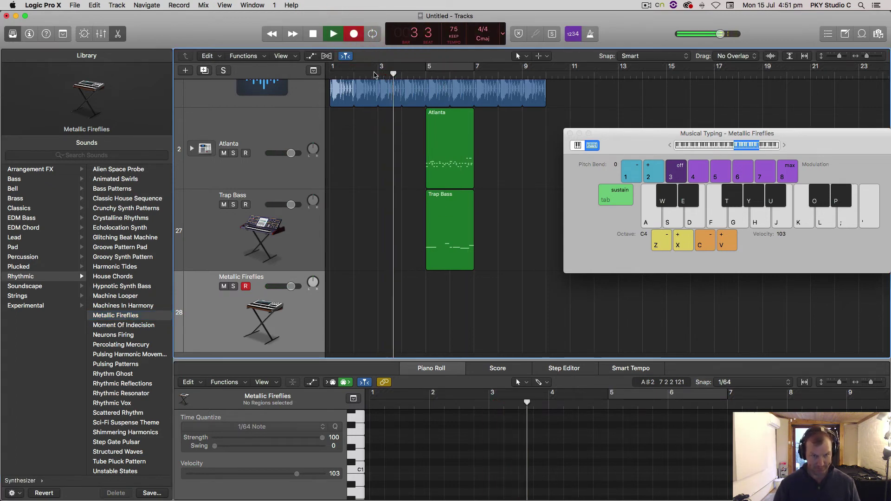
{"action": "key", "text": "space"}
{"action": "left_click", "coordinate": [312, 34]}
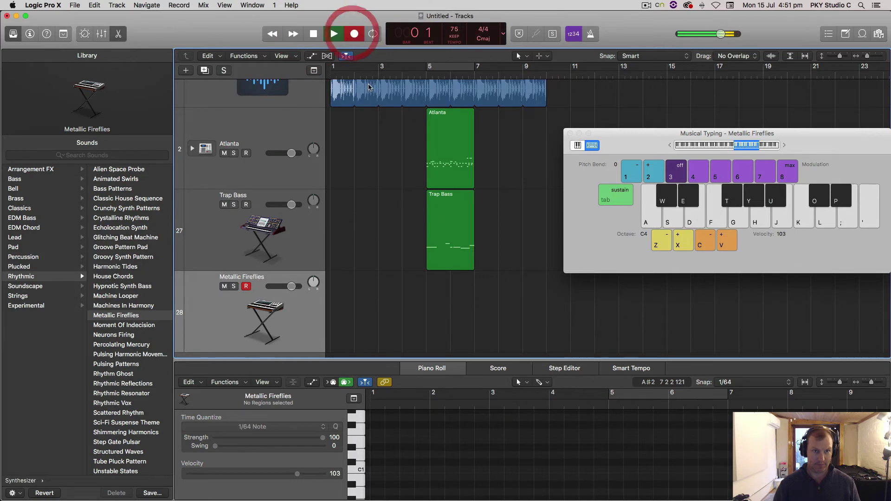
Record a Metallic Fireflies part over bars 3 and 4, playing the notes D4, A4 and A#4.
{"action": "left_click", "coordinate": [354, 35]}
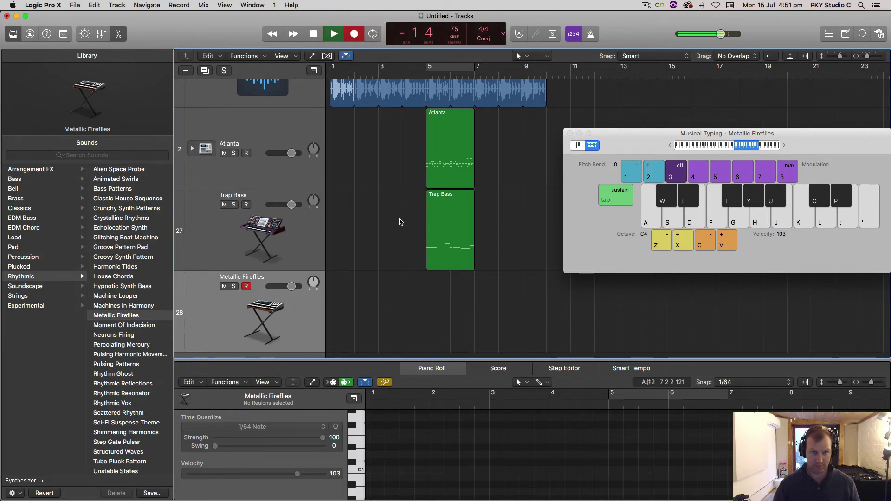
{"action": "scroll", "coordinate": [398, 220], "scroll_direction": "up", "scroll_amount": 3}
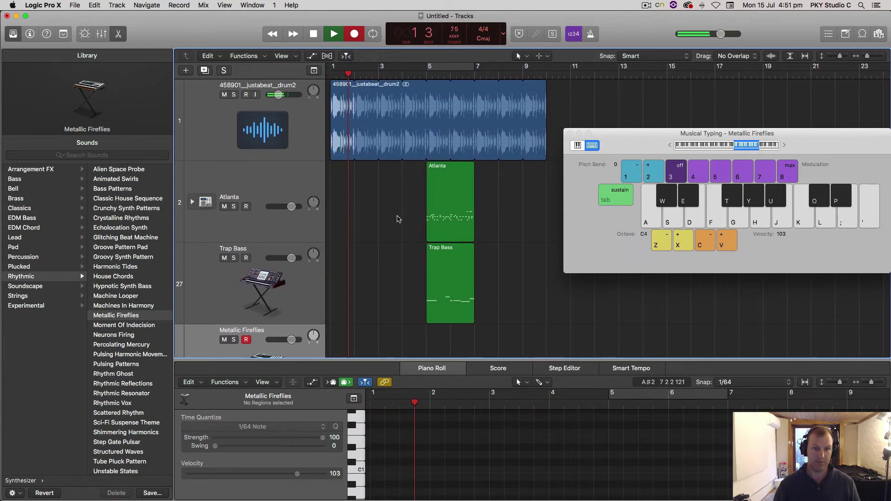
{"action": "scroll", "coordinate": [397, 219], "scroll_direction": "down", "scroll_amount": 2}
{"action": "scroll", "coordinate": [397, 220], "scroll_direction": "down", "scroll_amount": 2}
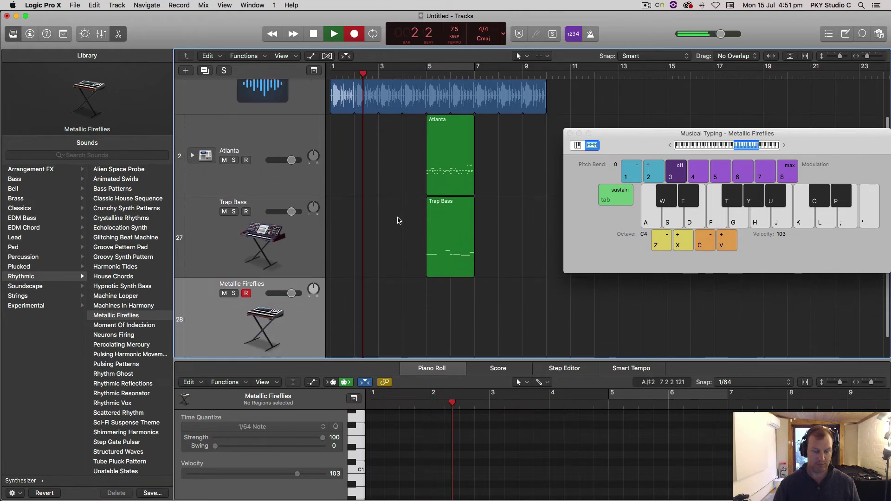
{"action": "key", "text": "s"}
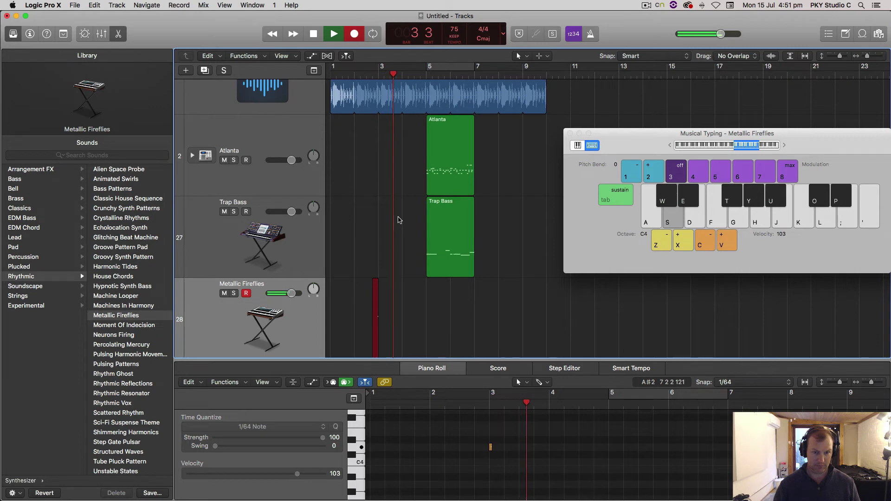
{"action": "key", "text": "h"}
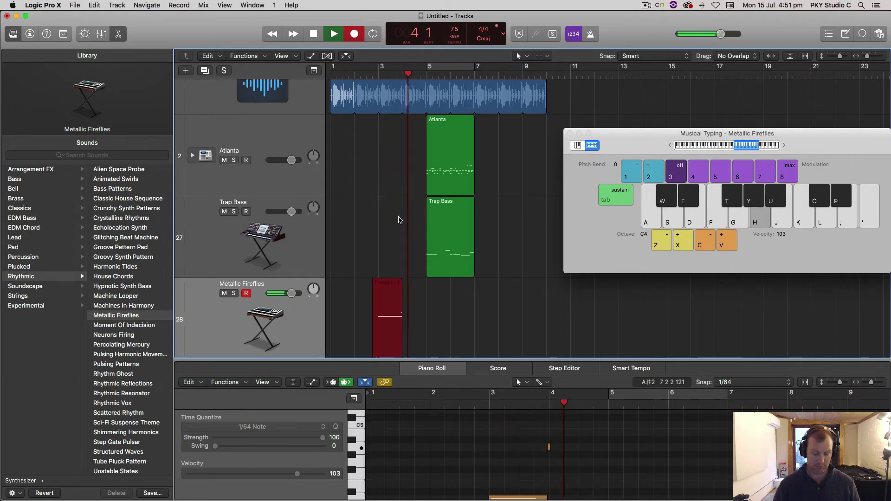
{"action": "key", "text": "u"}
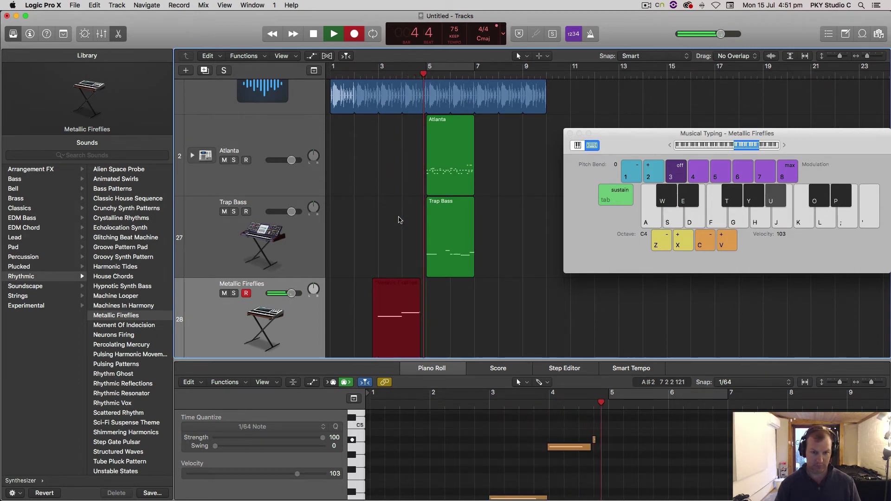
{"action": "key", "text": "space"}
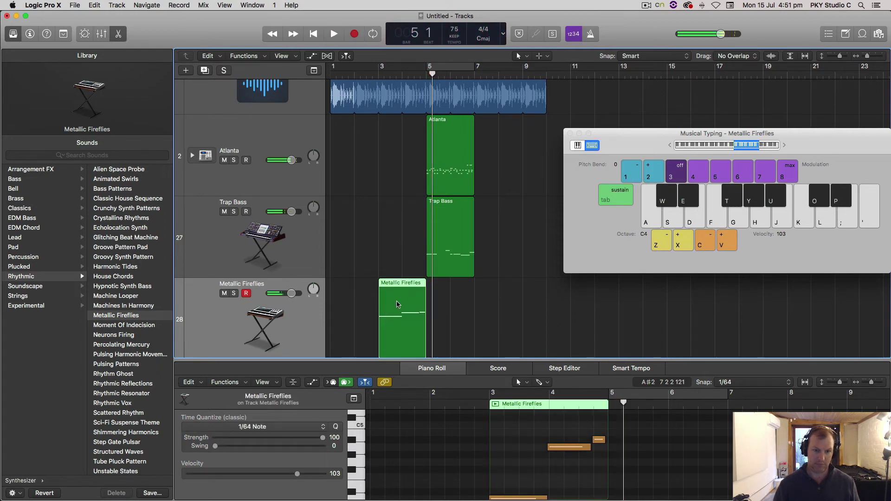
Enlarge the Piano Roll, close Musical Typing, and quantize all three recorded Metallic Fireflies notes to 1/64 note.
{"action": "left_click", "coordinate": [405, 285]}
{"action": "scroll", "coordinate": [423, 328], "scroll_direction": "down", "scroll_amount": 3}
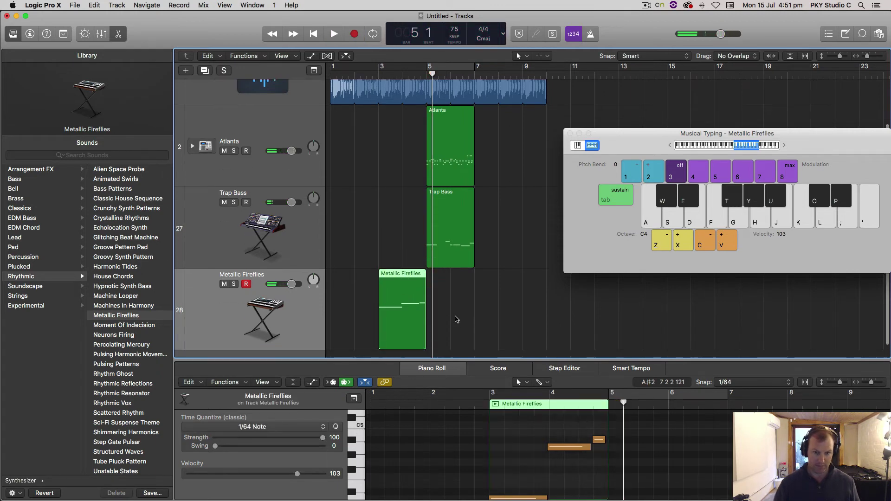
{"action": "scroll", "coordinate": [552, 418], "scroll_direction": "down", "scroll_amount": 6}
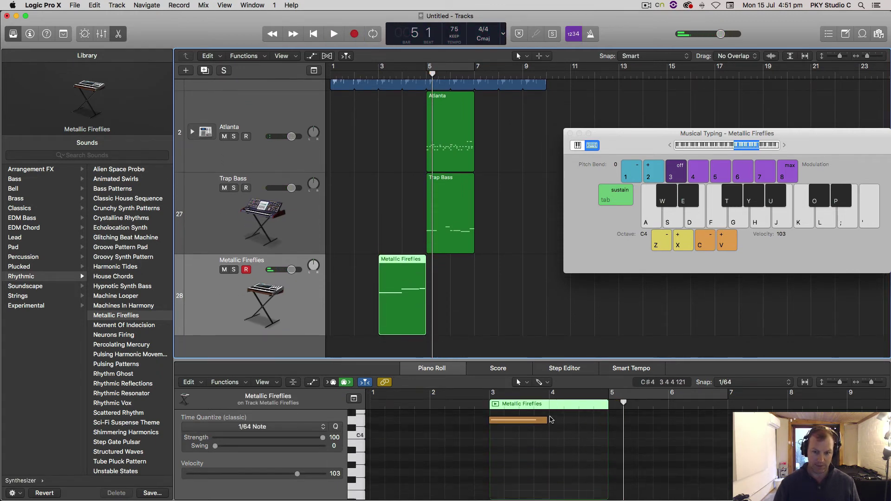
{"action": "scroll", "coordinate": [557, 346], "scroll_direction": "up", "scroll_amount": 6}
{"action": "scroll", "coordinate": [553, 447], "scroll_direction": "up", "scroll_amount": 3}
{"action": "scroll", "coordinate": [552, 445], "scroll_direction": "up", "scroll_amount": 5}
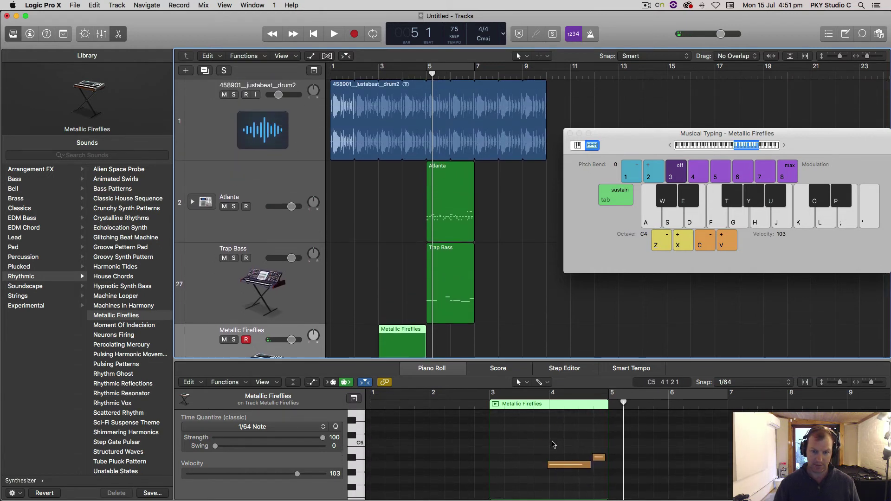
{"action": "left_click_drag", "start_coordinate": [545, 362], "coordinate": [546, 221]}
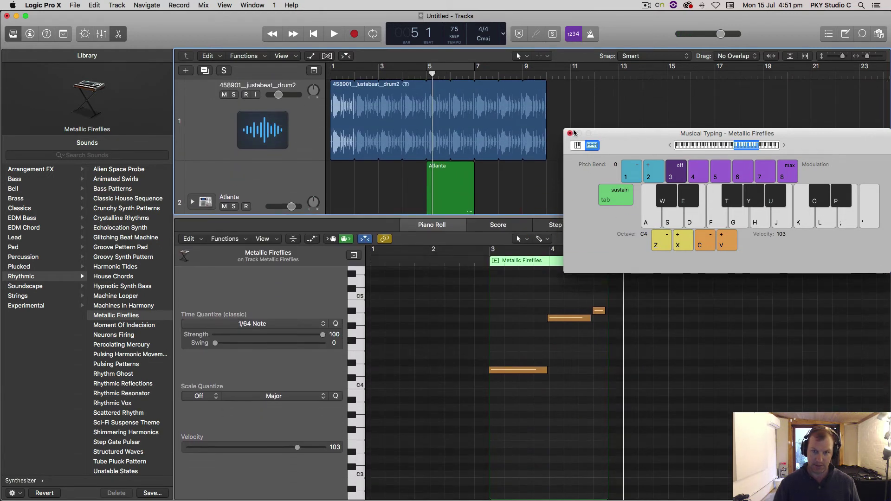
{"action": "left_click", "coordinate": [573, 145]}
{"action": "left_click_drag", "start_coordinate": [528, 389], "coordinate": [518, 396]}
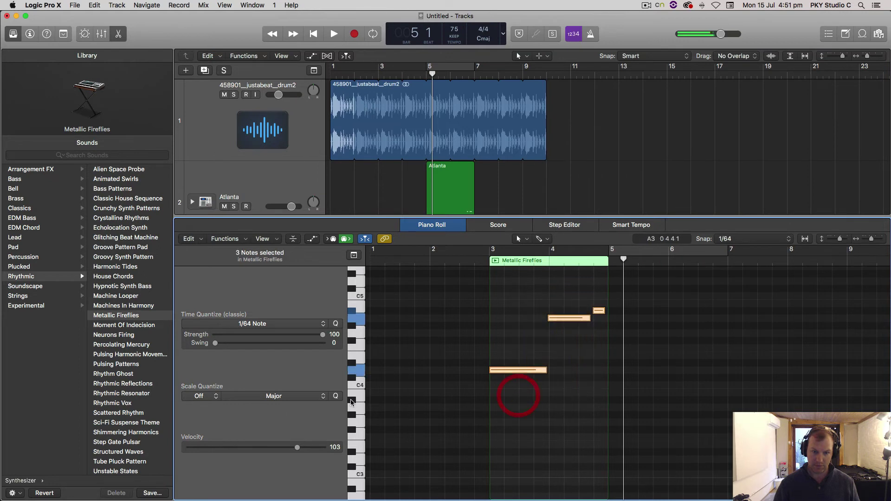
{"action": "left_click", "coordinate": [336, 324]}
Shrink the Piano Roll and the track heights so all four tracks fit, and play the project from bar 1.
{"action": "left_click_drag", "start_coordinate": [485, 217], "coordinate": [488, 396]}
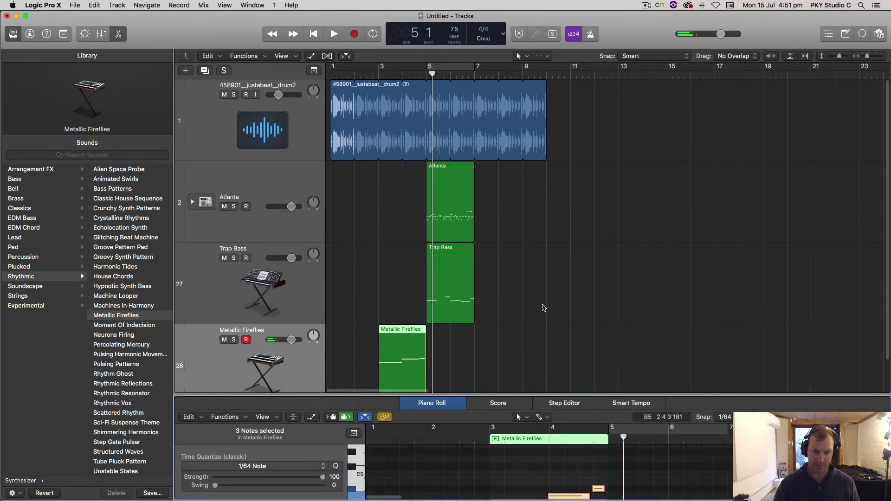
{"action": "scroll", "coordinate": [551, 306], "scroll_direction": "down", "scroll_amount": 1}
{"action": "left_click_drag", "start_coordinate": [868, 56], "coordinate": [840, 56]}
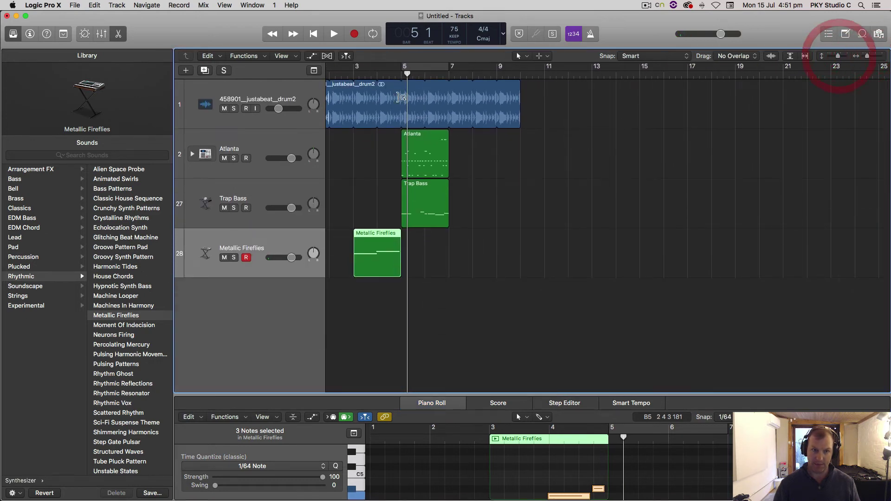
{"action": "scroll", "coordinate": [400, 97], "scroll_direction": "left", "scroll_amount": 2}
{"action": "key", "text": "Return"}
{"action": "key", "text": "space"}
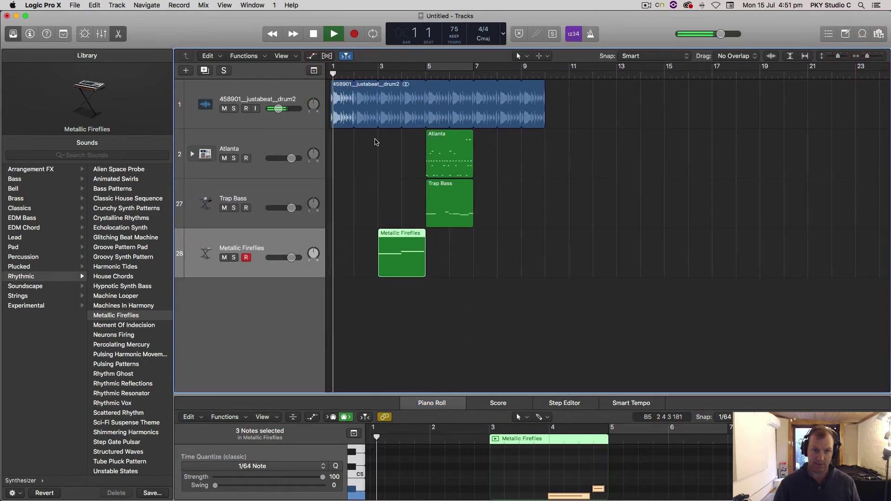
Extend the Metallic Fireflies, Trap Bass and Atlanta regions to the end of the drum loop at bar 10.
{"action": "left_click", "coordinate": [398, 243]}
{"action": "left_click_drag", "start_coordinate": [423, 271], "coordinate": [535, 267]}
{"action": "left_click_drag", "start_coordinate": [472, 218], "coordinate": [544, 220]}
{"action": "left_click", "coordinate": [472, 174]}
{"action": "left_click_drag", "start_coordinate": [472, 174], "coordinate": [538, 176]}
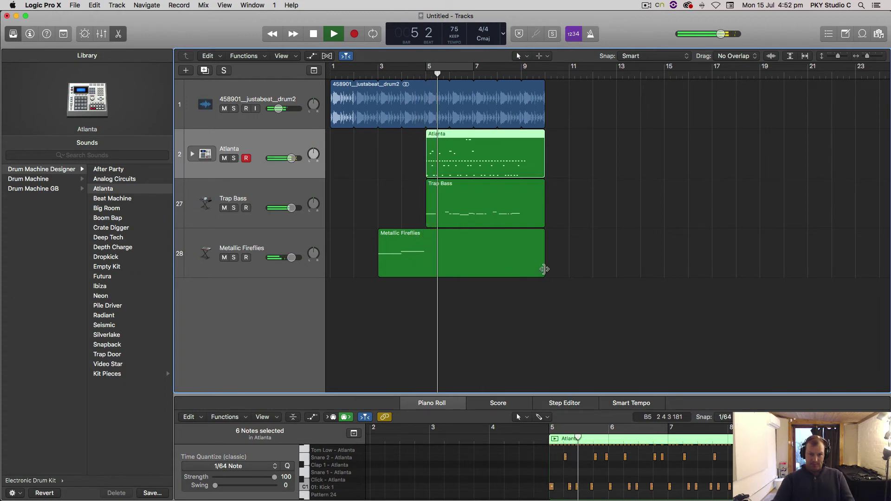
Loop the two-bar Metallic Fireflies region up to bar 9 and shorten the Atlanta and Trap Bass regions to end there.
{"action": "left_click_drag", "start_coordinate": [545, 269], "coordinate": [425, 271]}
{"action": "left_click_drag", "start_coordinate": [425, 232], "coordinate": [521, 223]}
{"action": "left_click_drag", "start_coordinate": [544, 171], "coordinate": [521, 171]}
{"action": "left_click_drag", "start_coordinate": [542, 269], "coordinate": [518, 270]}
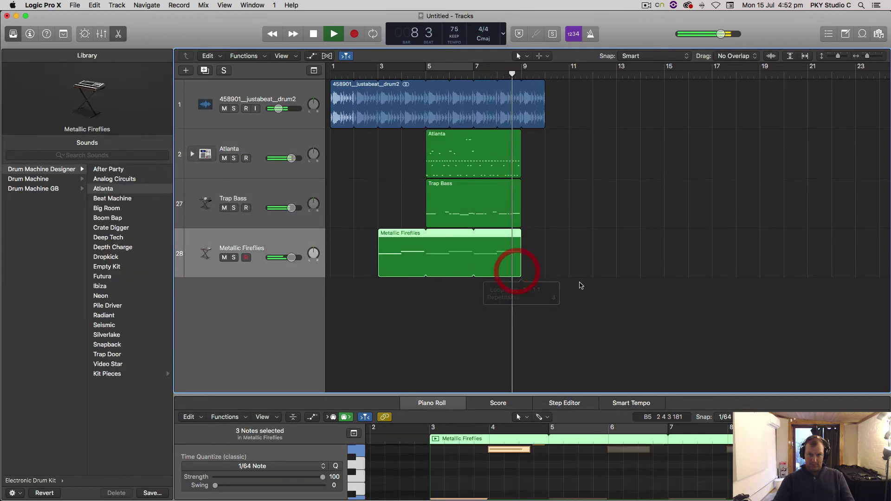
{"action": "key", "text": "space"}
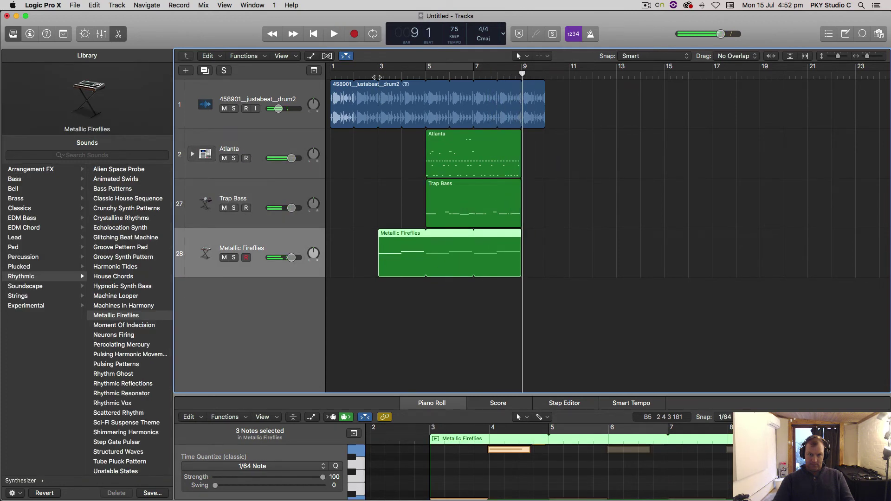
Audition Machines In Harmony, Rhythm Ghost, Scattered Rhythm and Echolocation Synth on the Metallic Fireflies track while playing from bar 3.
{"action": "left_click", "coordinate": [378, 76]}
{"action": "key", "text": "space"}
{"action": "left_click", "coordinate": [119, 306]}
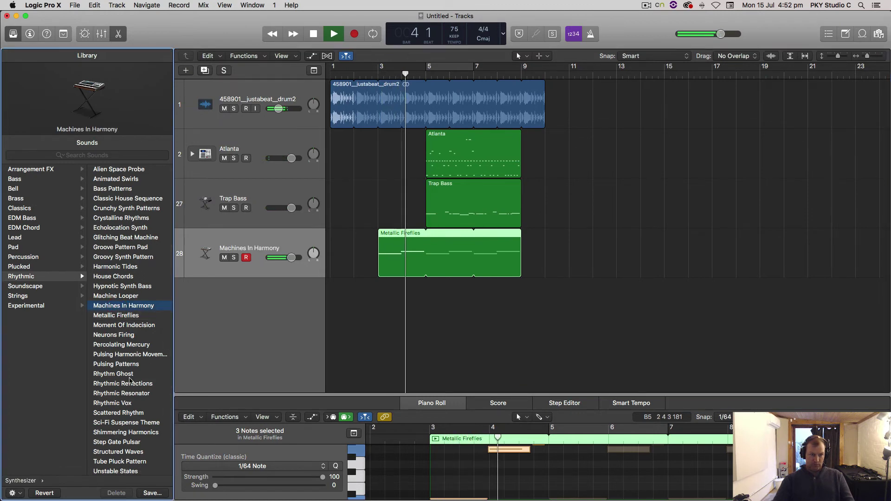
{"action": "left_click", "coordinate": [133, 375]}
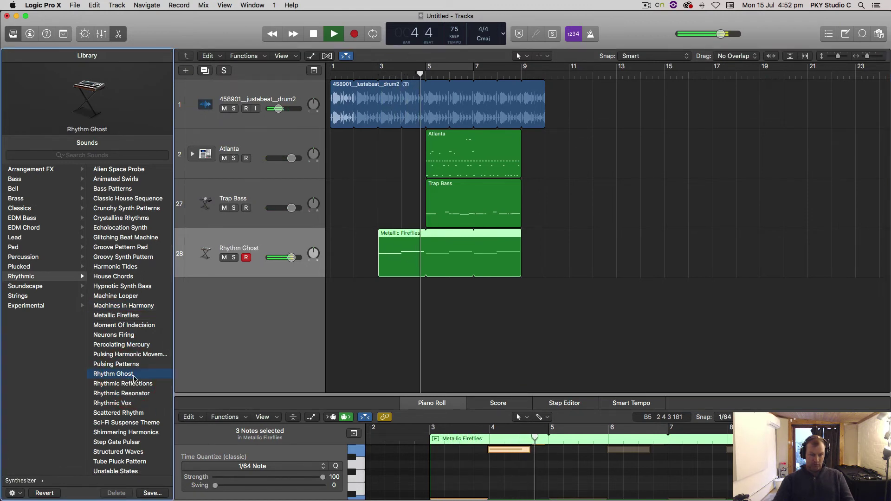
{"action": "left_click", "coordinate": [129, 414]}
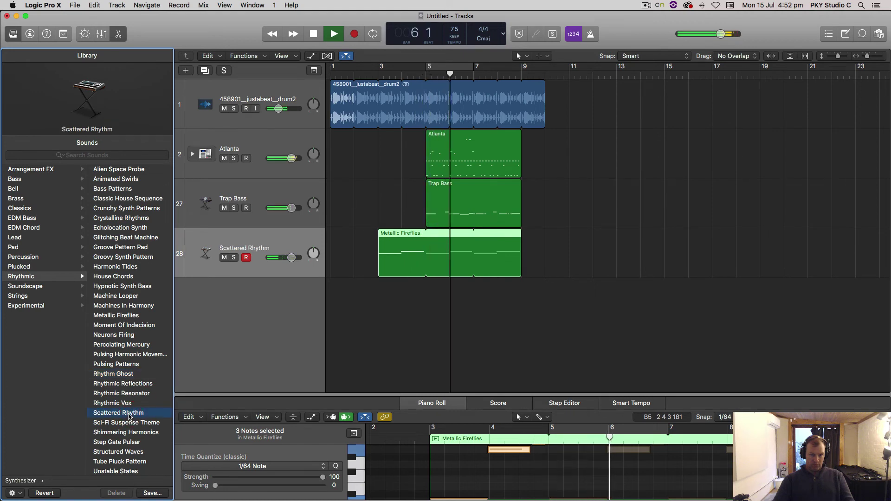
{"action": "left_click", "coordinate": [133, 227]}
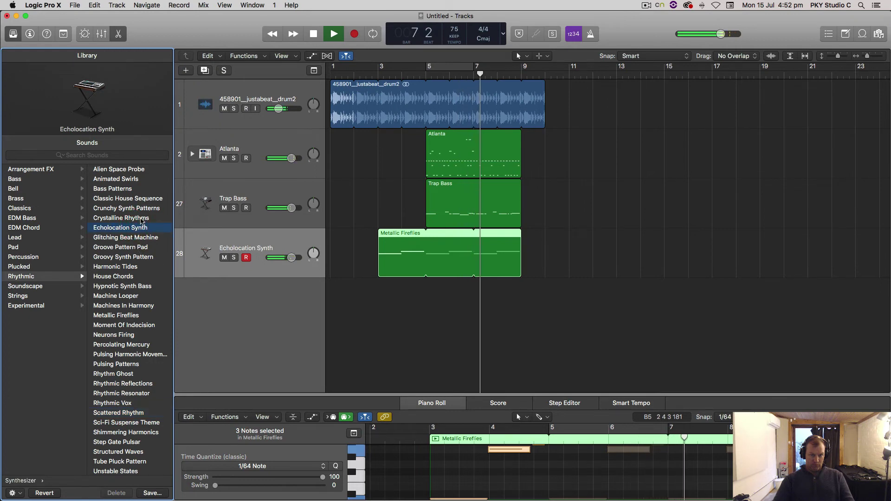
Switch the synth track to the Crystalline Rhythms patch, replay from bar 3, and lower its volume to -10.0 dB.
{"action": "left_click", "coordinate": [140, 218]}
{"action": "left_click", "coordinate": [379, 75]}
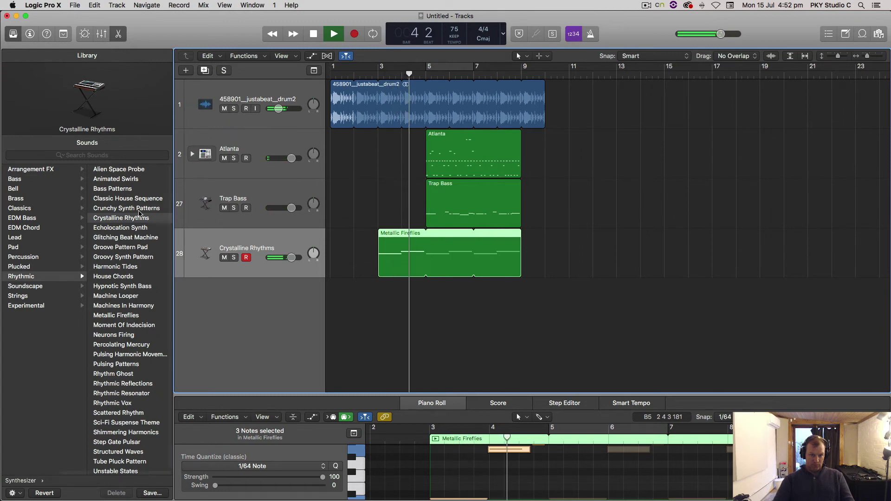
{"action": "left_click_drag", "start_coordinate": [292, 258], "coordinate": [281, 258]}
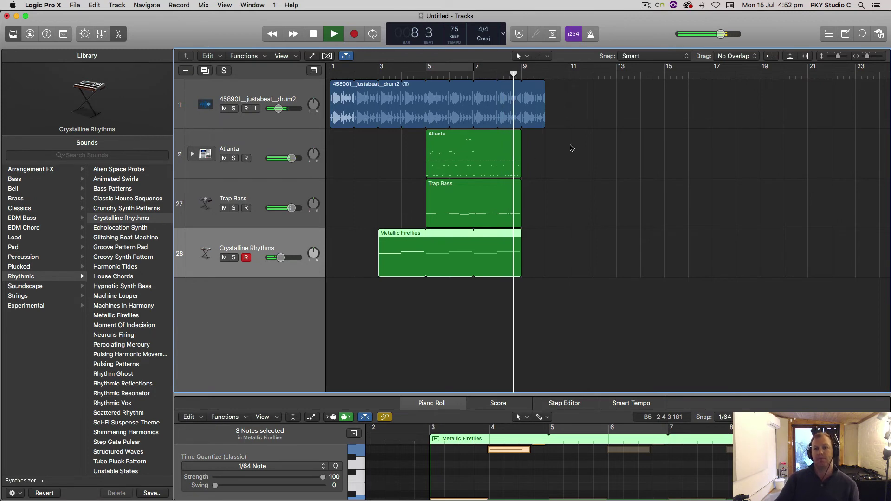
{"action": "key", "text": "space"}
Shorten the looped justabeat drum audio to end at bar 9 and return the playhead to bar 1.
{"action": "left_click_drag", "start_coordinate": [544, 123], "coordinate": [521, 124]}
{"action": "left_click_drag", "start_coordinate": [516, 74], "coordinate": [533, 74]}
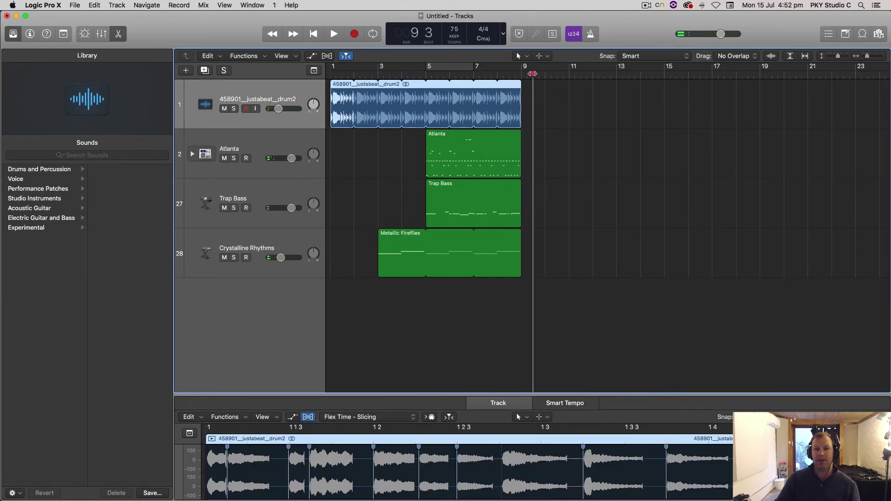
{"action": "left_click_drag", "start_coordinate": [422, 72], "coordinate": [330, 75]}
{"action": "key", "text": "space"}
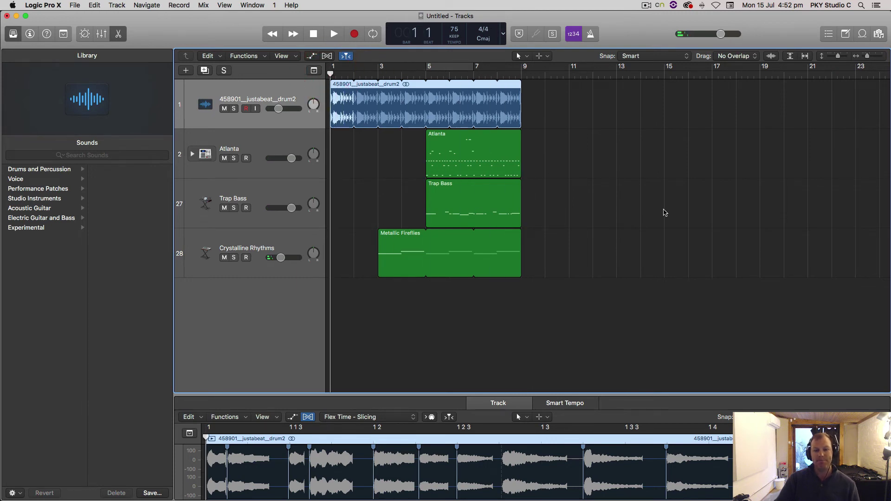
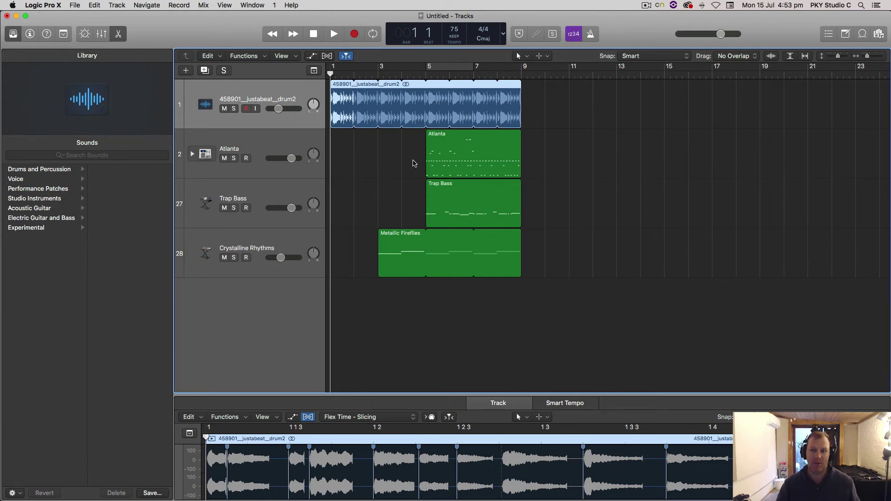
Show the Mixer, enlarge it to reveal the effect slots, and select the Stereo Out channel strip.
{"action": "left_click_drag", "start_coordinate": [868, 56], "coordinate": [870, 56]}
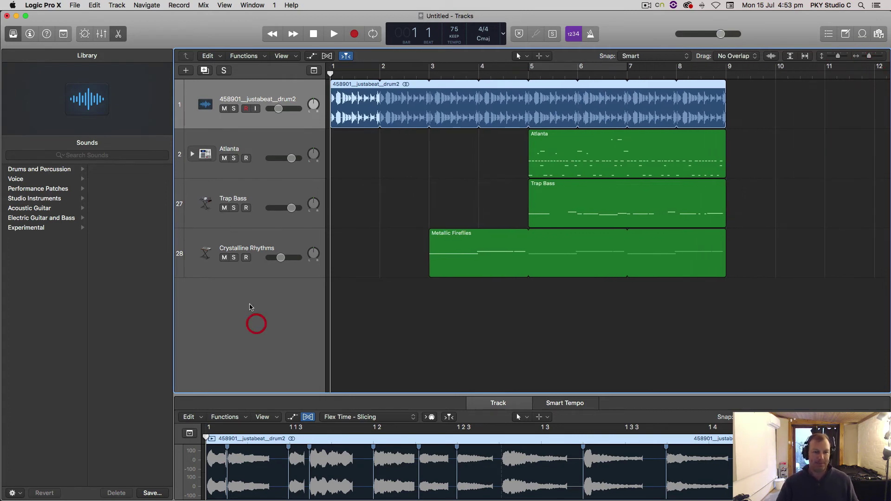
{"action": "left_click", "coordinate": [104, 38]}
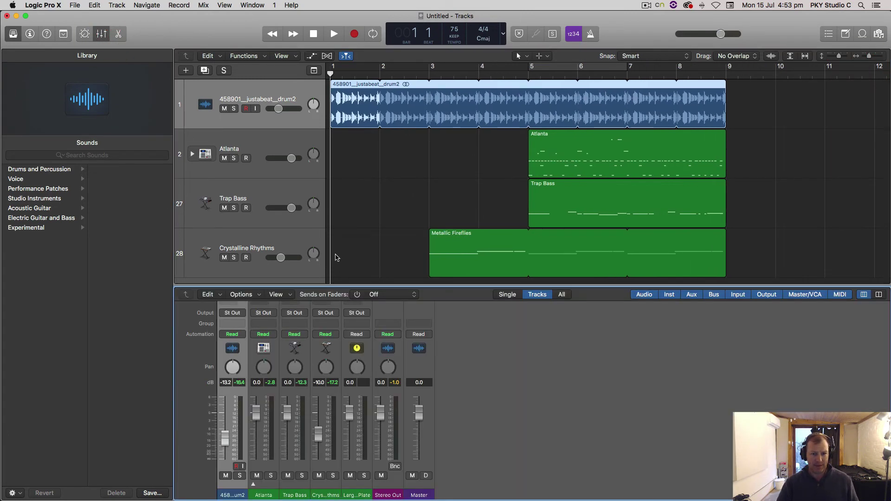
{"action": "left_click_drag", "start_coordinate": [401, 286], "coordinate": [400, 184]}
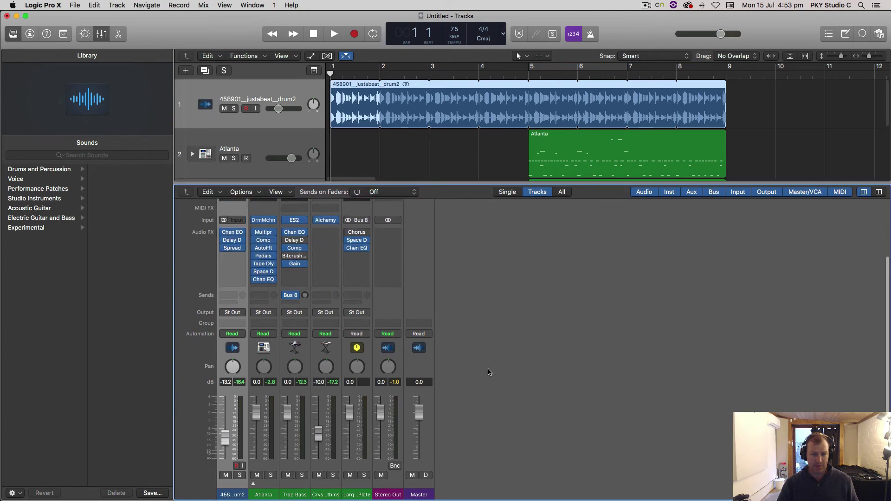
{"action": "left_click", "coordinate": [388, 496]}
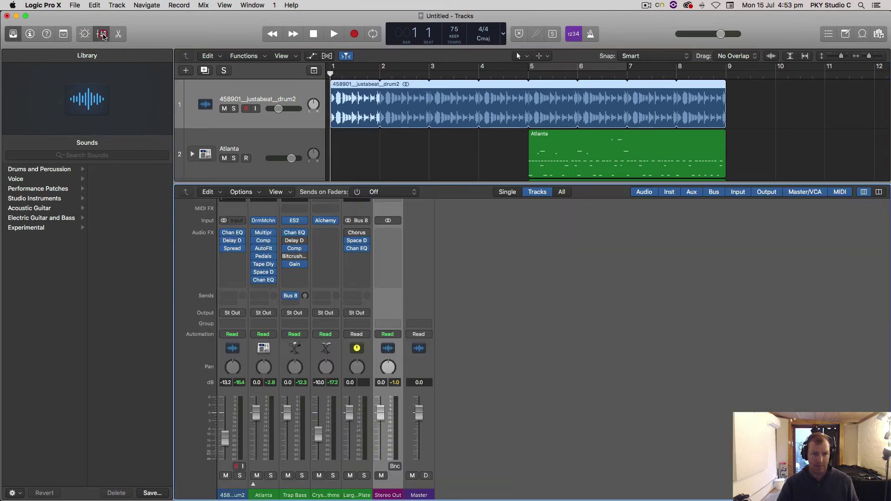
Insert a stereo Multipressor in the first audio effect slot of the Stereo Out channel.
{"action": "left_click", "coordinate": [388, 237]}
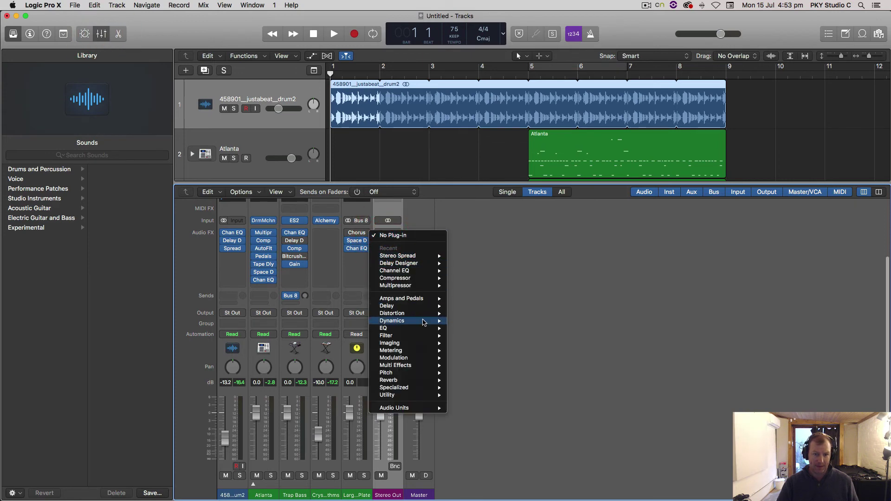
{"action": "mouse_move", "coordinate": [424, 344]}
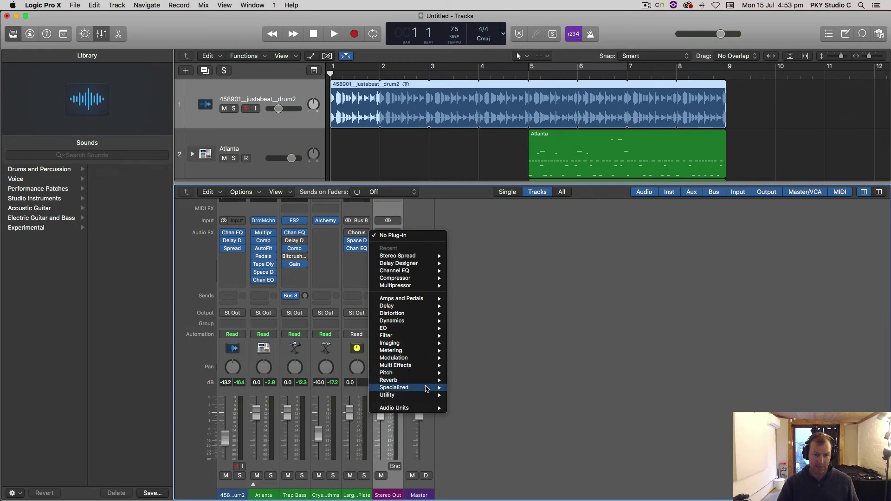
{"action": "mouse_move", "coordinate": [430, 323]}
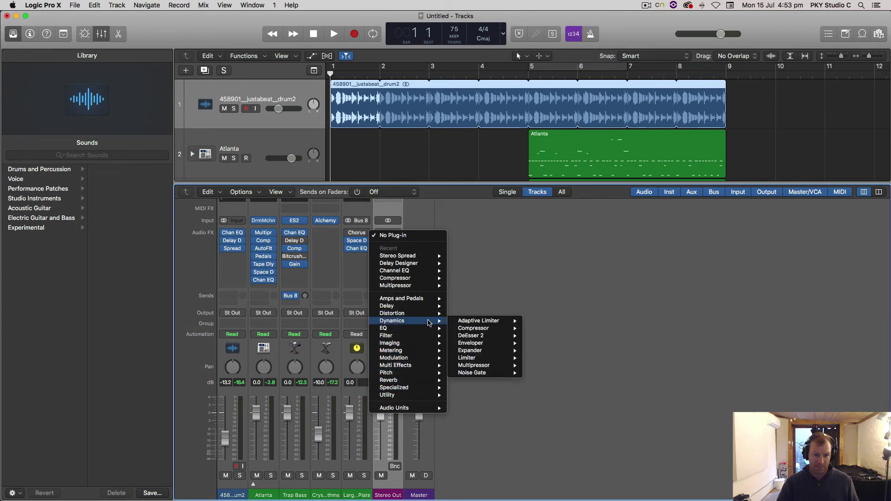
{"action": "mouse_move", "coordinate": [495, 369]}
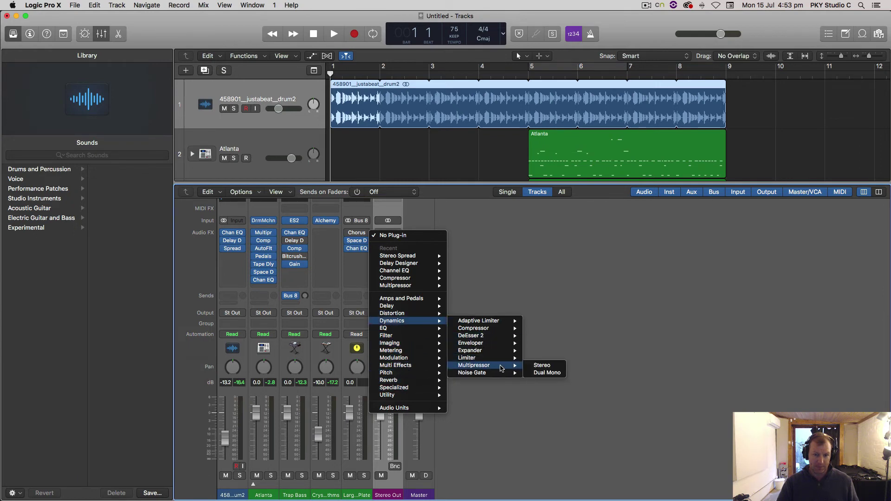
{"action": "left_click", "coordinate": [547, 365]}
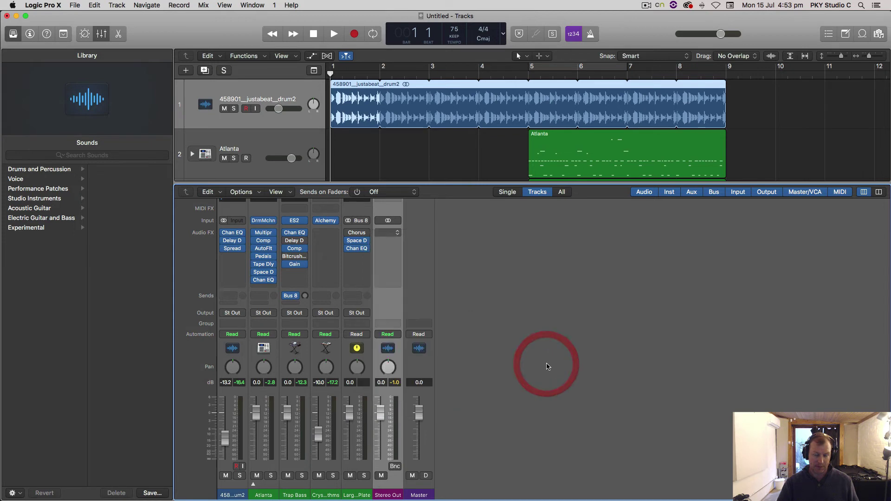
Load the factory preset Final Hip Hop Compressor in the Multipressor and listen to the mix from bar 5.
{"action": "left_click", "coordinate": [146, 41]}
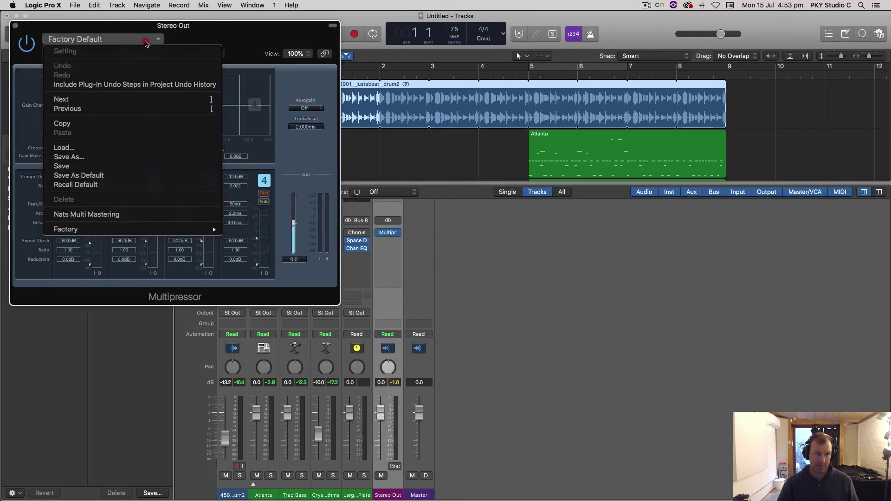
{"action": "mouse_move", "coordinate": [195, 234]}
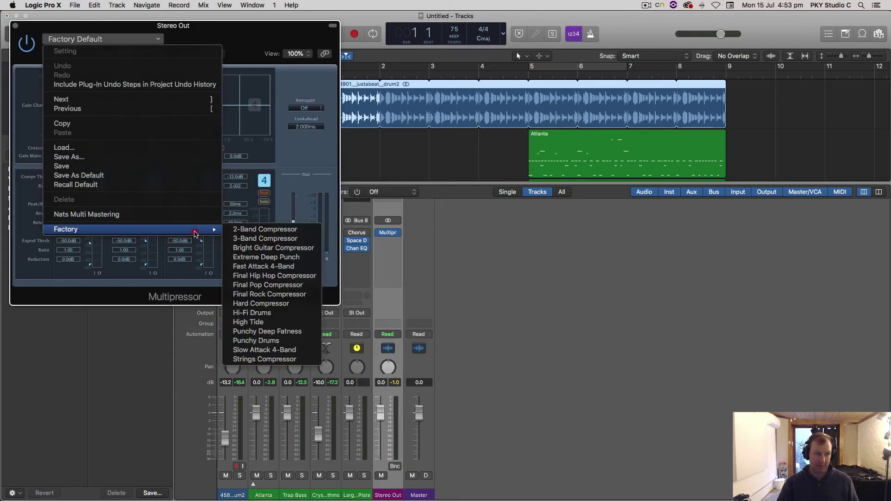
{"action": "left_click", "coordinate": [289, 276]}
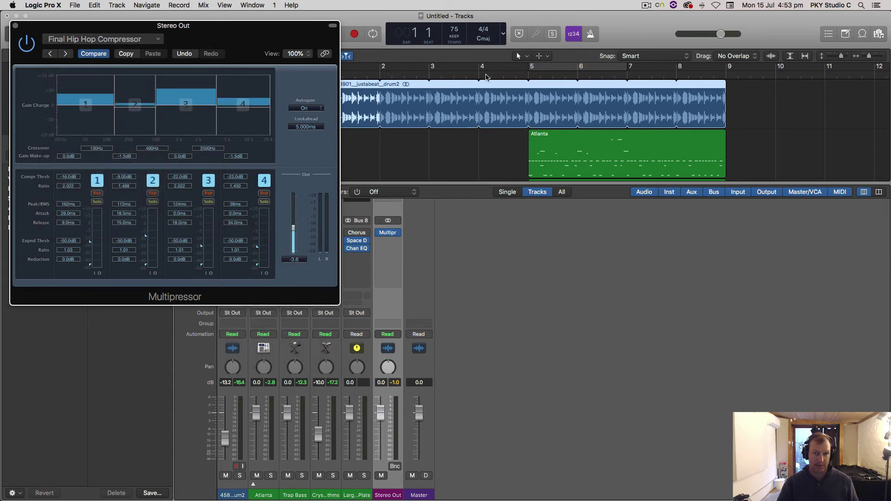
{"action": "key", "text": "space"}
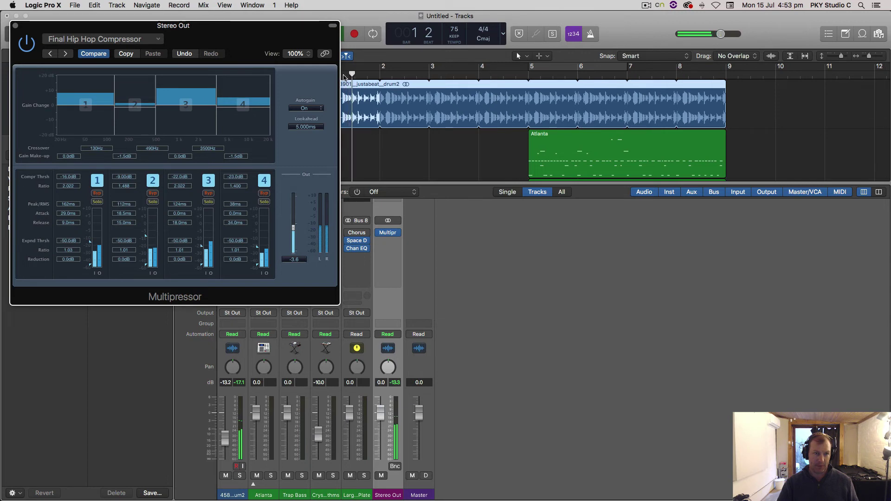
{"action": "left_click", "coordinate": [534, 66]}
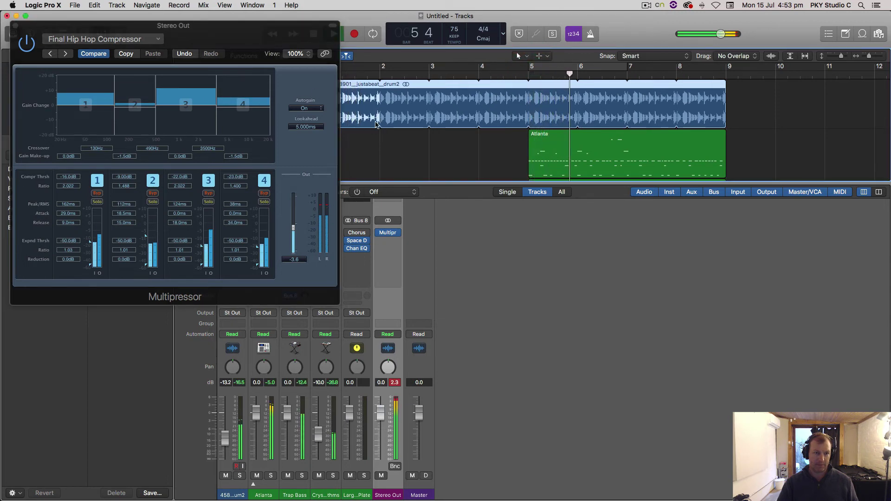
Try the factory preset Final Pop Compressor in the Multipressor and replay the mix from bar 5.
{"action": "left_click", "coordinate": [134, 39]}
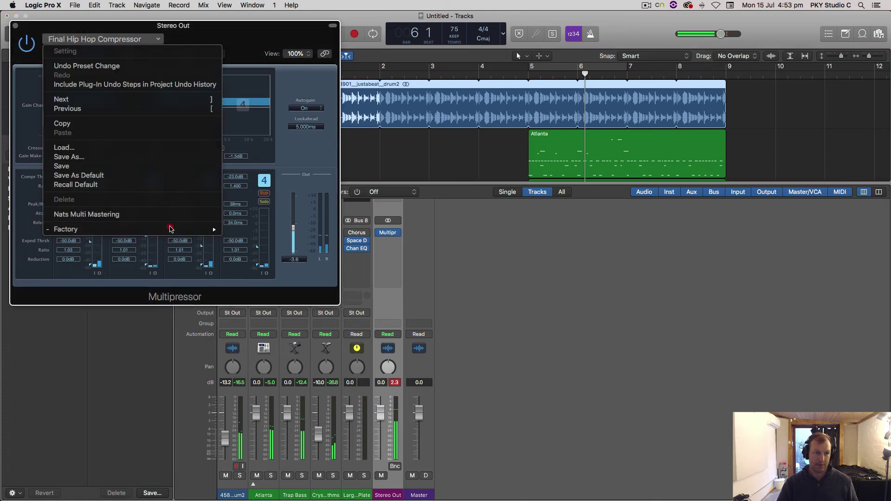
{"action": "mouse_move", "coordinate": [214, 230]}
{"action": "left_click", "coordinate": [287, 286]}
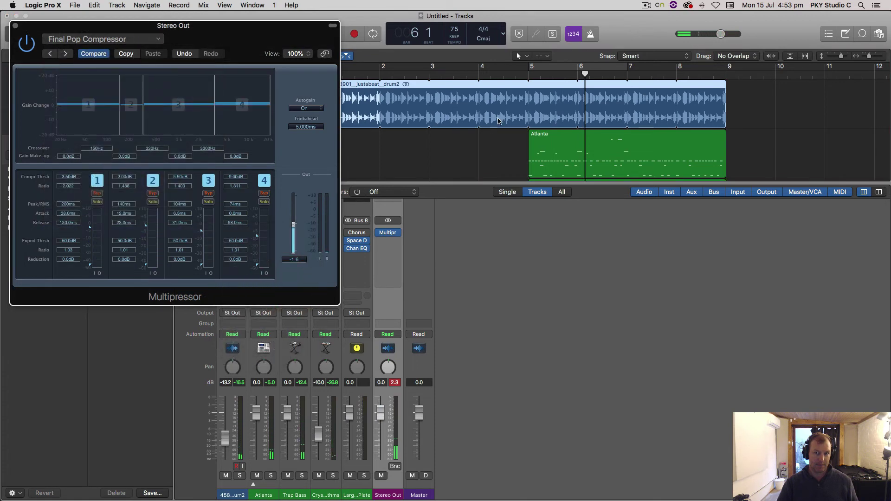
{"action": "left_click", "coordinate": [527, 74]}
Switch the Multipressor back to the Final Hip Hop Compressor preset and close the plug-in window.
{"action": "left_click", "coordinate": [125, 39]}
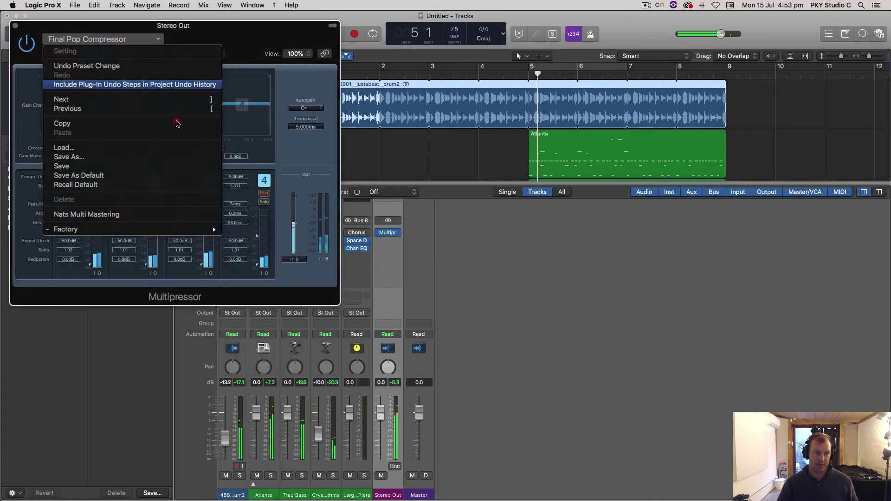
{"action": "mouse_move", "coordinate": [174, 230]}
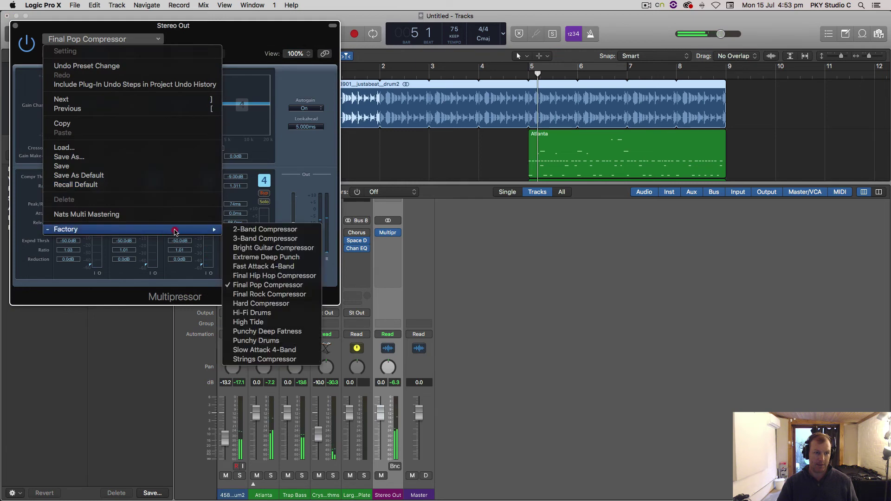
{"action": "left_click", "coordinate": [269, 277]}
{"action": "left_click", "coordinate": [16, 26]}
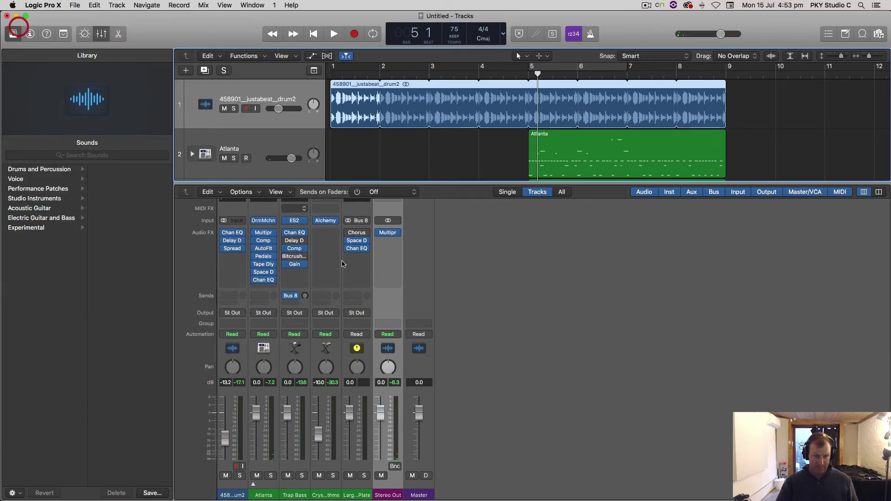
Insert a stereo Limiter below the Multipressor on Stereo Out and raise its gain to about +3.5 dB during playback.
{"action": "left_click", "coordinate": [387, 241]}
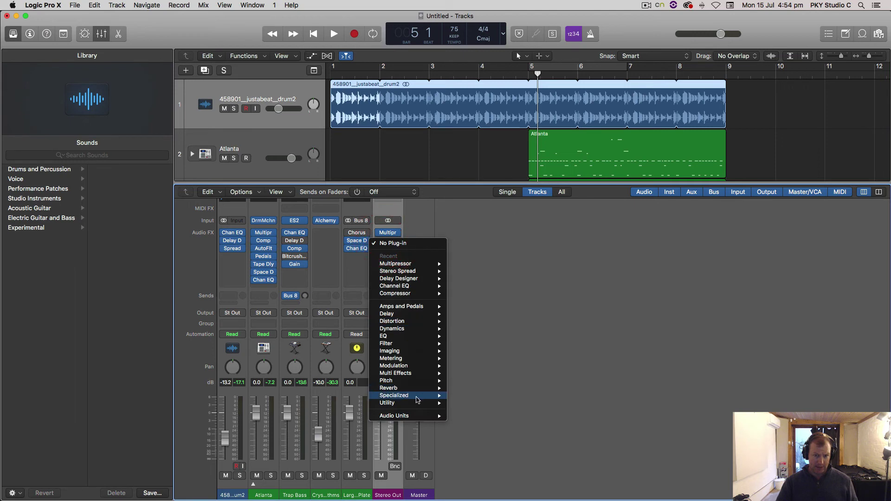
{"action": "mouse_move", "coordinate": [416, 323]}
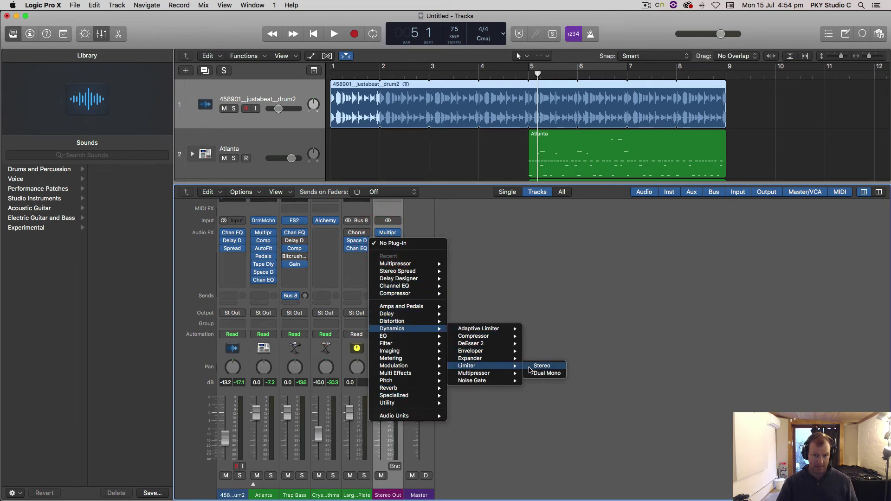
{"action": "left_click", "coordinate": [551, 368]}
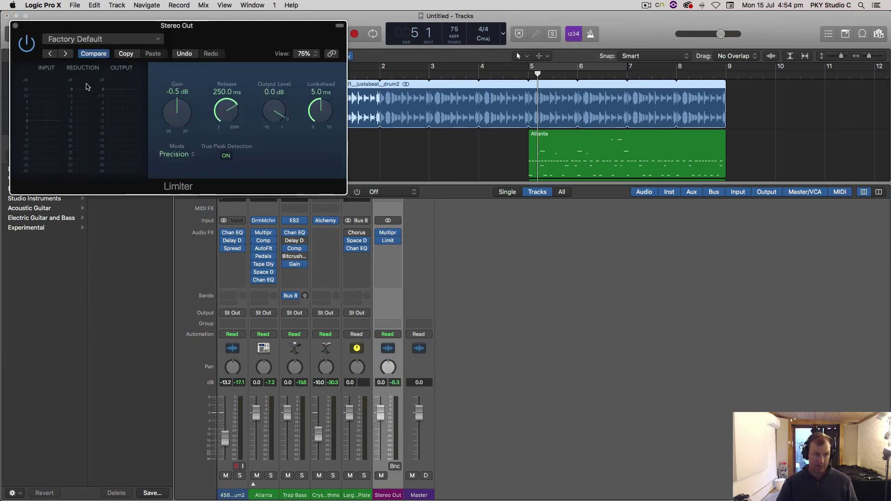
{"action": "key", "text": "space"}
{"action": "left_click_drag", "start_coordinate": [186, 122], "coordinate": [181, 109]}
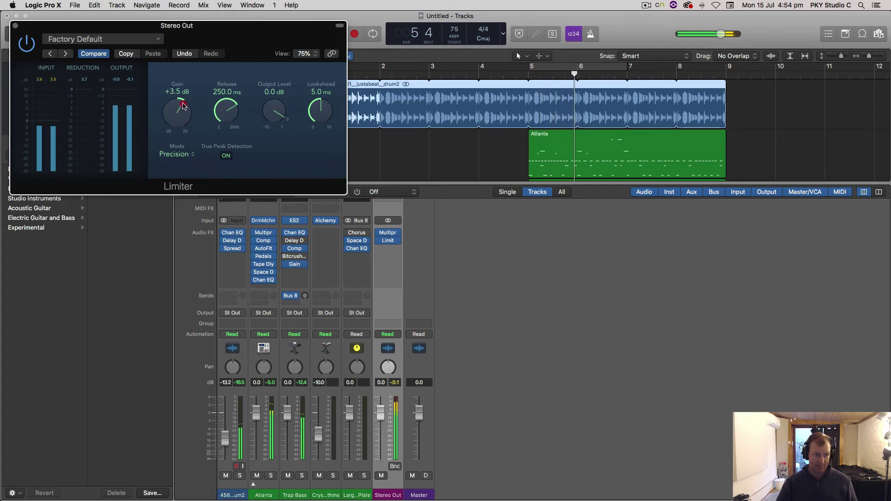
Lower the Limiter gain to +2.0 dB and insert a stereo Loudness Meter below the Limiter on Stereo Out.
{"action": "left_click_drag", "start_coordinate": [181, 110], "coordinate": [181, 112]}
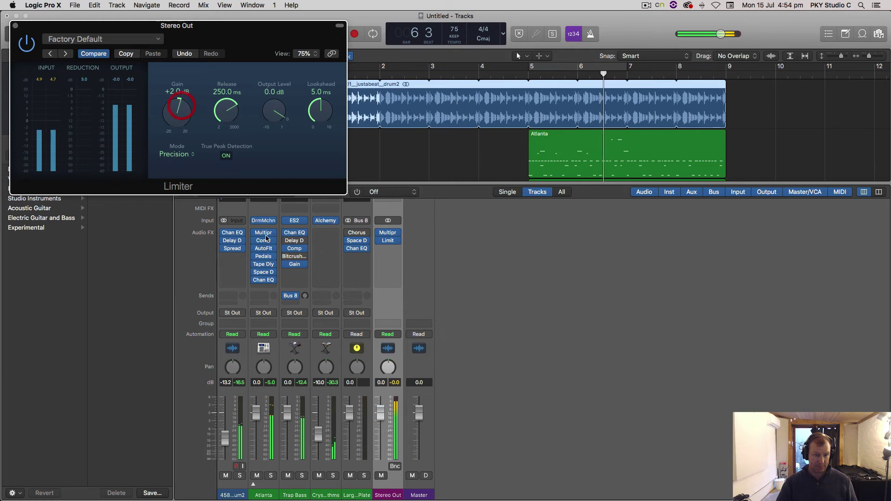
{"action": "left_click", "coordinate": [388, 251]}
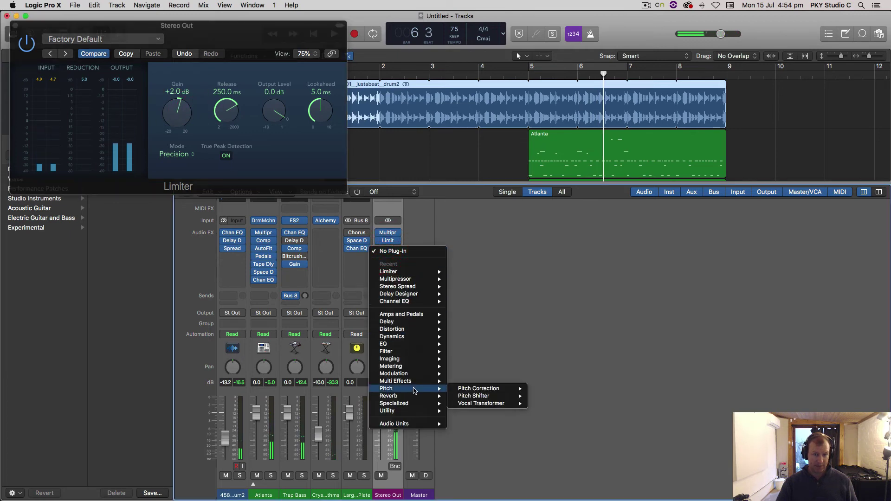
{"action": "mouse_move", "coordinate": [415, 364]}
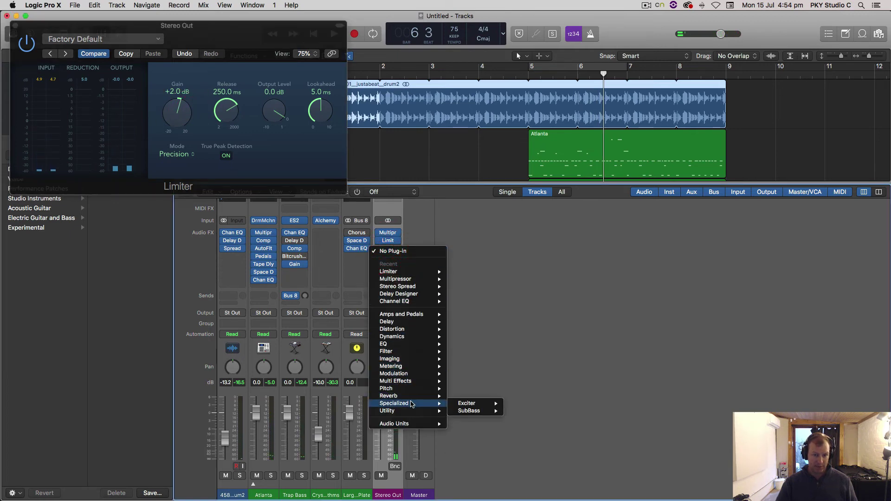
{"action": "mouse_move", "coordinate": [414, 388]}
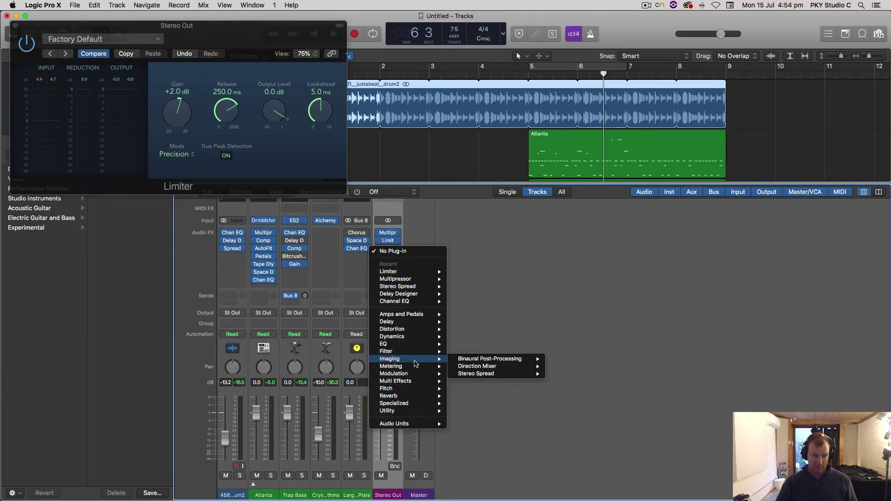
{"action": "mouse_move", "coordinate": [485, 385]}
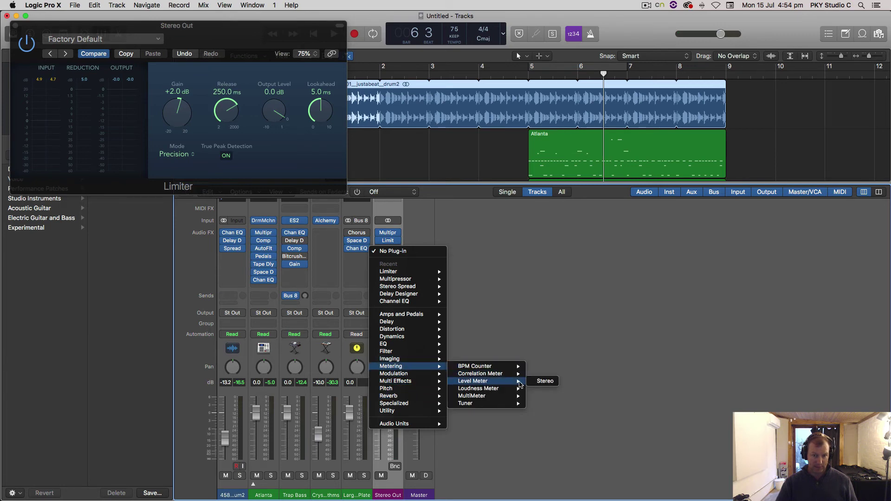
{"action": "left_click", "coordinate": [541, 389]}
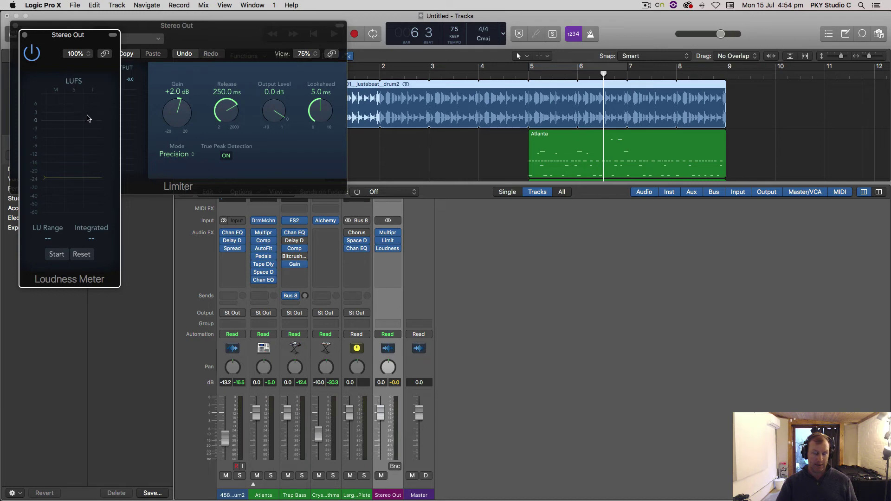
Play the mix and raise the Limiter gain to +3.0 dB while monitoring the Loudness Meter.
{"action": "key", "text": "space"}
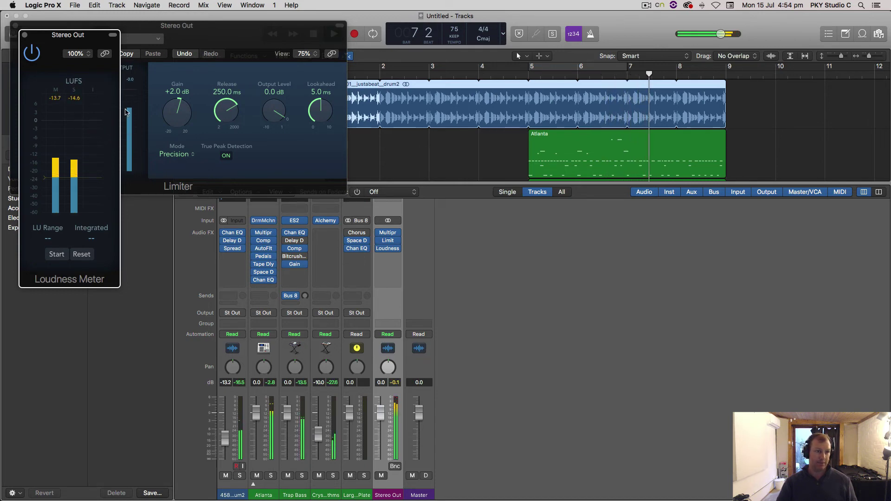
{"action": "left_click_drag", "start_coordinate": [186, 111], "coordinate": [178, 110]}
{"action": "left_click", "coordinate": [113, 262]}
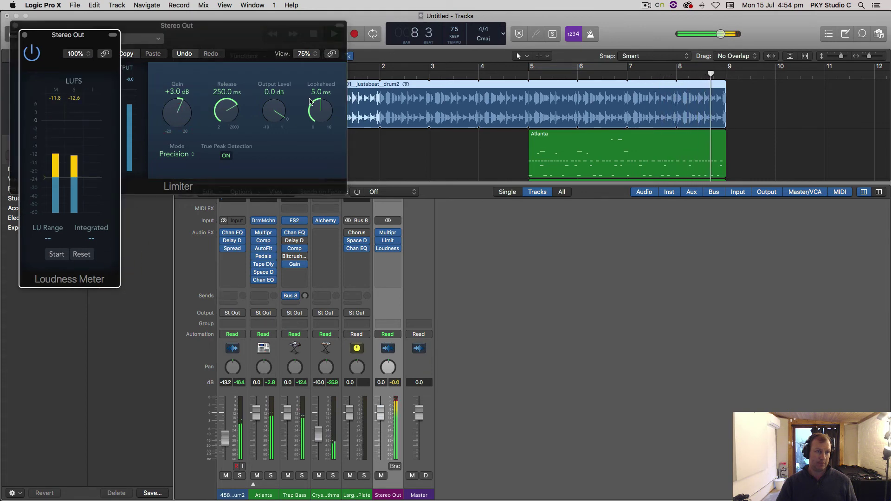
Start integrated loudness metering, play from bar 5, and raise the Limiter gain to +5.0 dB.
{"action": "left_click", "coordinate": [528, 74]}
{"action": "left_click", "coordinate": [57, 254]}
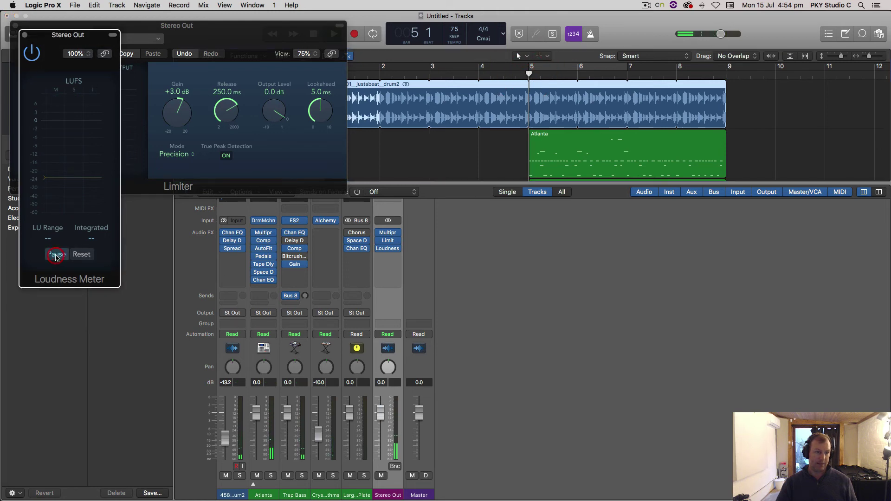
{"action": "key", "text": "space"}
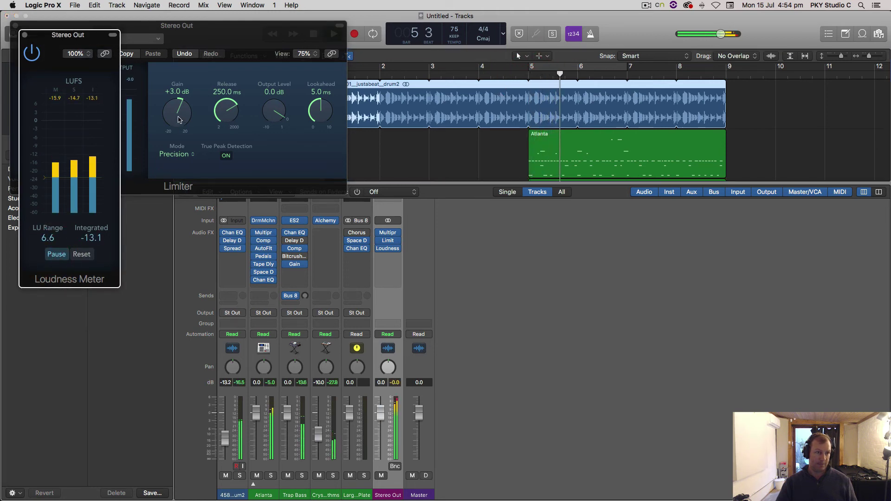
{"action": "left_click_drag", "start_coordinate": [180, 116], "coordinate": [181, 109]}
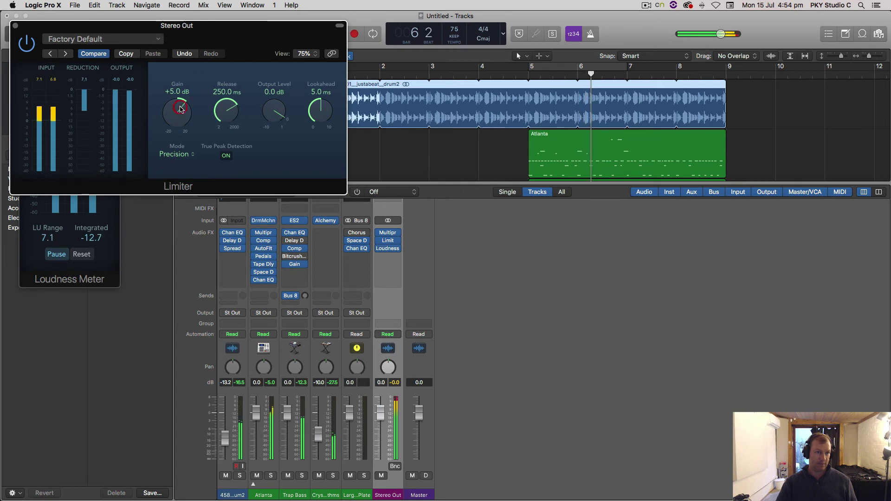
{"action": "left_click", "coordinate": [112, 261]}
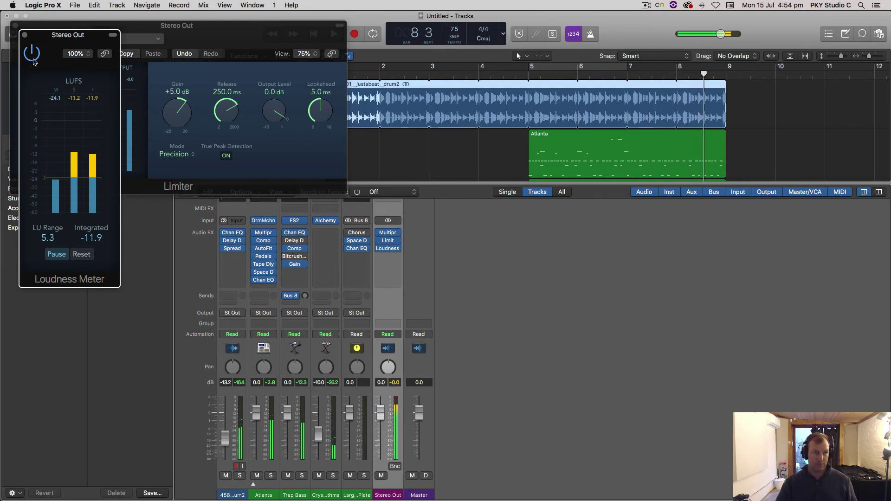
Close the Loudness Meter and Limiter windows and enlarge the tracks area to show all four tracks.
{"action": "left_click", "coordinate": [25, 35]}
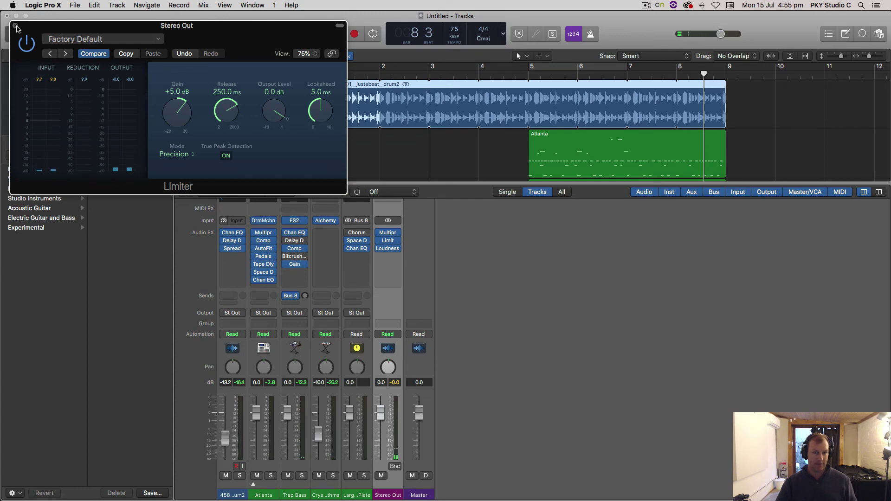
{"action": "left_click", "coordinate": [16, 27]}
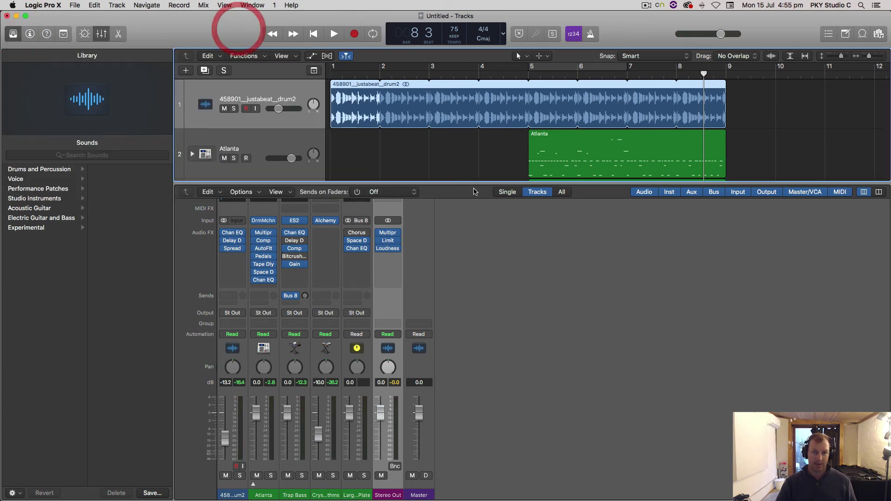
{"action": "left_click_drag", "start_coordinate": [476, 188], "coordinate": [487, 331]}
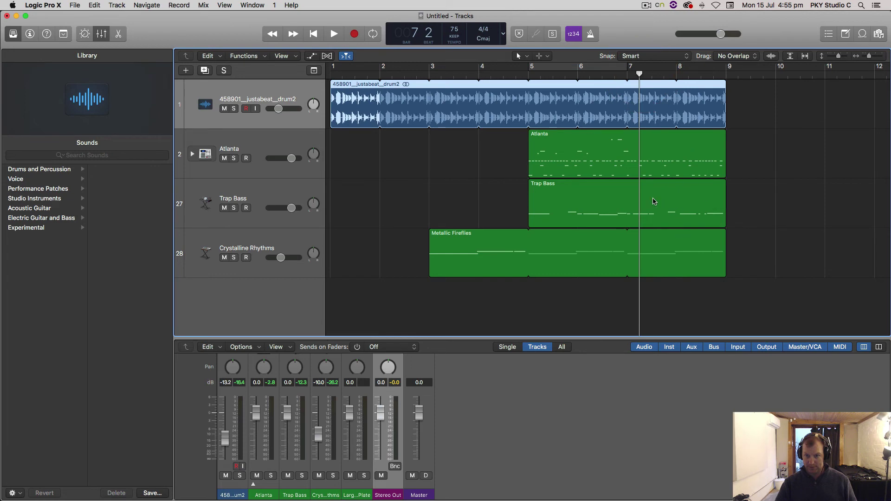
Shorten the 458901__justabeat_drum2 loop to its original bar and repeat that one-bar region up to bar 11.
{"action": "scroll", "coordinate": [684, 98], "scroll_direction": "right", "scroll_amount": 2}
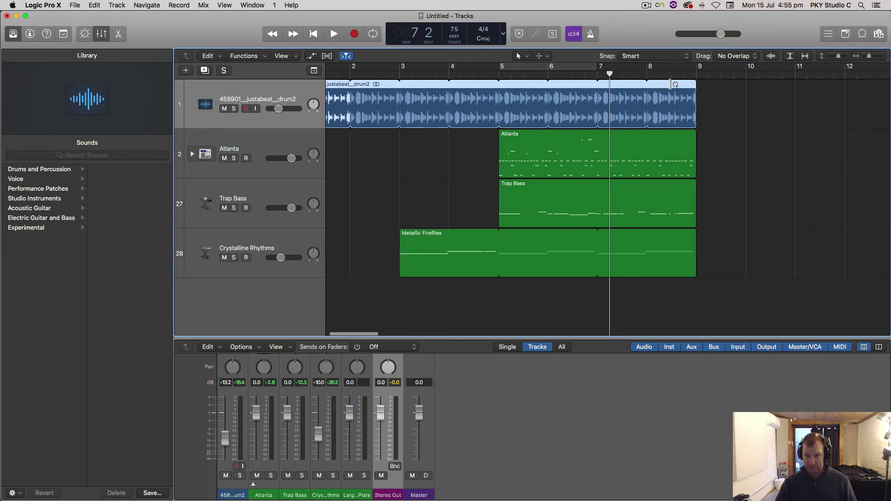
{"action": "scroll", "coordinate": [701, 107], "scroll_direction": "left", "scroll_amount": 2}
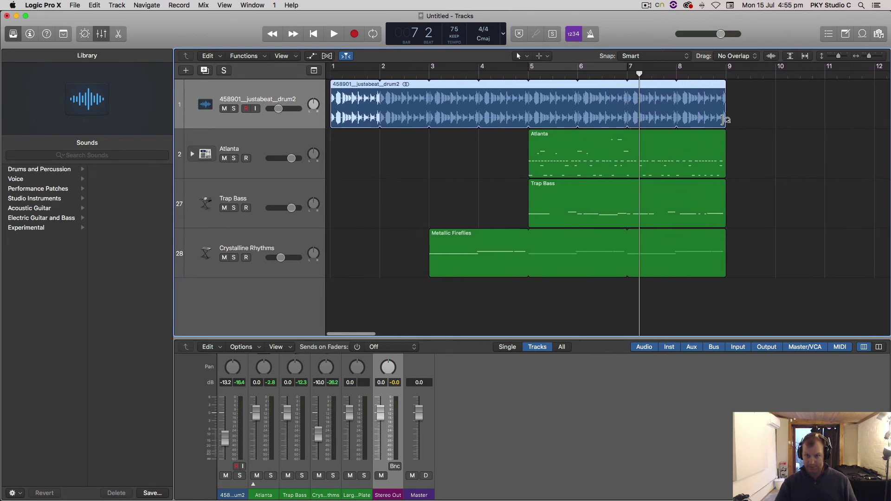
{"action": "left_click_drag", "start_coordinate": [725, 120], "coordinate": [376, 118]}
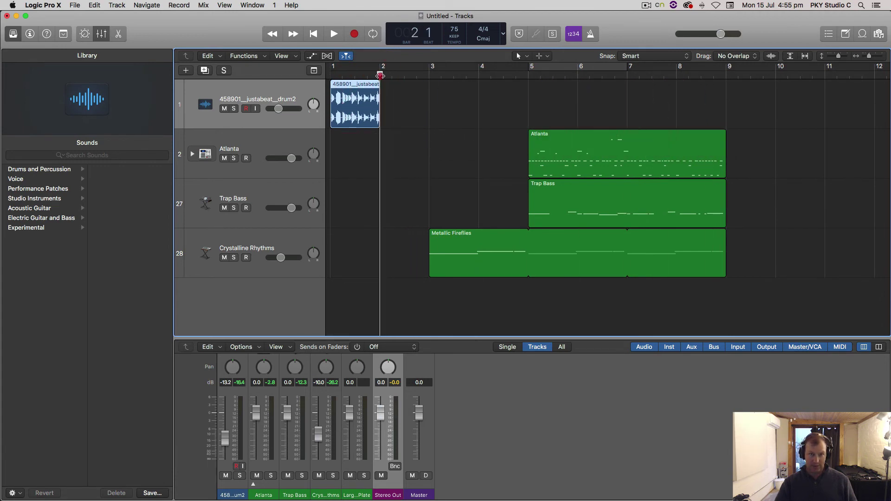
{"action": "left_click_drag", "start_coordinate": [381, 75], "coordinate": [776, 77]}
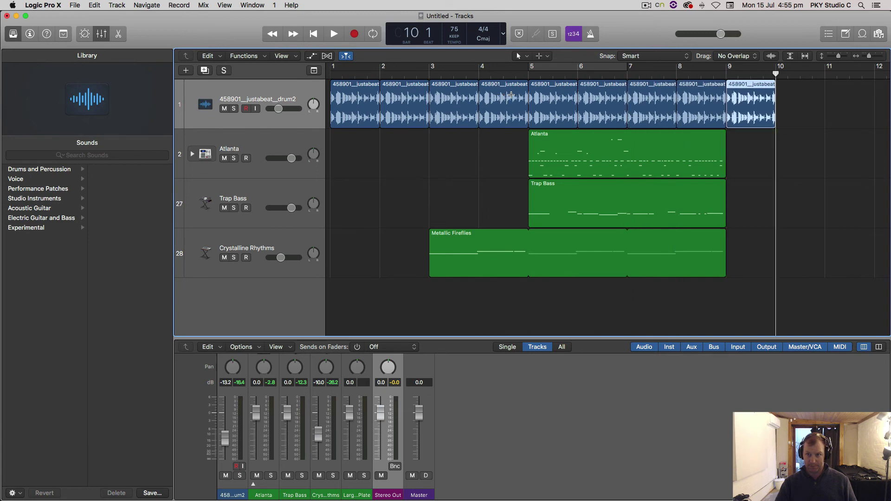
{"action": "key", "text": "super+r"}
Repeat the Atlanta and Trap Bass regions once each, so the copies run from bar 9 to bar 13.
{"action": "left_click", "coordinate": [693, 165]}
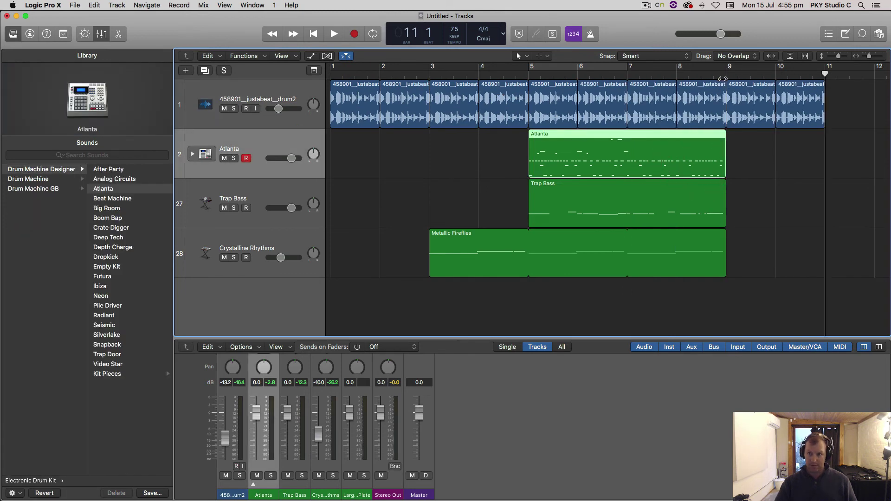
{"action": "key", "text": "super+r"}
{"action": "left_click", "coordinate": [528, 209]}
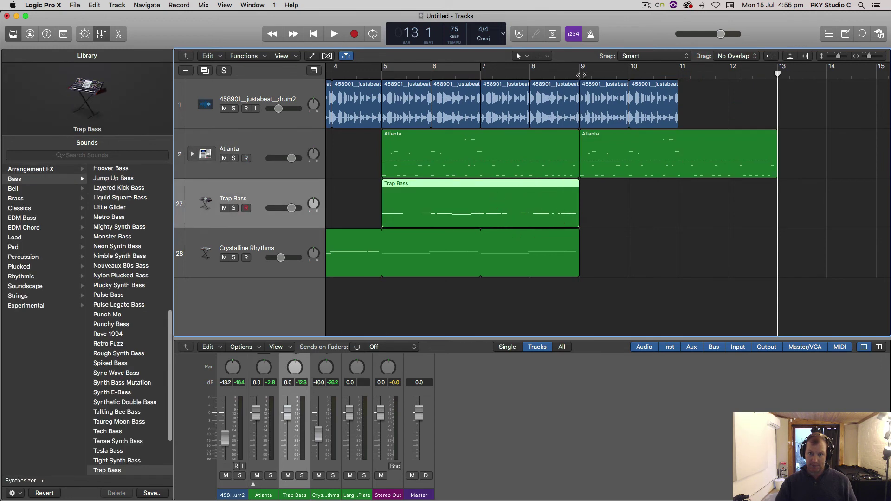
{"action": "key", "text": "super+r"}
Remove the looping from the Metallic Fireflies region and repeat the two-bar region three times up to bar 11.
{"action": "left_click", "coordinate": [560, 237]}
{"action": "scroll", "coordinate": [591, 275], "scroll_direction": "left", "scroll_amount": 4}
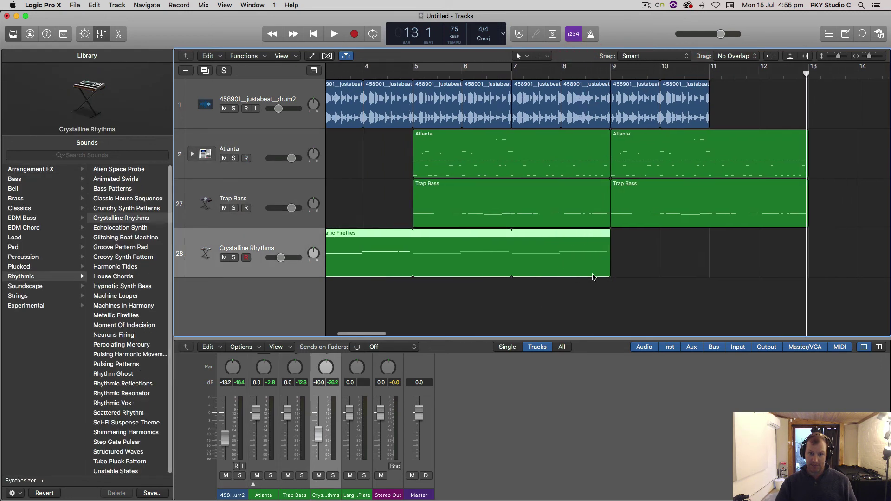
{"action": "left_click_drag", "start_coordinate": [670, 272], "coordinate": [434, 280]}
{"action": "key", "text": "super+r"}
{"action": "key", "text": "super+r"}
{"action": "key", "text": "super+r"}
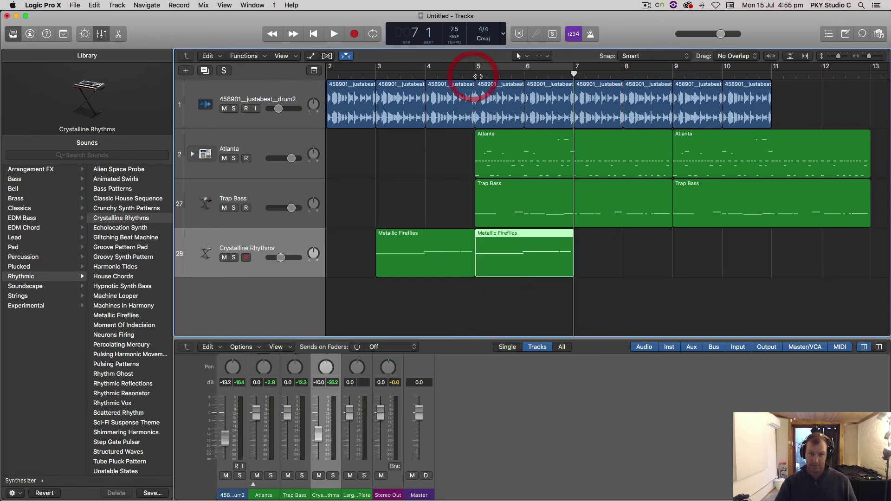
Trim the start of the second Trap Bass region to bar 11 and listen to the change from bar 9.
{"action": "left_click", "coordinate": [675, 73]}
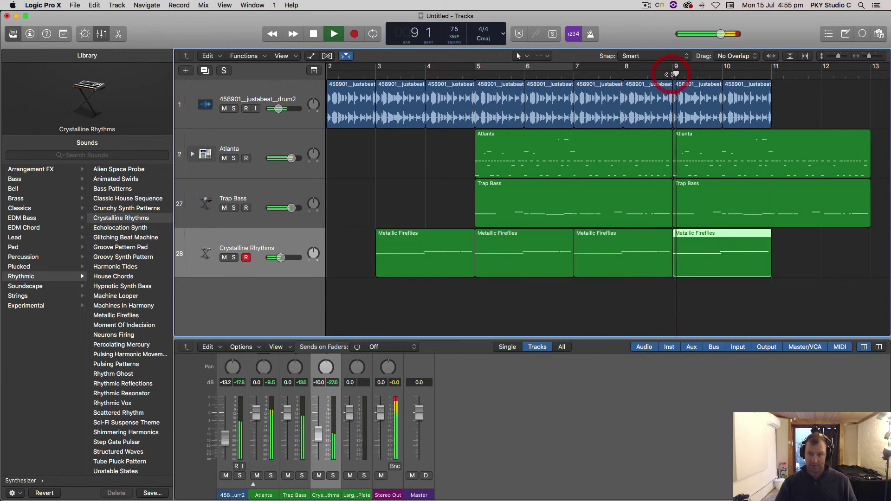
{"action": "left_click_drag", "start_coordinate": [674, 214], "coordinate": [773, 208]}
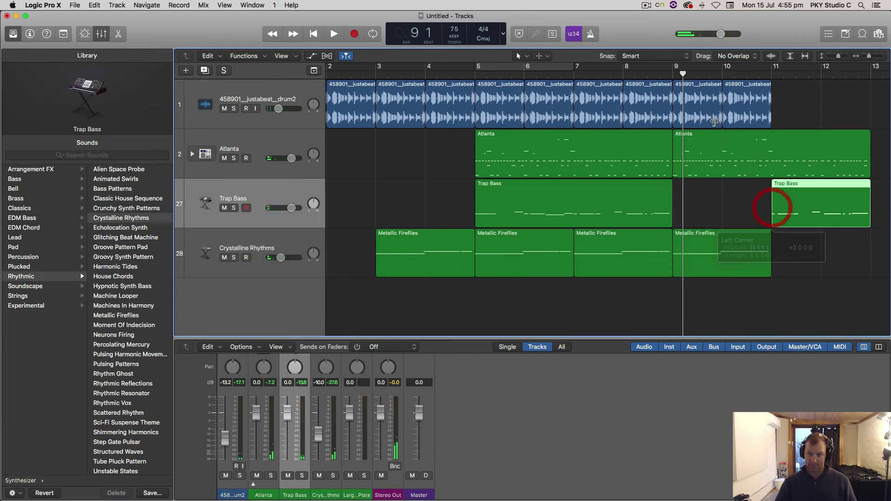
{"action": "left_click", "coordinate": [670, 73]}
{"action": "key", "text": "space"}
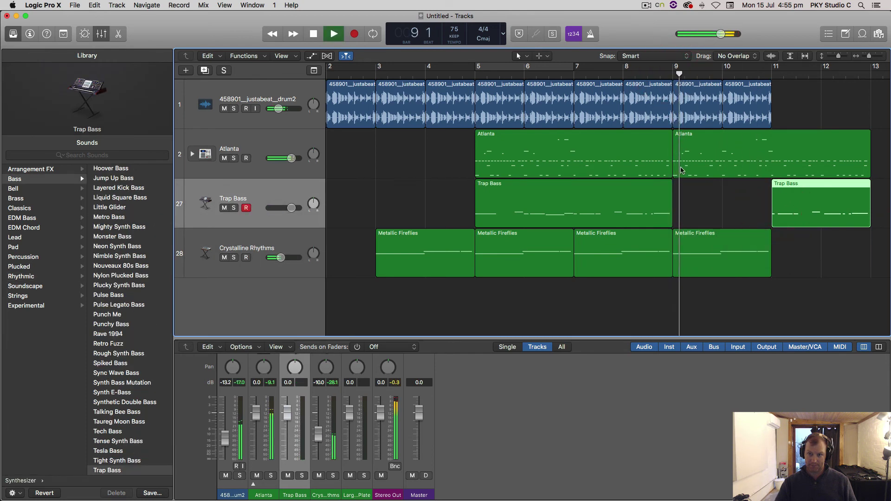
Move the last Metallic Fireflies region from bar 9 to bar 11 during playback, then stop.
{"action": "scroll", "coordinate": [697, 193], "scroll_direction": "right", "scroll_amount": 3}
{"action": "left_click_drag", "start_coordinate": [599, 234], "coordinate": [698, 232]}
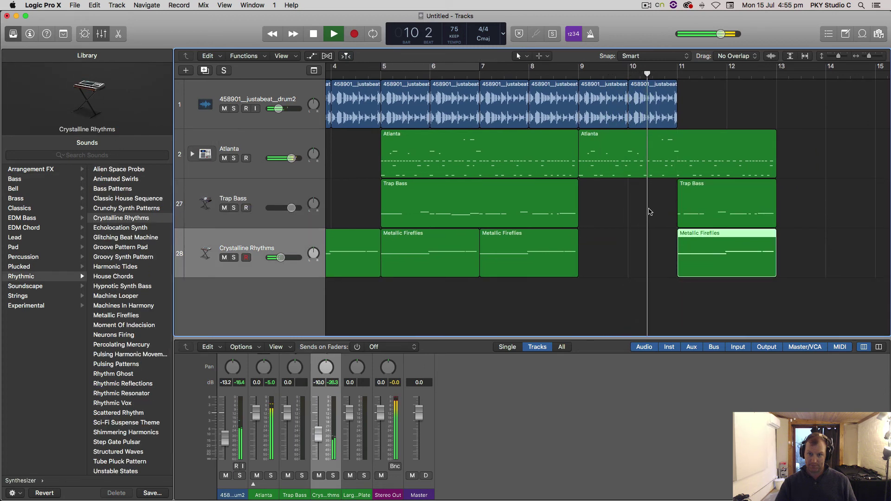
{"action": "key", "text": "space"}
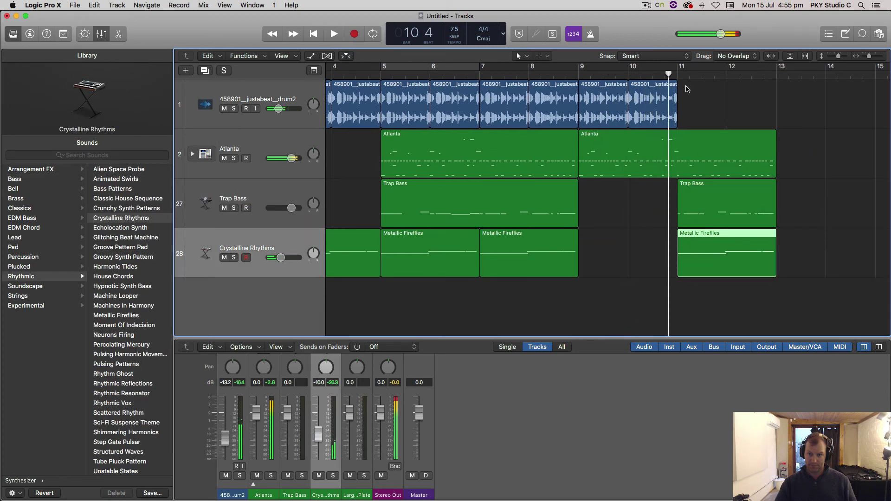
Split the second Atlanta region at bar 11, keeping the notes that cross the split point.
{"action": "left_click", "coordinate": [685, 154]}
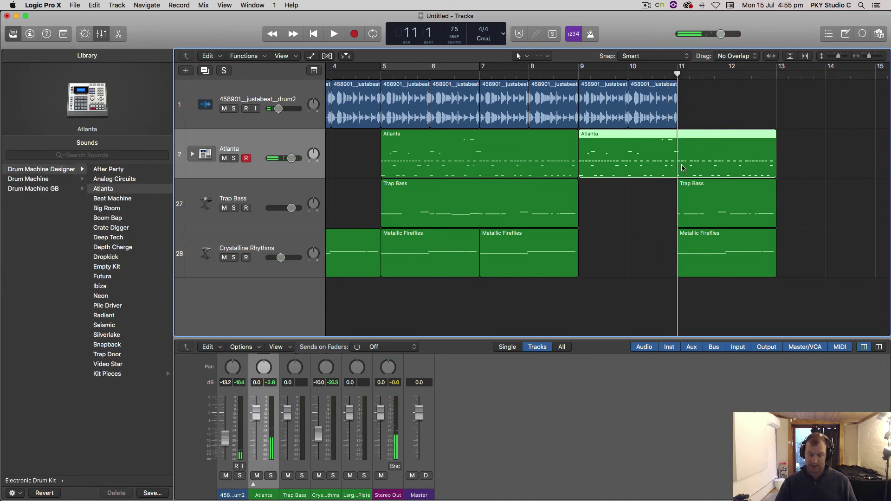
{"action": "key", "text": "super+t"}
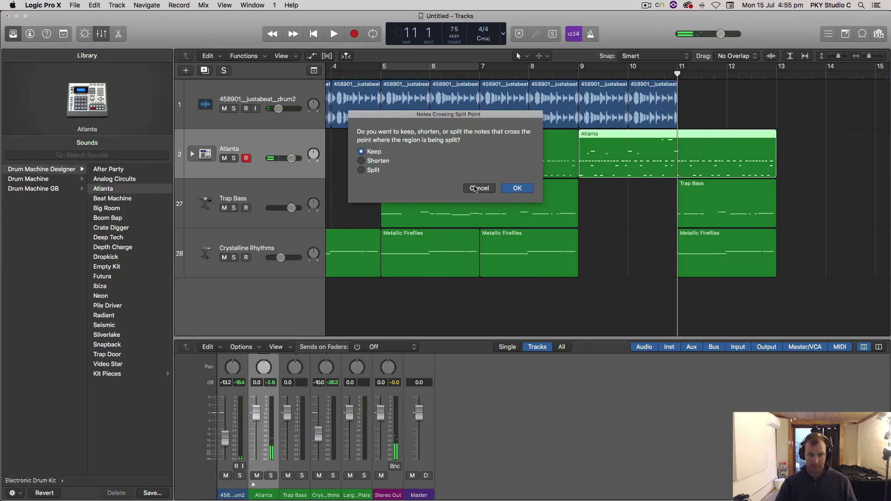
{"action": "left_click", "coordinate": [523, 188]}
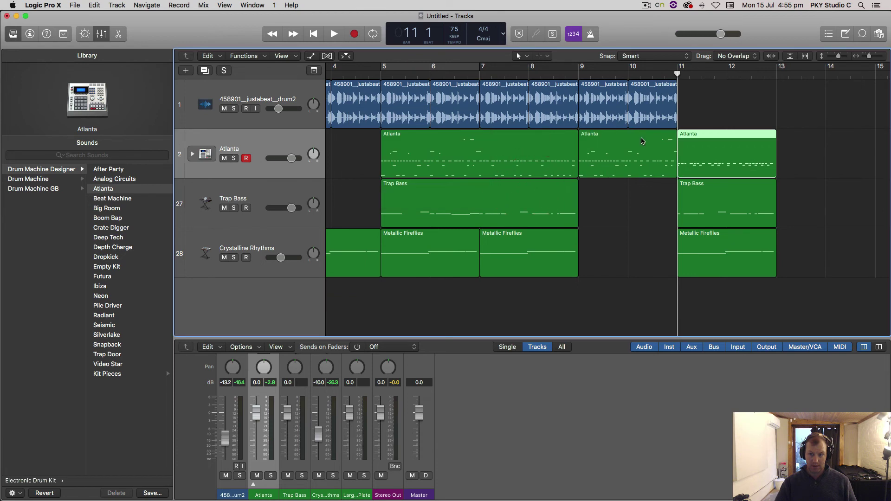
Delete all Kick 1 notes from the Atlanta region at bars 9 to 11 and replay from bar 9.
{"action": "double_click", "coordinate": [641, 138]}
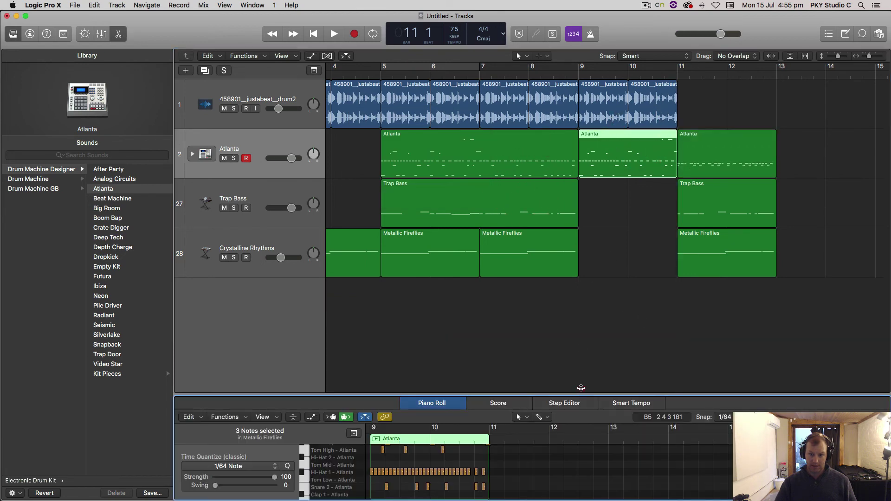
{"action": "left_click_drag", "start_coordinate": [581, 388], "coordinate": [590, 207]}
{"action": "left_click_drag", "start_coordinate": [498, 351], "coordinate": [374, 320]}
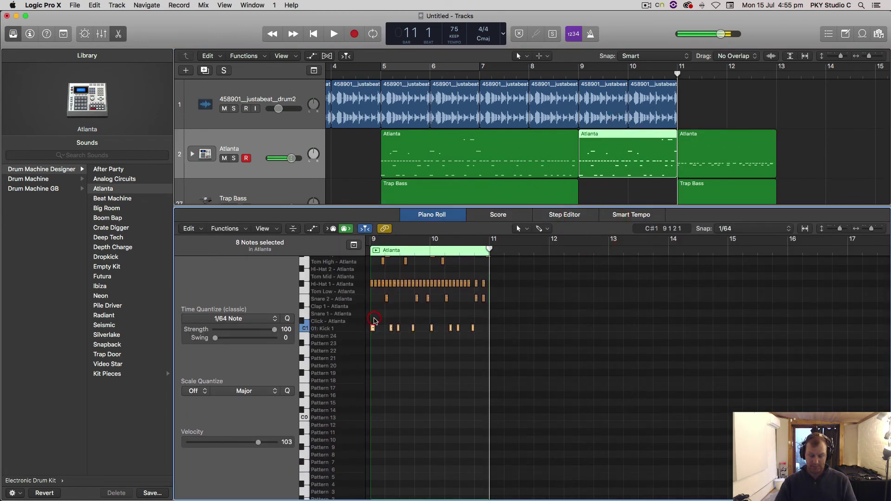
{"action": "double_click", "coordinate": [548, 70]}
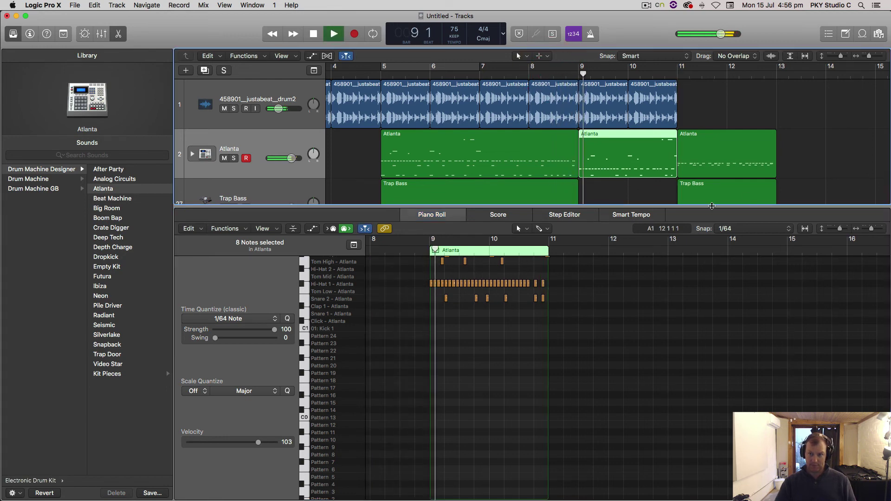
{"action": "left_click_drag", "start_coordinate": [710, 206], "coordinate": [716, 338]}
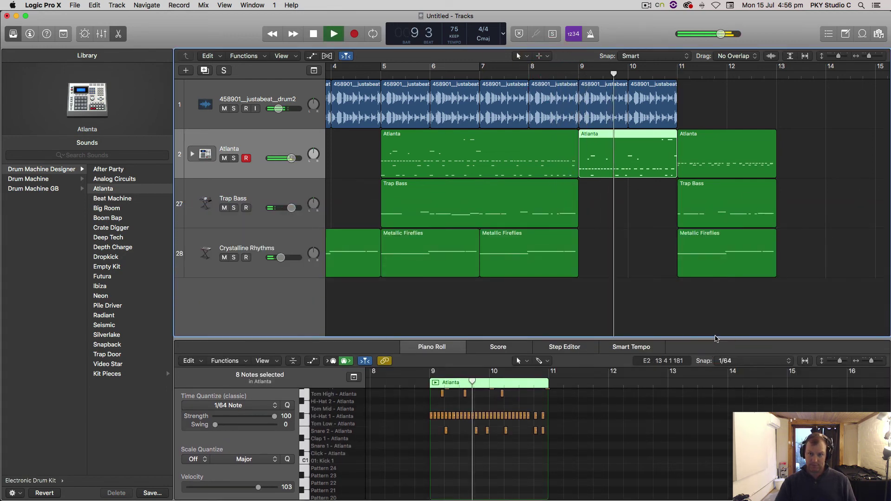
Delete the Tom High notes from the Atlanta region at bars 9 to 11.
{"action": "left_click_drag", "start_coordinate": [520, 397], "coordinate": [438, 398]}
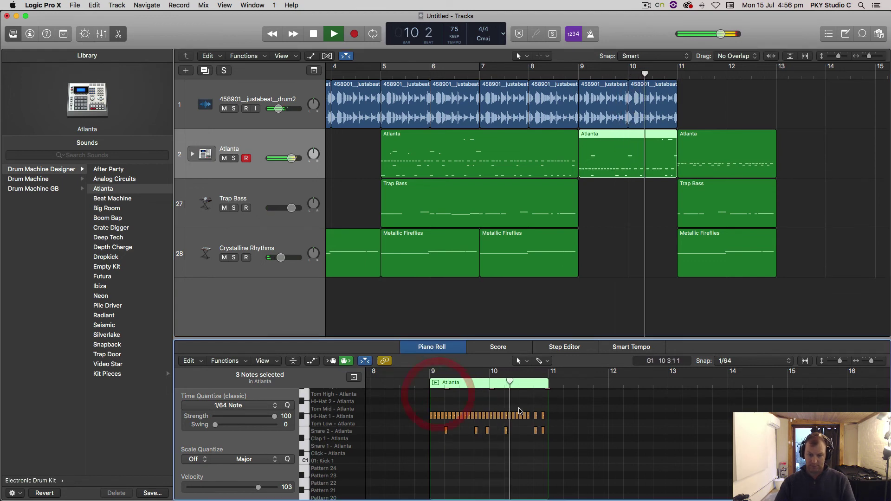
{"action": "key", "text": "Delete"}
{"action": "scroll", "coordinate": [488, 404], "scroll_direction": "up", "scroll_amount": 4}
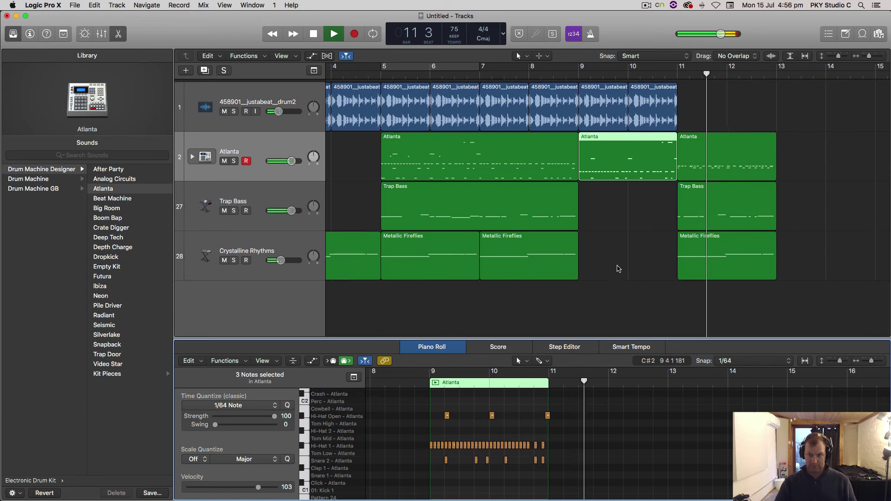
Copy the last drum loop region at bar 10 and paste it at bars 11 and 12.
{"action": "left_click", "coordinate": [652, 87]}
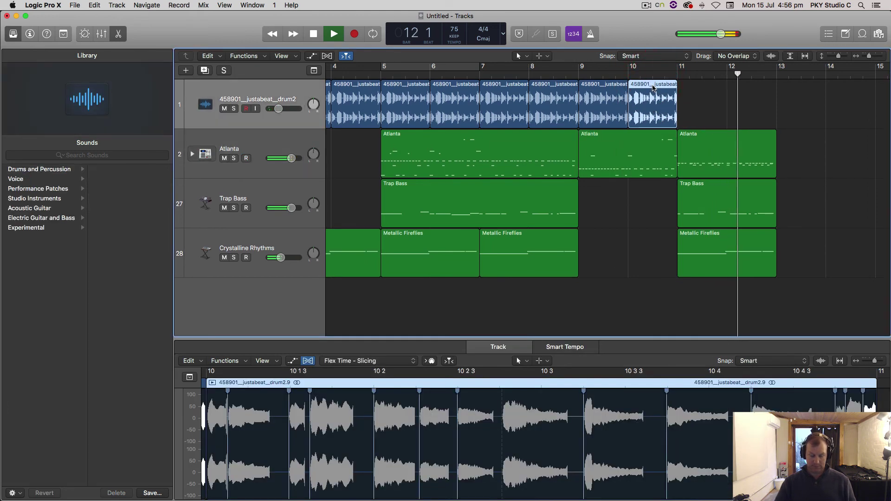
{"action": "key", "text": "super+d"}
{"action": "key", "text": "super+z"}
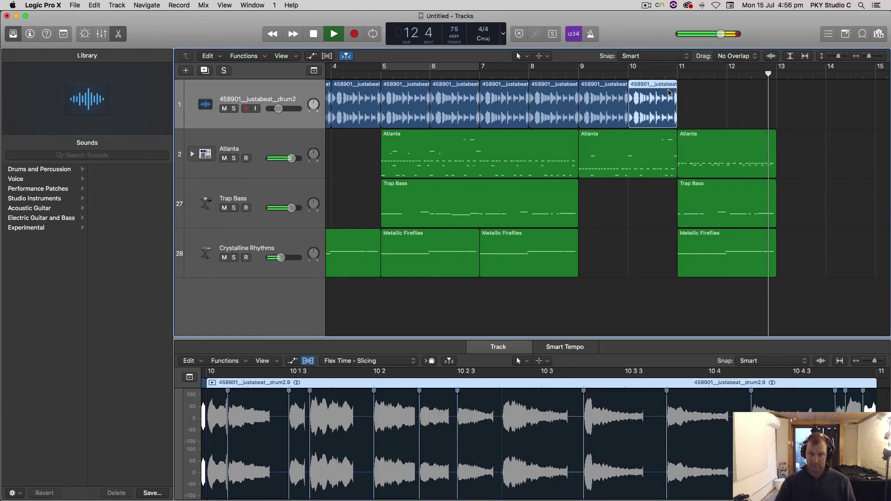
{"action": "key", "text": "space"}
{"action": "left_click", "coordinate": [678, 75]}
{"action": "key", "text": "super+v"}
{"action": "key", "text": "super+v"}
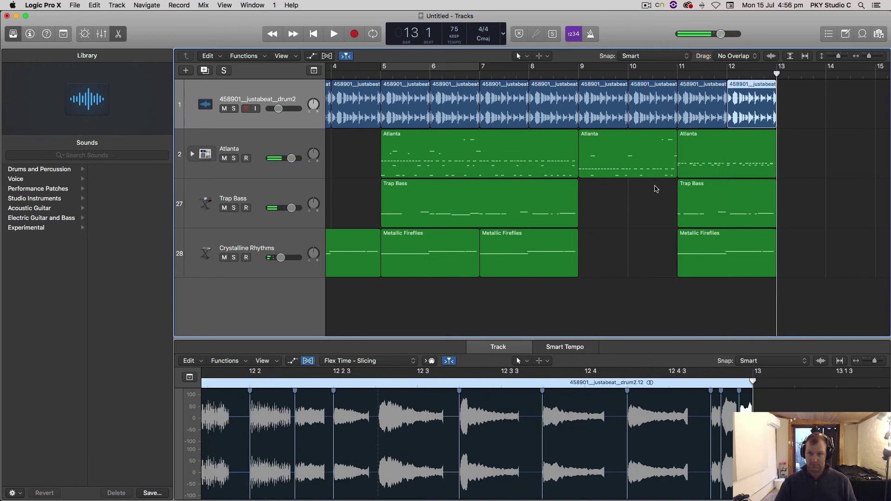
Play the whole arrangement from bar 1 and lower the Crystalline Rhythms track's volume slightly.
{"action": "scroll", "coordinate": [656, 189], "scroll_direction": "left", "scroll_amount": 5}
{"action": "left_click", "coordinate": [868, 56]}
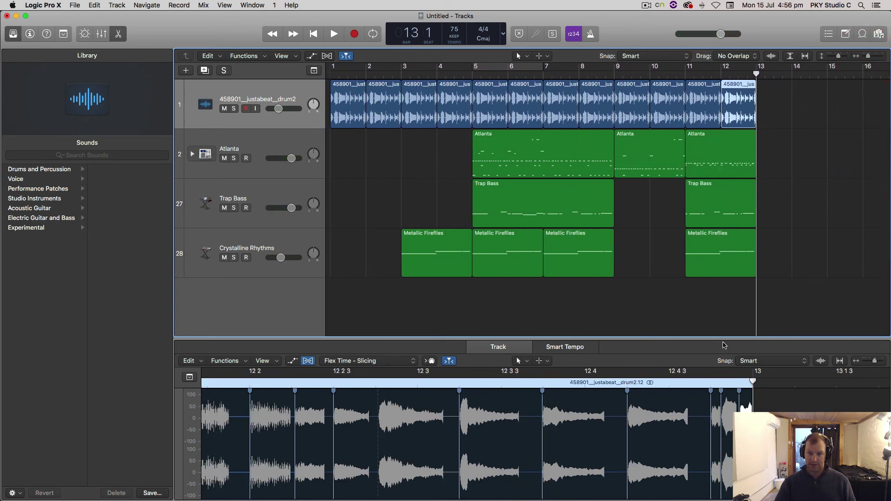
{"action": "left_click_drag", "start_coordinate": [723, 340], "coordinate": [720, 365]}
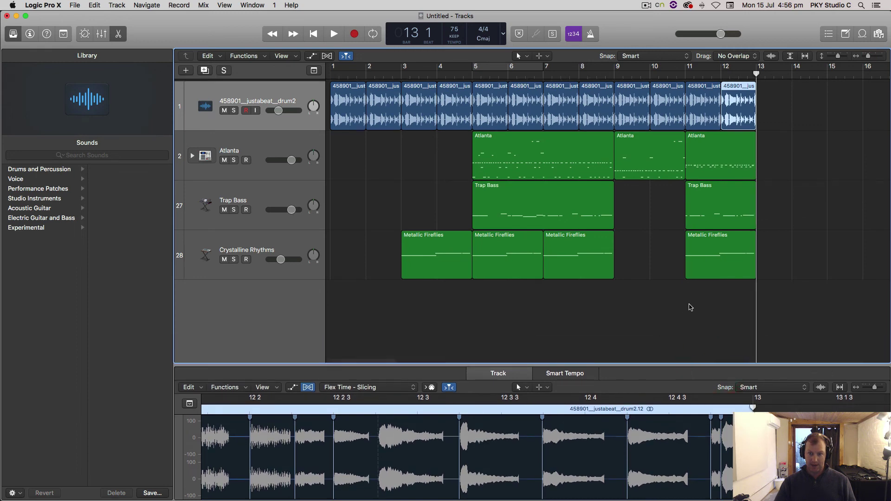
{"action": "left_click", "coordinate": [331, 77]}
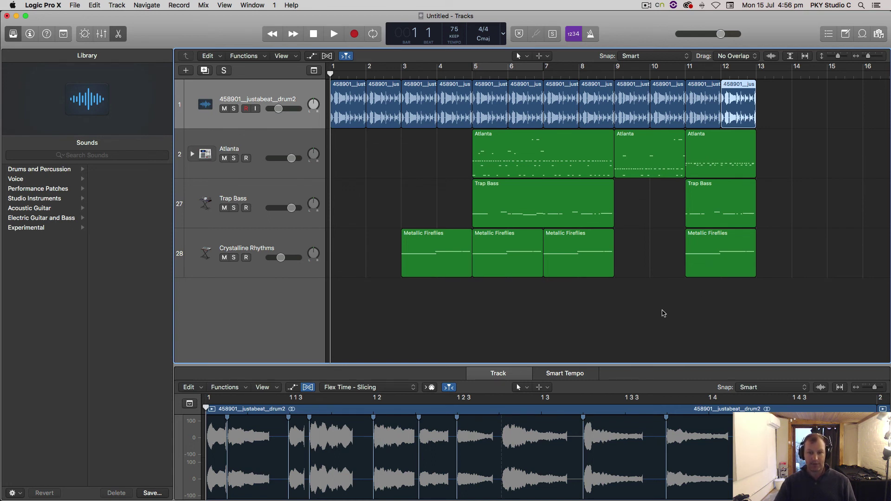
{"action": "key", "text": "space"}
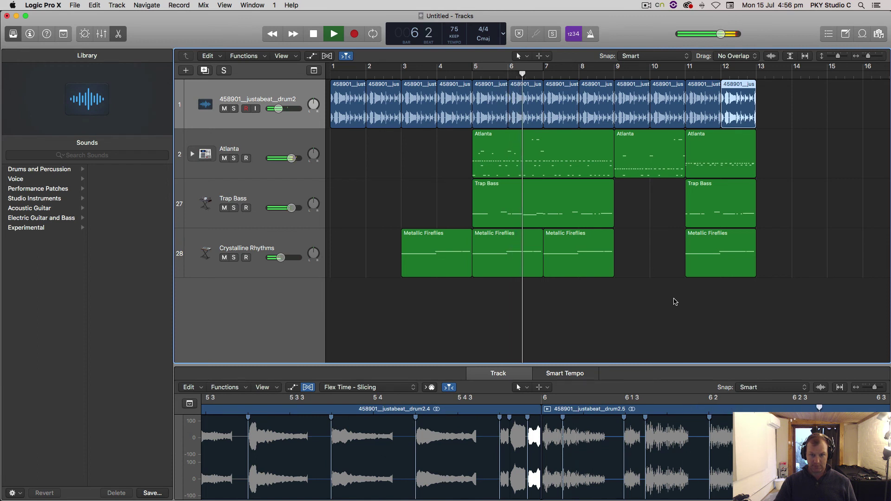
{"action": "mouse_move", "coordinate": [280, 257]}
{"action": "left_mouse_down"}
{"action": "mouse_move", "coordinate": [312, 277]}
{"action": "mouse_move", "coordinate": [277, 261]}
{"action": "mouse_move", "coordinate": [280, 271]}
{"action": "left_mouse_up"}
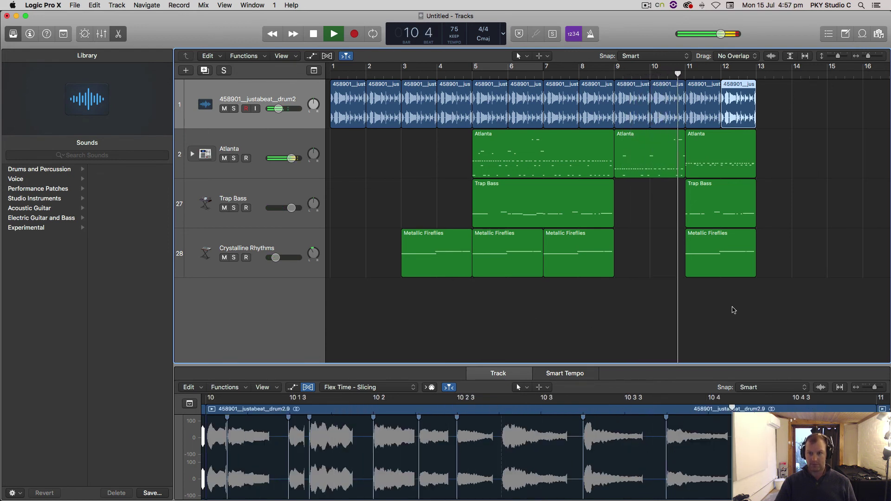
{"action": "left_click", "coordinate": [738, 87]}
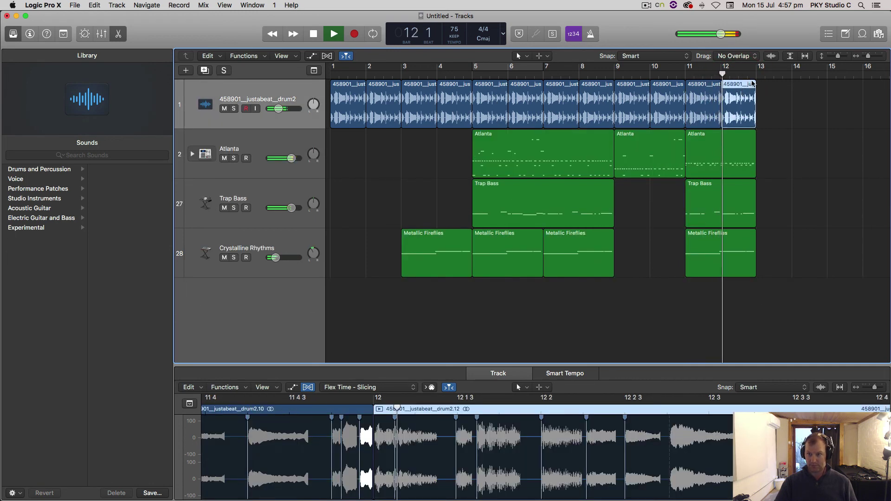
{"action": "left_click", "coordinate": [756, 75]}
{"action": "key", "text": "super+v"}
{"action": "key", "text": "space"}
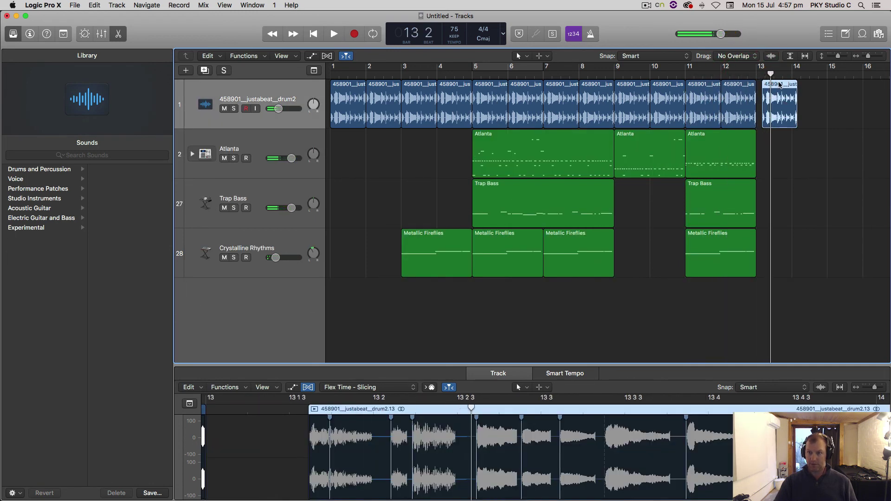
{"action": "left_click_drag", "start_coordinate": [780, 85], "coordinate": [769, 83]}
{"action": "key", "text": "Delete"}
Copy the drum loop region at bar 12 to bar 13.
{"action": "left_click", "coordinate": [739, 75]}
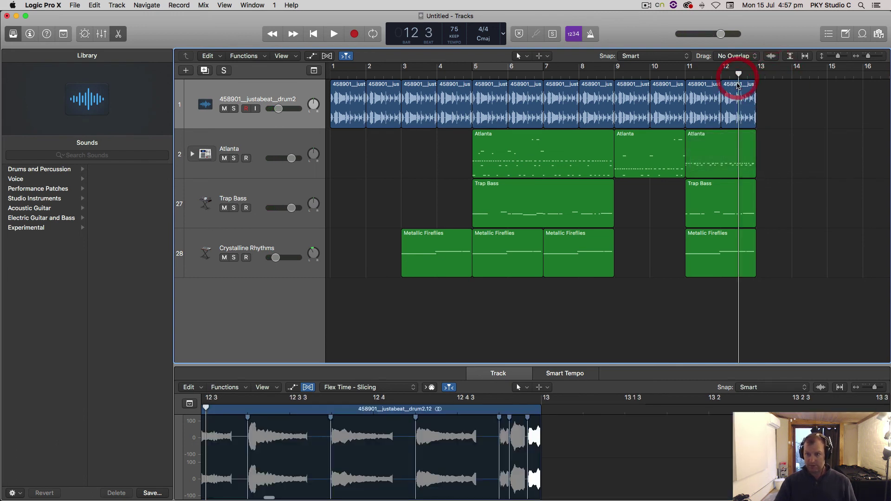
{"action": "left_click", "coordinate": [729, 97]}
{"action": "left_click", "coordinate": [756, 75]}
{"action": "key", "text": "super+v"}
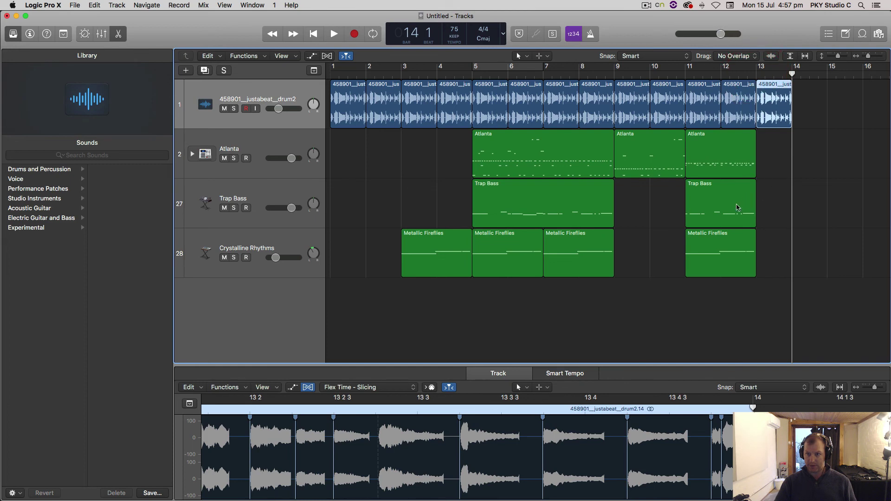
Copy the Trap Bass region from bar 11 to bar 13 and listen from the middle of bar 12.
{"action": "left_click", "coordinate": [734, 185]}
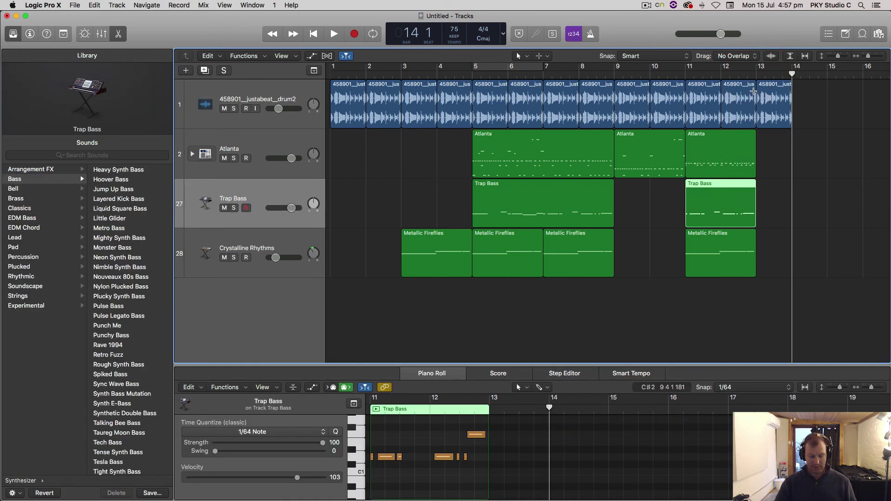
{"action": "left_click", "coordinate": [757, 74]}
{"action": "key", "text": "super+v"}
{"action": "left_click", "coordinate": [743, 75]}
{"action": "key", "text": "space"}
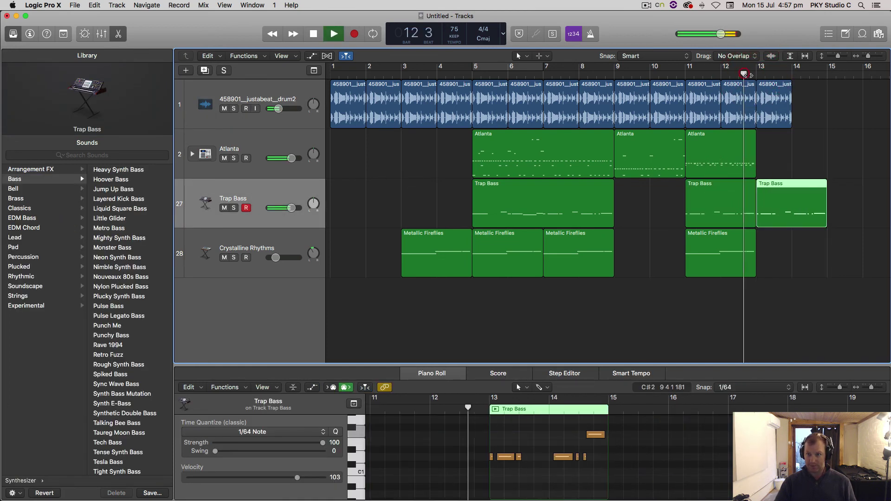
{"action": "left_click", "coordinate": [769, 89]}
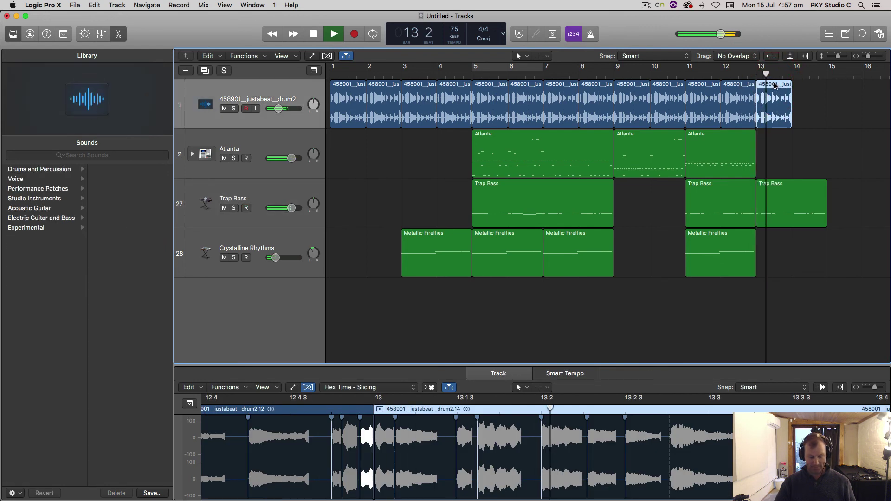
{"action": "key", "text": "super+d"}
{"action": "key", "text": "super+z"}
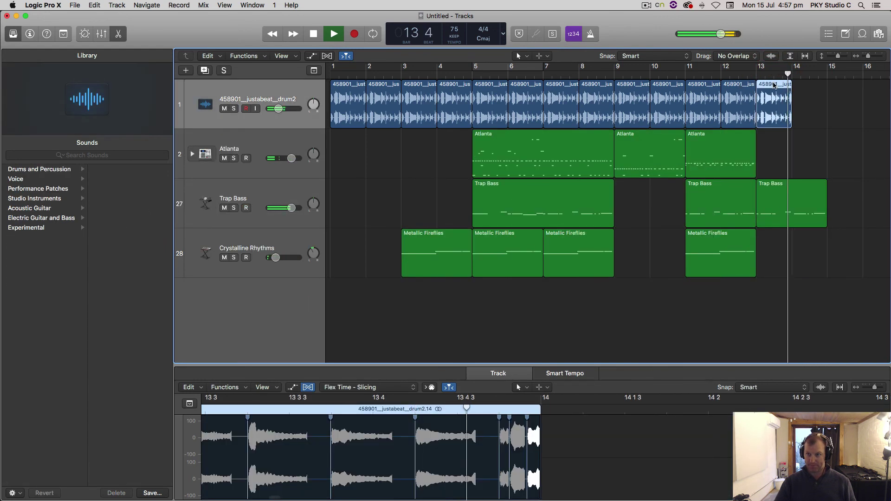
{"action": "left_click", "coordinate": [795, 74]}
{"action": "key", "text": "super+v"}
{"action": "key", "text": "space"}
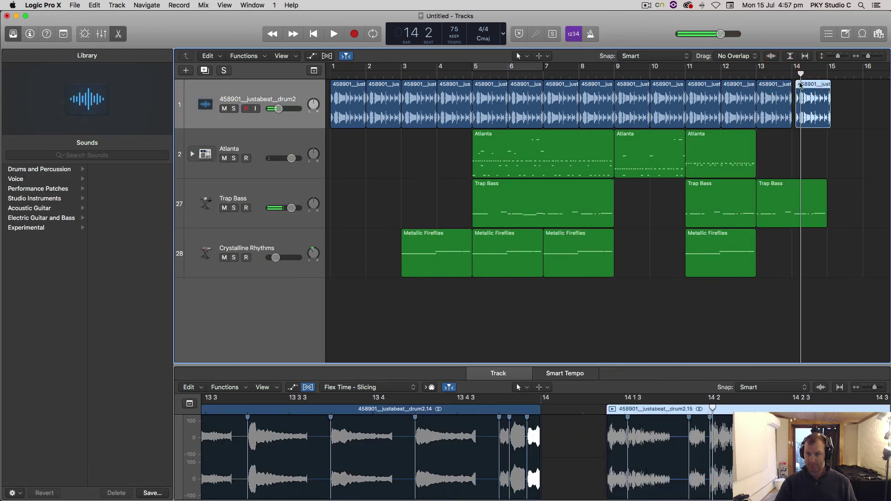
{"action": "mouse_move", "coordinate": [802, 85]}
{"action": "left_mouse_down"}
{"action": "mouse_move", "coordinate": [795, 84]}
{"action": "mouse_move", "coordinate": [801, 86]}
{"action": "left_mouse_up"}
{"action": "left_click", "coordinate": [791, 84]}
{"action": "key", "text": "super+z"}
{"action": "key", "text": "super+z"}
{"action": "key", "text": "super+z"}
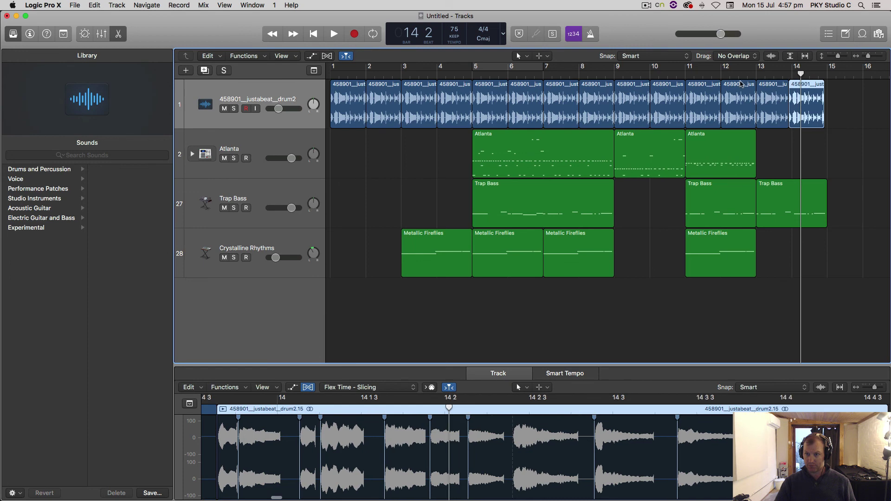
{"action": "left_click", "coordinate": [762, 75]}
{"action": "key", "text": "space"}
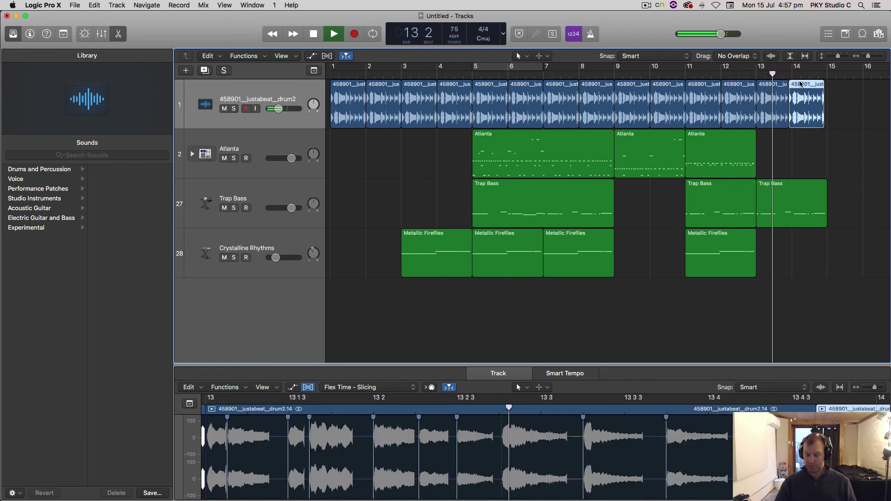
{"action": "key", "text": "super+z"}
{"action": "key", "text": "super+z"}
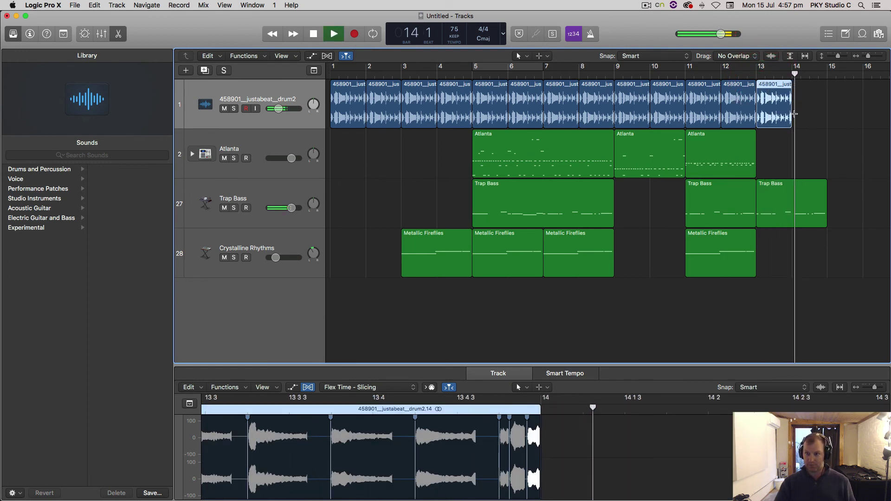
Stop playback, paste another drum loop region at bar 14, and replay from just before bar 13.
{"action": "key", "text": "space"}
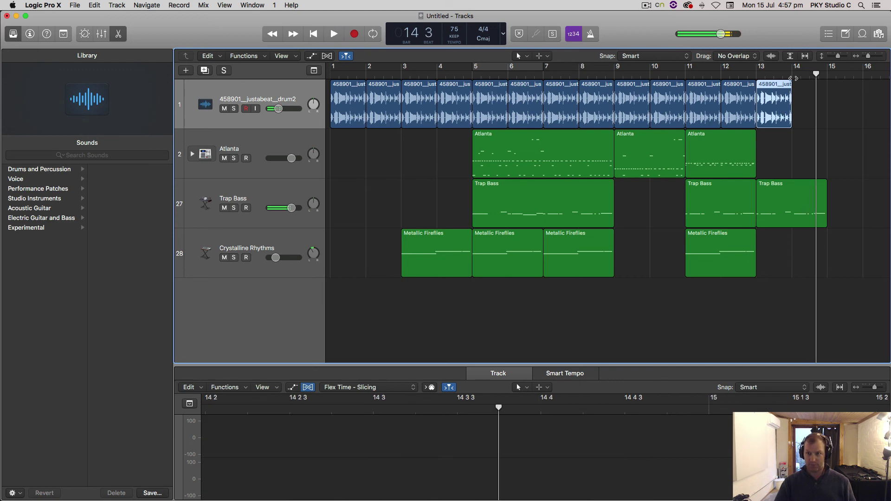
{"action": "key", "text": "super+v"}
{"action": "left_click_drag", "start_coordinate": [744, 84], "coordinate": [720, 85]}
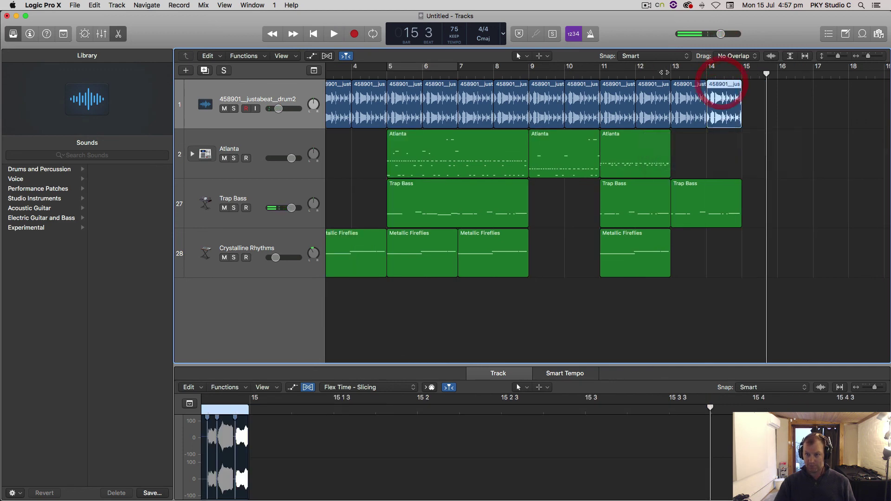
{"action": "left_click", "coordinate": [661, 74]}
{"action": "key", "text": "space"}
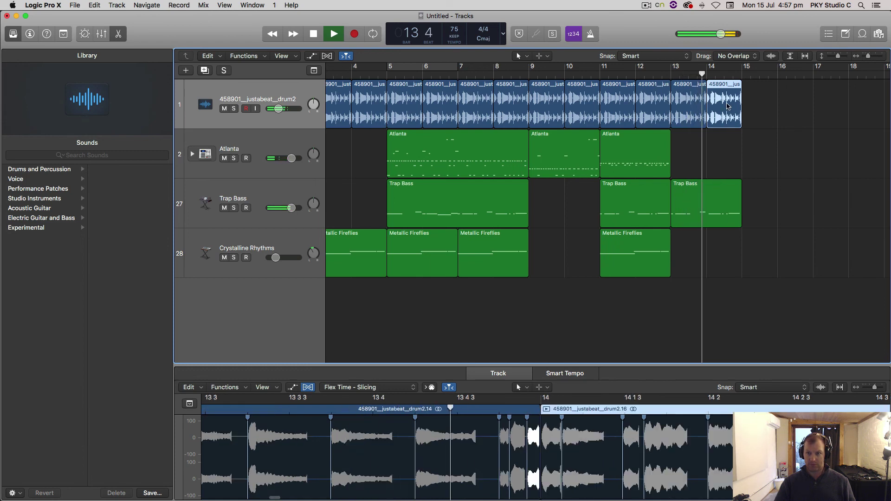
Copy the full Atlanta region from bars 5 to 9 and paste it at bar 14.
{"action": "left_click", "coordinate": [467, 140]}
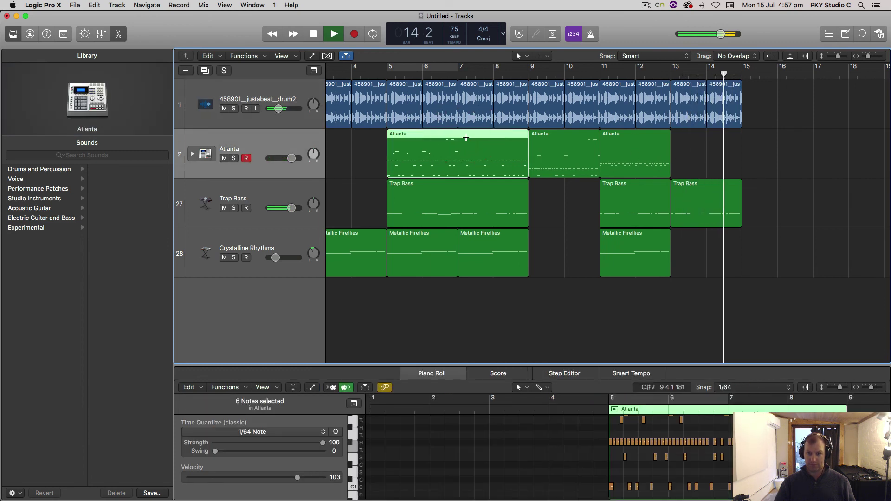
{"action": "left_click", "coordinate": [706, 145]}
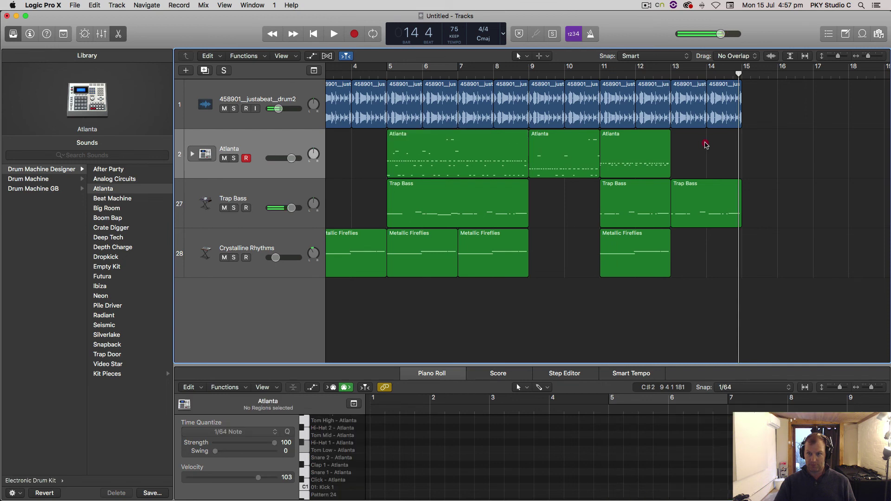
{"action": "key", "text": "super+v"}
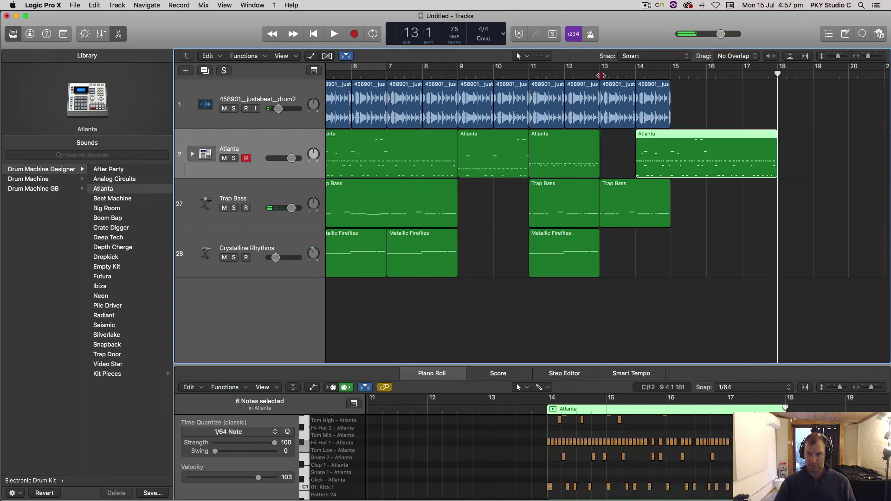
Copy the drum loop region at bar 14 and paste it three times from bar 15 up to bar 18.
{"action": "left_click_drag", "start_coordinate": [651, 86], "coordinate": [674, 86], "text": "alt"}
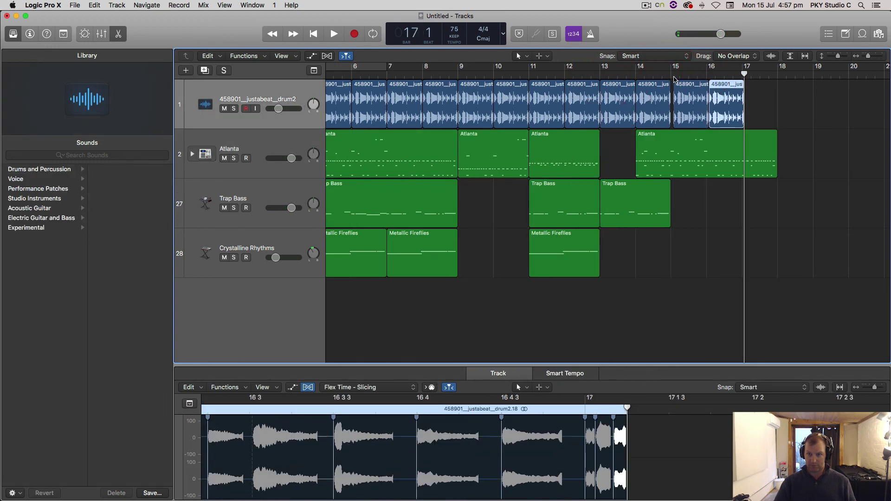
{"action": "key", "text": "super+z"}
{"action": "key", "text": "super+c"}
{"action": "left_click", "coordinate": [672, 75]}
{"action": "key", "text": "super+v"}
{"action": "key", "text": "super+v"}
{"action": "key", "text": "super+v"}
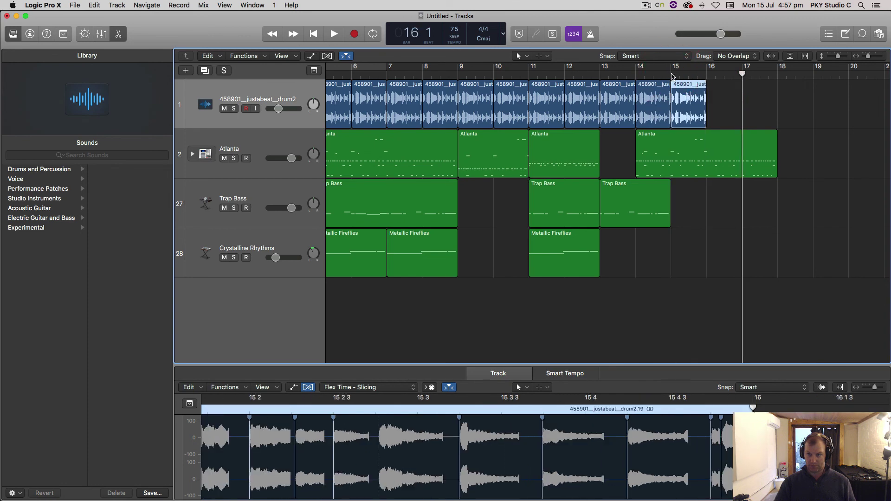
Play from just before bar 13 and repeat the last Trap Bass region once at bar 15.
{"action": "left_click", "coordinate": [591, 75]}
{"action": "key", "text": "space"}
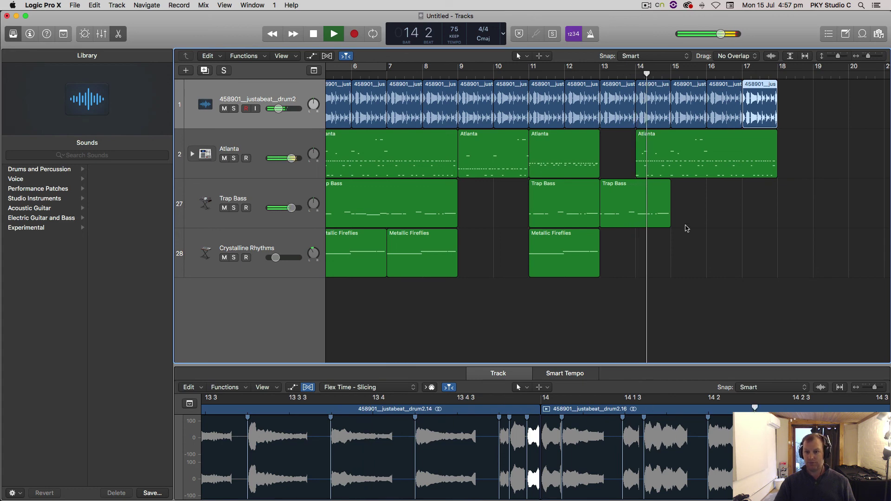
{"action": "left_click", "coordinate": [633, 186]}
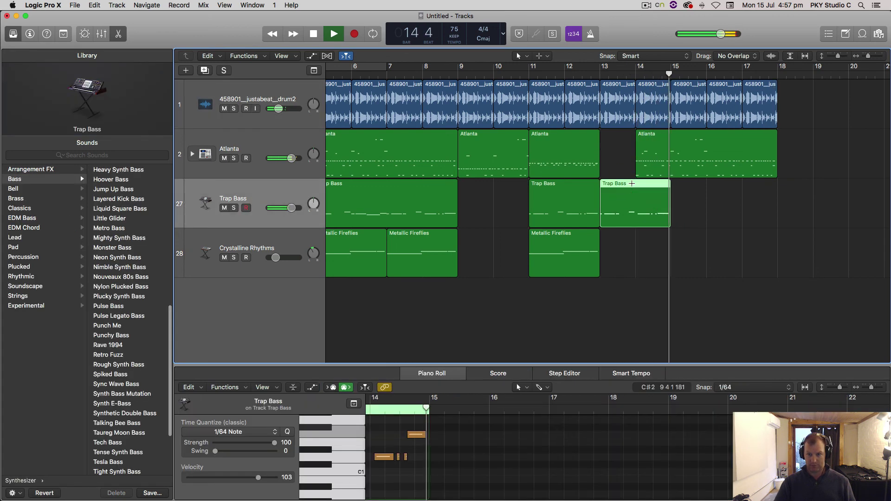
{"action": "key", "text": "super+r"}
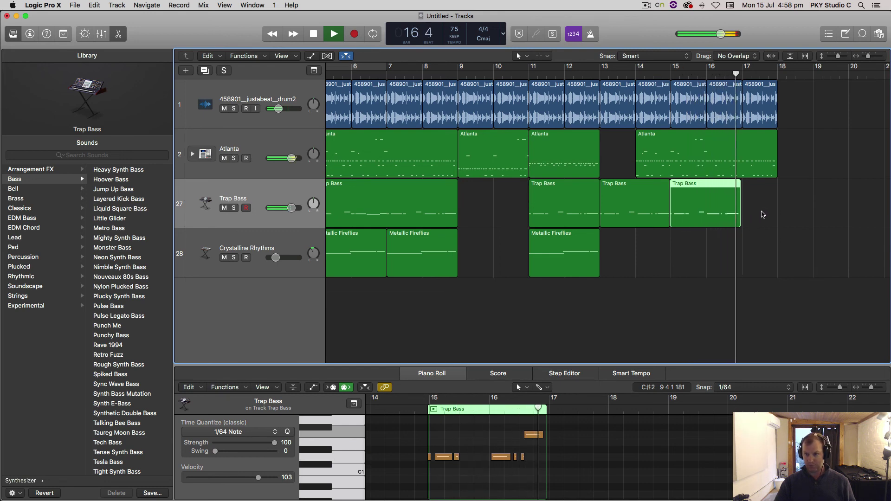
Shorten the Trap Bass region at bar 13 to end at bar 14 and move the region at bar 15 to bar 14.
{"action": "left_click_drag", "start_coordinate": [667, 222], "coordinate": [634, 223]}
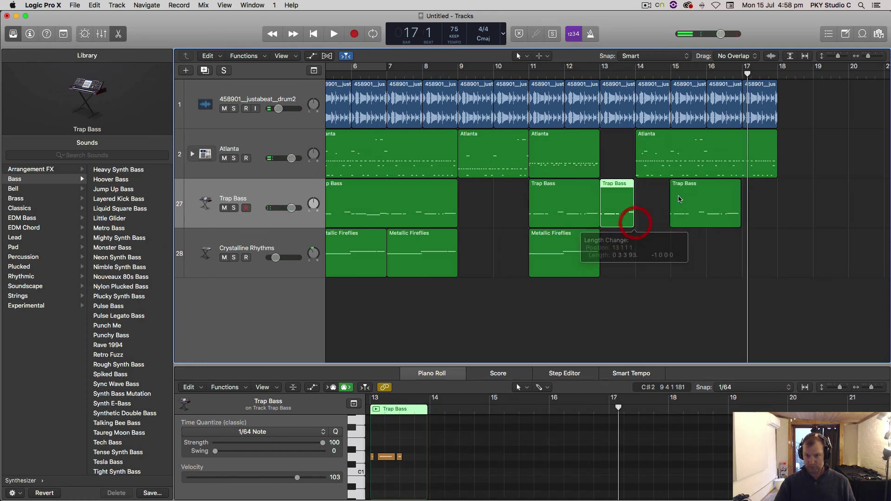
{"action": "left_click_drag", "start_coordinate": [697, 184], "coordinate": [665, 185]}
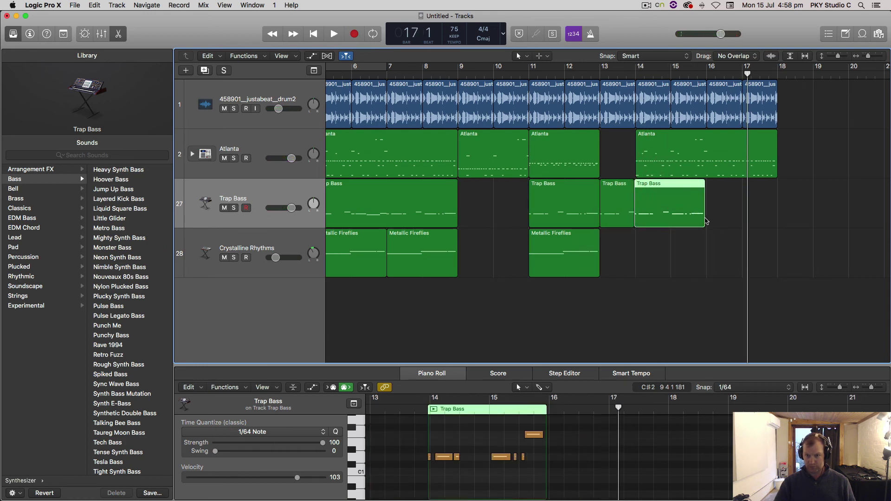
Extend the Trap Bass region at bar 14 to bar 18 and compare its start with the Atlanta region above.
{"action": "left_click_drag", "start_coordinate": [703, 222], "coordinate": [776, 220]}
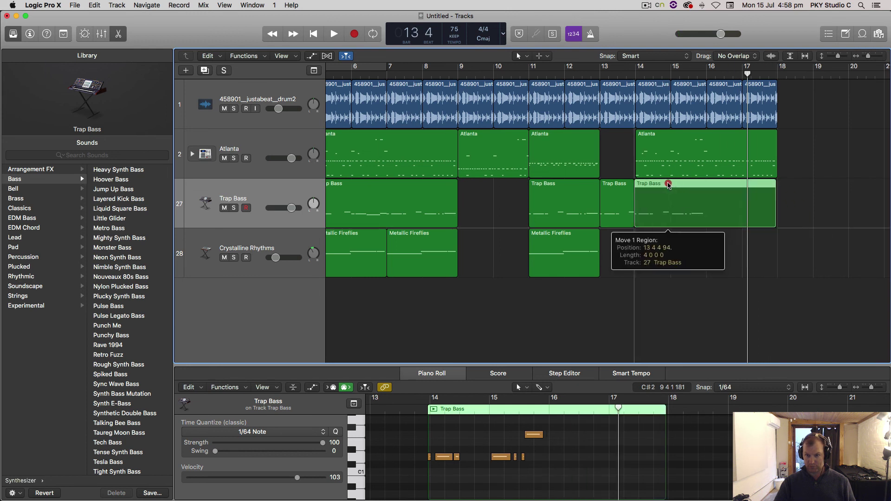
{"action": "left_click", "coordinate": [675, 134]}
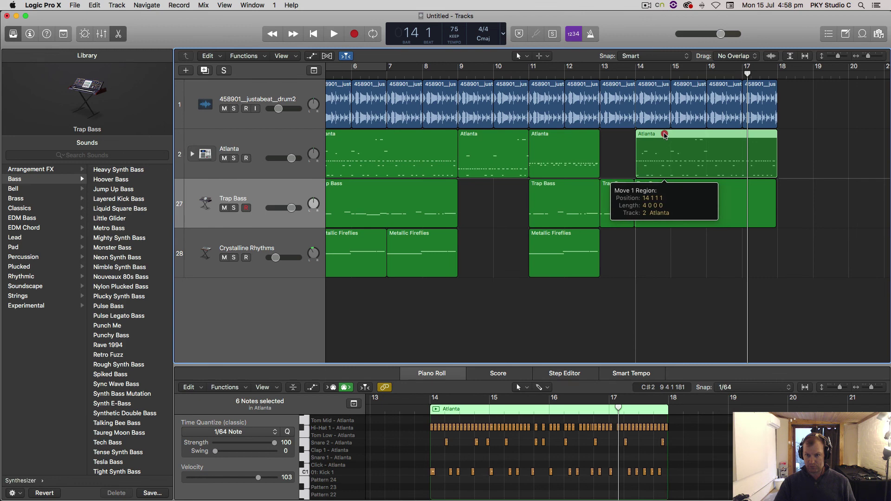
{"action": "left_click_drag", "start_coordinate": [665, 135], "coordinate": [662, 135]}
{"action": "left_click", "coordinate": [674, 184]}
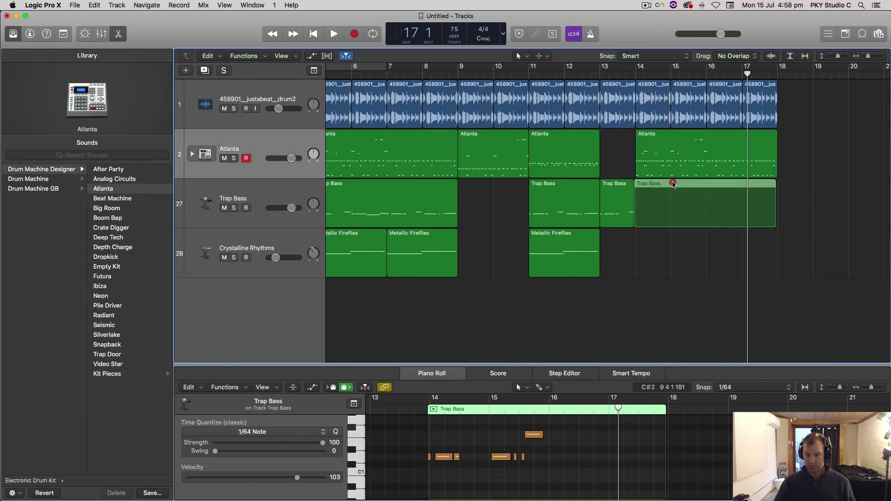
{"action": "left_click_drag", "start_coordinate": [674, 184], "coordinate": [668, 182]}
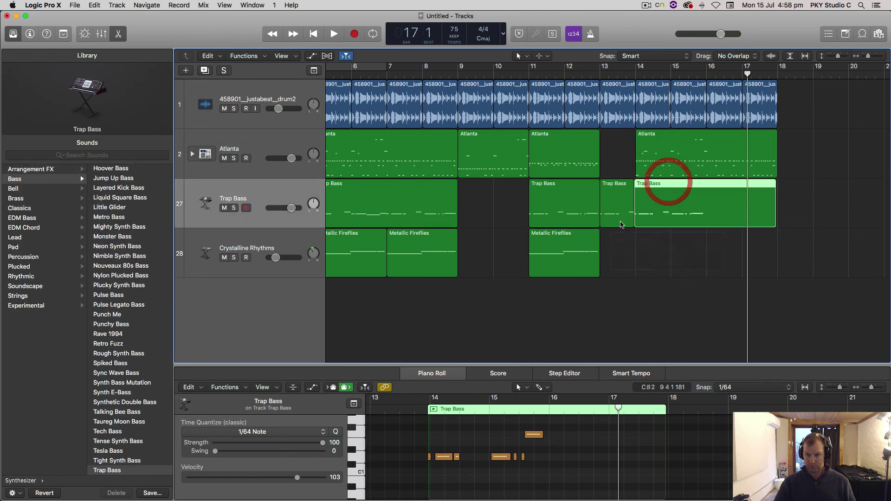
Shorten the Trap Bass region at bar 13 to about three beats.
{"action": "left_click_drag", "start_coordinate": [628, 223], "coordinate": [623, 223]}
{"action": "left_click_drag", "start_coordinate": [650, 183], "coordinate": [656, 179]}
{"action": "left_click", "coordinate": [662, 243]}
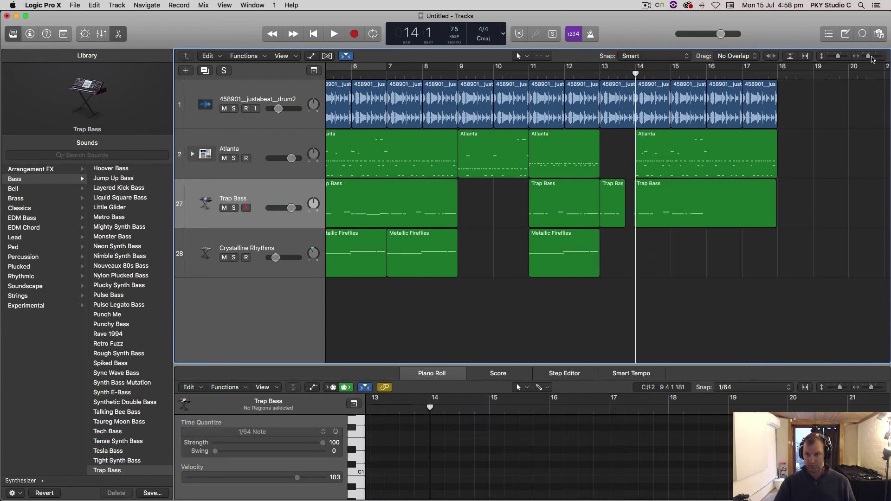
{"action": "left_click", "coordinate": [872, 56]}
{"action": "left_click_drag", "start_coordinate": [659, 186], "coordinate": [660, 188]}
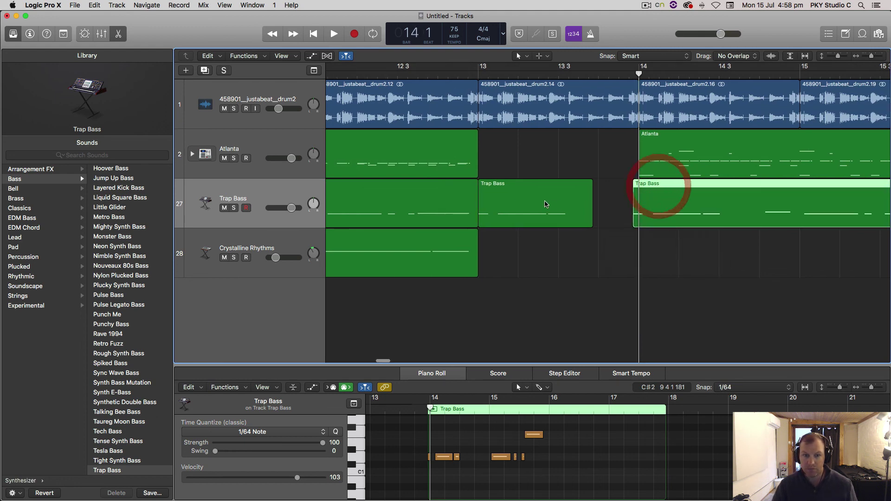
Copy the two-bar Trap Bass region at bar 11 and delete the long Trap Bass region starting just before bar 14.
{"action": "scroll", "coordinate": [509, 201], "scroll_direction": "left", "scroll_amount": 10}
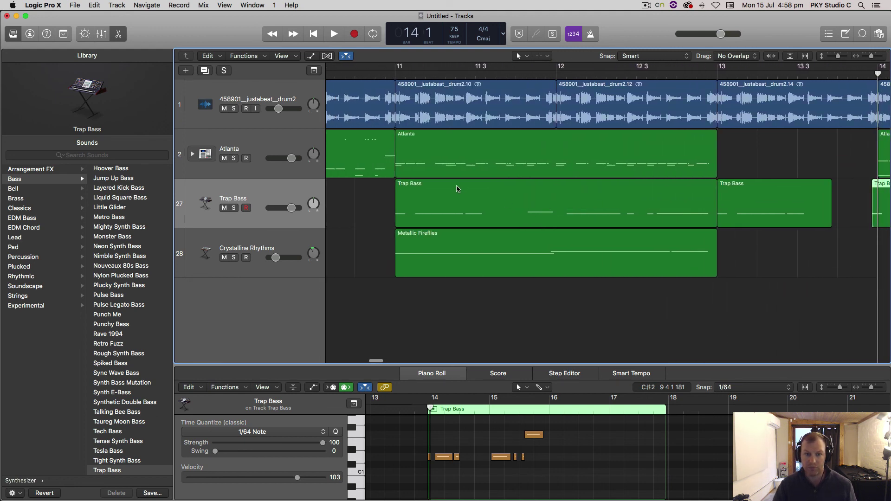
{"action": "left_click", "coordinate": [391, 74]}
{"action": "key", "text": "space"}
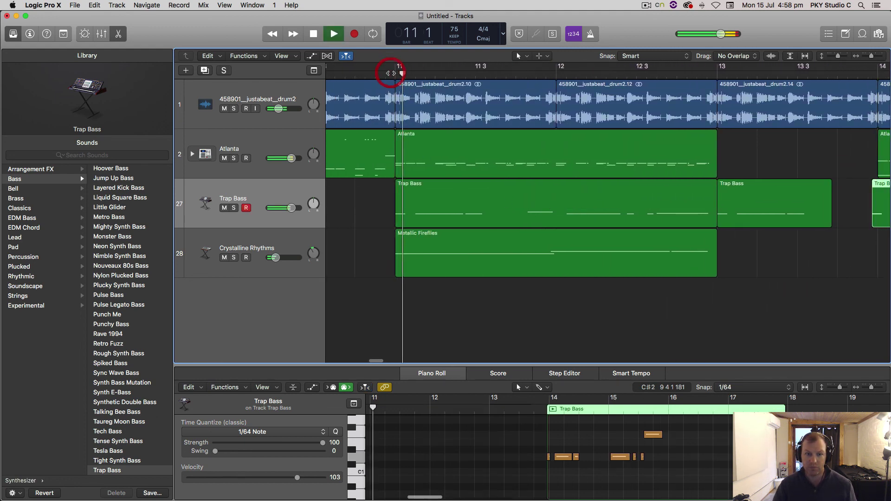
{"action": "left_click", "coordinate": [493, 182]}
{"action": "key", "text": "space"}
{"action": "scroll", "coordinate": [493, 182], "scroll_direction": "right", "scroll_amount": 10}
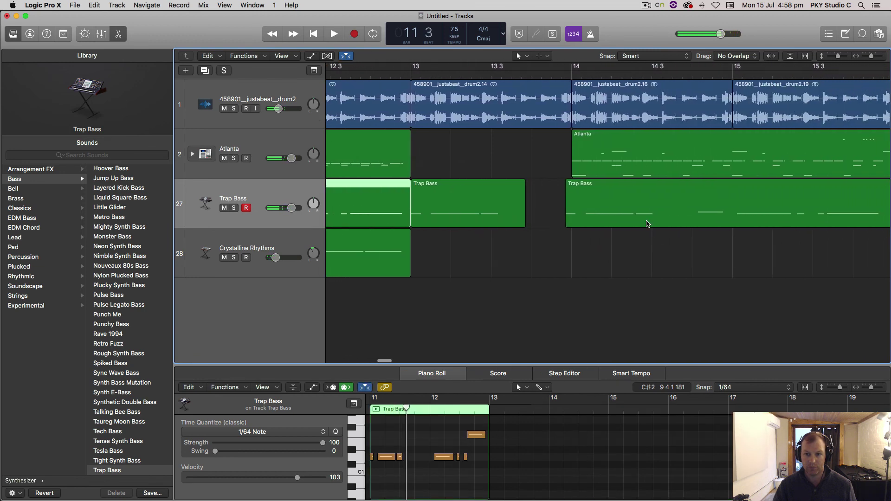
{"action": "left_click", "coordinate": [645, 215]}
{"action": "key", "text": "Delete"}
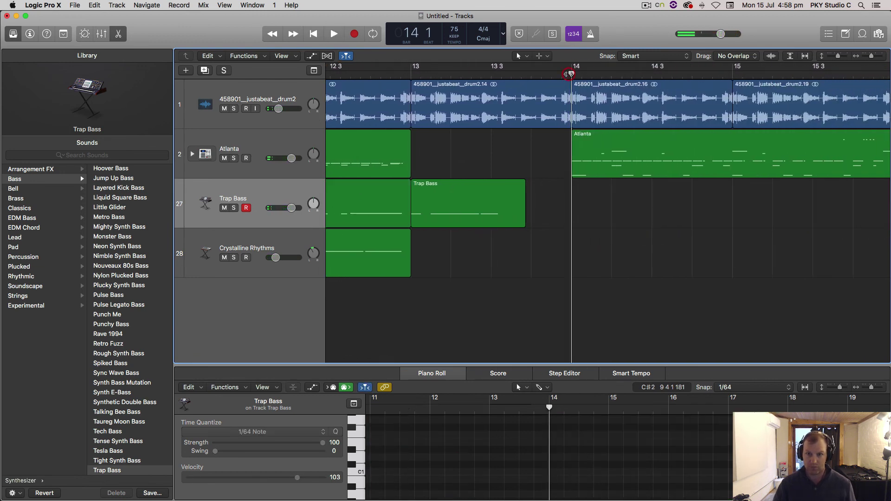
Paste the copied Trap Bass region at bar 14 and again at bar 16, ending at bar 18.
{"action": "key", "text": "super+v"}
{"action": "key", "text": "space"}
{"action": "key", "text": "space"}
{"action": "left_click", "coordinate": [453, 75]}
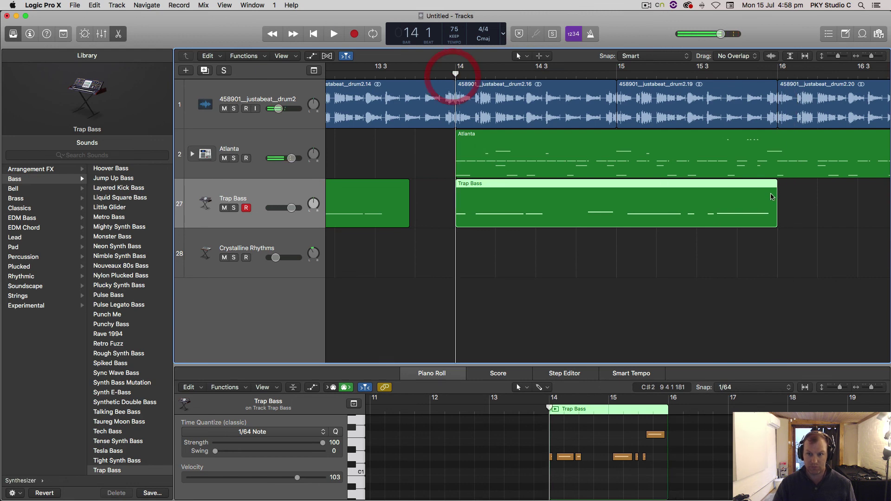
{"action": "left_click", "coordinate": [776, 74]}
{"action": "key", "text": "super+v"}
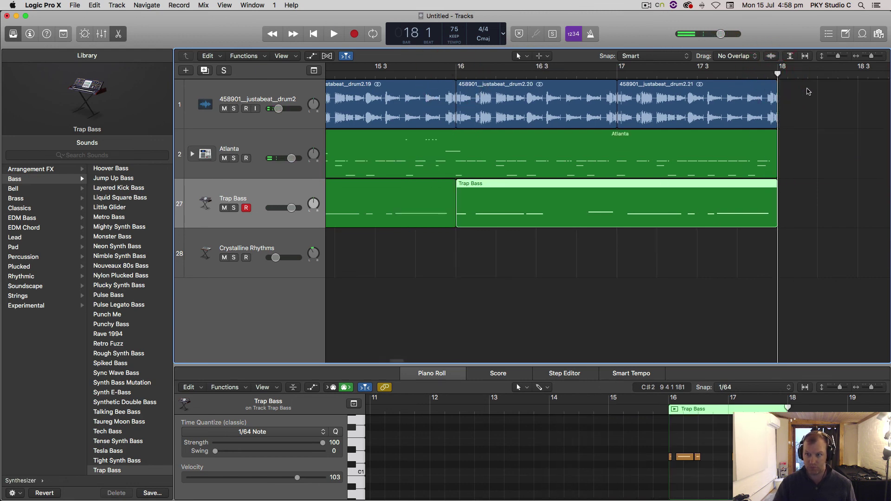
{"action": "left_click_drag", "start_coordinate": [869, 58], "coordinate": [867, 56]}
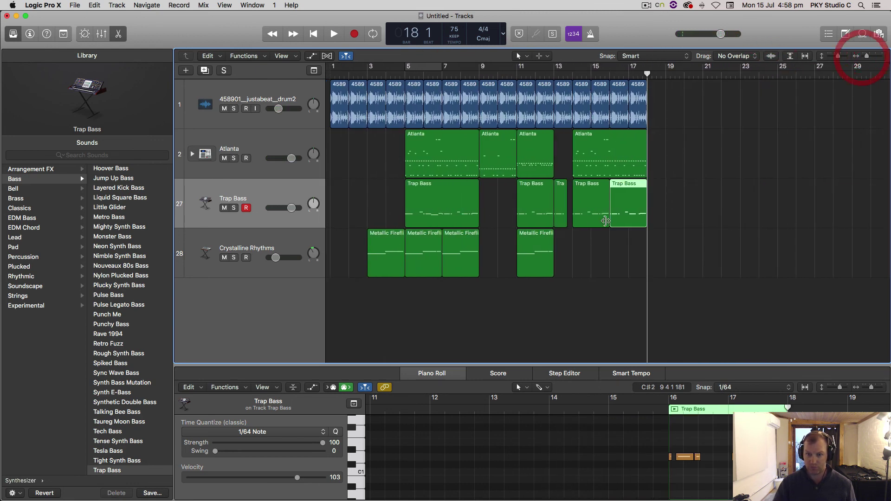
Place the playhead at bar 5, select the Atlanta track and show the mixer enlarged to reveal its effects.
{"action": "left_click", "coordinate": [407, 75]}
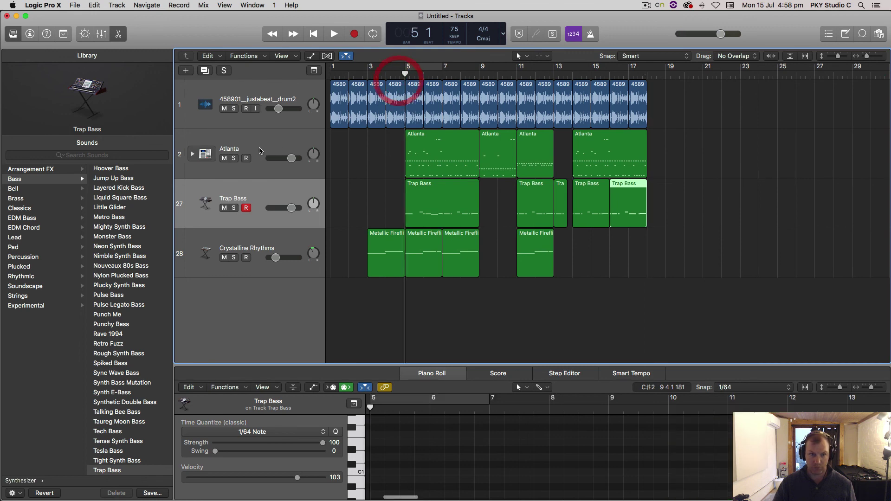
{"action": "double_click", "coordinate": [259, 148]}
{"action": "left_click", "coordinate": [278, 140]}
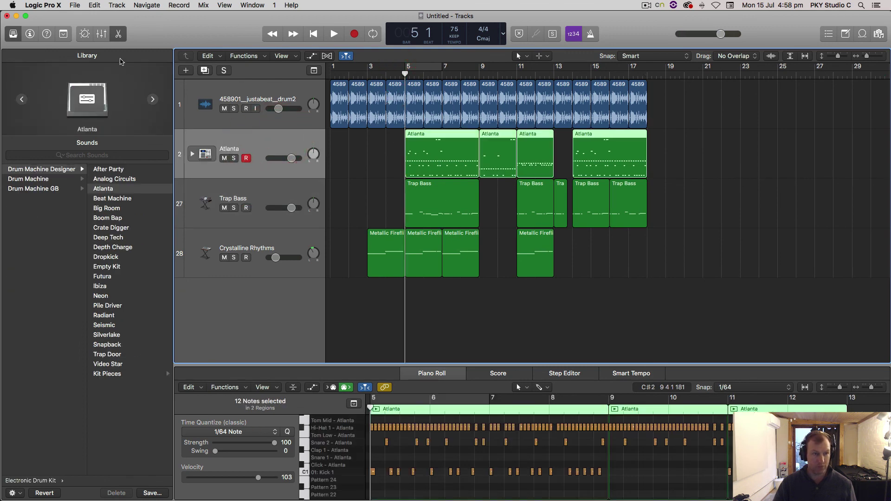
{"action": "key", "text": "ctrl+m"}
{"action": "key", "text": "ctrl+m"}
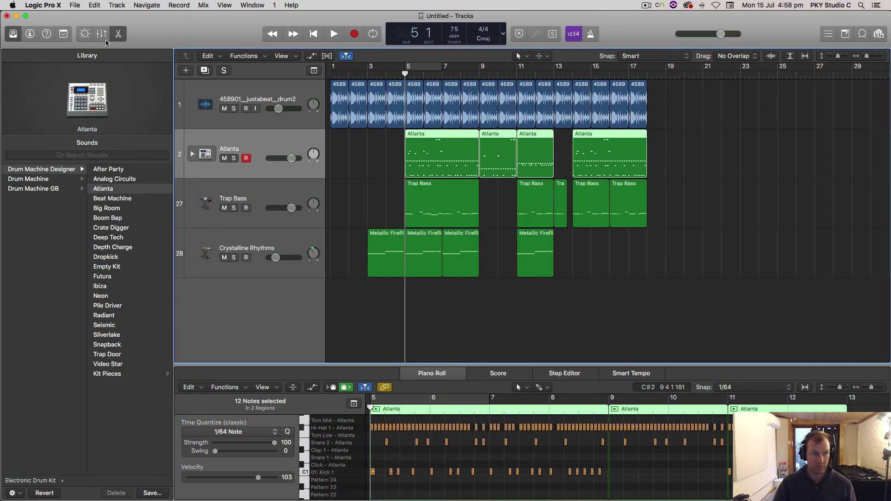
{"action": "left_click", "coordinate": [101, 34]}
{"action": "left_click_drag", "start_coordinate": [351, 337], "coordinate": [370, 112]}
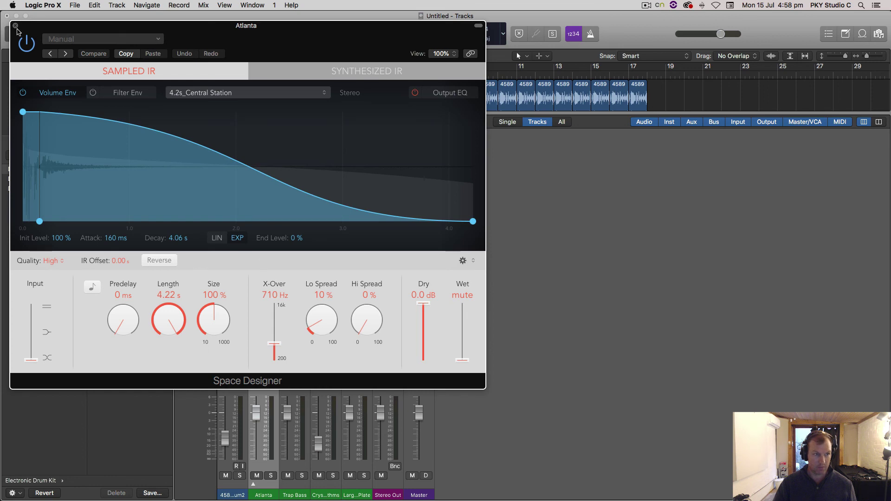
Inspect the Space Designer and Compressor effects on the Atlanta channel.
{"action": "left_click", "coordinate": [16, 24]}
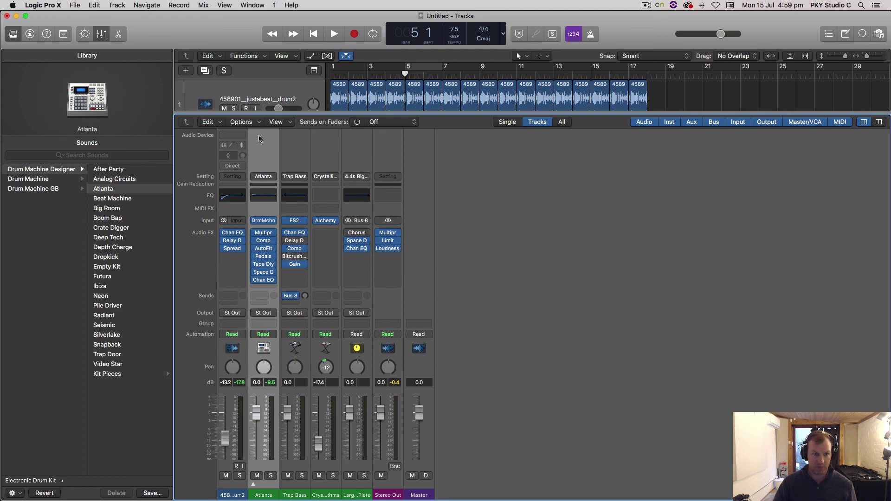
{"action": "left_click", "coordinate": [277, 123]}
{"action": "left_click", "coordinate": [585, 185]}
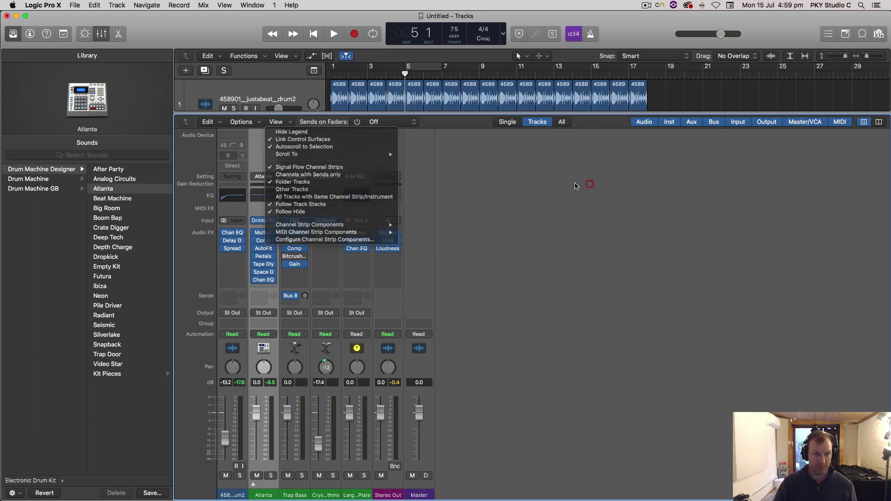
{"action": "left_click", "coordinate": [265, 241]}
{"action": "left_click", "coordinate": [15, 26]}
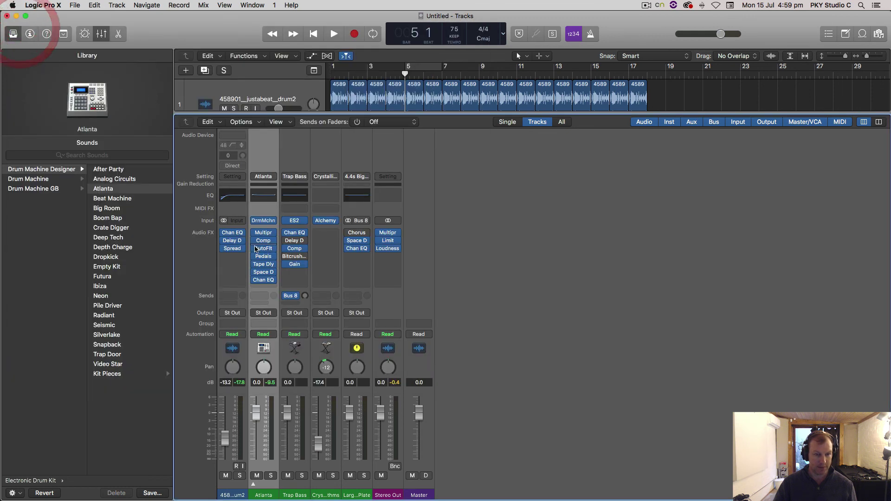
Raise the Space Designer wet level on Atlanta to -42.0 dB while soloing the track, and unsolo it.
{"action": "left_click", "coordinate": [264, 275]}
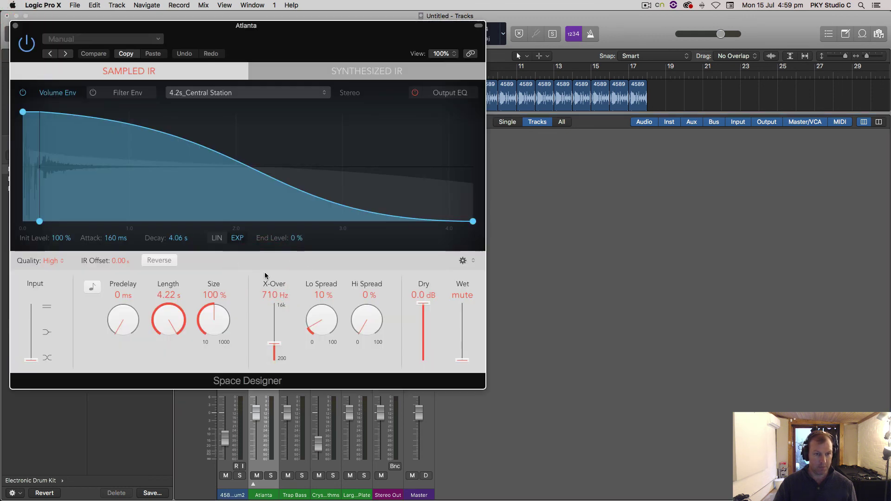
{"action": "left_click_drag", "start_coordinate": [466, 361], "coordinate": [465, 357]}
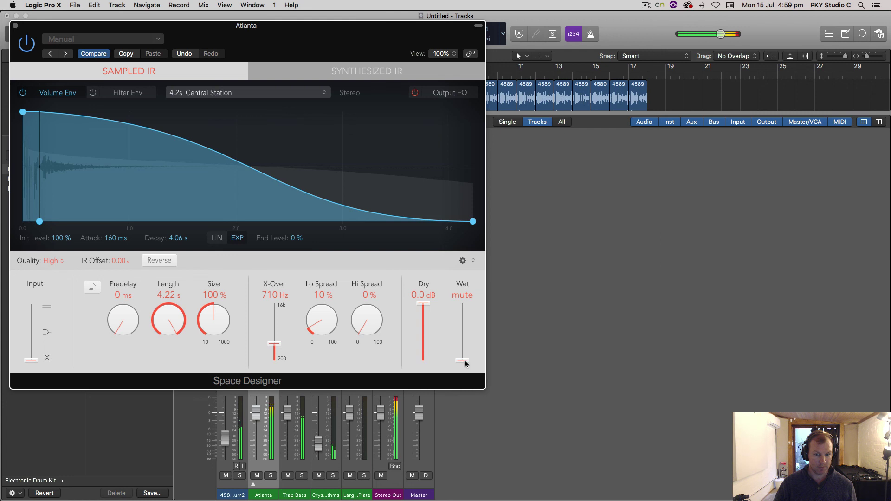
{"action": "left_click", "coordinate": [271, 476]}
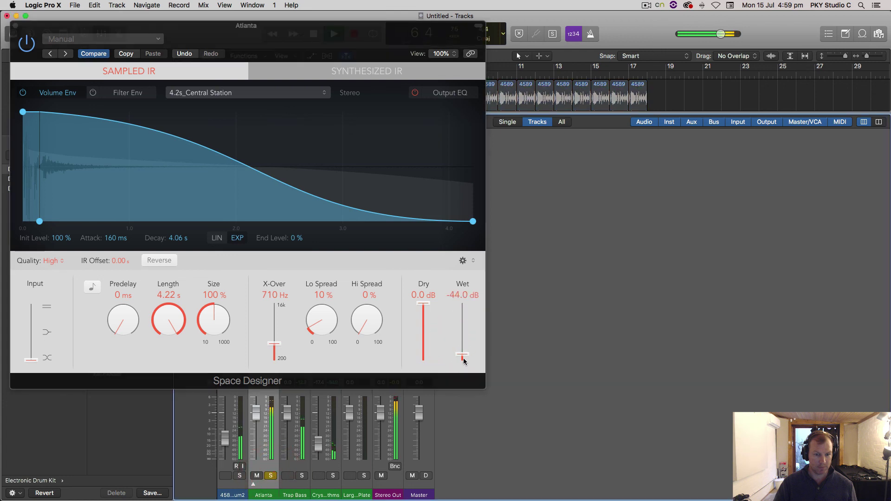
{"action": "left_click_drag", "start_coordinate": [466, 357], "coordinate": [466, 340]}
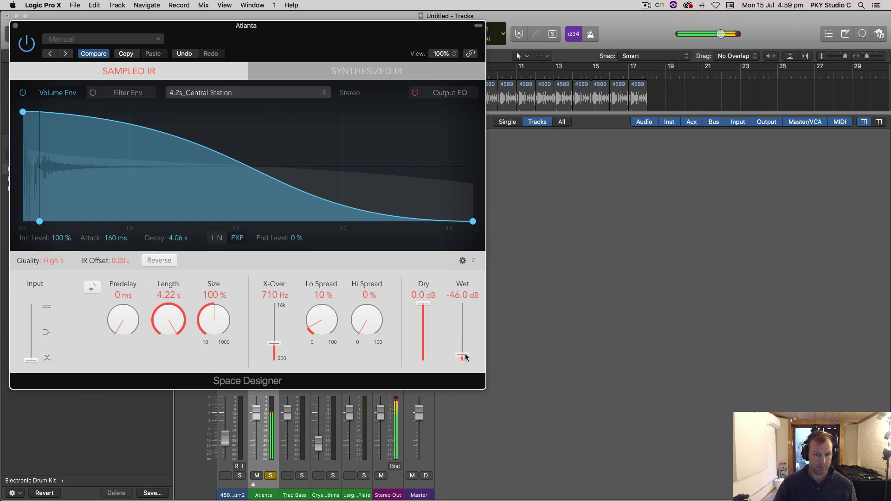
{"action": "left_click", "coordinate": [467, 357]}
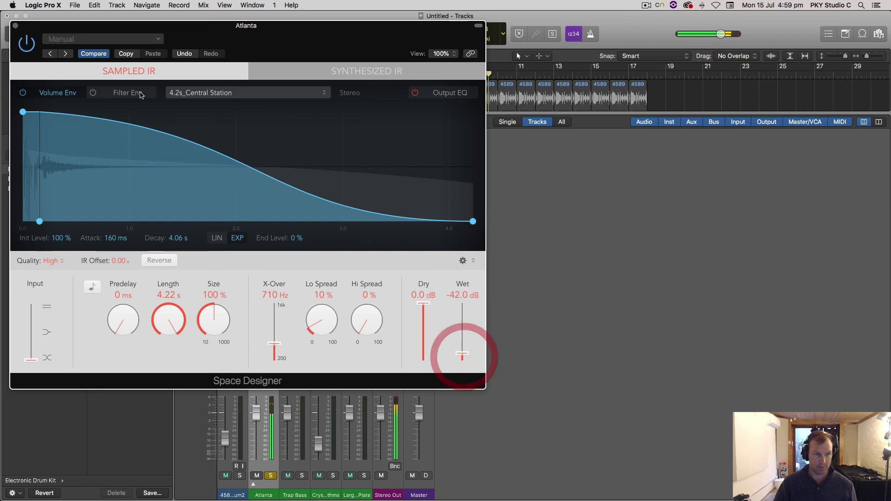
{"action": "key", "text": "ctrl+Up"}
{"action": "left_click", "coordinate": [582, 232]}
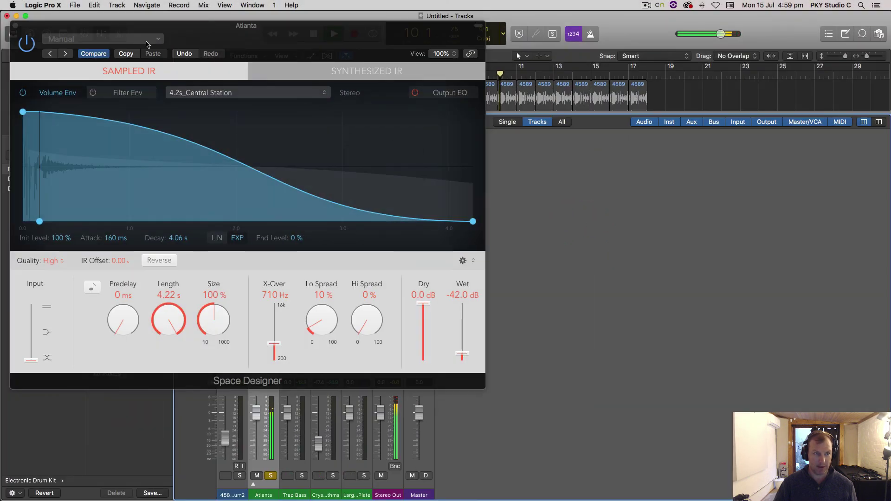
{"action": "left_click", "coordinate": [7, 16]}
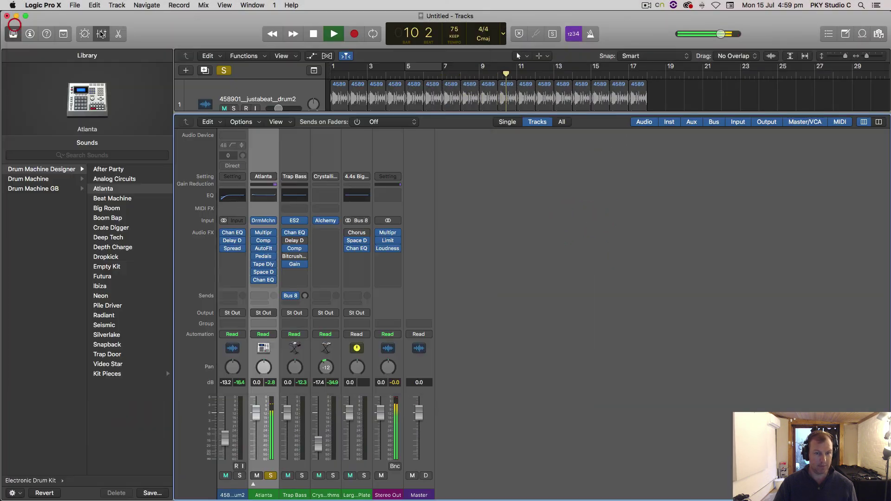
{"action": "left_click", "coordinate": [270, 475]}
Set the cycle range from bar 3 to bar 18 and shrink the mixer to show all tracks.
{"action": "left_click_drag", "start_coordinate": [408, 68], "coordinate": [368, 67]}
{"action": "left_click_drag", "start_coordinate": [458, 115], "coordinate": [458, 328]}
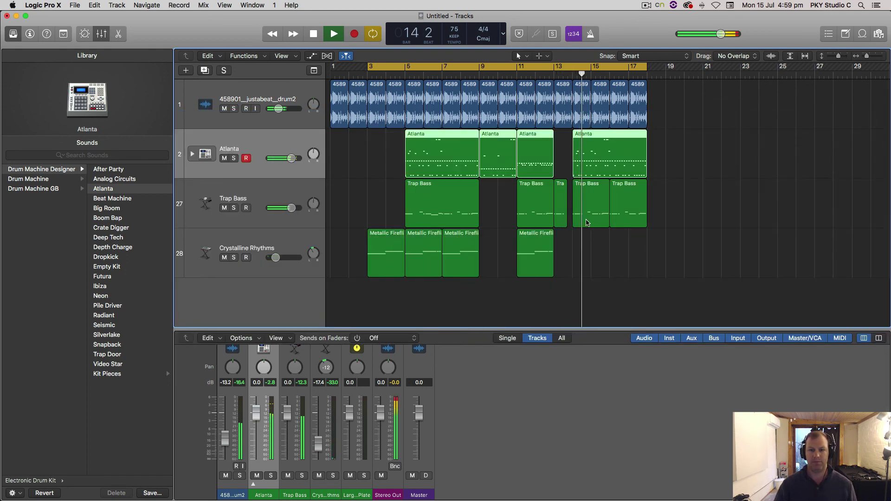
Trim the start of the Trap Bass region at bar 14 to bar 15 and lower the Trap Bass volume to -4.3 dB.
{"action": "left_click_drag", "start_coordinate": [574, 222], "coordinate": [590, 222]}
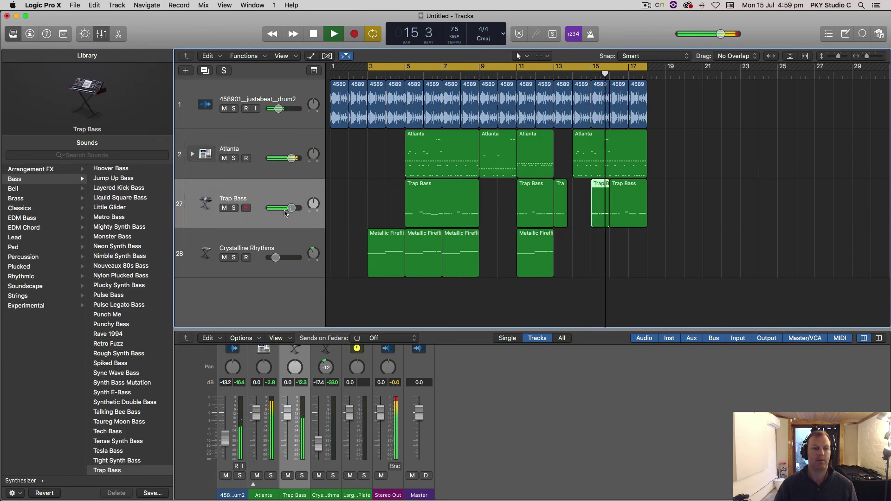
{"action": "left_click_drag", "start_coordinate": [285, 212], "coordinate": [264, 214]}
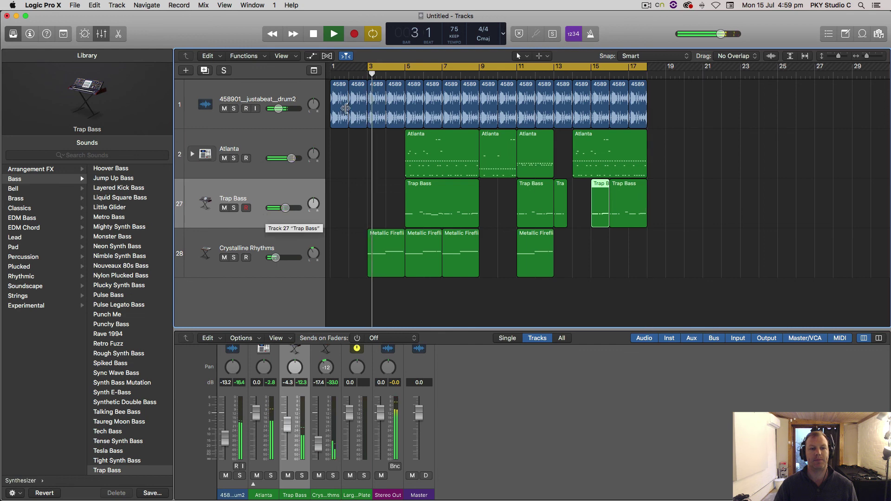
Open the Channel EQ on the justabeat drum loop track and add a 10 dB cut at 4450 Hz.
{"action": "left_click", "coordinate": [300, 90]}
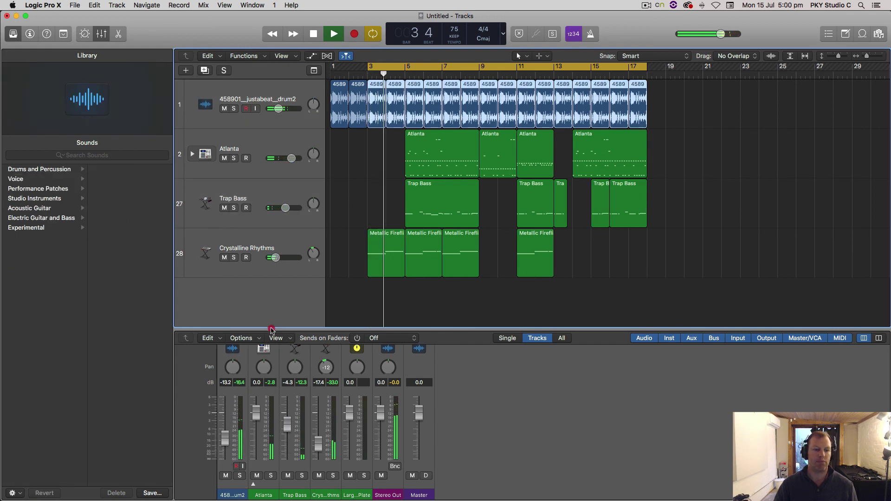
{"action": "left_click_drag", "start_coordinate": [271, 329], "coordinate": [272, 142]}
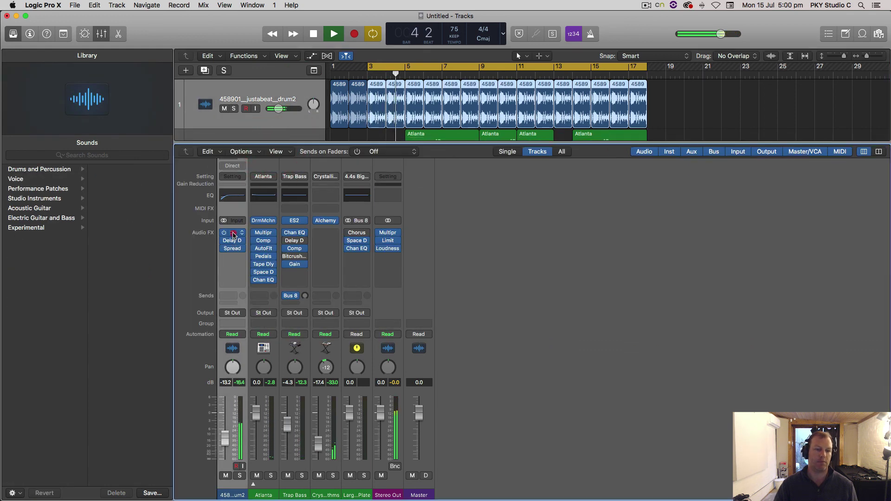
{"action": "left_click", "coordinate": [233, 232]}
{"action": "left_click_drag", "start_coordinate": [246, 139], "coordinate": [214, 165]}
{"action": "left_click_drag", "start_coordinate": [281, 222], "coordinate": [282, 215]}
{"action": "mouse_move", "coordinate": [214, 165]}
{"action": "left_mouse_down"}
{"action": "mouse_move", "coordinate": [188, 160]}
{"action": "mouse_move", "coordinate": [173, 197]}
{"action": "mouse_move", "coordinate": [181, 209]}
{"action": "mouse_move", "coordinate": [274, 220]}
{"action": "mouse_move", "coordinate": [402, 215]}
{"action": "mouse_move", "coordinate": [368, 217]}
{"action": "mouse_move", "coordinate": [364, 198]}
{"action": "left_mouse_up"}
Set the drum loop's 4450 Hz cut to -5.0 dB with a Q of 2.80 and add a high cut at 15000 Hz with Q 0.10.
{"action": "left_click_drag", "start_coordinate": [267, 229], "coordinate": [266, 234]}
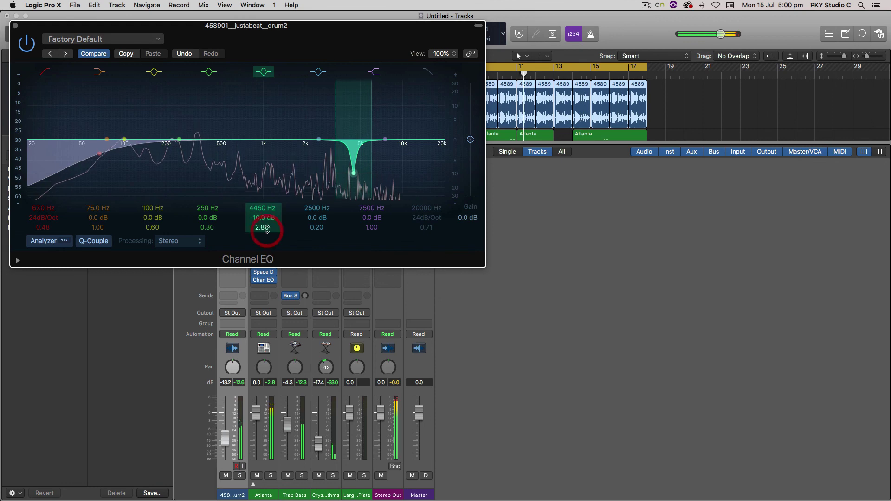
{"action": "left_click_drag", "start_coordinate": [210, 229], "coordinate": [209, 231]}
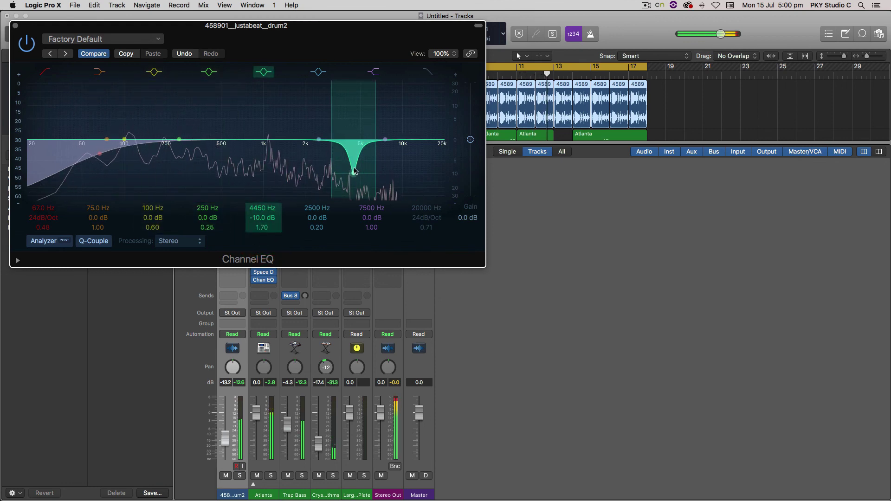
{"action": "mouse_move", "coordinate": [354, 171]}
{"action": "left_mouse_down"}
{"action": "mouse_move", "coordinate": [354, 161]}
{"action": "mouse_move", "coordinate": [407, 143]}
{"action": "mouse_move", "coordinate": [380, 129]}
{"action": "left_mouse_up"}
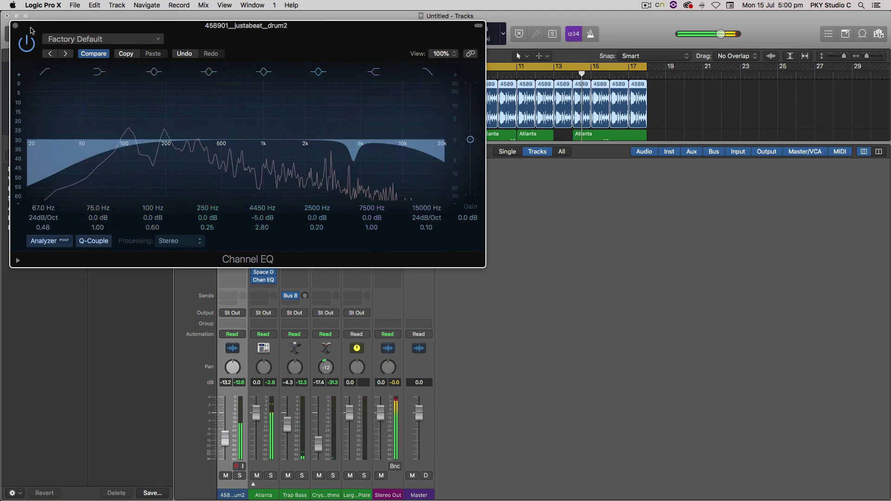
{"action": "left_click", "coordinate": [15, 28]}
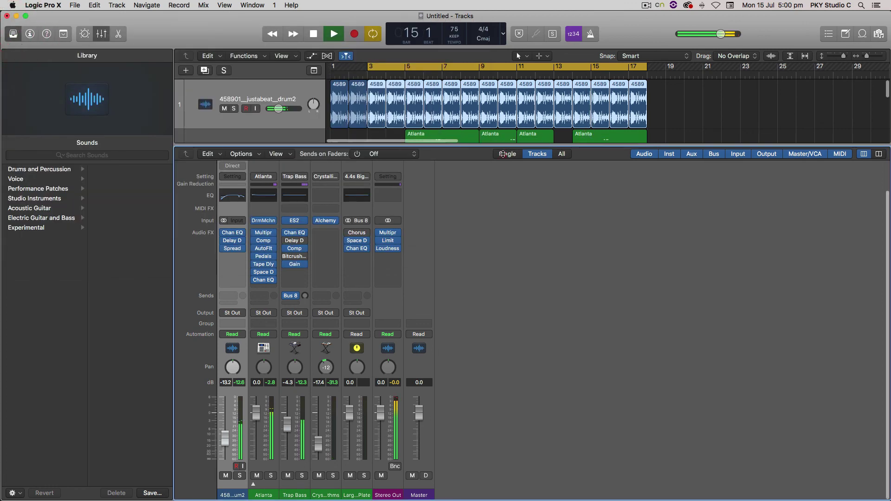
{"action": "left_click_drag", "start_coordinate": [511, 146], "coordinate": [500, 221]}
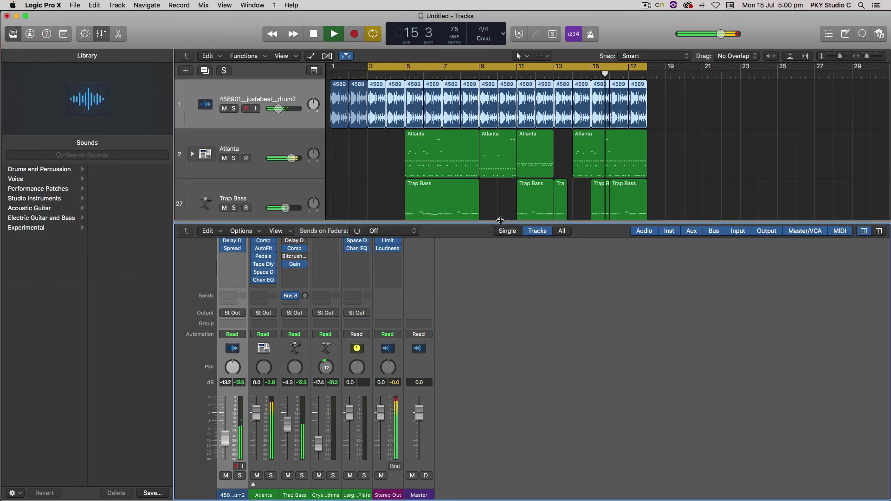